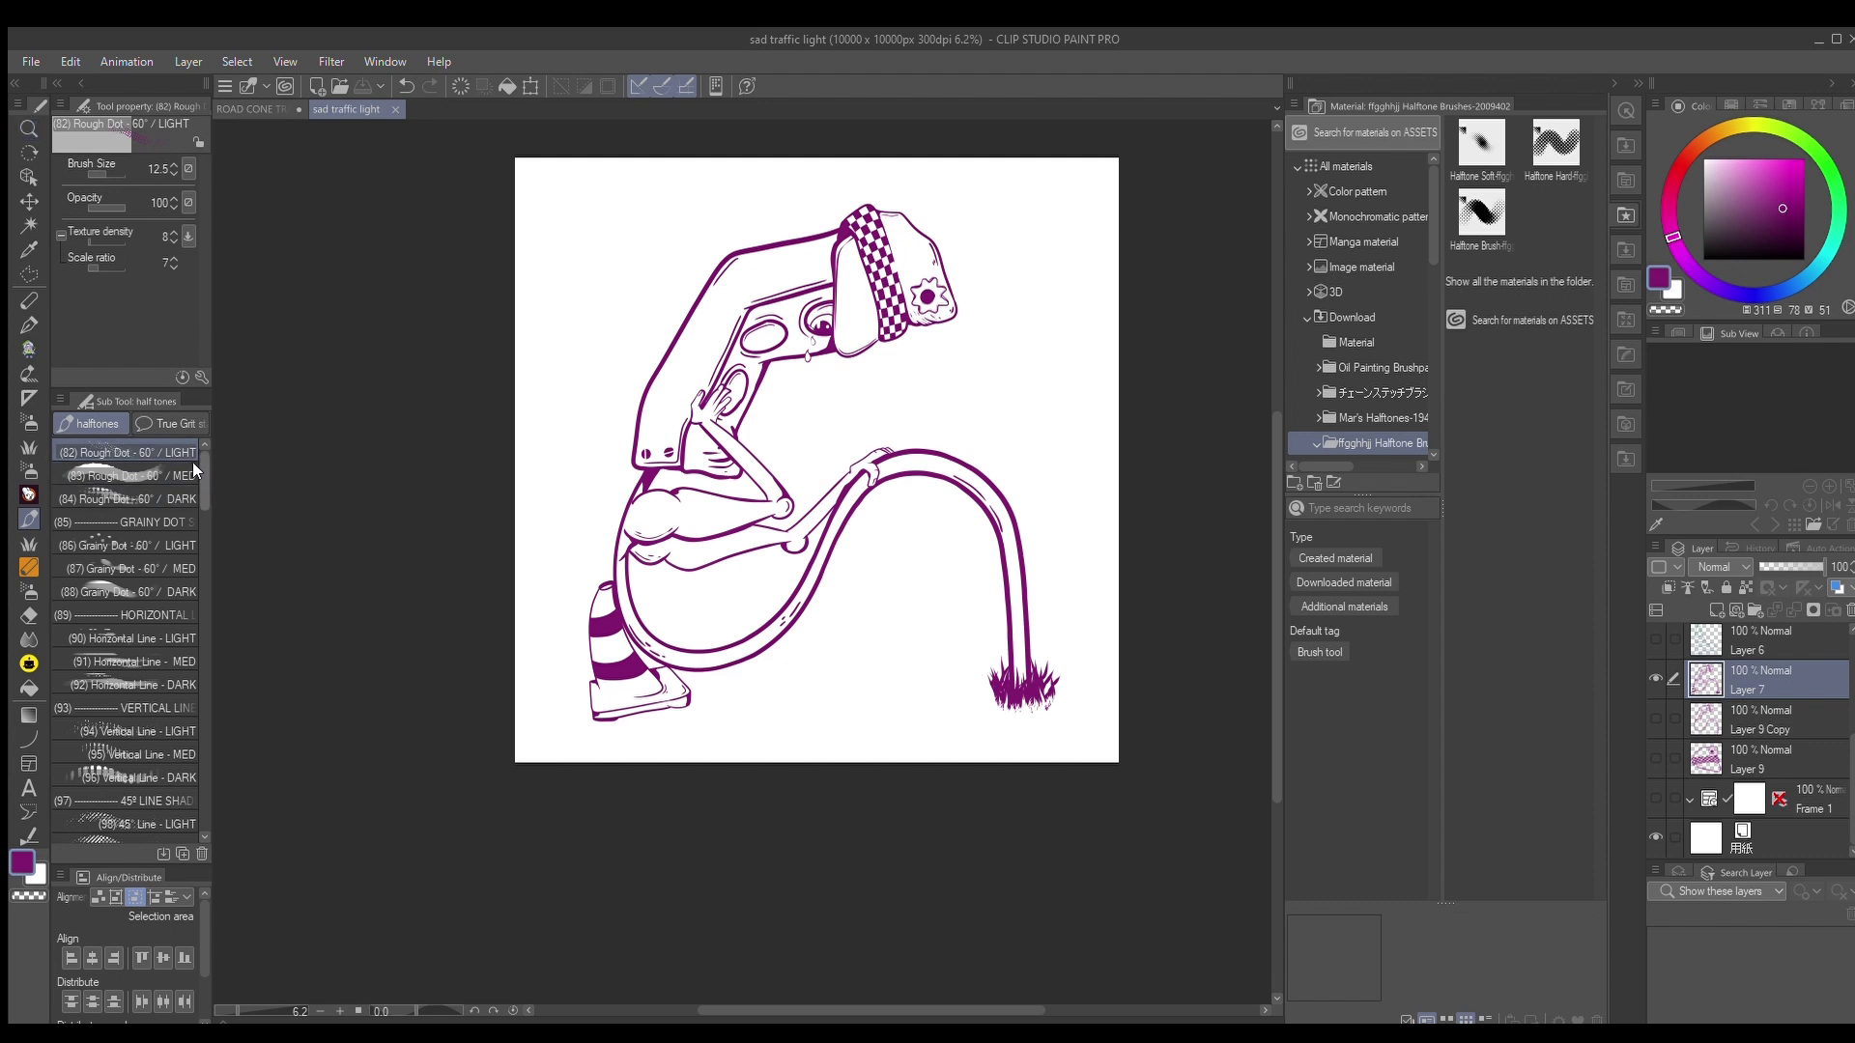
# Choose the (98) 45° Line - LIGHT halftone brush and test it on the blank canvas at sizes 157.8 and 338.1
pyautogui.moveTo(200, 469)
pyautogui.mouseDown()
pyautogui.moveTo(195, 782)
pyautogui.moveTo(195, 466)
pyautogui.mouseUp()
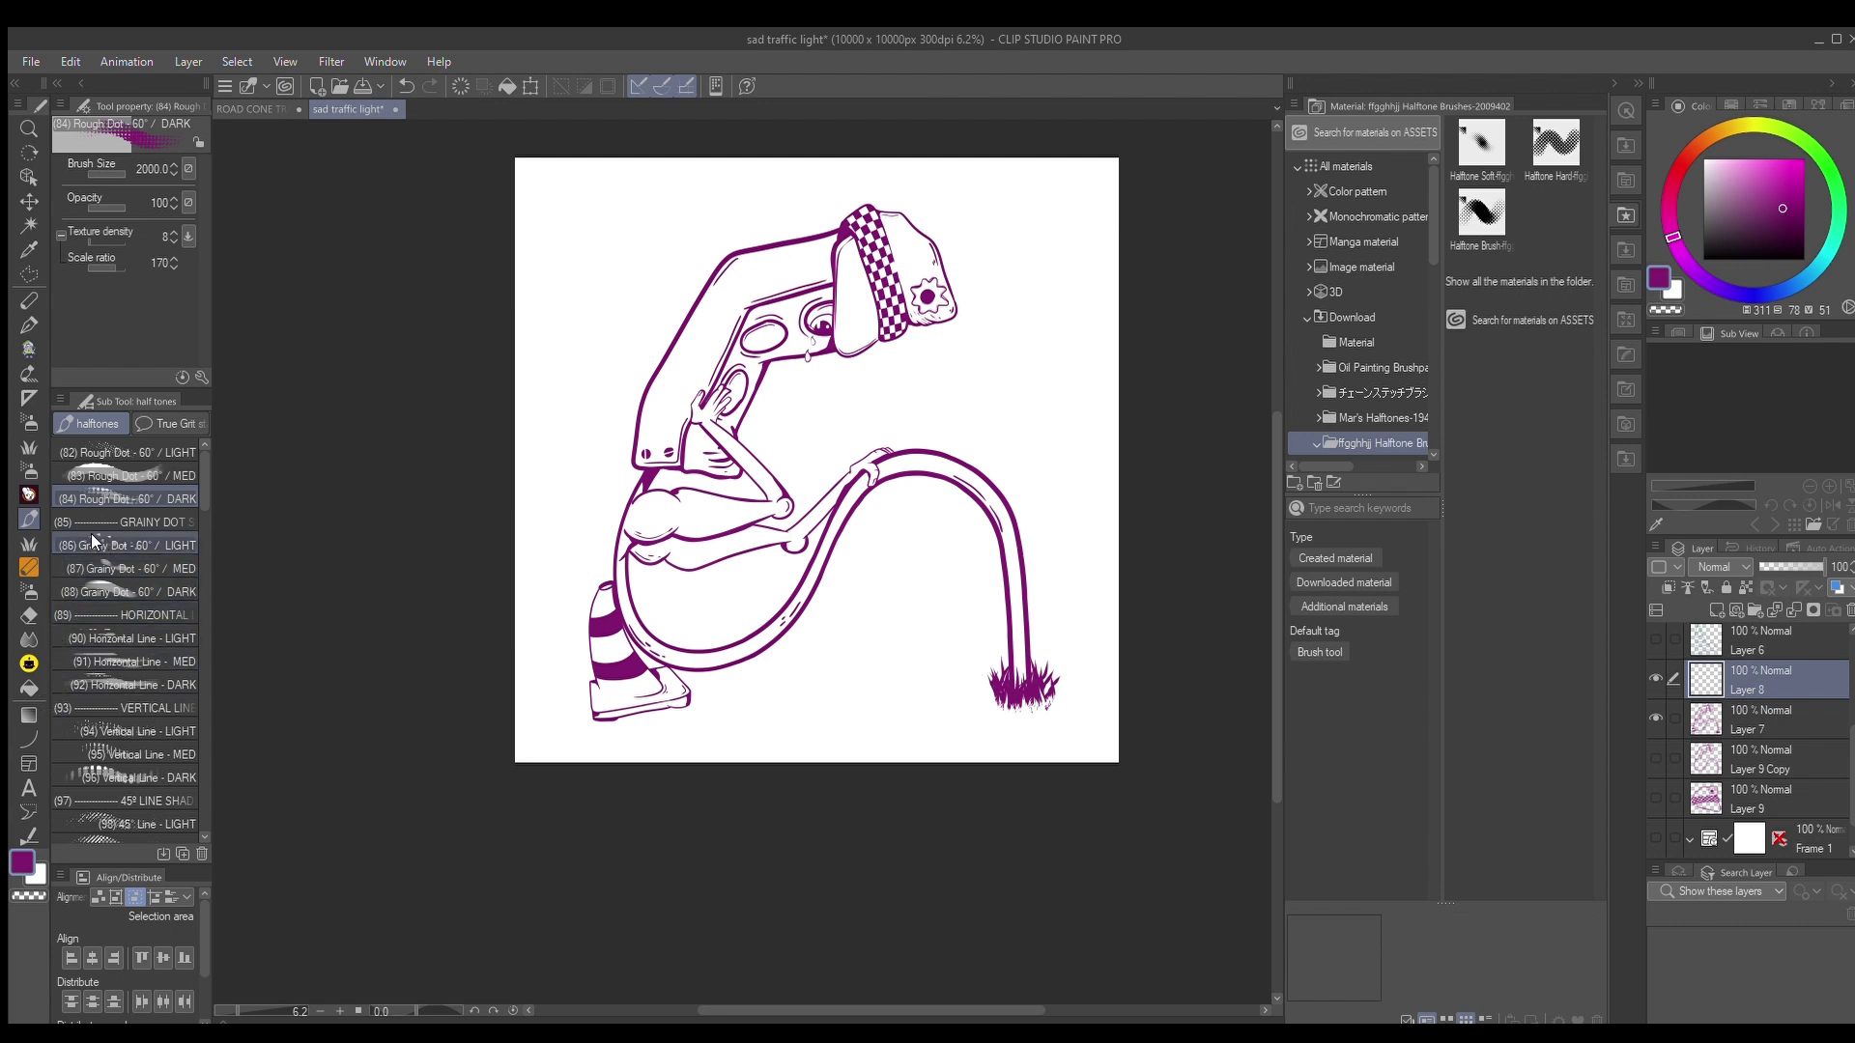
pyautogui.moveTo(191, 466); pyautogui.dragTo(189, 515)
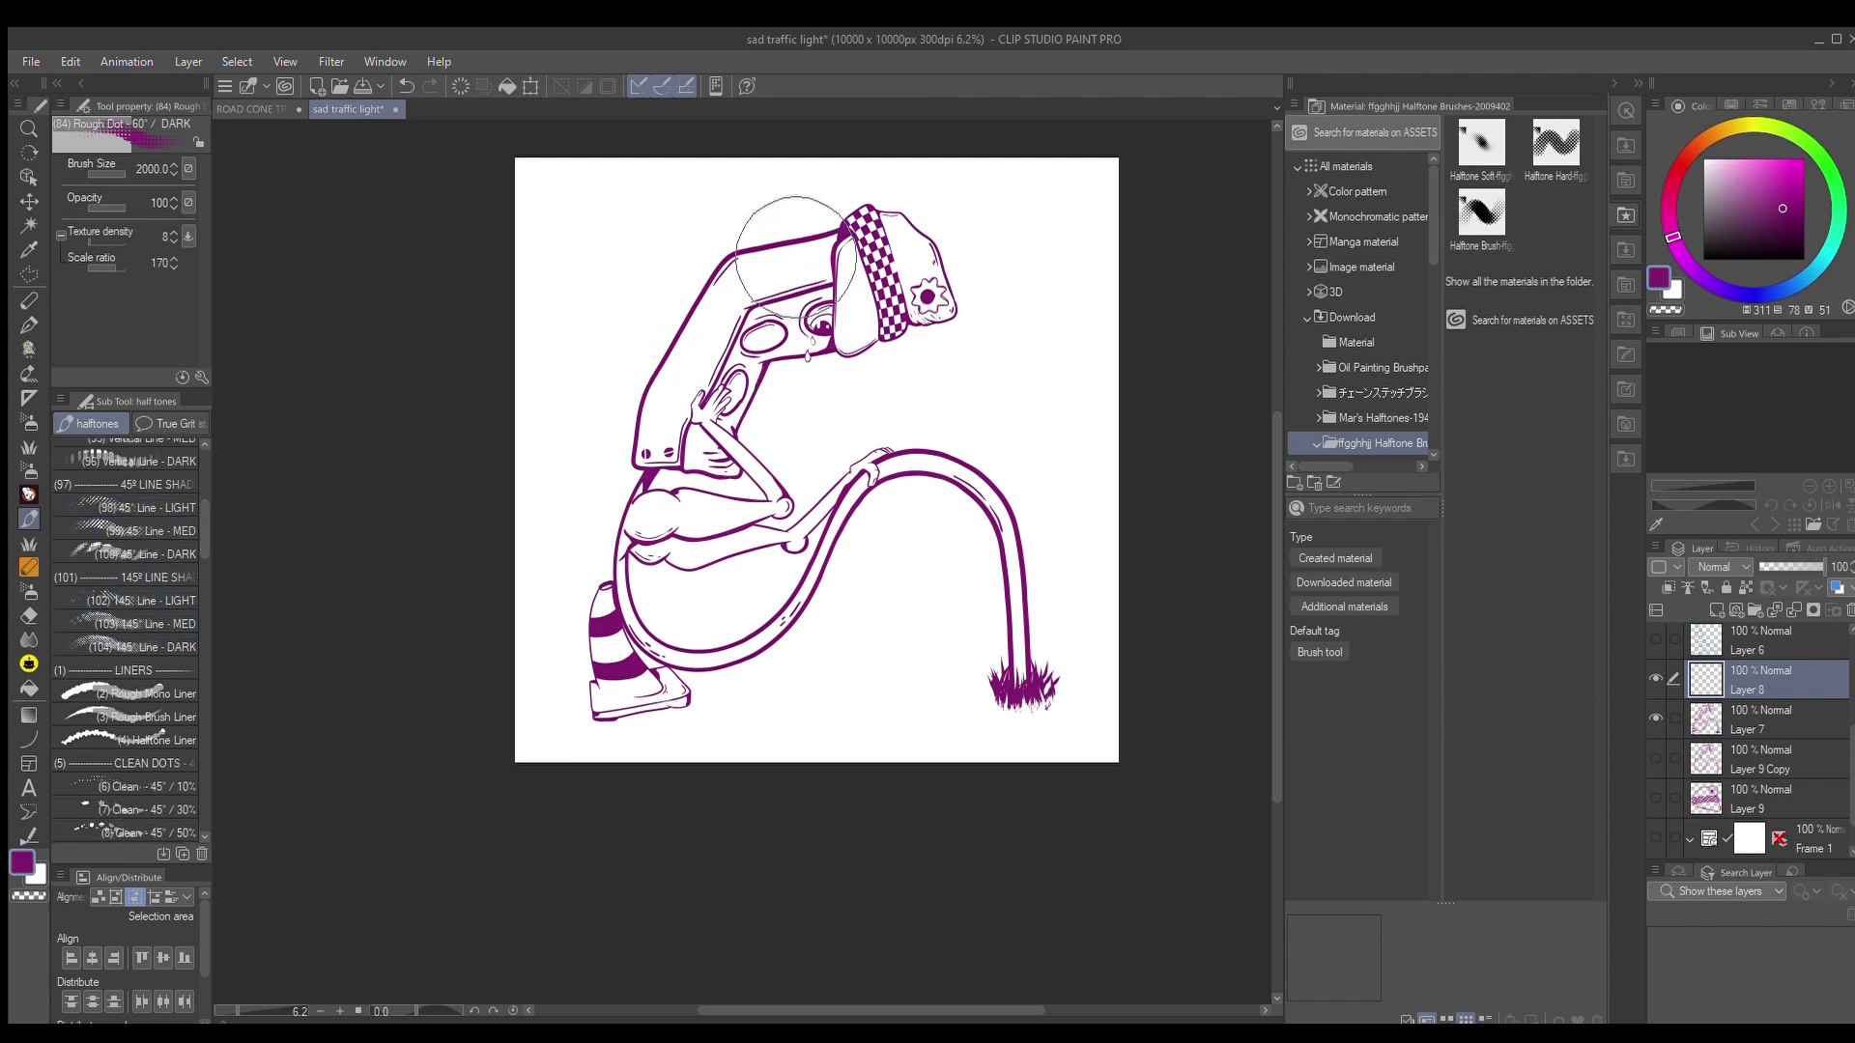
pyautogui.click(119, 497)
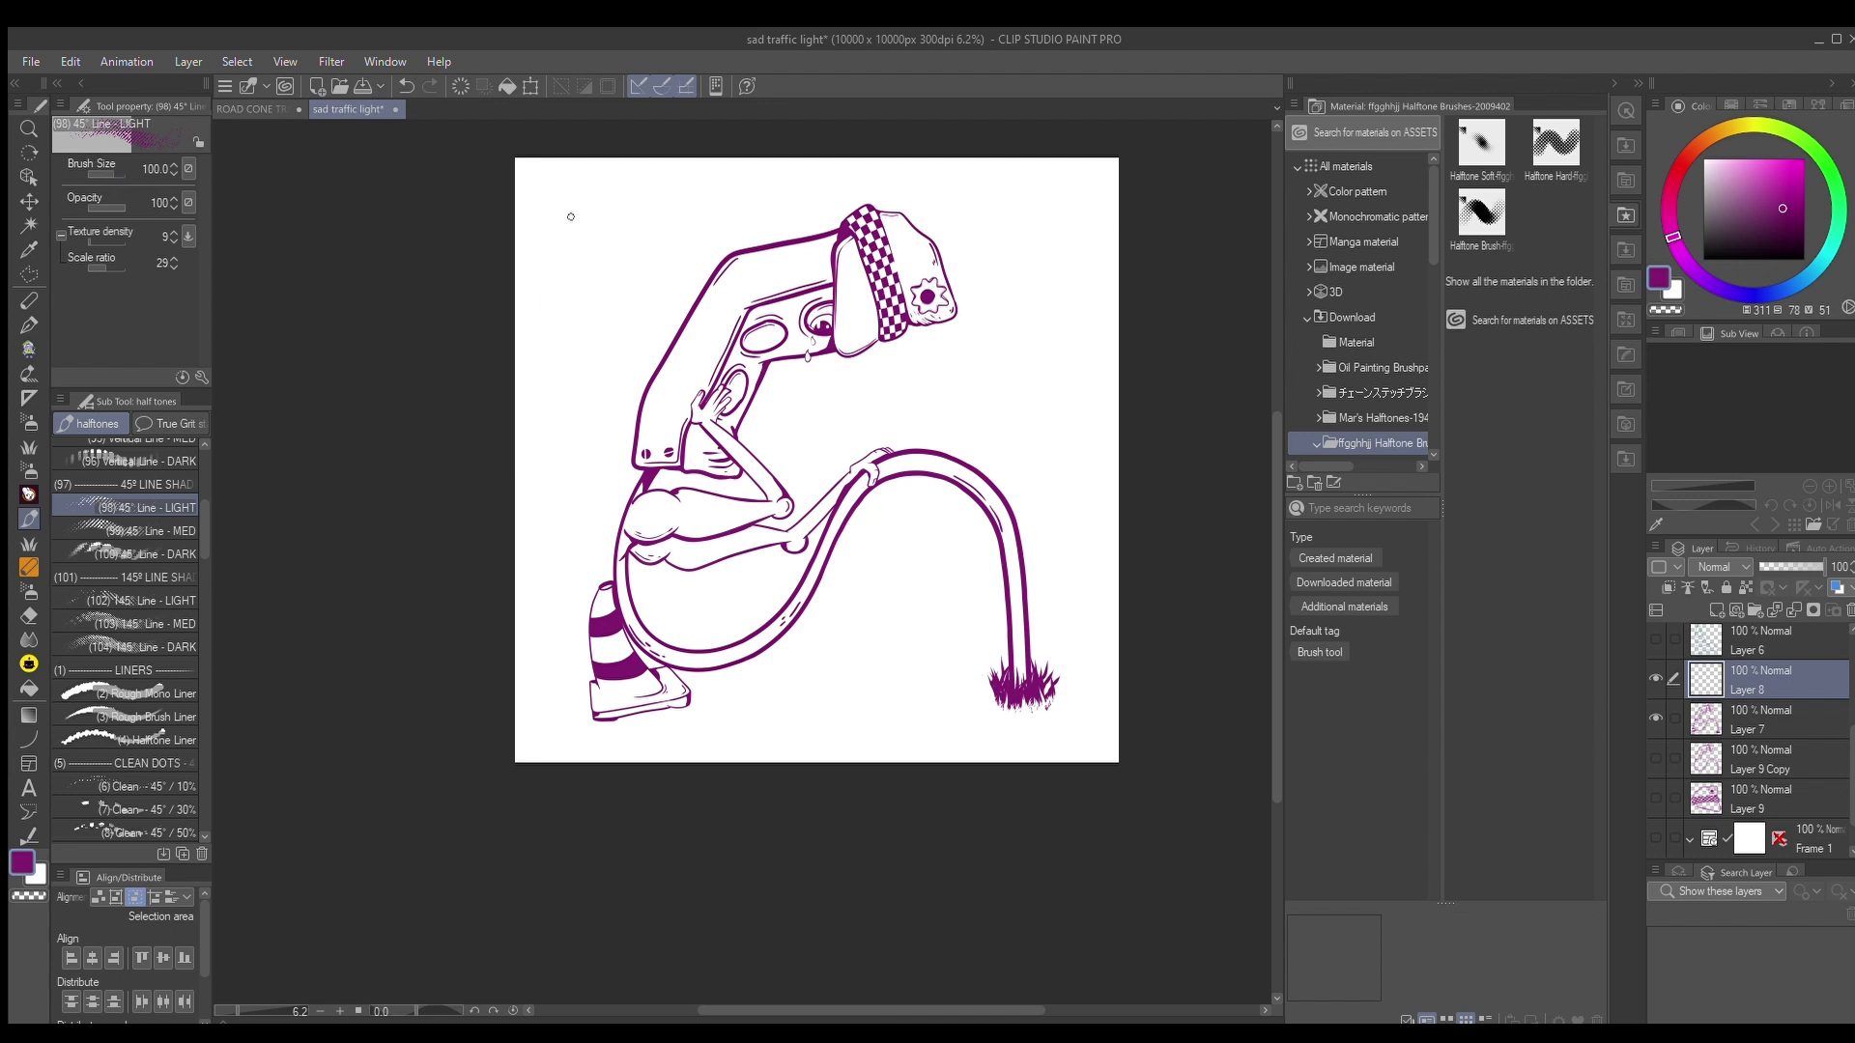
pyautogui.click(107, 166)
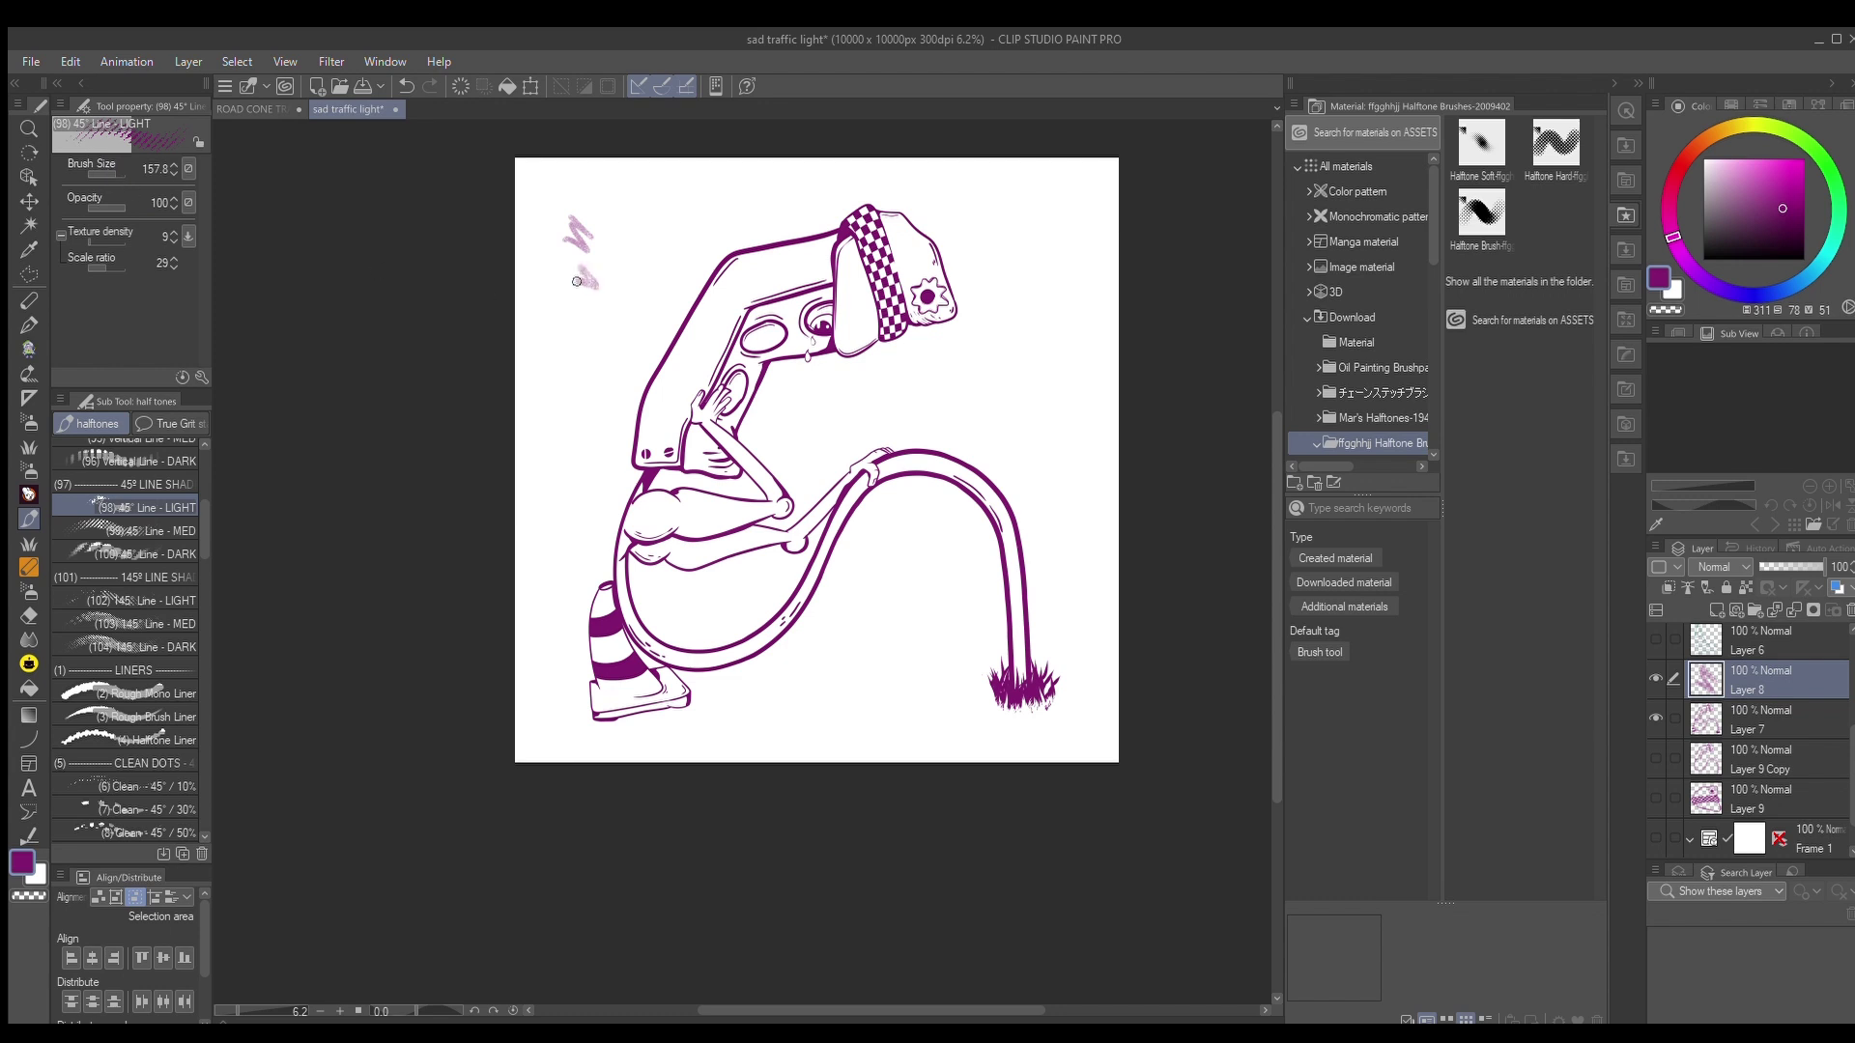
pyautogui.click(112, 168)
pyautogui.moveTo(559, 304)
pyautogui.mouseDown()
pyautogui.moveTo(570, 327)
pyautogui.moveTo(550, 324)
pyautogui.mouseUp()
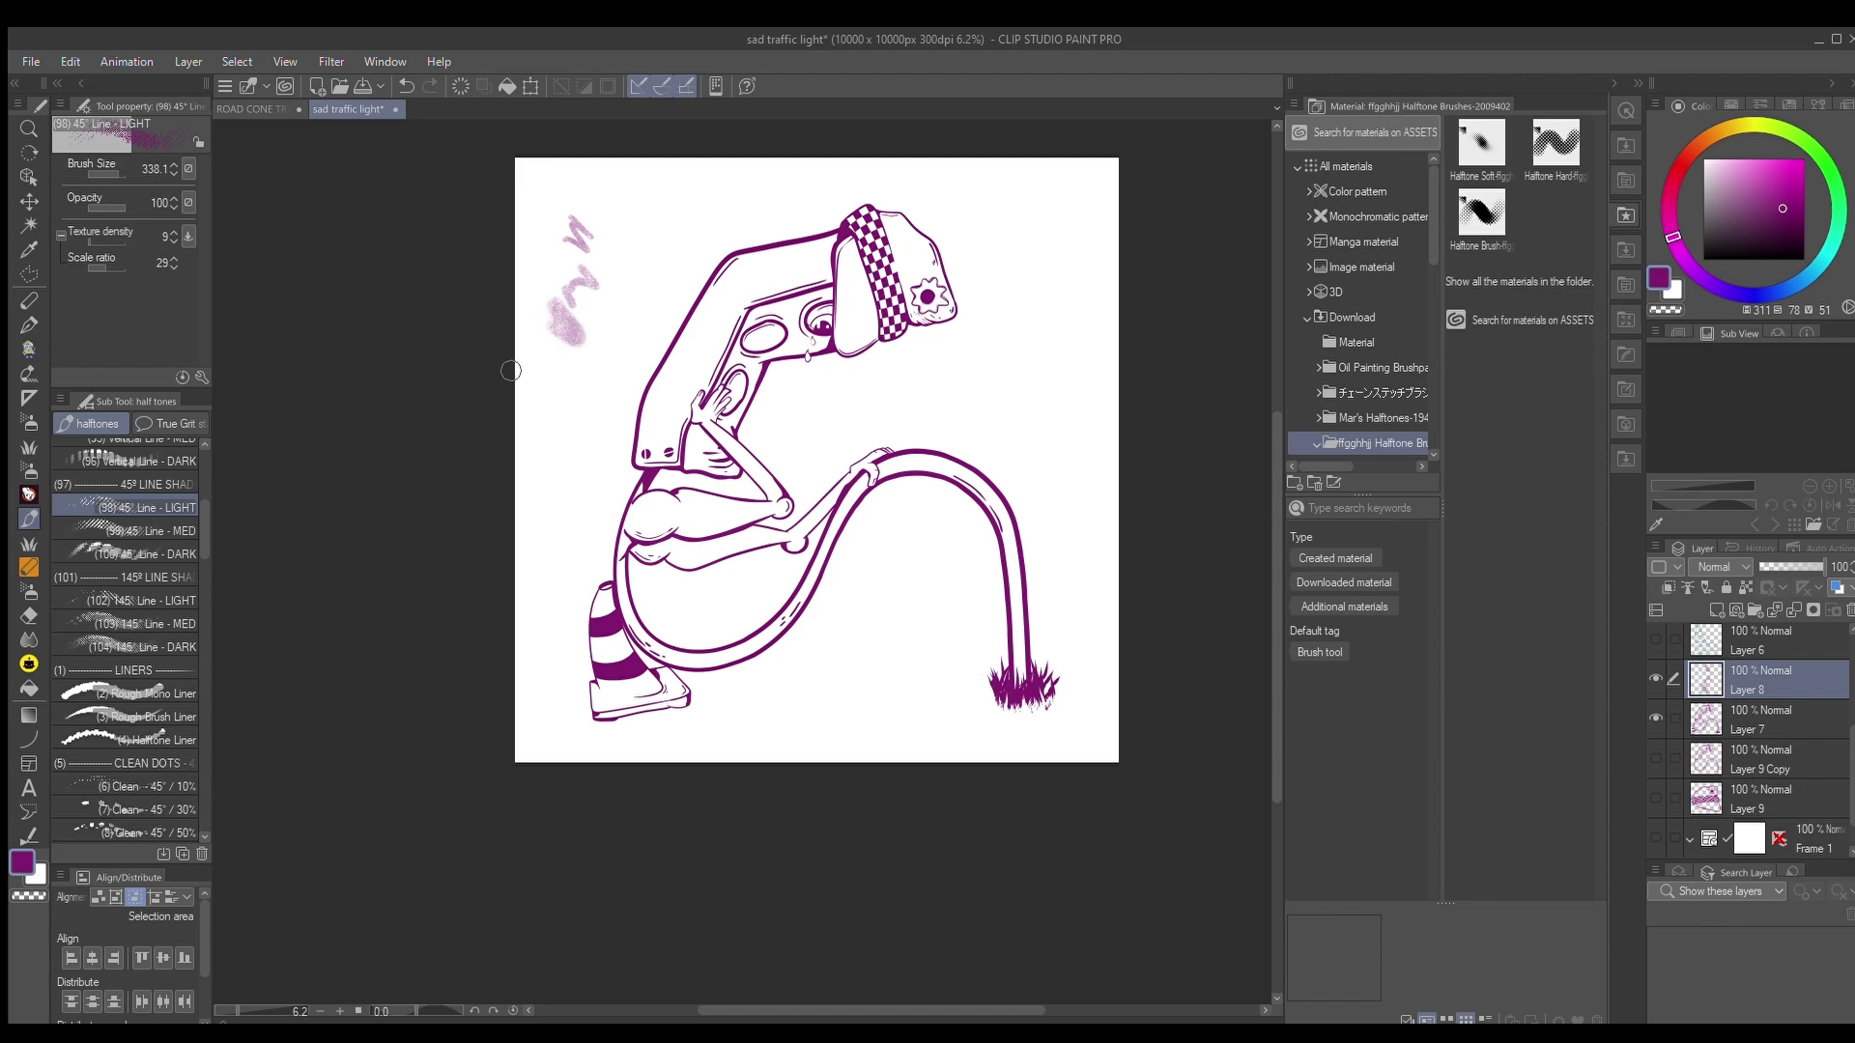
# Try a texture scale ratio of 119 with a test swatch on the blank area beside the figure
pyautogui.scroll(1, 558, 315)
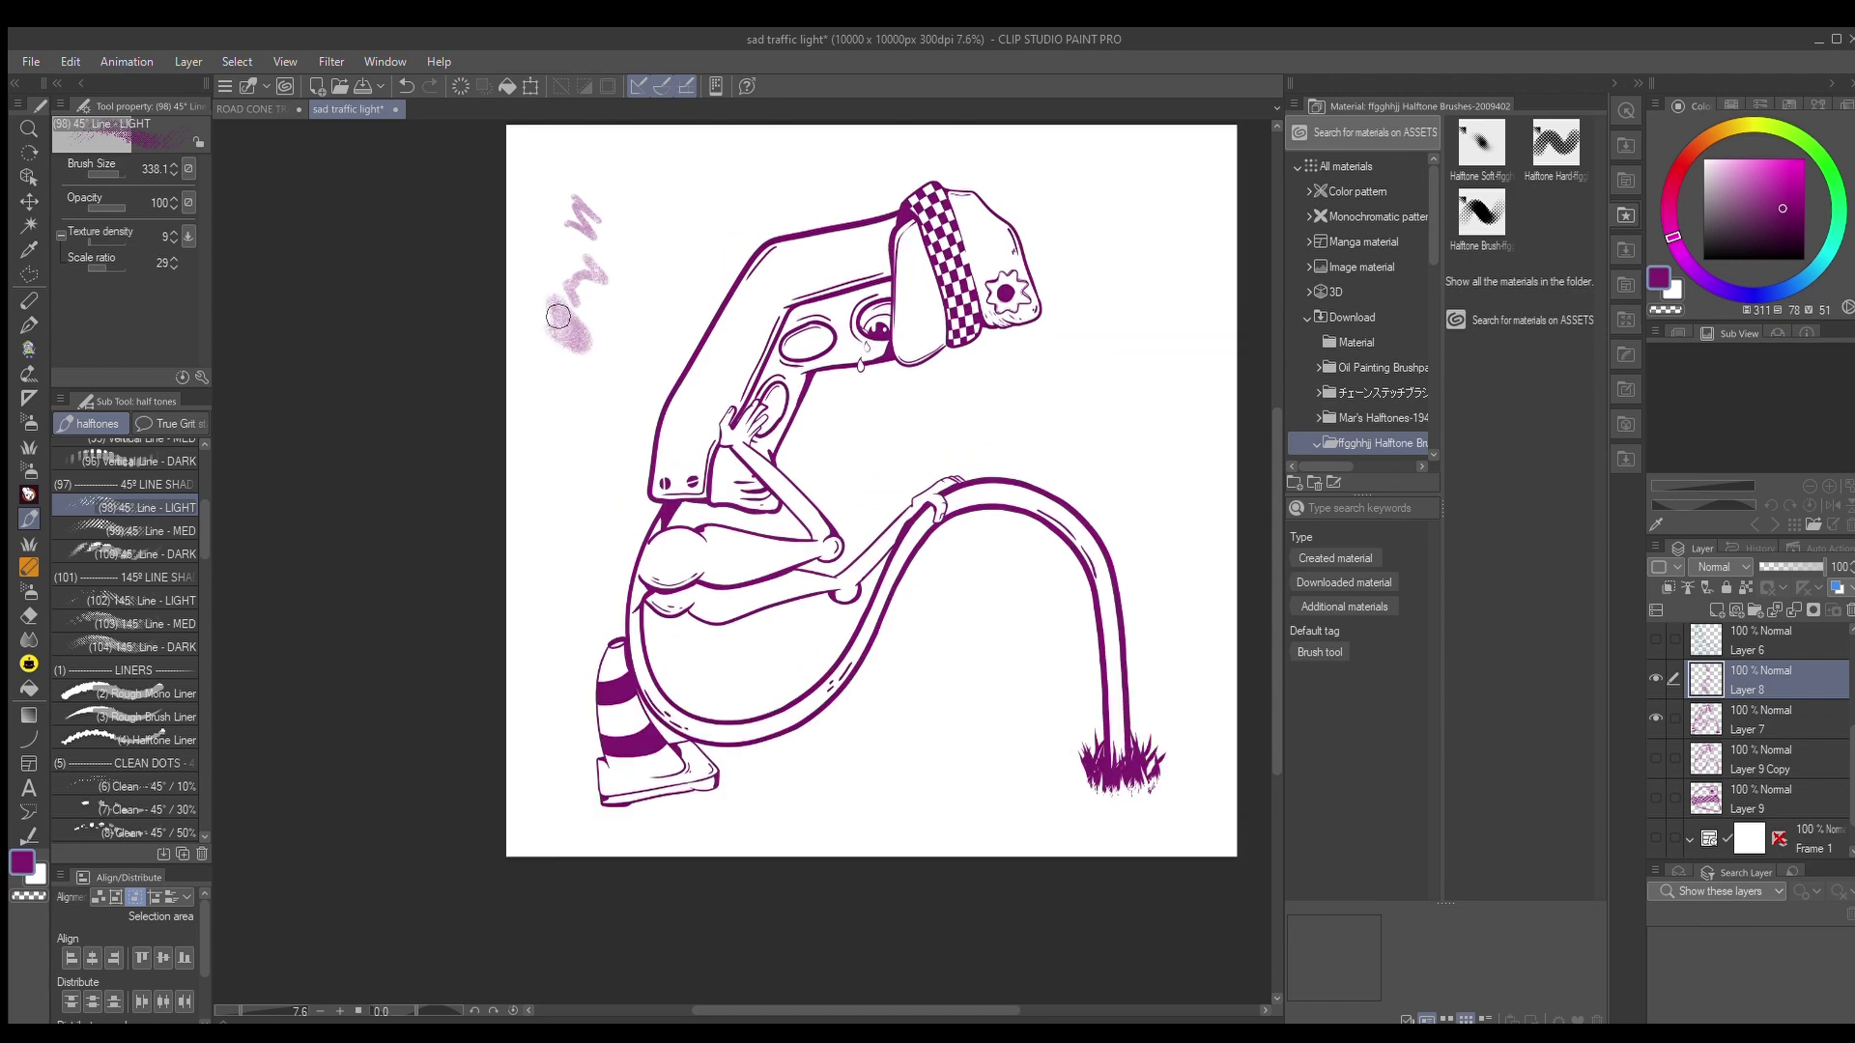
pyautogui.scroll(9, 559, 316)
pyautogui.scroll(1, 560, 322)
pyautogui.scroll(-4, 600, 393)
pyautogui.scroll(2, 612, 443)
pyautogui.scroll(1, 598, 343)
pyautogui.scroll(-3, 598, 367)
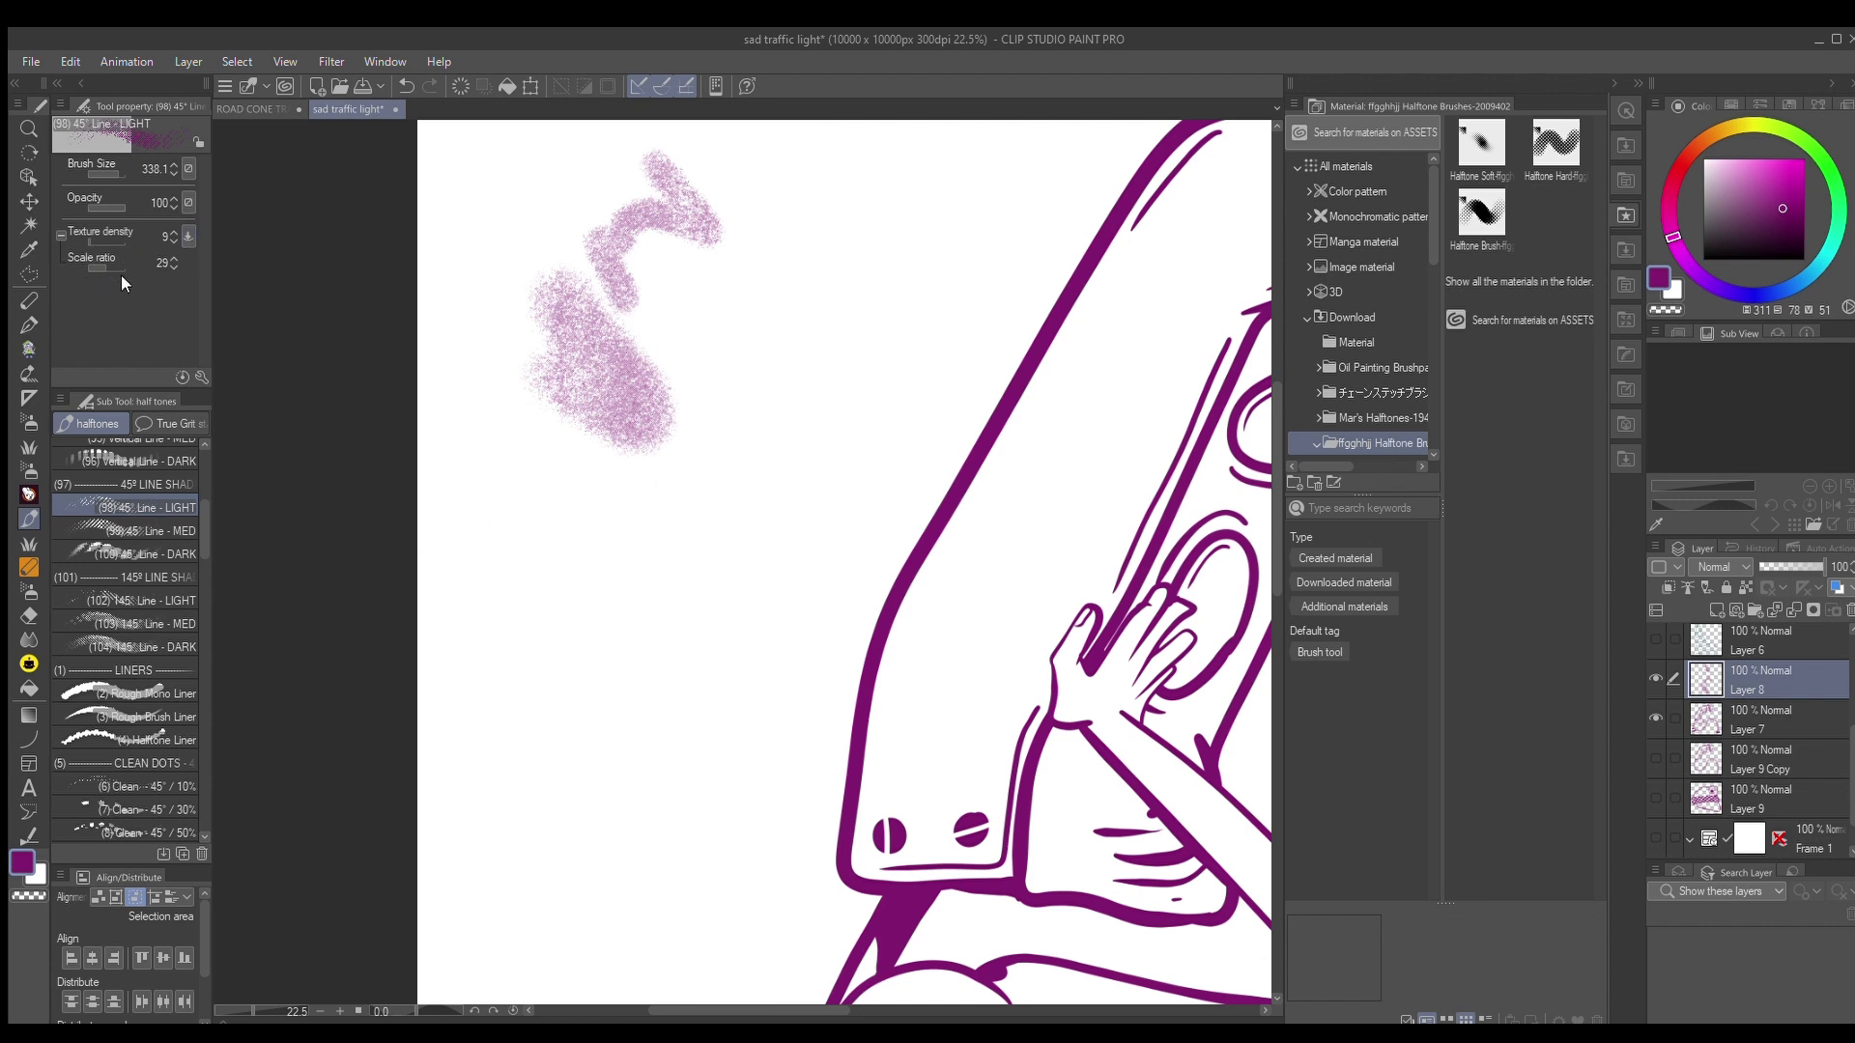
pyautogui.click(55, 230)
pyautogui.click(54, 230)
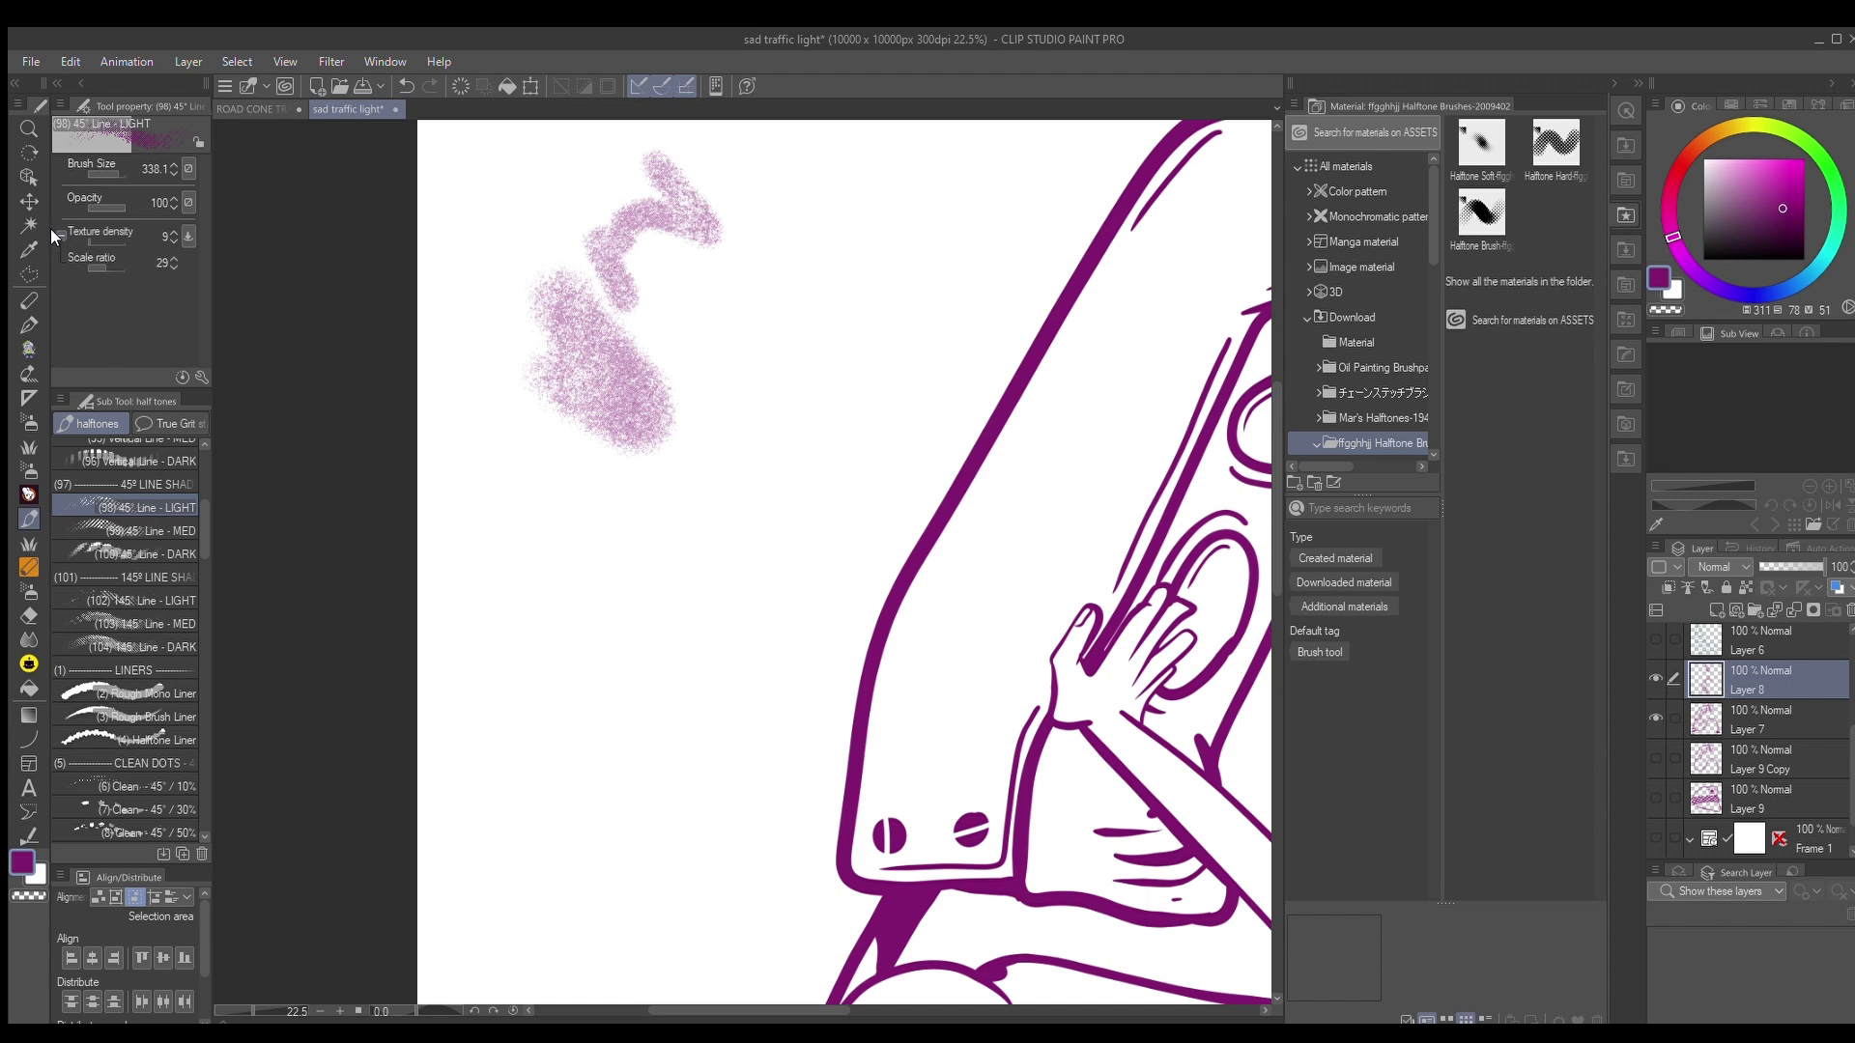
pyautogui.click(104, 258)
pyautogui.click(106, 261)
pyautogui.moveTo(539, 491); pyautogui.dragTo(645, 591)
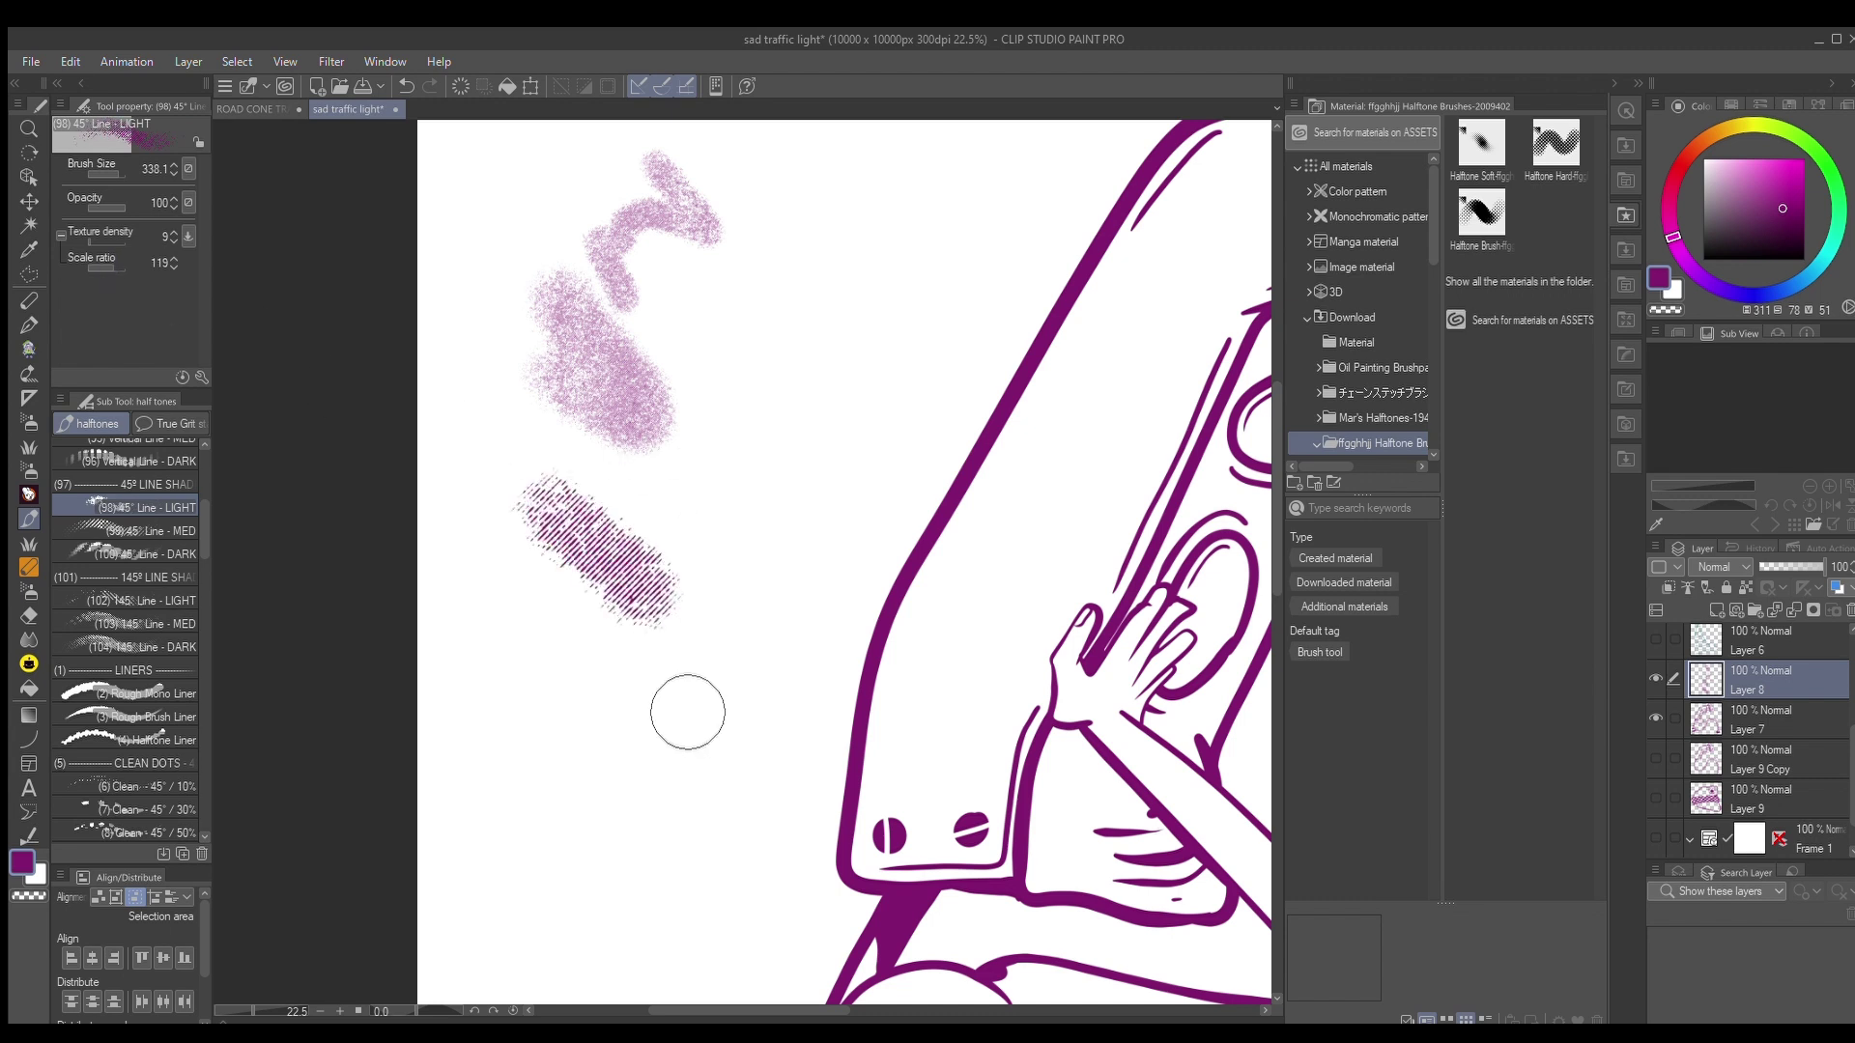
# Set the brush's texture scale ratio to 203, paint a test swatch, and clear all test strokes from the layer
pyautogui.click(108, 261)
pyautogui.moveTo(693, 498); pyautogui.dragTo(789, 586)
pyautogui.scroll(-2, 501, 534)
pyautogui.scroll(-3, 501, 534)
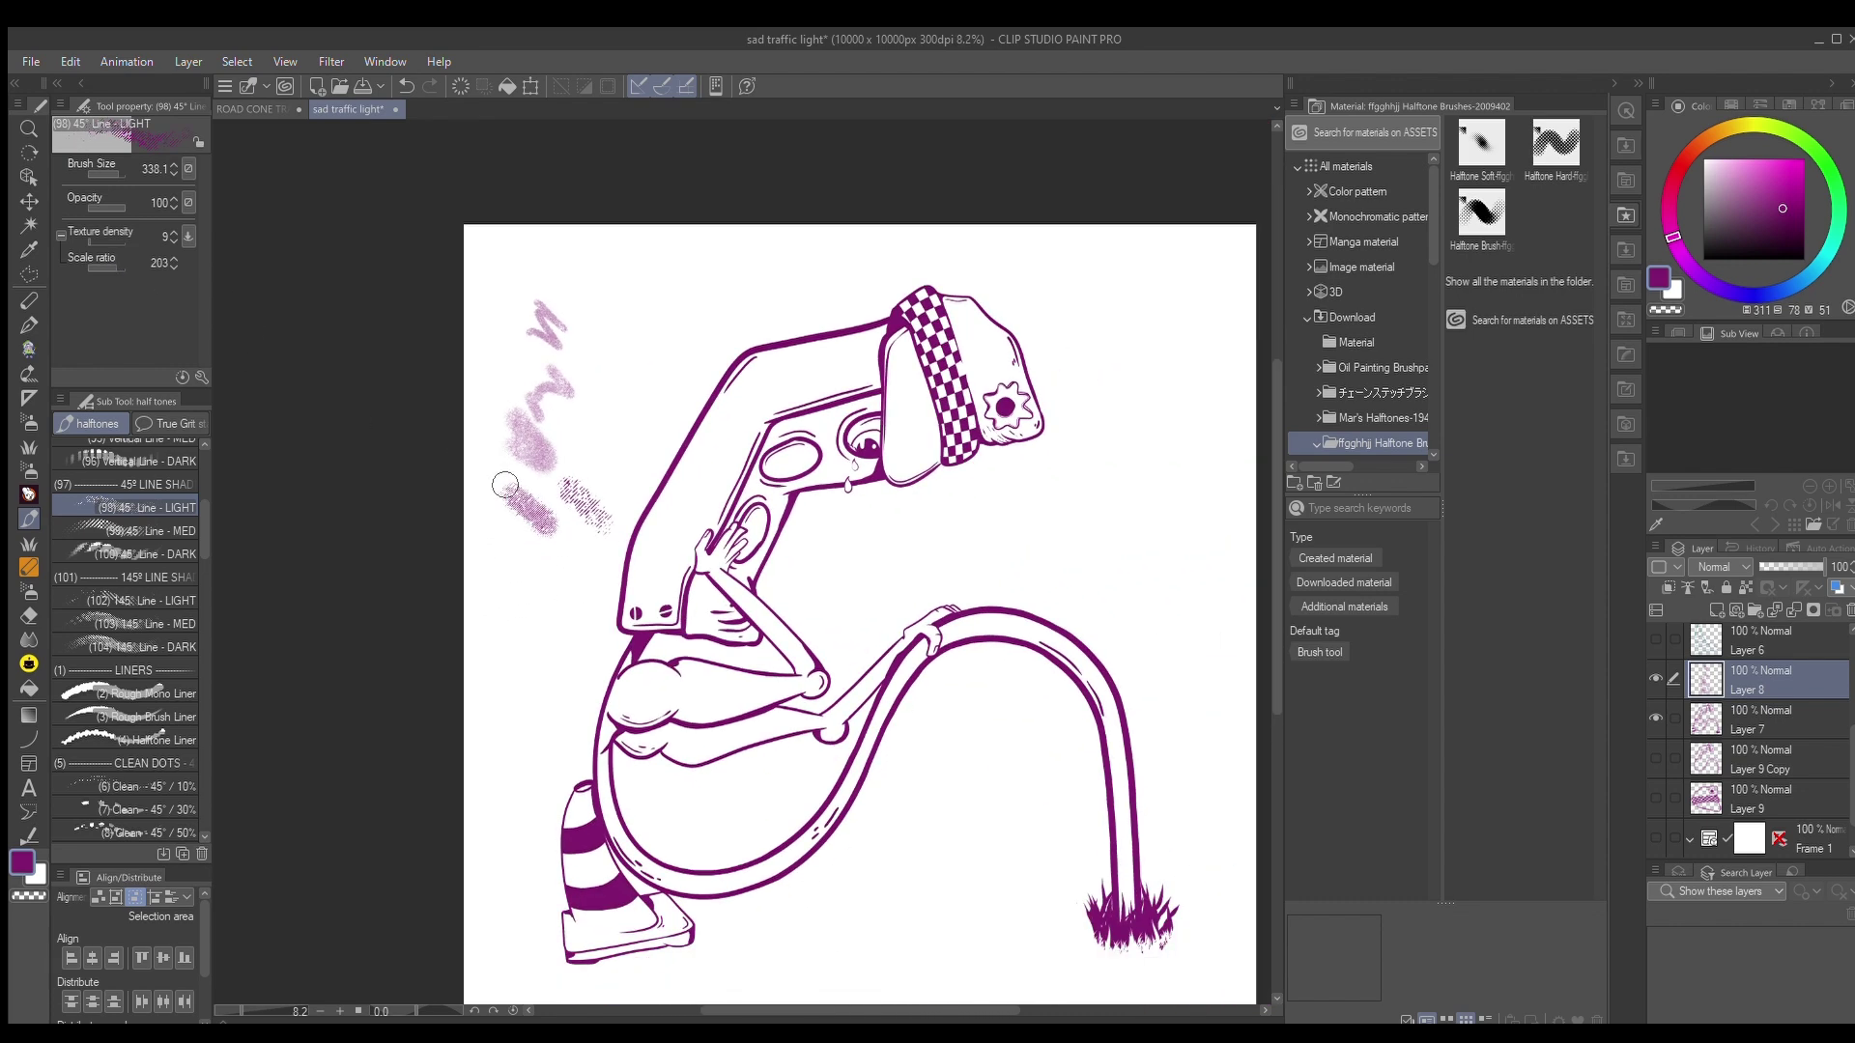
pyautogui.click(454, 81)
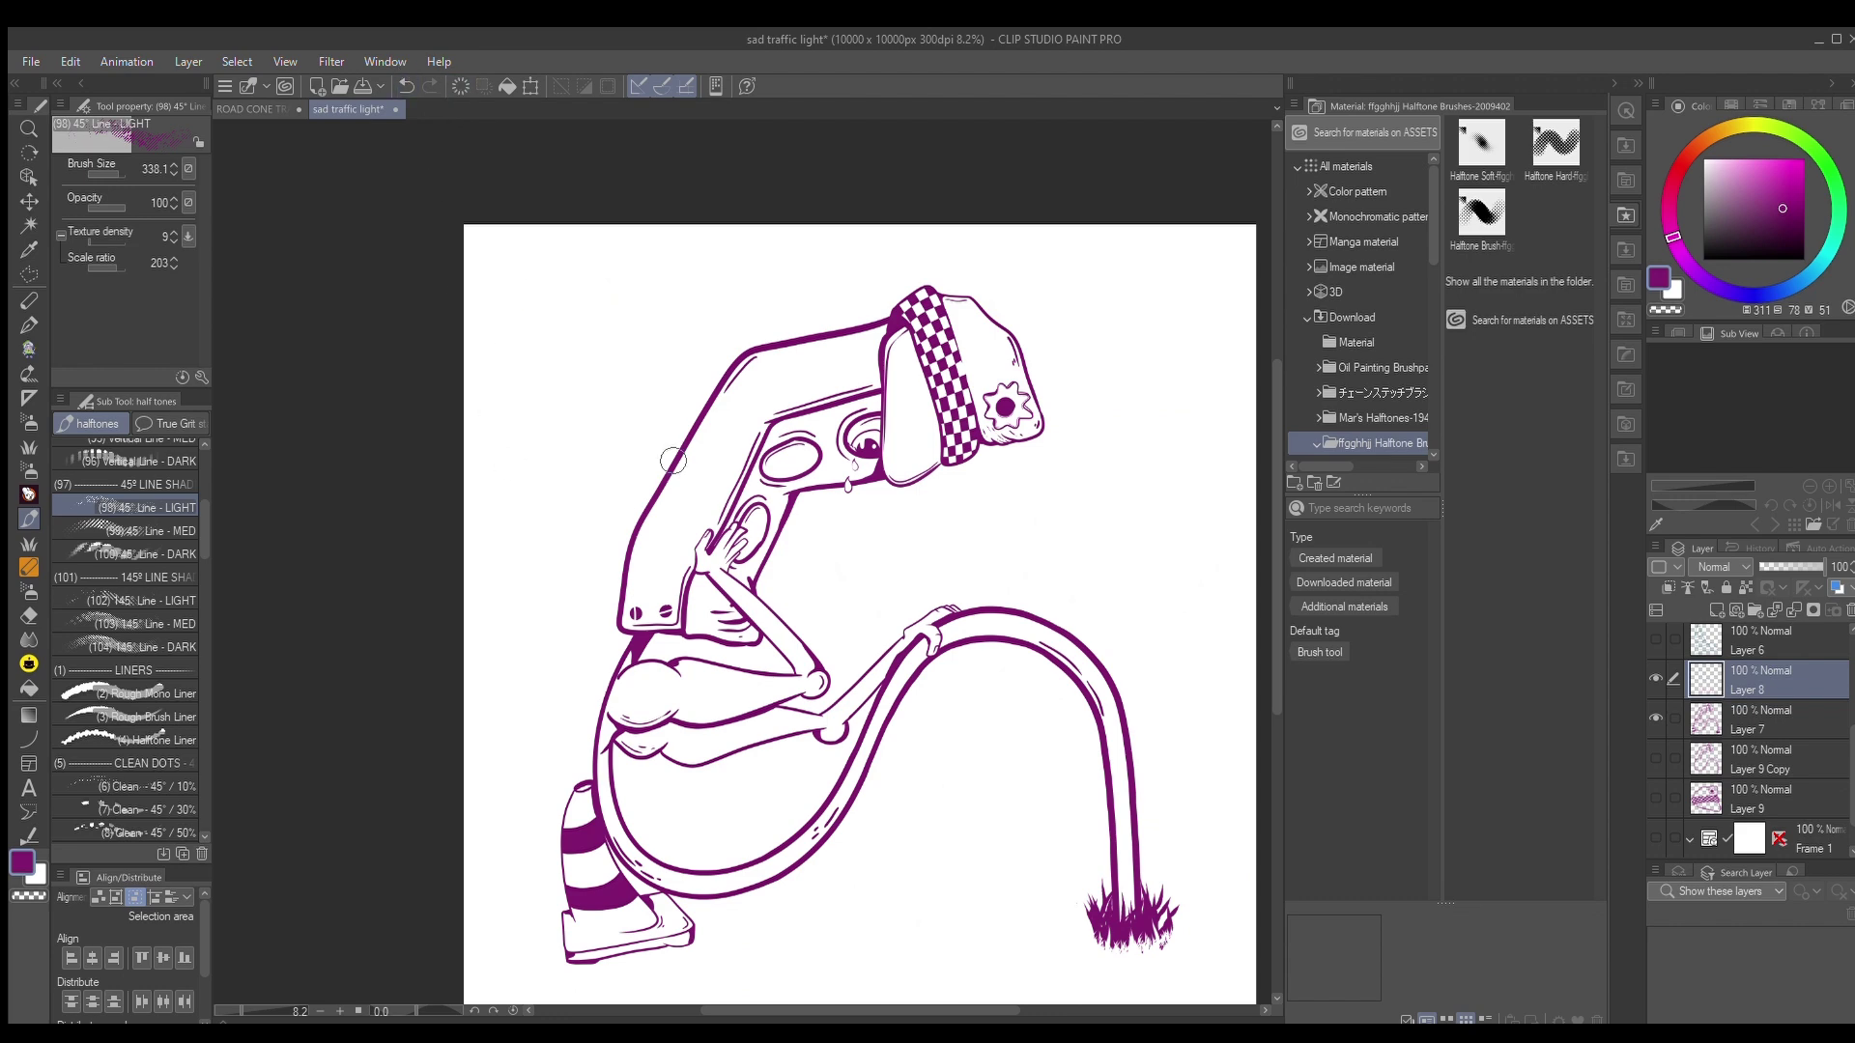
# Shade the traffic light's outer casing with light 45° lines, from its lower end around the bend up to the hat
pyautogui.scroll(2, 799, 343)
pyautogui.moveTo(686, 439)
pyautogui.mouseDown()
pyautogui.moveTo(717, 404)
pyautogui.moveTo(656, 484)
pyautogui.moveTo(581, 694)
pyautogui.moveTo(497, 807)
pyautogui.mouseUp()
pyautogui.scroll(2, 527, 620)
pyautogui.moveTo(628, 525); pyautogui.dragTo(547, 732)
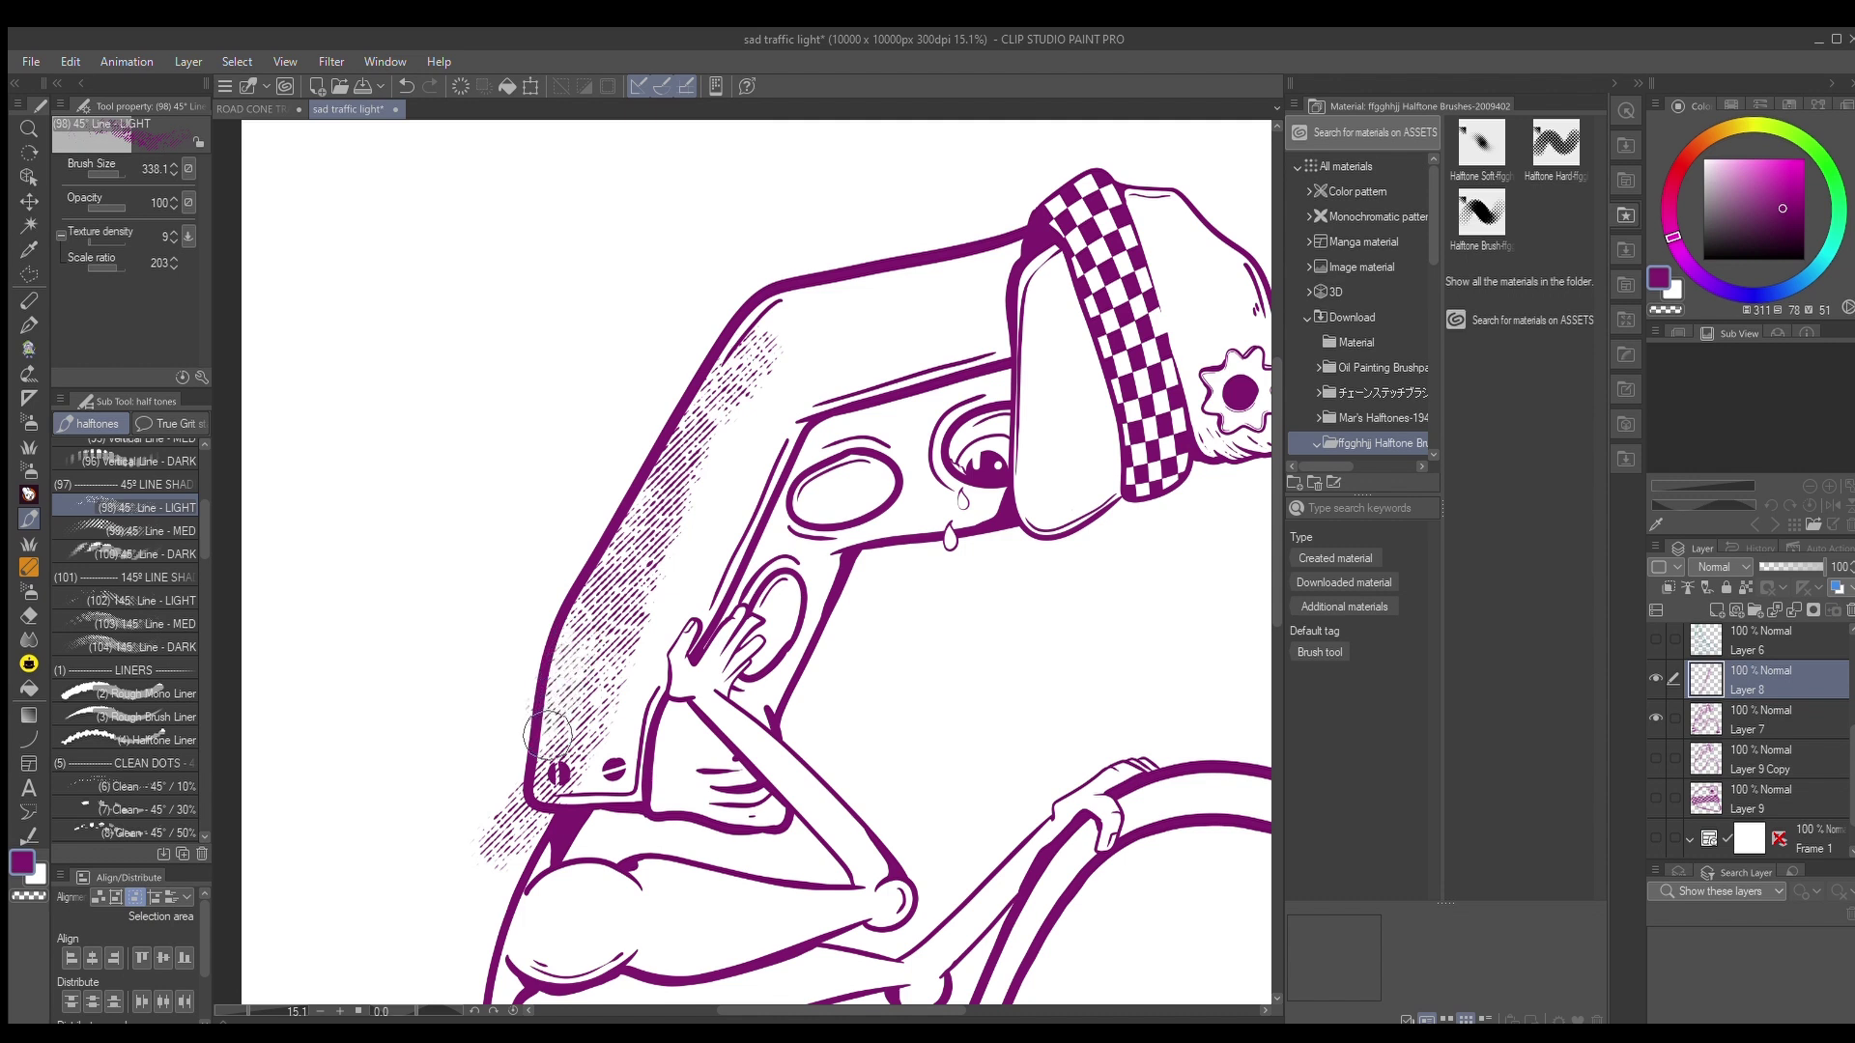
pyautogui.moveTo(794, 423)
pyautogui.mouseDown()
pyautogui.moveTo(665, 658)
pyautogui.moveTo(724, 468)
pyautogui.moveTo(682, 620)
pyautogui.moveTo(562, 768)
pyautogui.moveTo(682, 776)
pyautogui.moveTo(606, 802)
pyautogui.mouseUp()
pyautogui.moveTo(995, 270)
pyautogui.mouseDown()
pyautogui.moveTo(777, 386)
pyautogui.moveTo(901, 279)
pyautogui.moveTo(714, 451)
pyautogui.mouseUp()
pyautogui.moveTo(821, 309); pyautogui.dragTo(770, 331)
pyautogui.moveTo(979, 316)
pyautogui.mouseDown()
pyautogui.moveTo(842, 365)
pyautogui.moveTo(853, 349)
pyautogui.moveTo(904, 331)
pyautogui.moveTo(791, 429)
pyautogui.mouseUp()
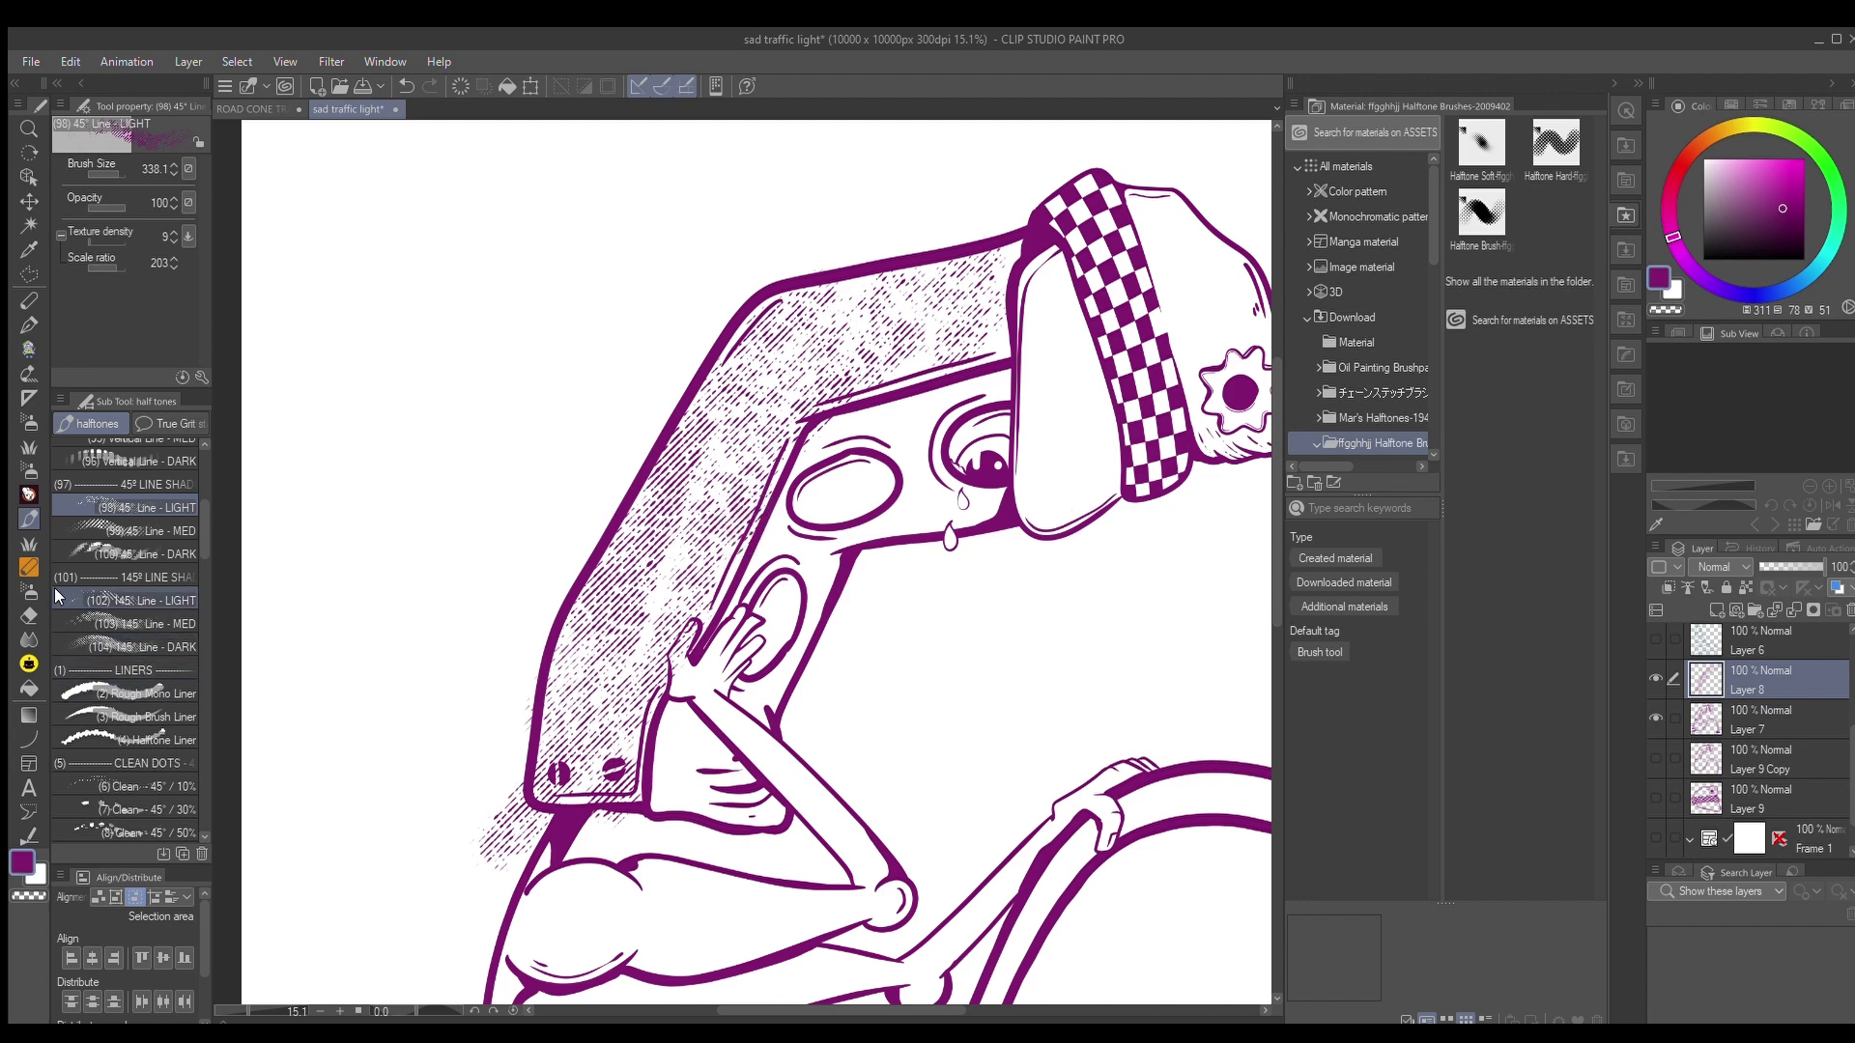
# Darken the casing beside the hat, at its lower end and near the hand using 45° Line - MED, scale ratio 203, size 157.8
pyautogui.click(114, 523)
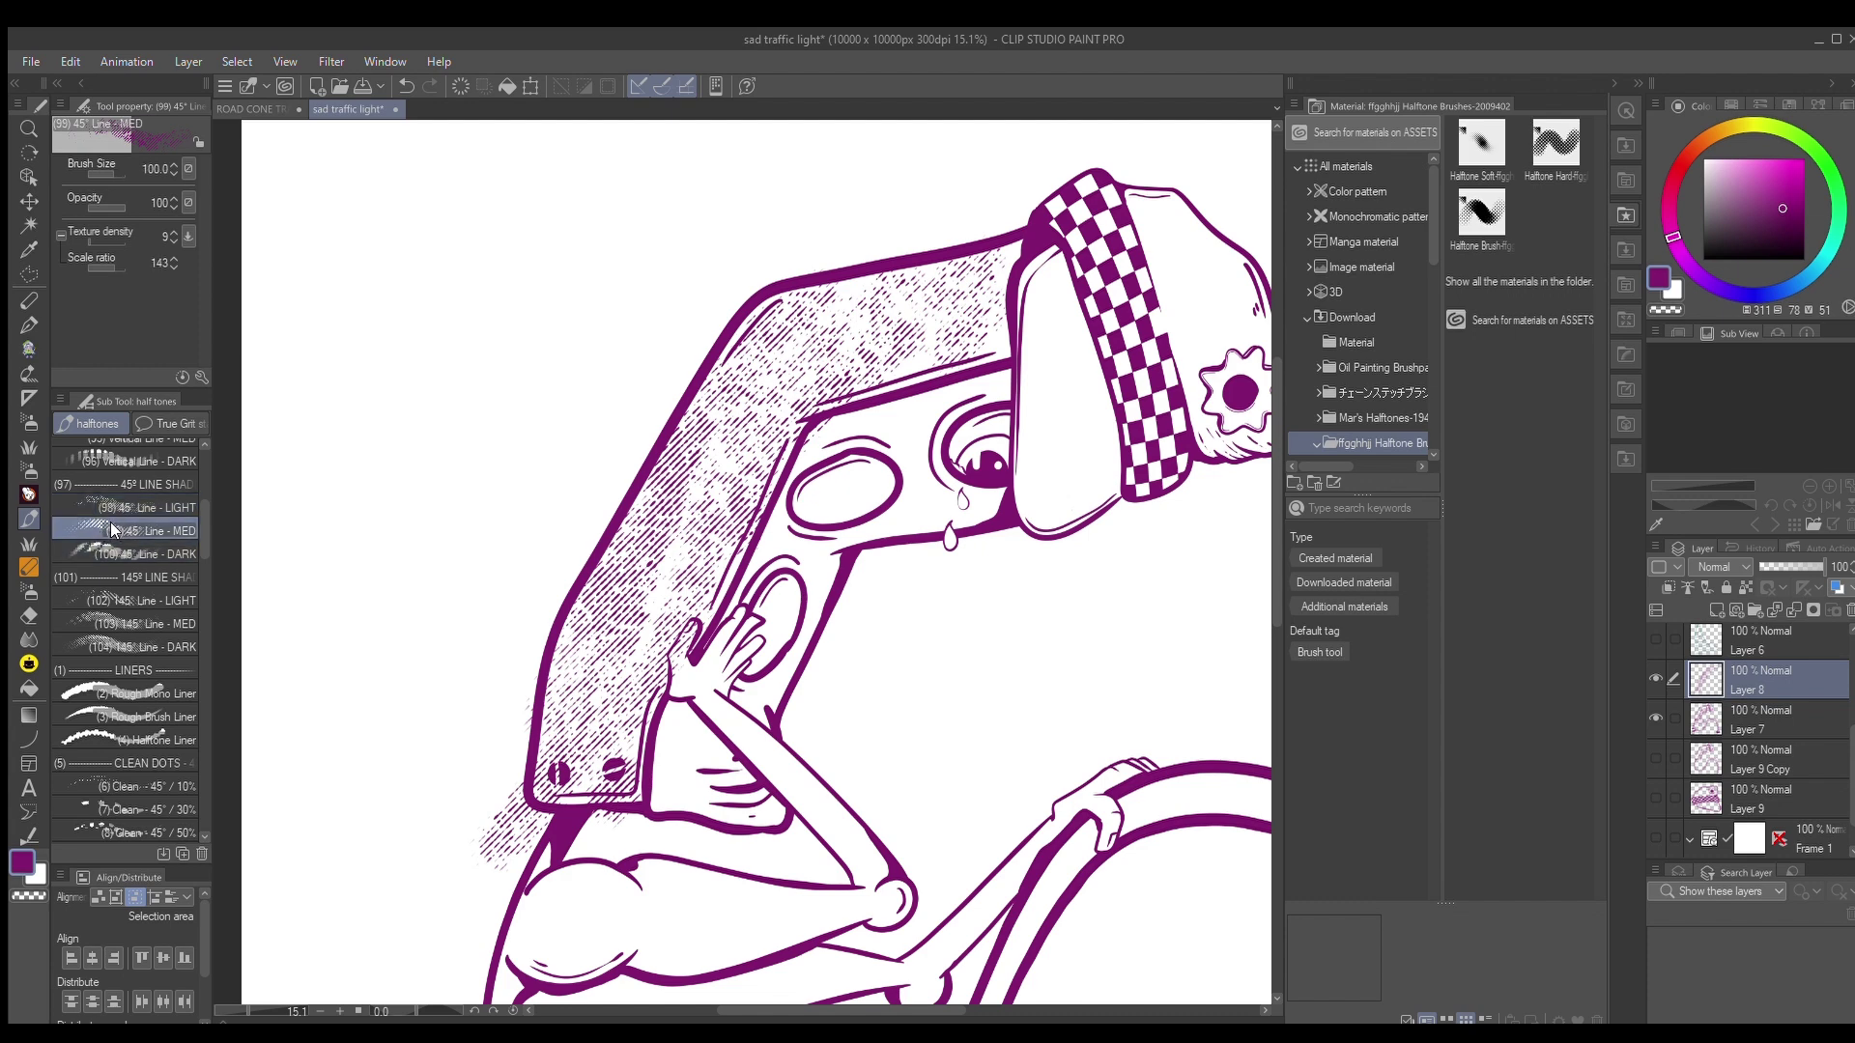
pyautogui.click(115, 506)
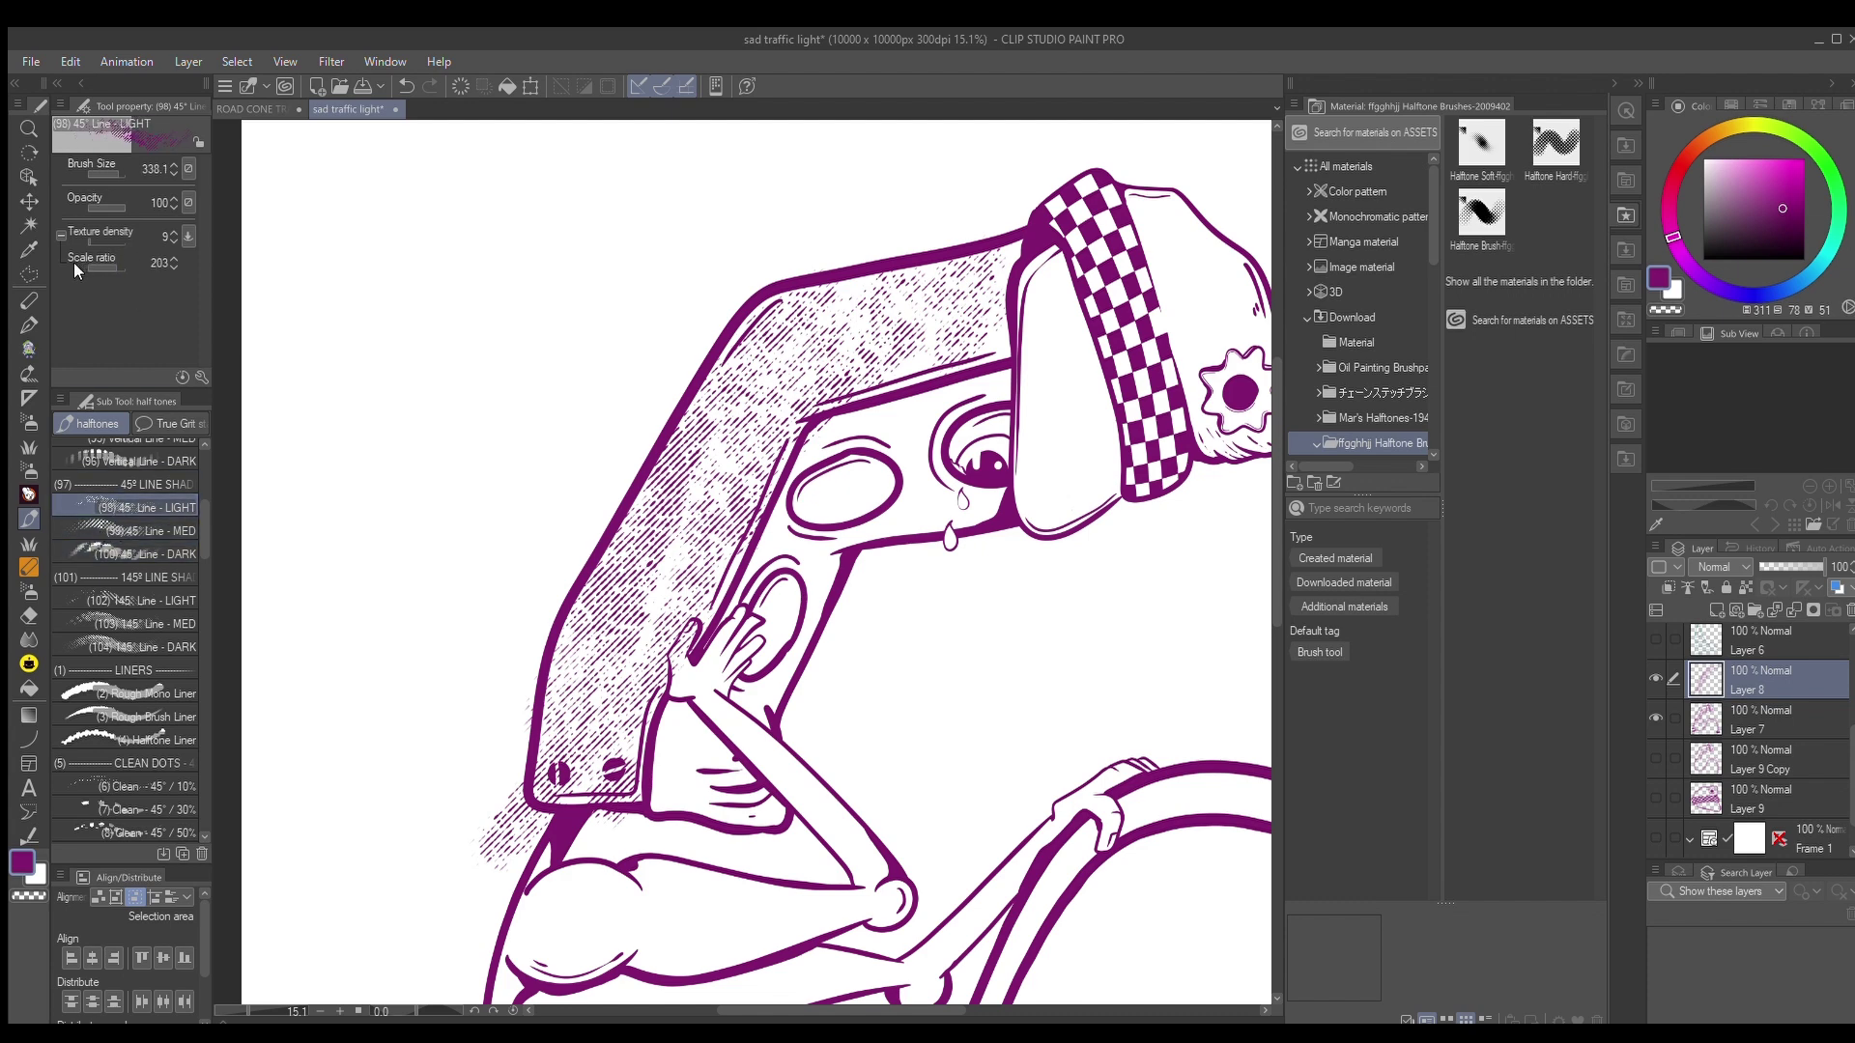
pyautogui.click(137, 524)
pyautogui.moveTo(104, 261); pyautogui.dragTo(108, 261)
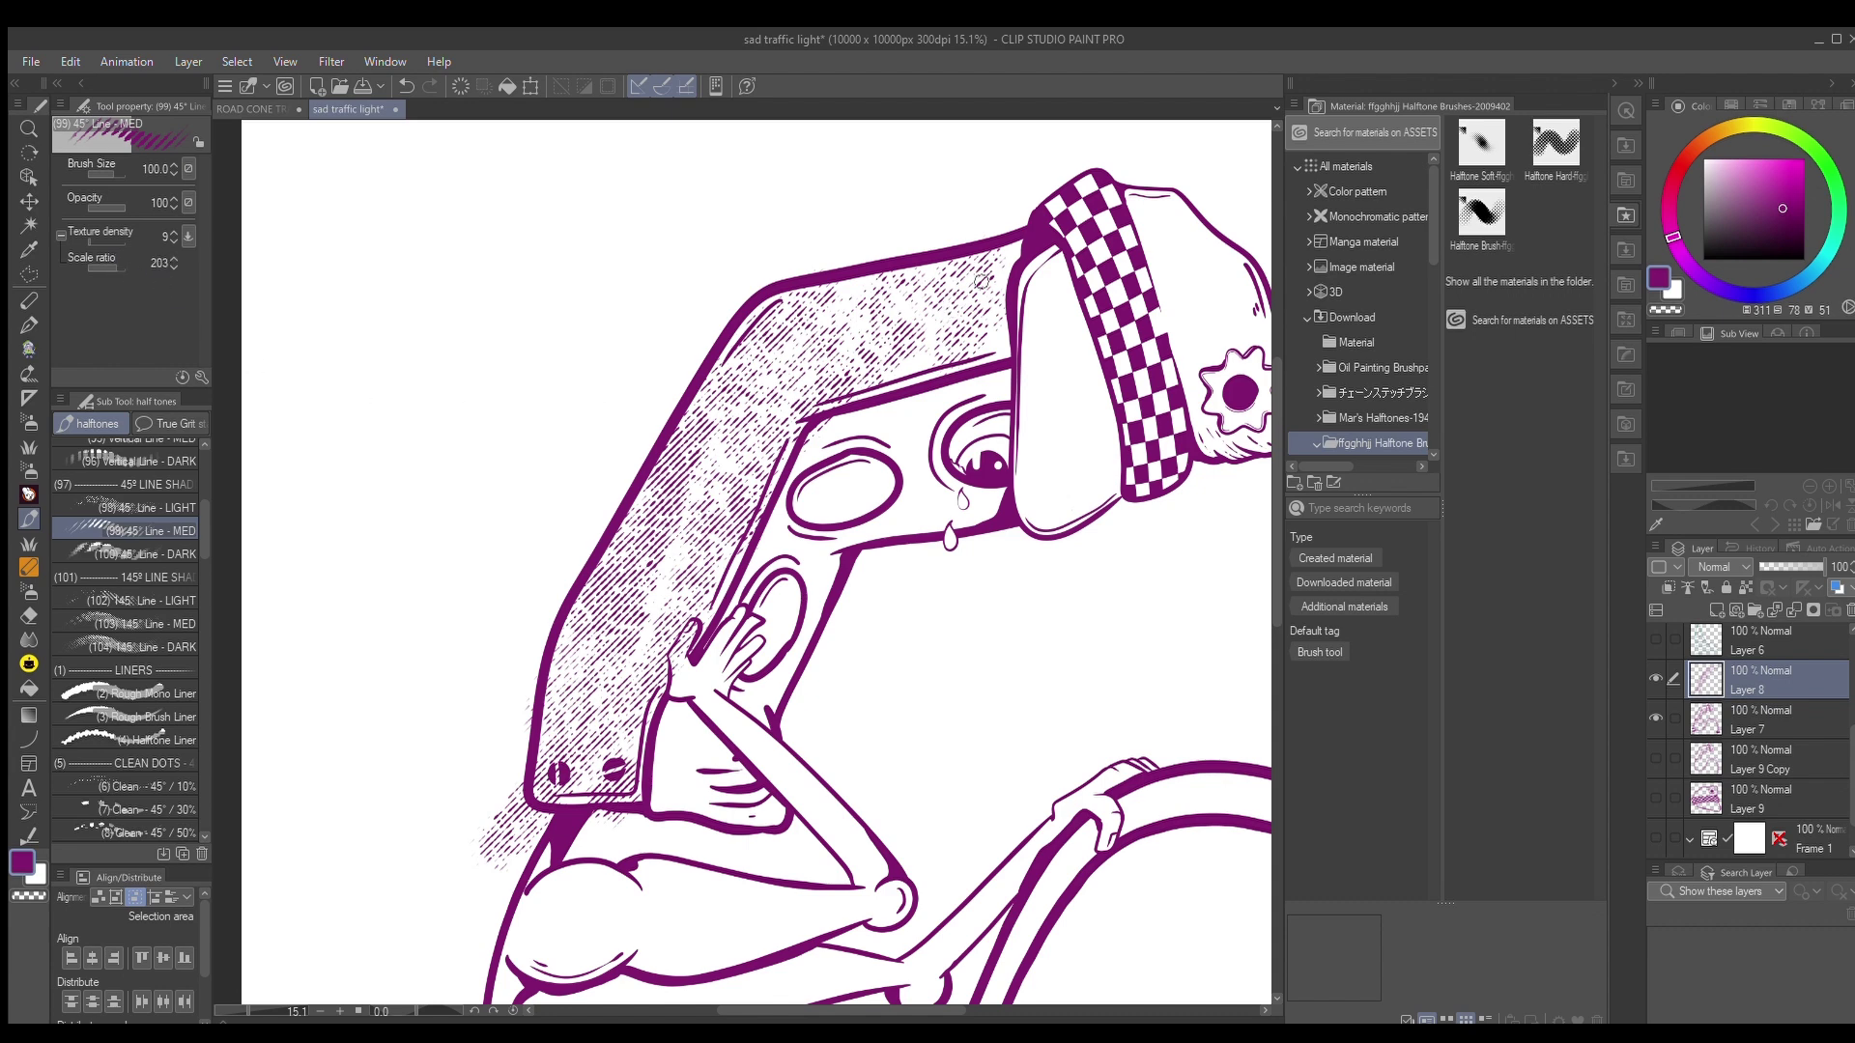
pyautogui.moveTo(106, 172); pyautogui.dragTo(109, 168)
pyautogui.moveTo(997, 262)
pyautogui.mouseDown()
pyautogui.moveTo(997, 346)
pyautogui.moveTo(1005, 273)
pyautogui.mouseUp()
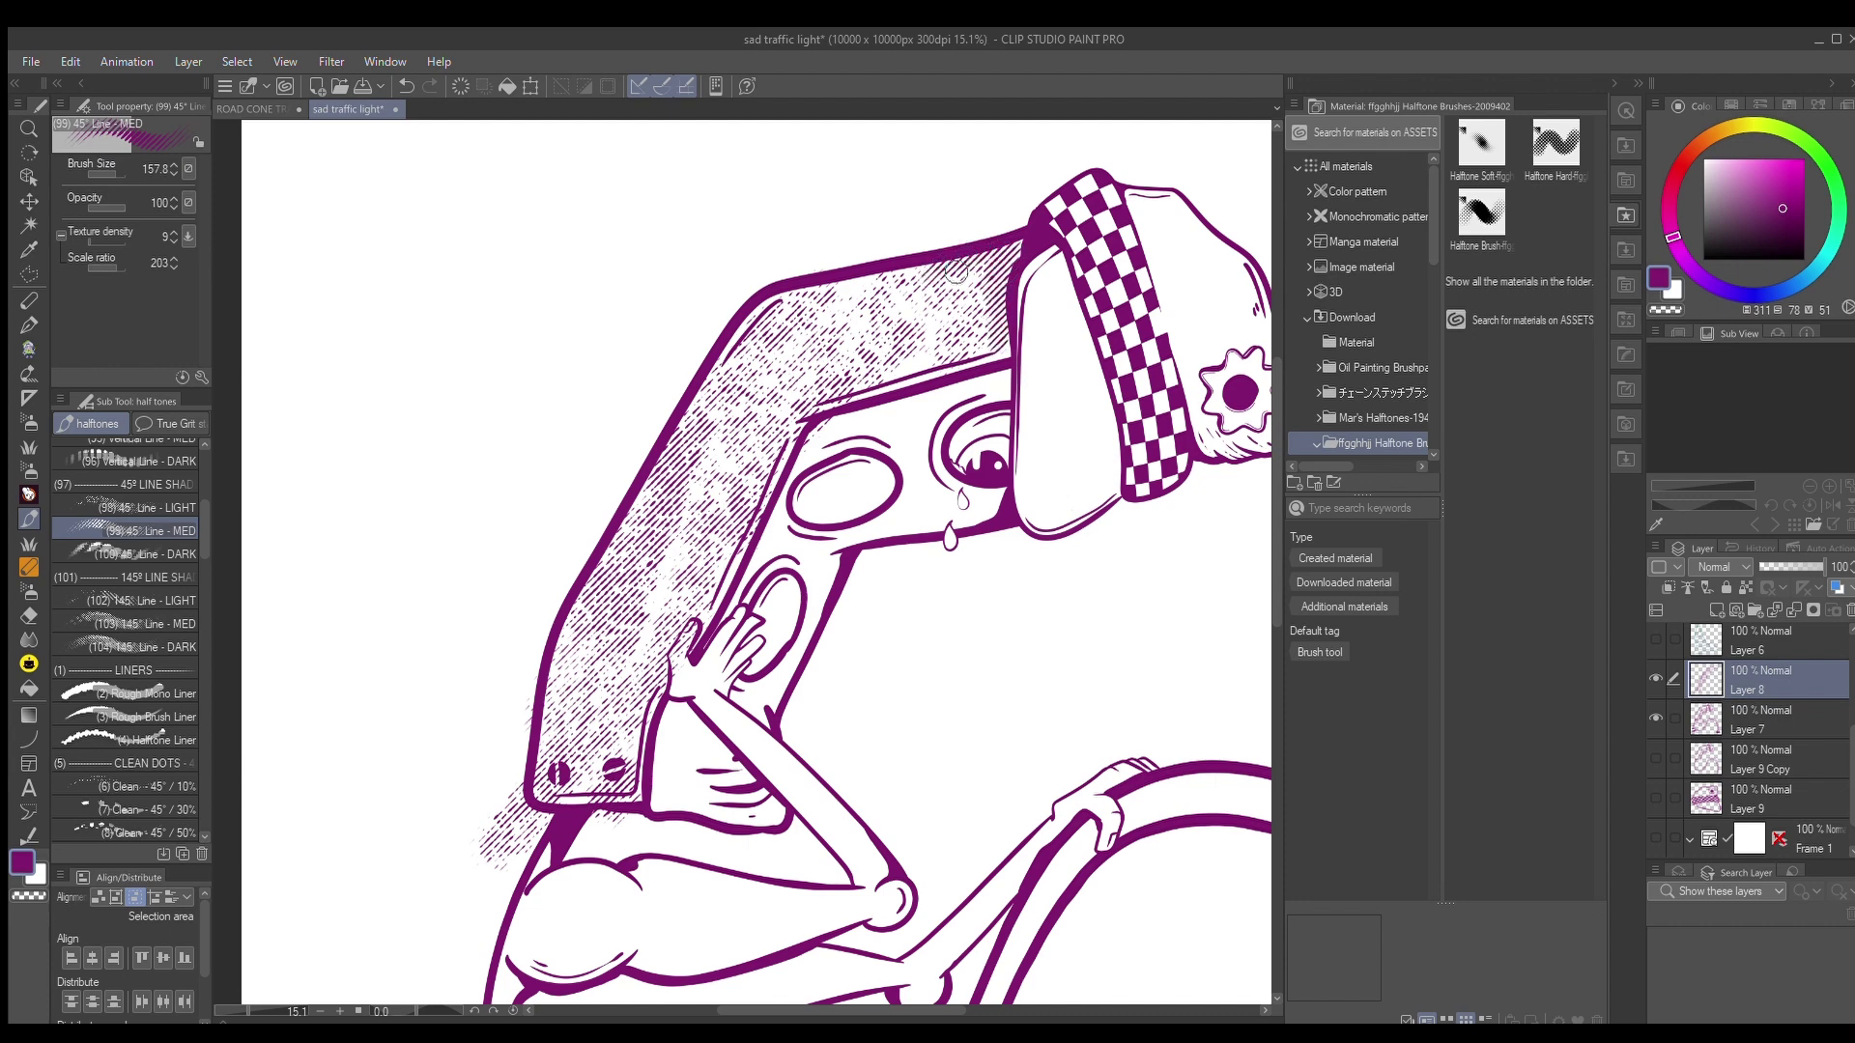
pyautogui.moveTo(969, 288)
pyautogui.mouseDown()
pyautogui.moveTo(967, 353)
pyautogui.moveTo(933, 282)
pyautogui.mouseUp()
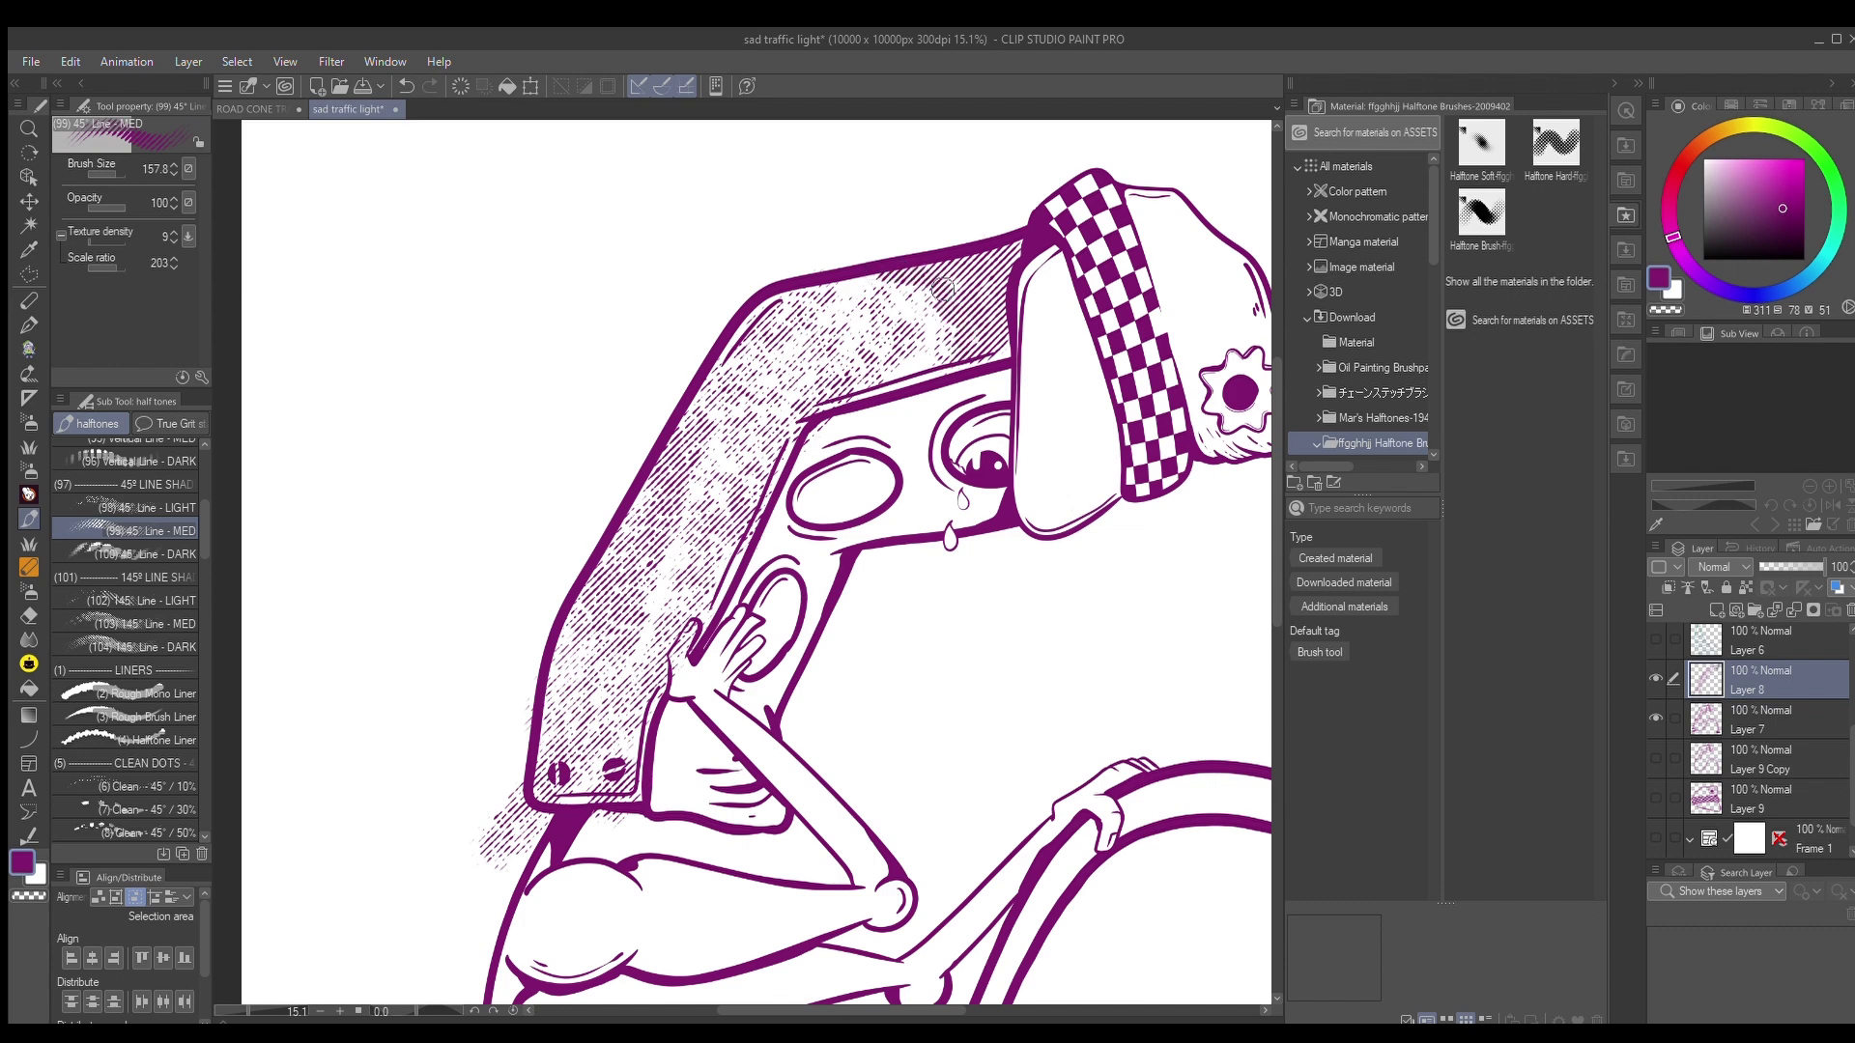
pyautogui.moveTo(630, 740)
pyautogui.mouseDown()
pyautogui.moveTo(602, 804)
pyautogui.moveTo(539, 791)
pyautogui.moveTo(583, 784)
pyautogui.moveTo(633, 723)
pyautogui.mouseUp()
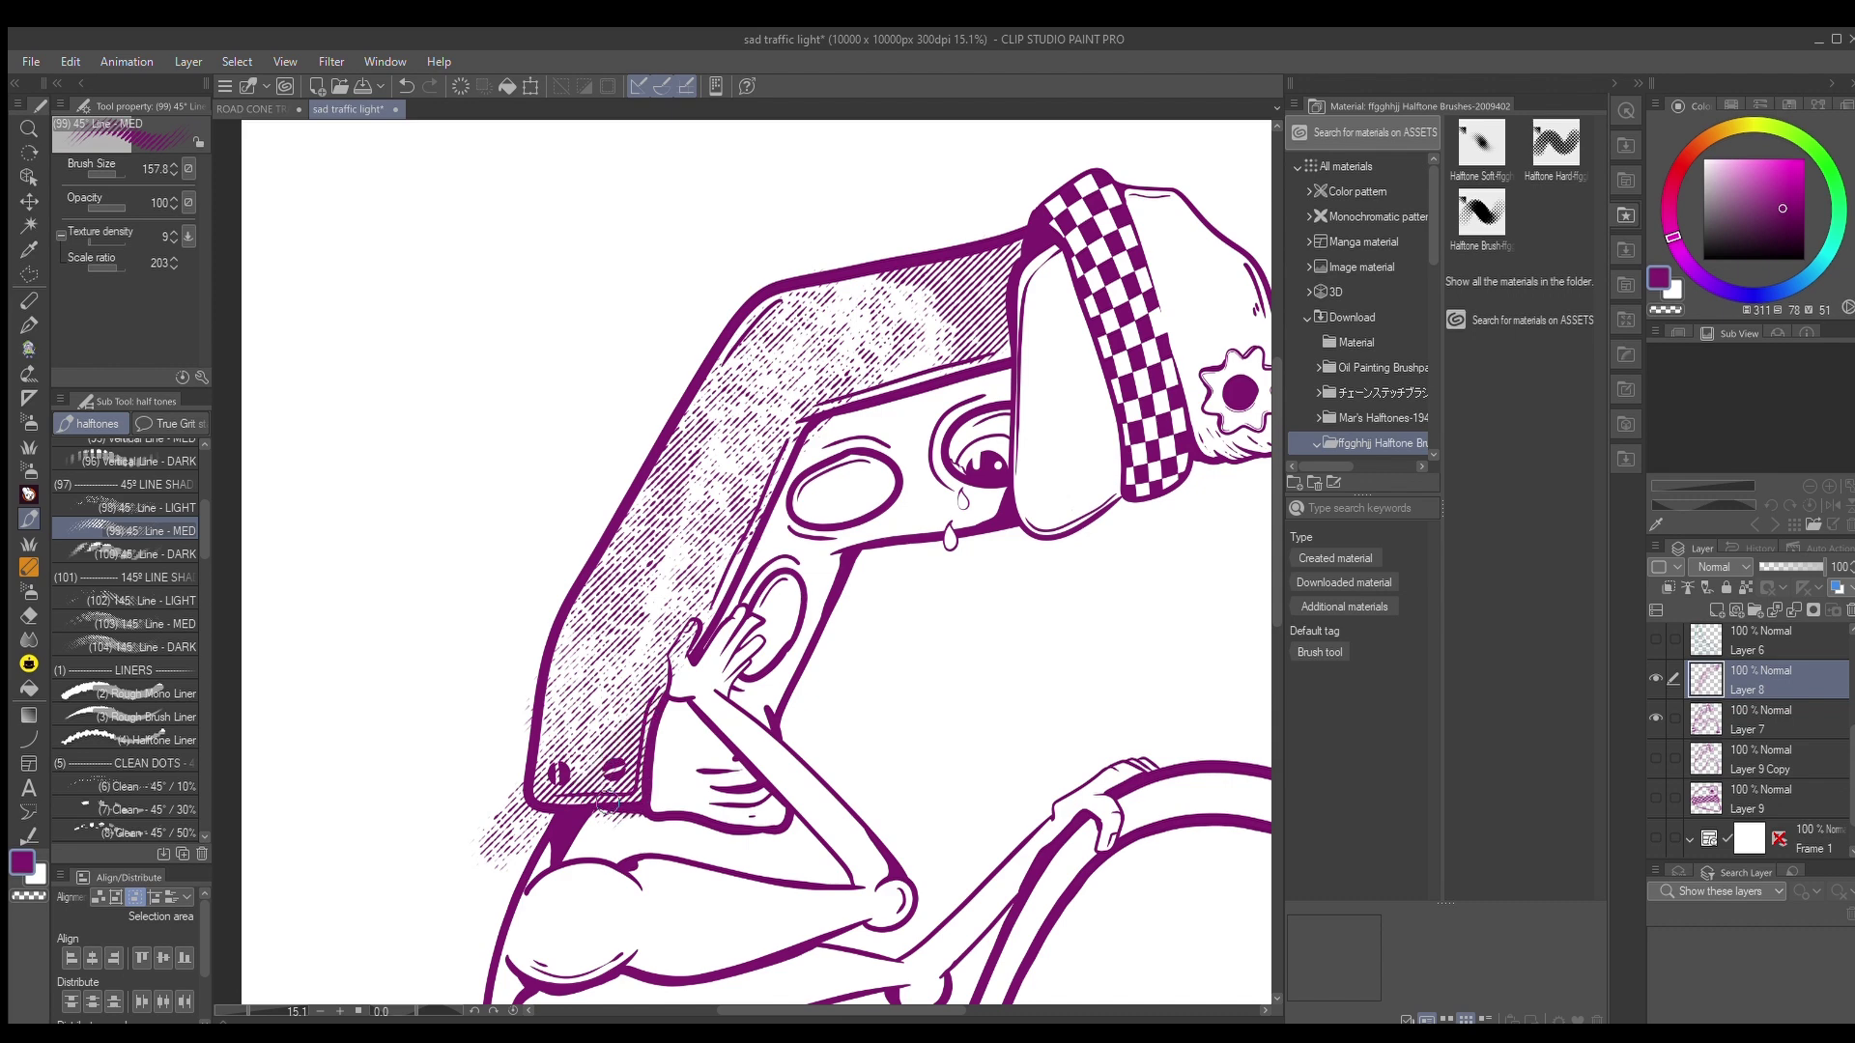
pyautogui.moveTo(559, 774)
pyautogui.mouseDown()
pyautogui.moveTo(692, 623)
pyautogui.moveTo(699, 643)
pyautogui.moveTo(709, 563)
pyautogui.mouseUp()
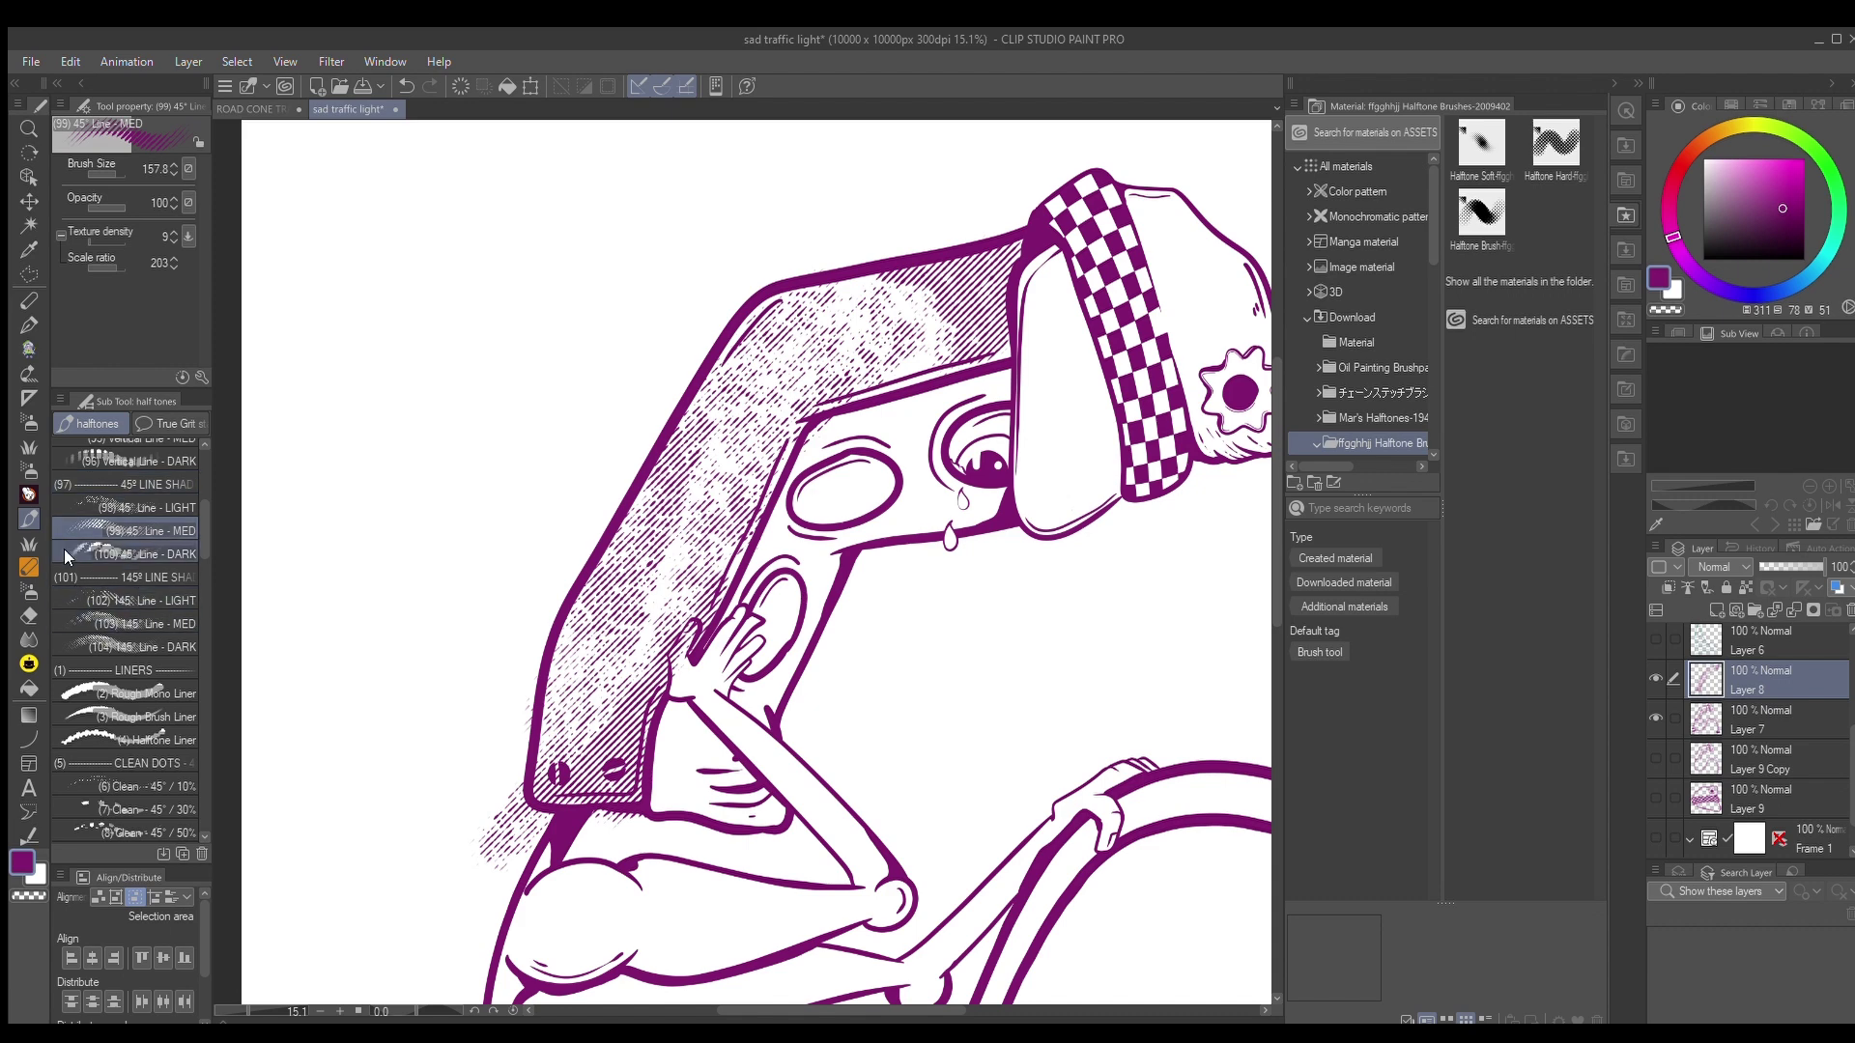
# Deepen the shadows beside the hat and hand with the 45° Line - DARK brush at scale ratio 203 and size 157.8
pyautogui.click(96, 549)
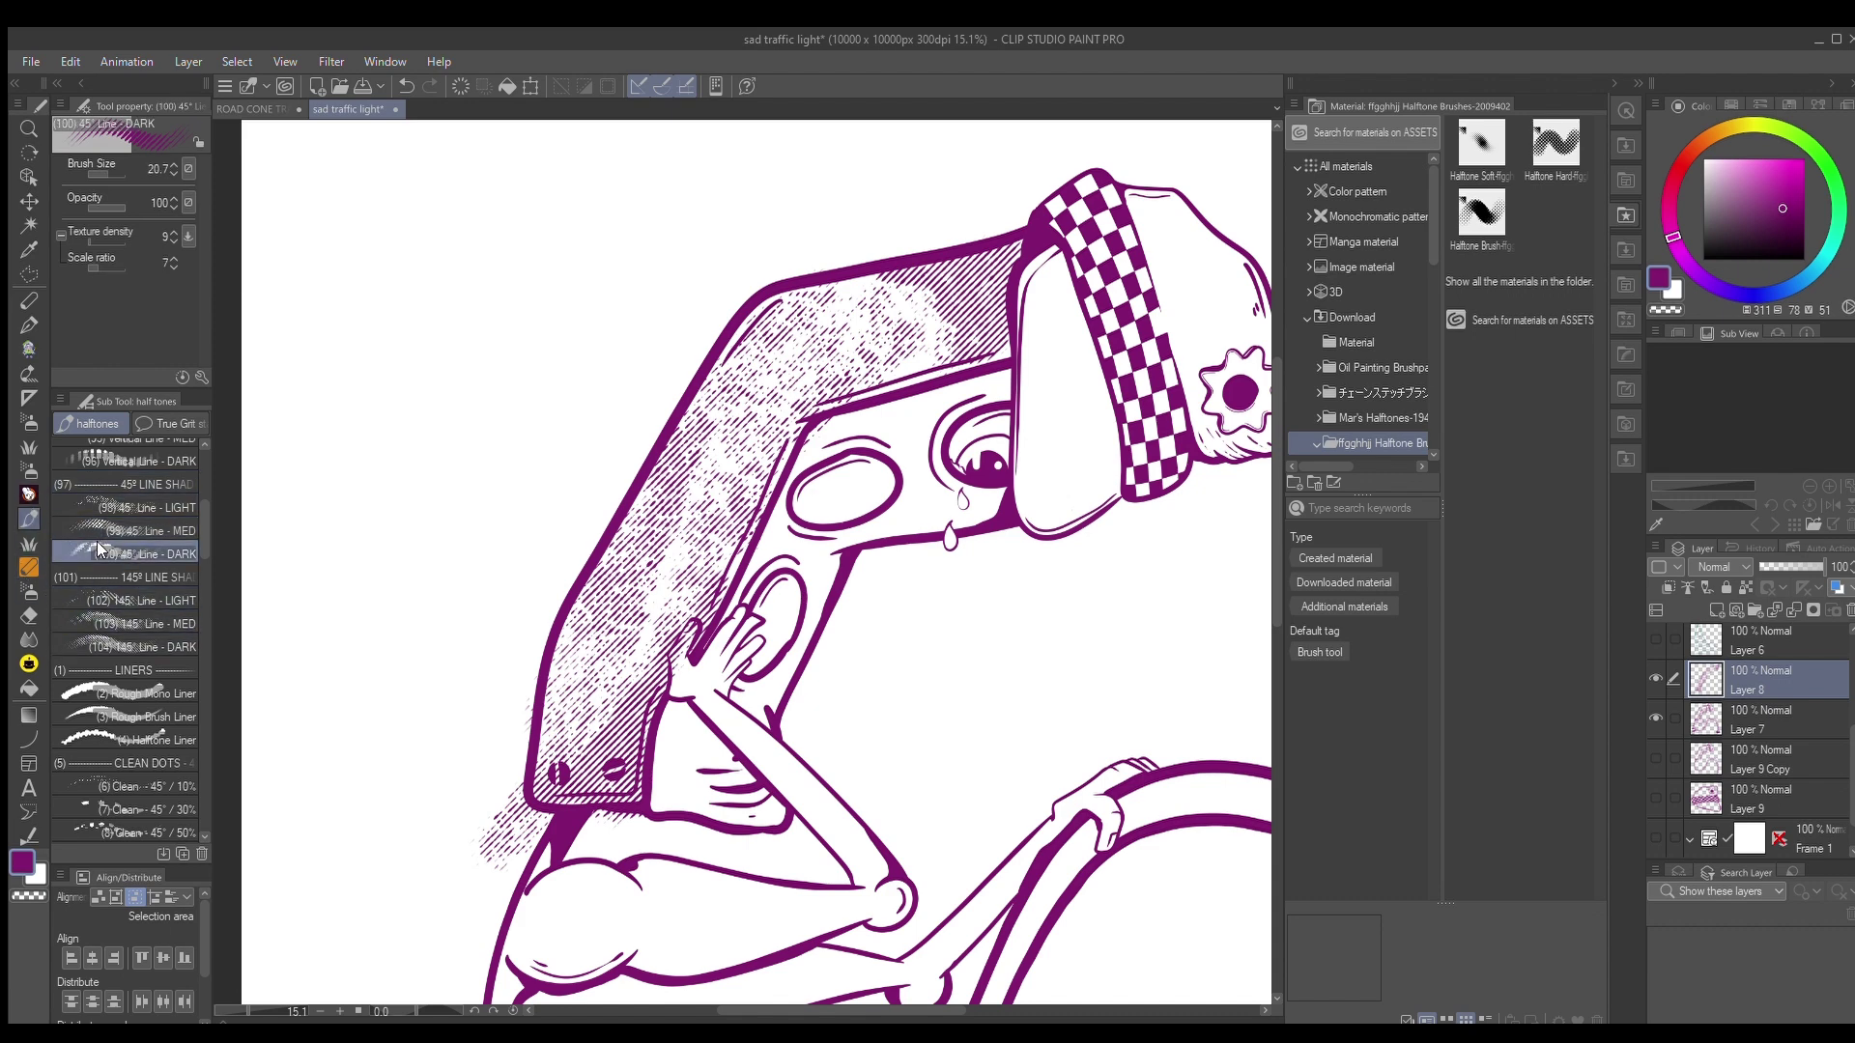
pyautogui.moveTo(99, 257); pyautogui.dragTo(108, 262)
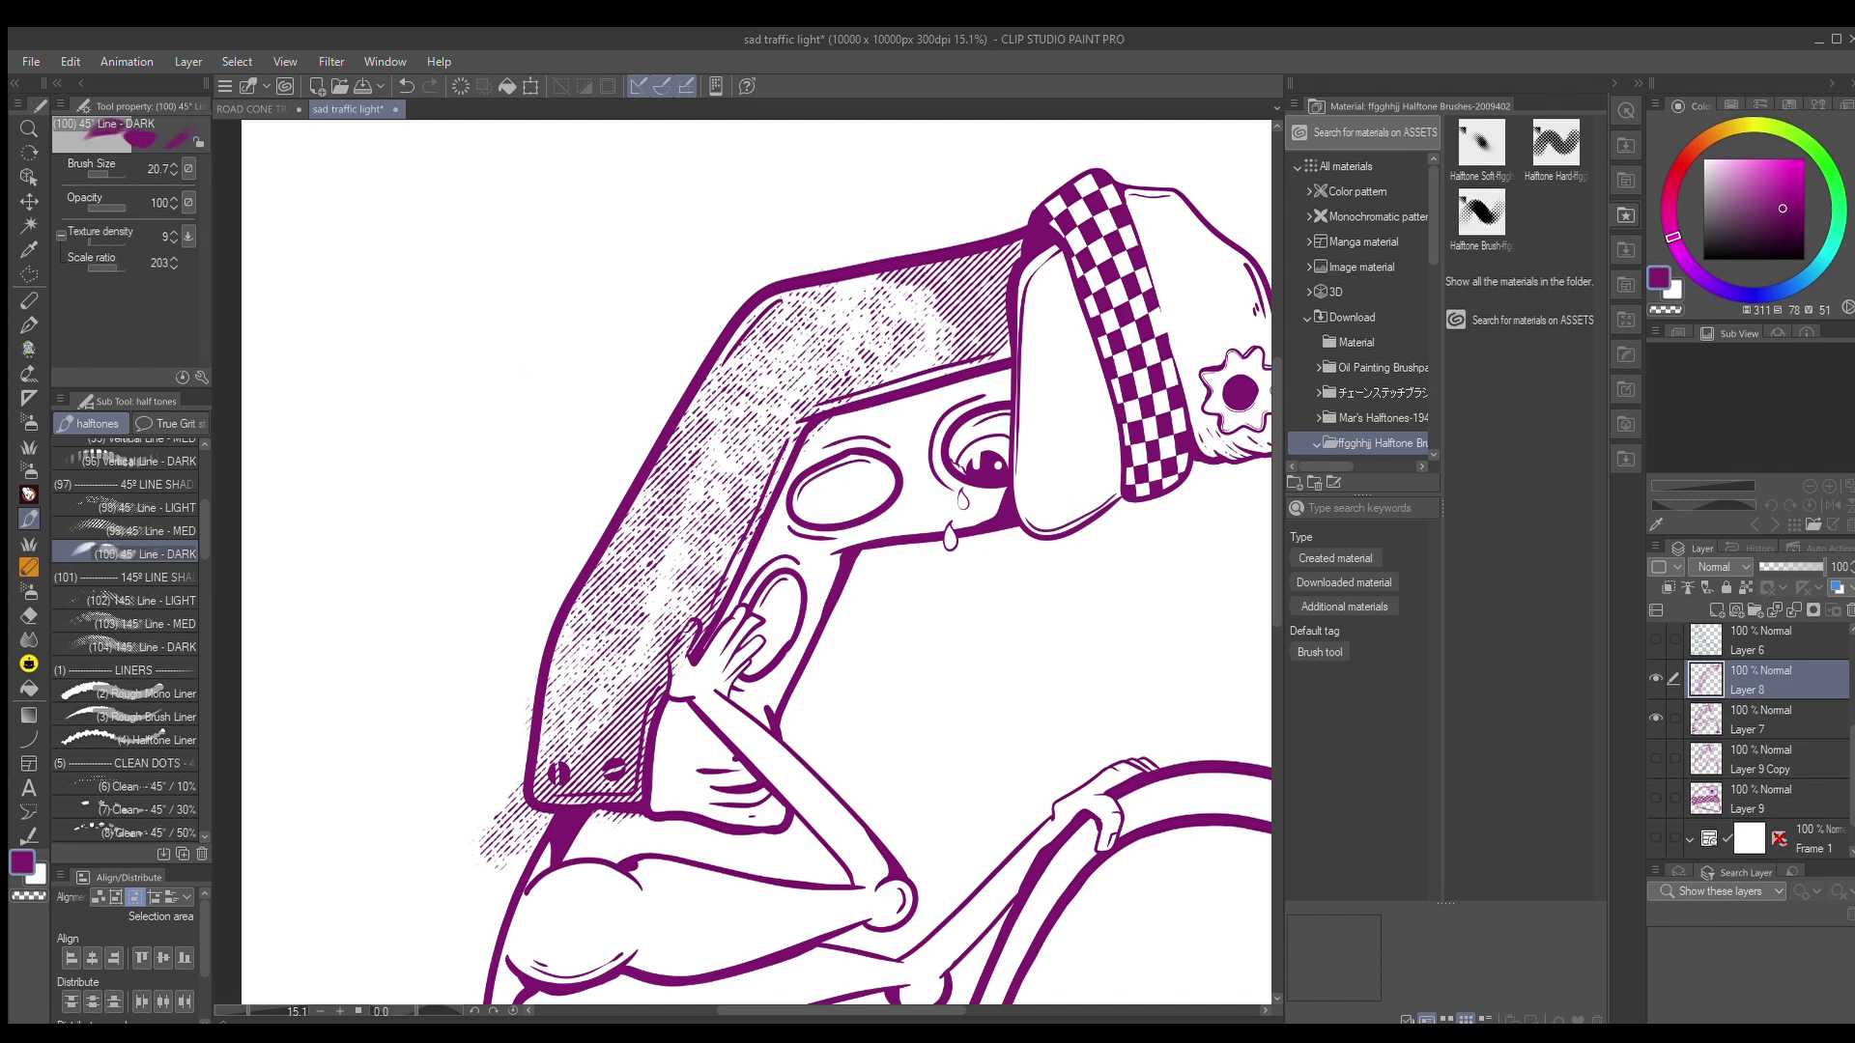
pyautogui.moveTo(114, 159); pyautogui.dragTo(108, 165)
pyautogui.moveTo(994, 337)
pyautogui.mouseDown()
pyautogui.moveTo(987, 307)
pyautogui.moveTo(1020, 255)
pyautogui.mouseUp()
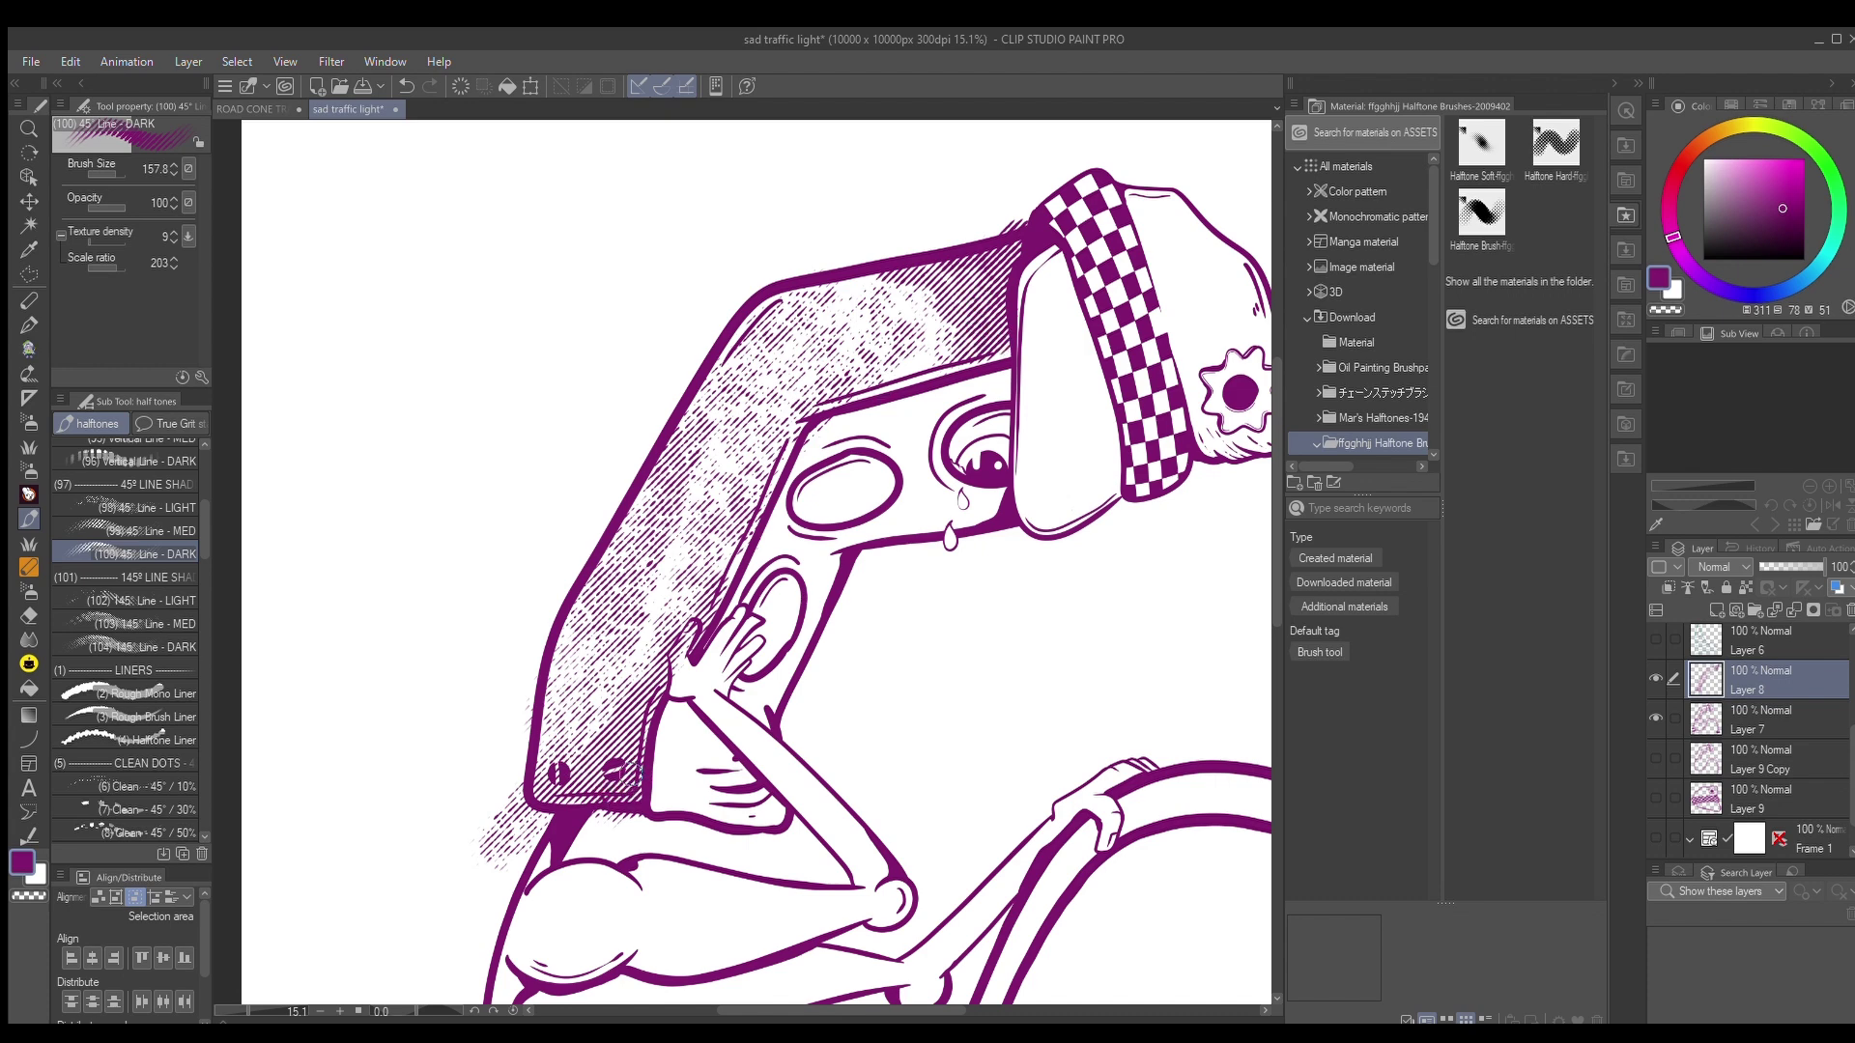
pyautogui.moveTo(700, 617)
pyautogui.mouseDown()
pyautogui.moveTo(658, 621)
pyautogui.moveTo(652, 658)
pyautogui.moveTo(680, 590)
pyautogui.moveTo(680, 645)
pyautogui.moveTo(651, 668)
pyautogui.mouseUp()
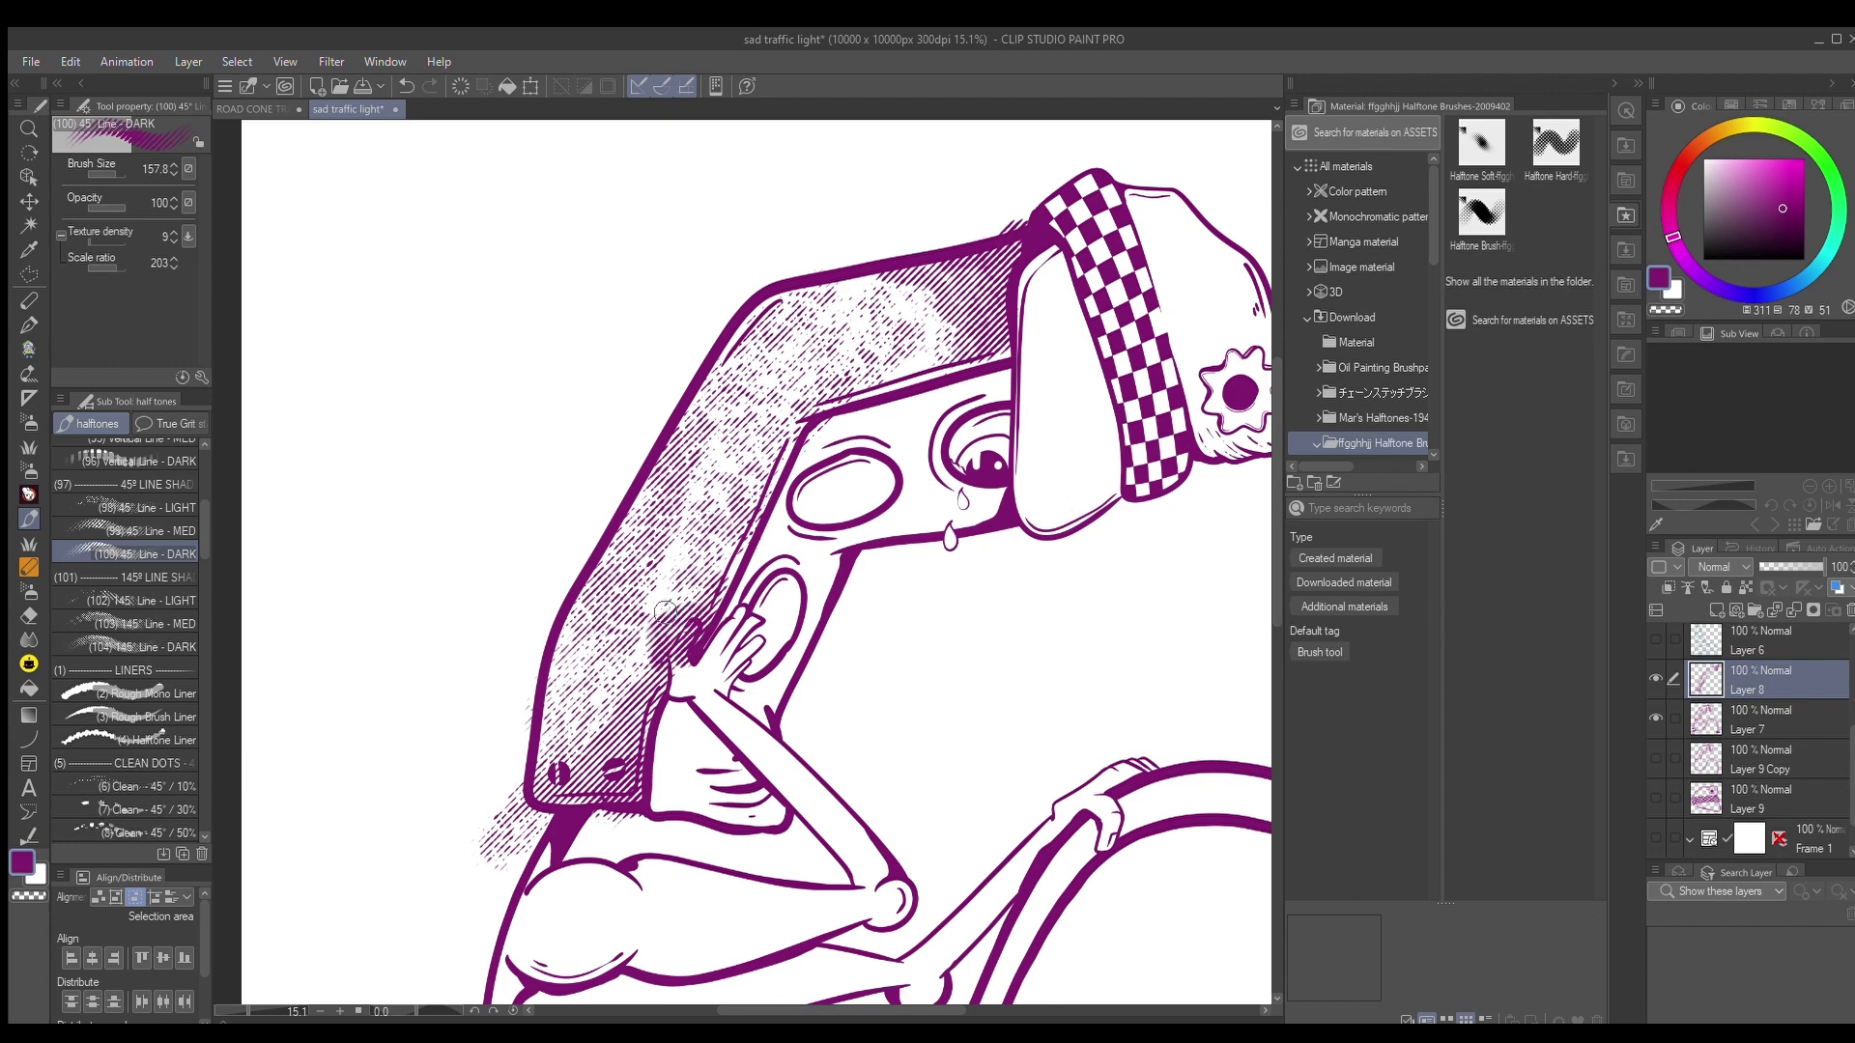
# Erase the line shading that spills above the casing beside the hat and over the hand and fingers
pyautogui.scroll(4, 1048, 222)
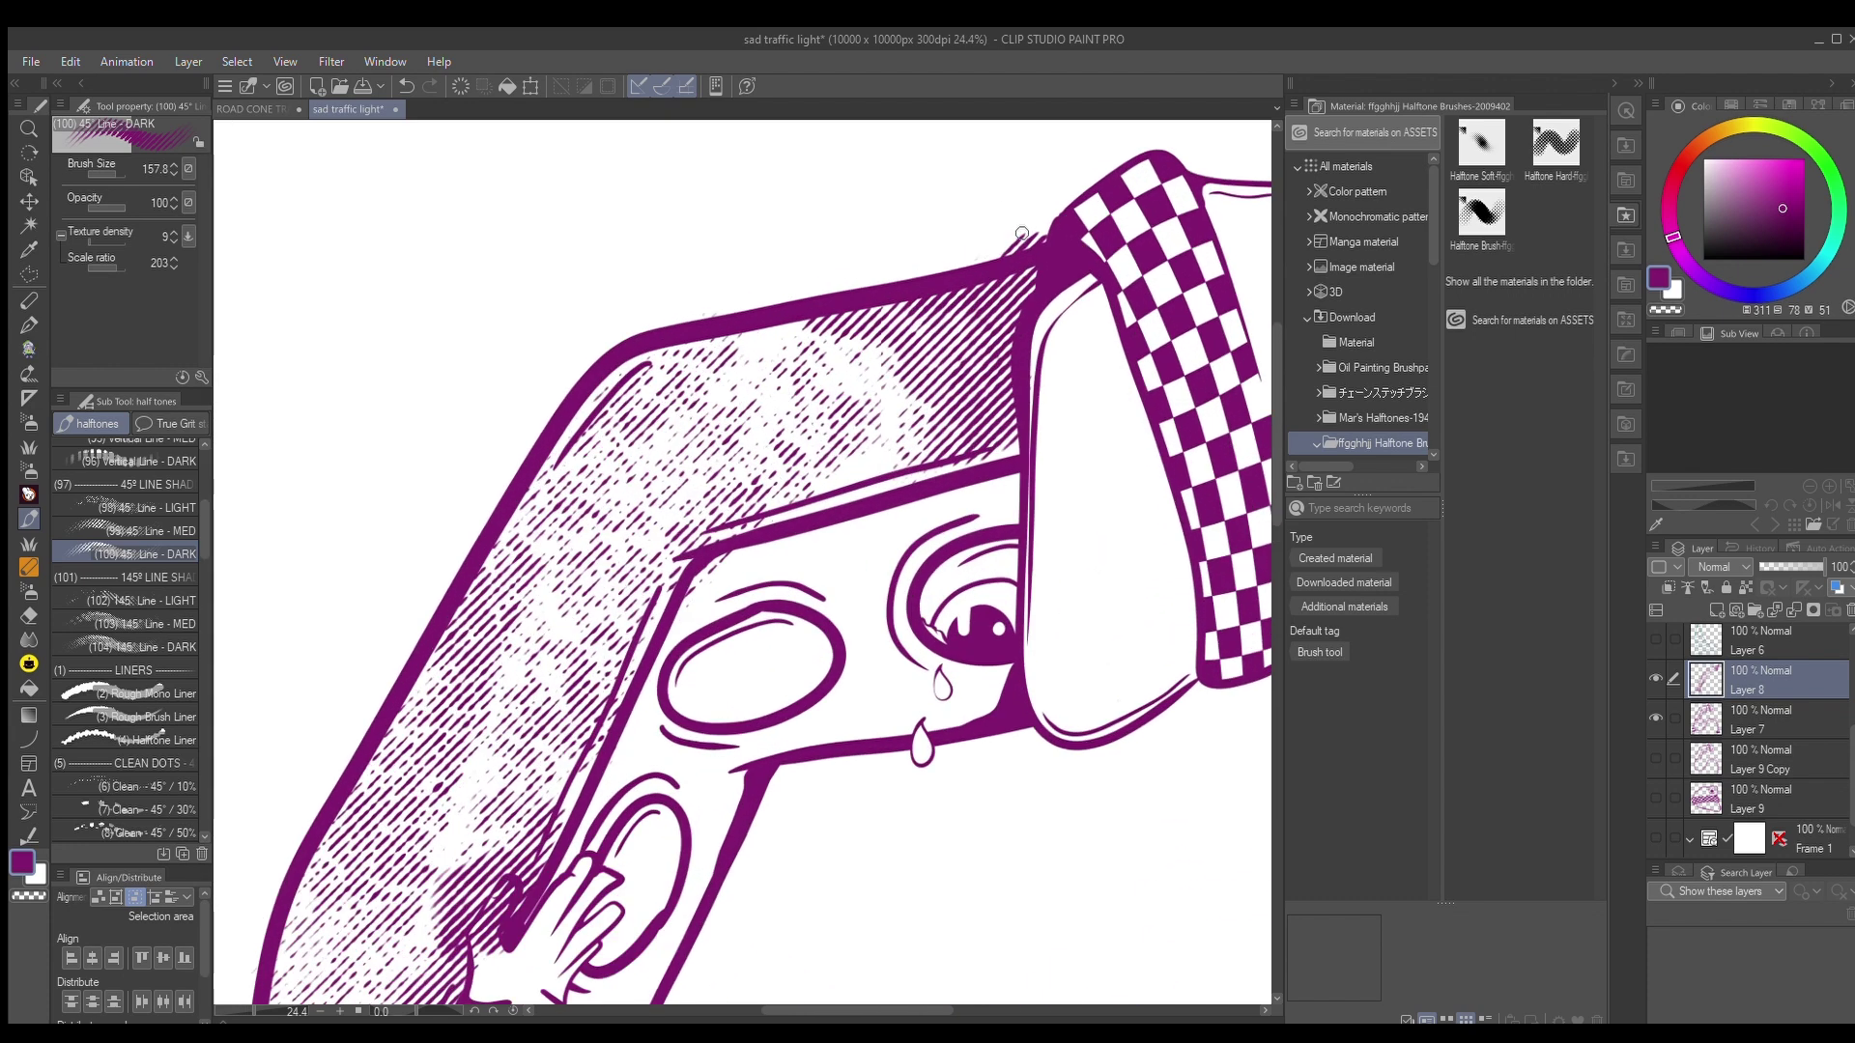
pyautogui.moveTo(1022, 230); pyautogui.dragTo(967, 252)
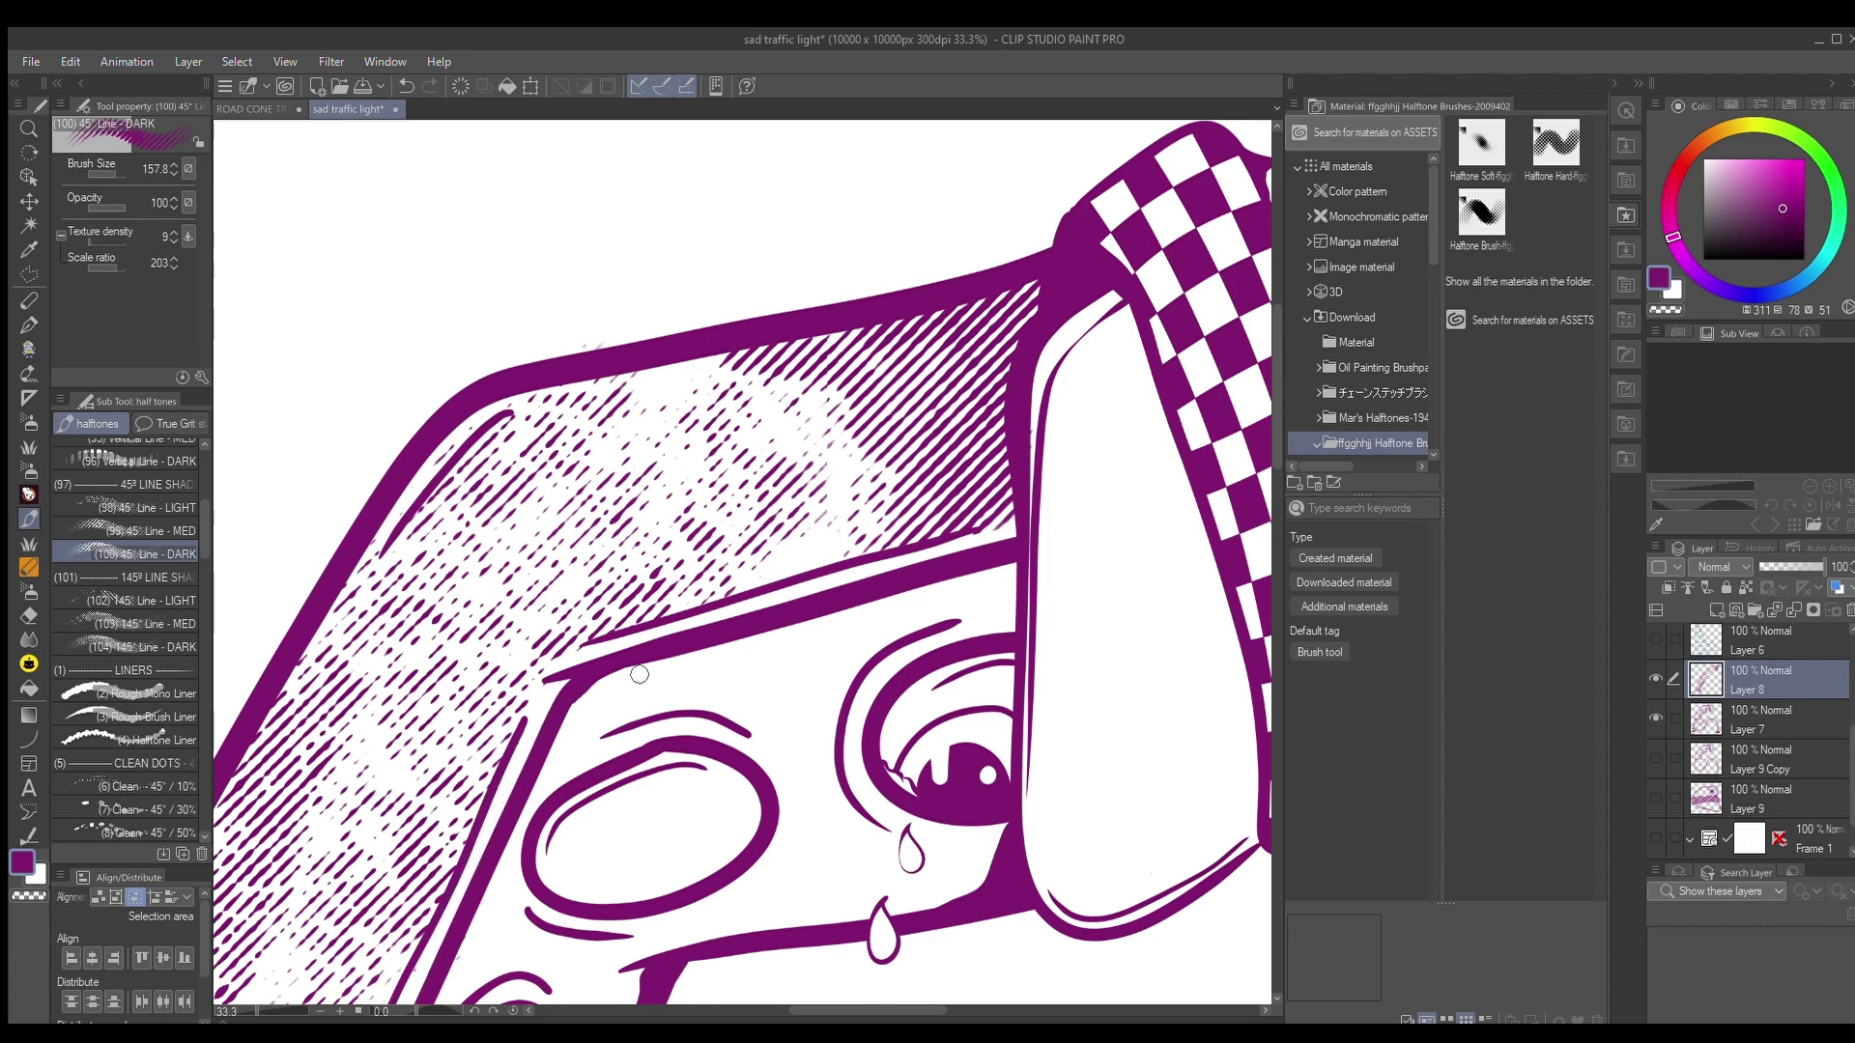
pyautogui.scroll(-6, 629, 676)
pyautogui.scroll(7, 552, 794)
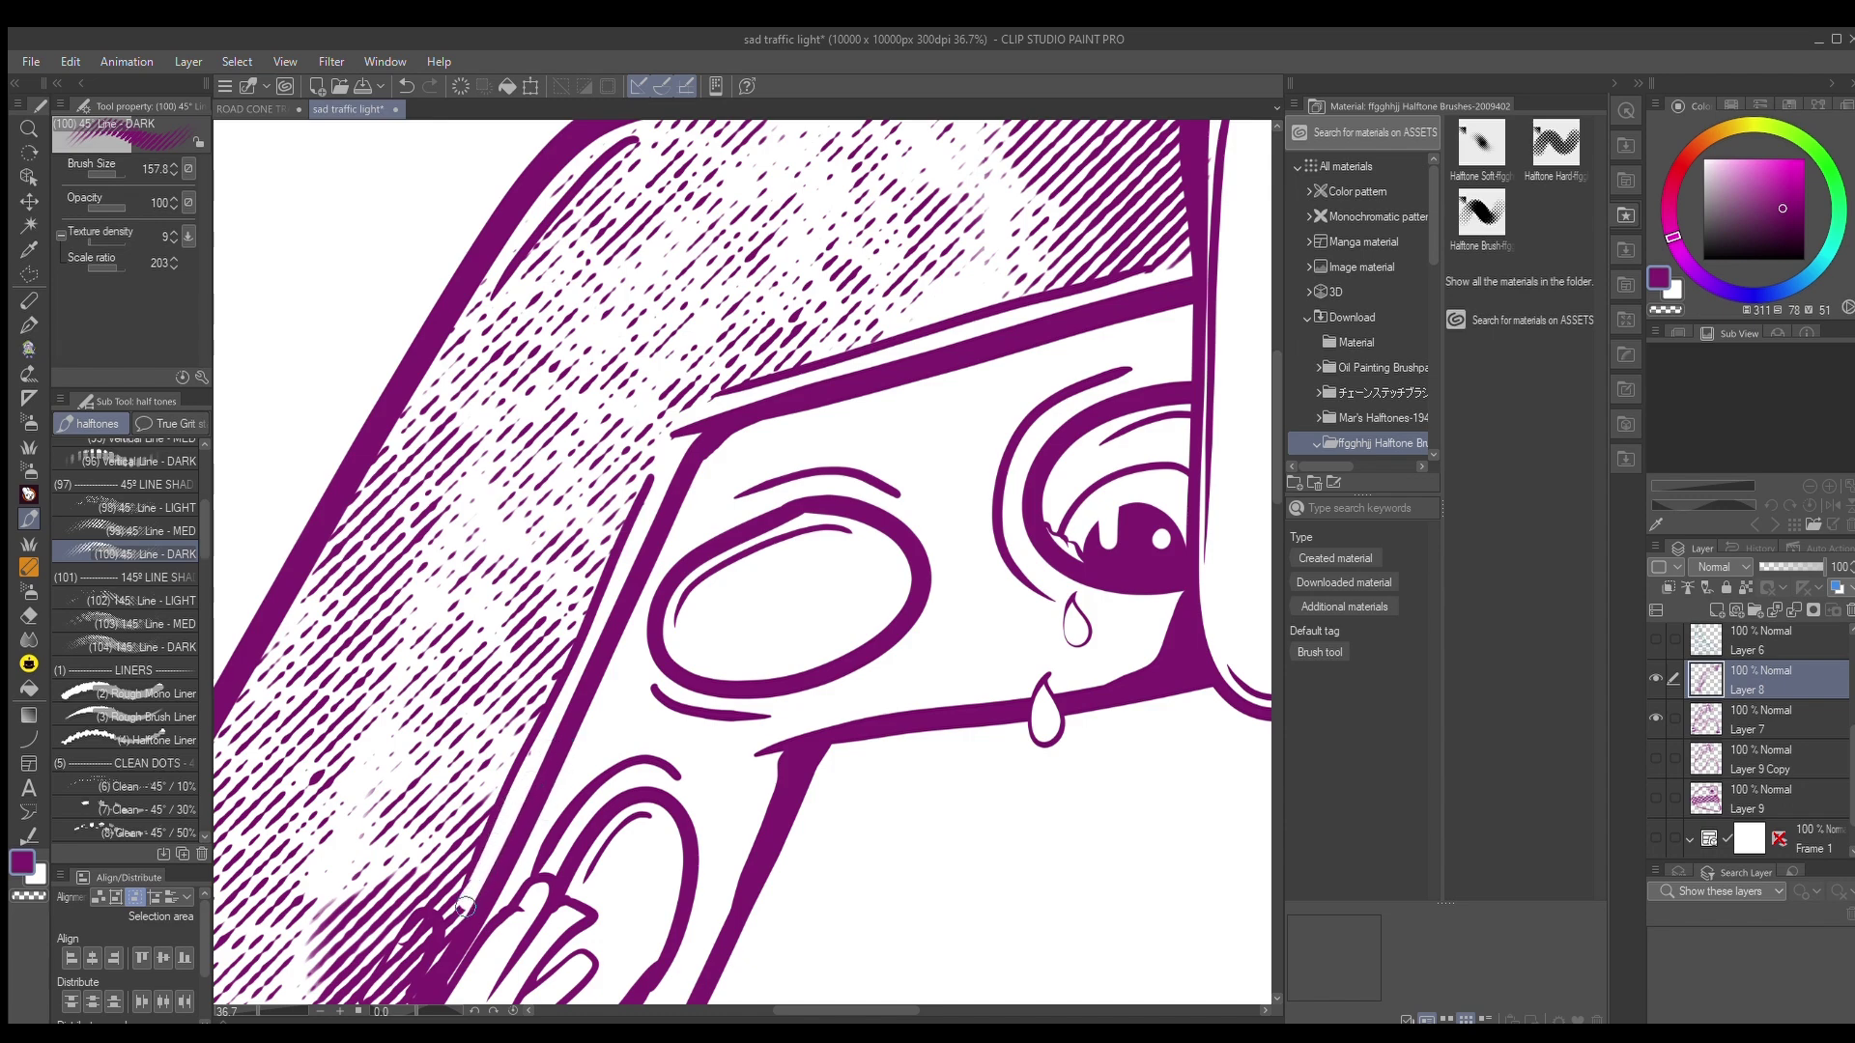
pyautogui.scroll(-5, 466, 901)
pyautogui.scroll(2, 518, 814)
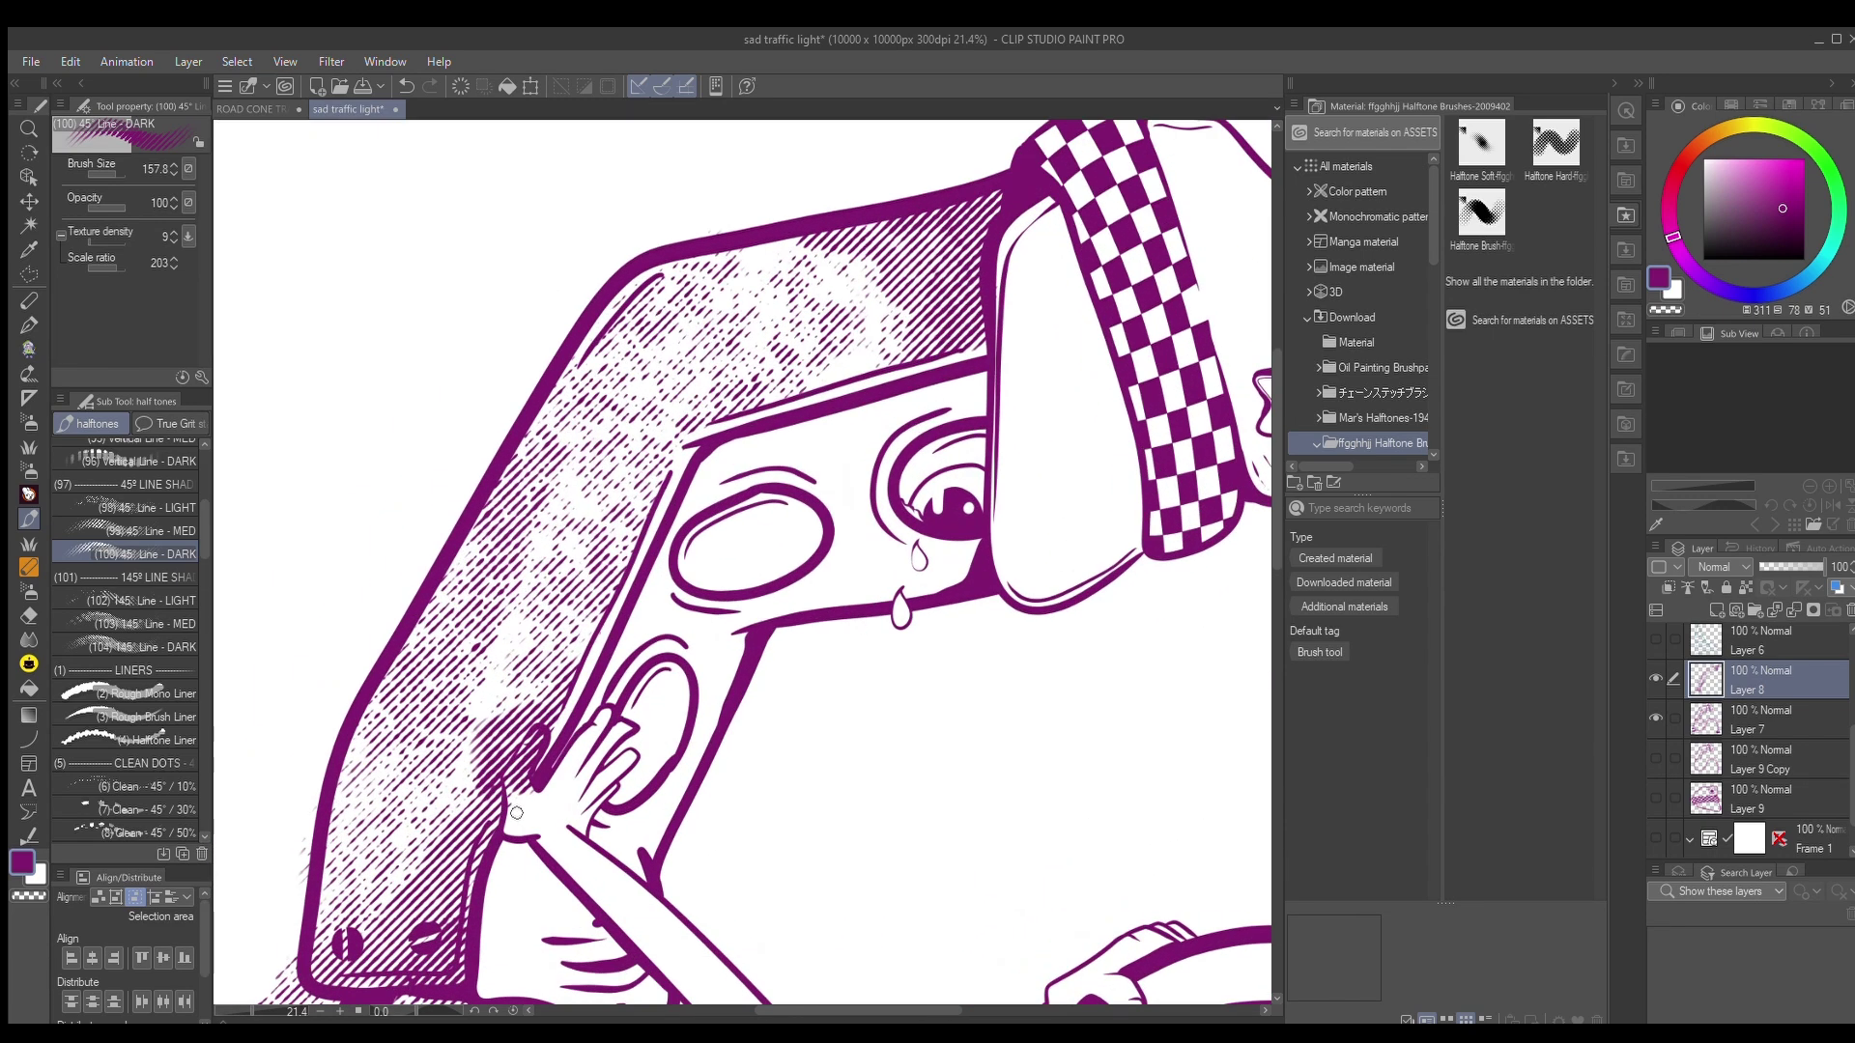
pyautogui.scroll(5, 518, 814)
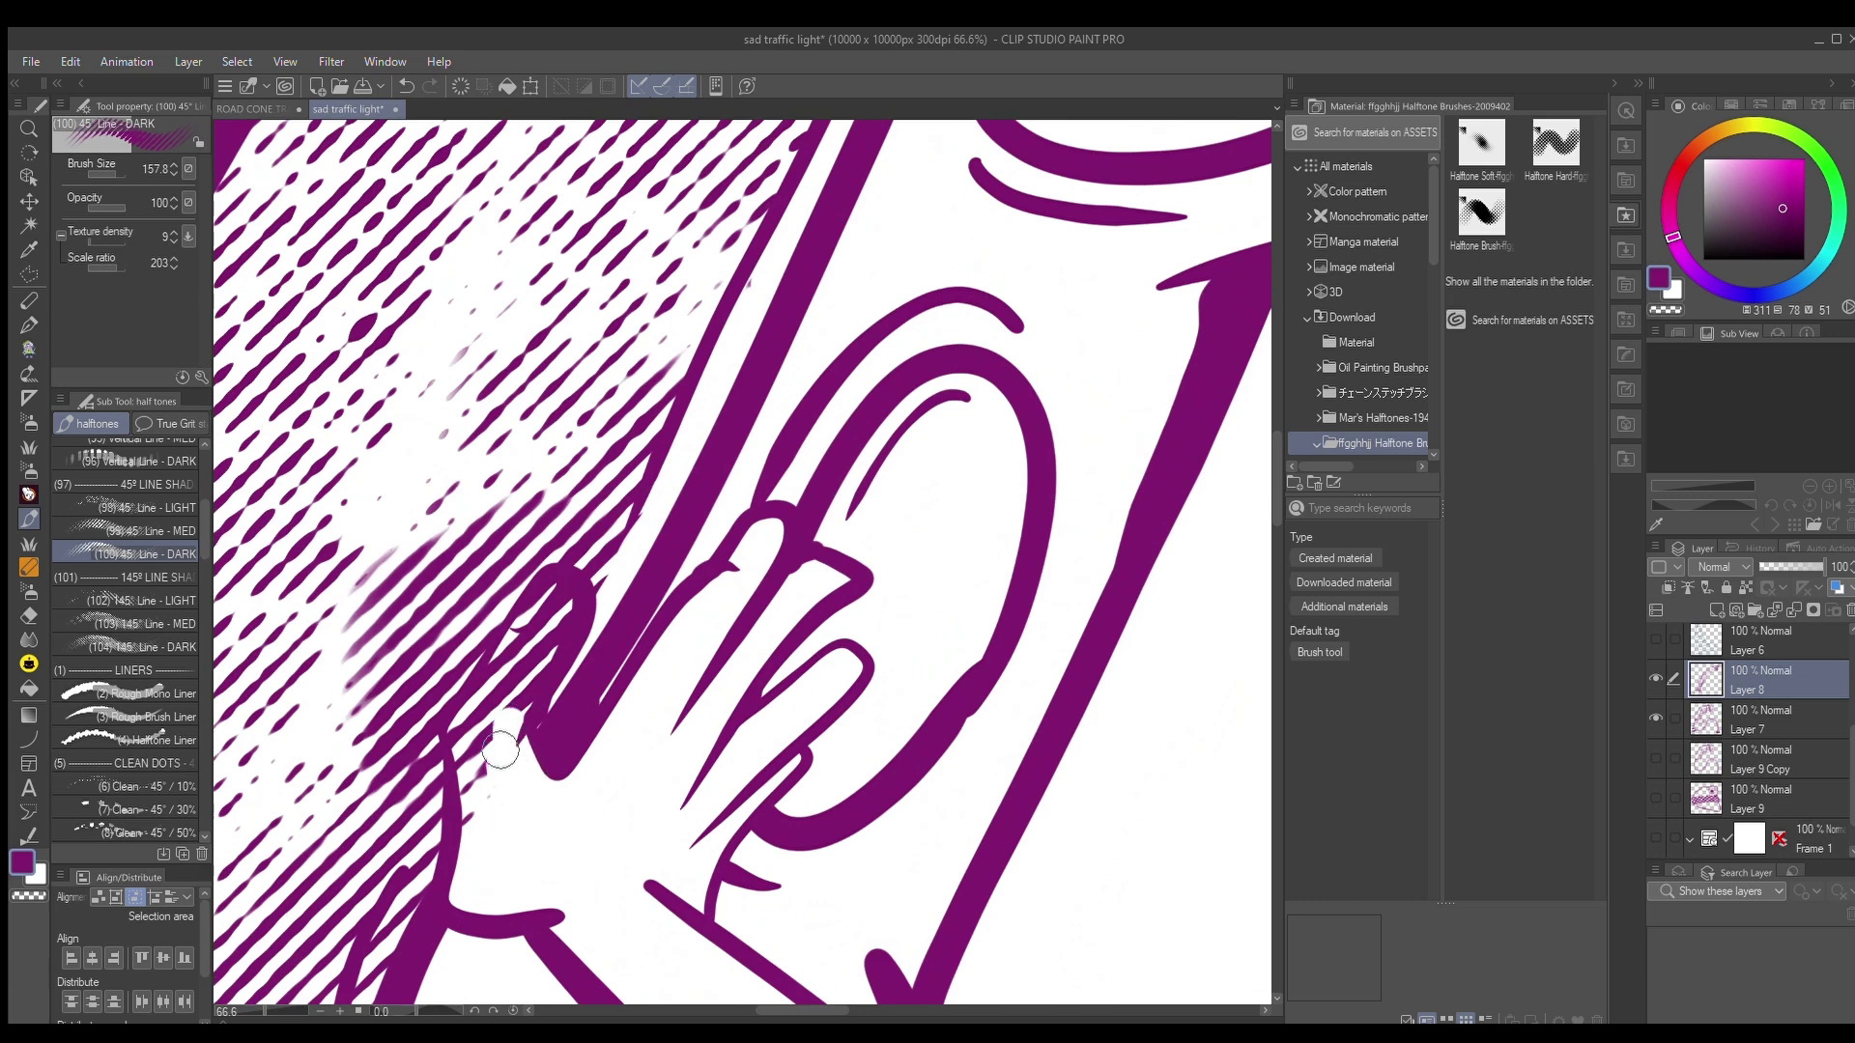
pyautogui.moveTo(476, 840)
pyautogui.mouseDown()
pyautogui.moveTo(466, 731)
pyautogui.moveTo(545, 586)
pyautogui.moveTo(563, 605)
pyautogui.moveTo(510, 741)
pyautogui.moveTo(485, 741)
pyautogui.moveTo(515, 784)
pyautogui.mouseUp()
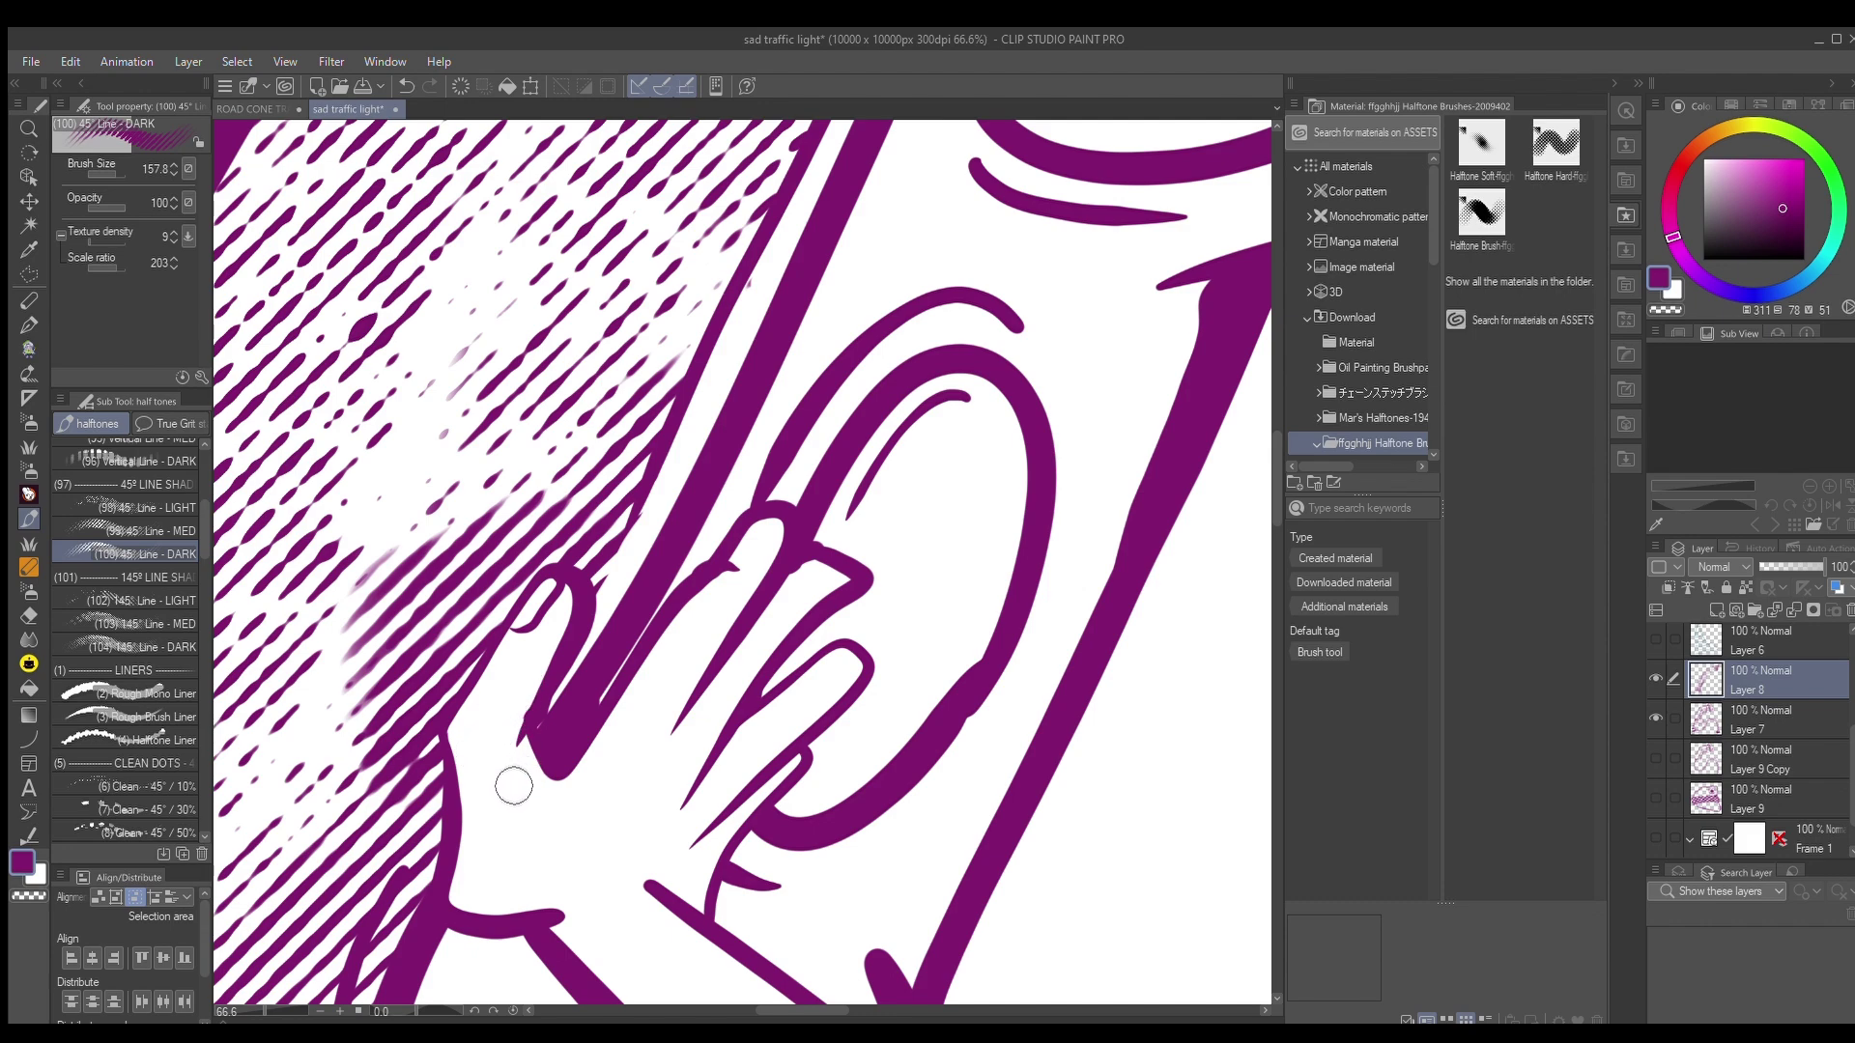
# Erase the stray line shading outside the casing's lower-left corner and beneath its bottom edge
pyautogui.scroll(-4, 689, 363)
pyautogui.scroll(3, 459, 734)
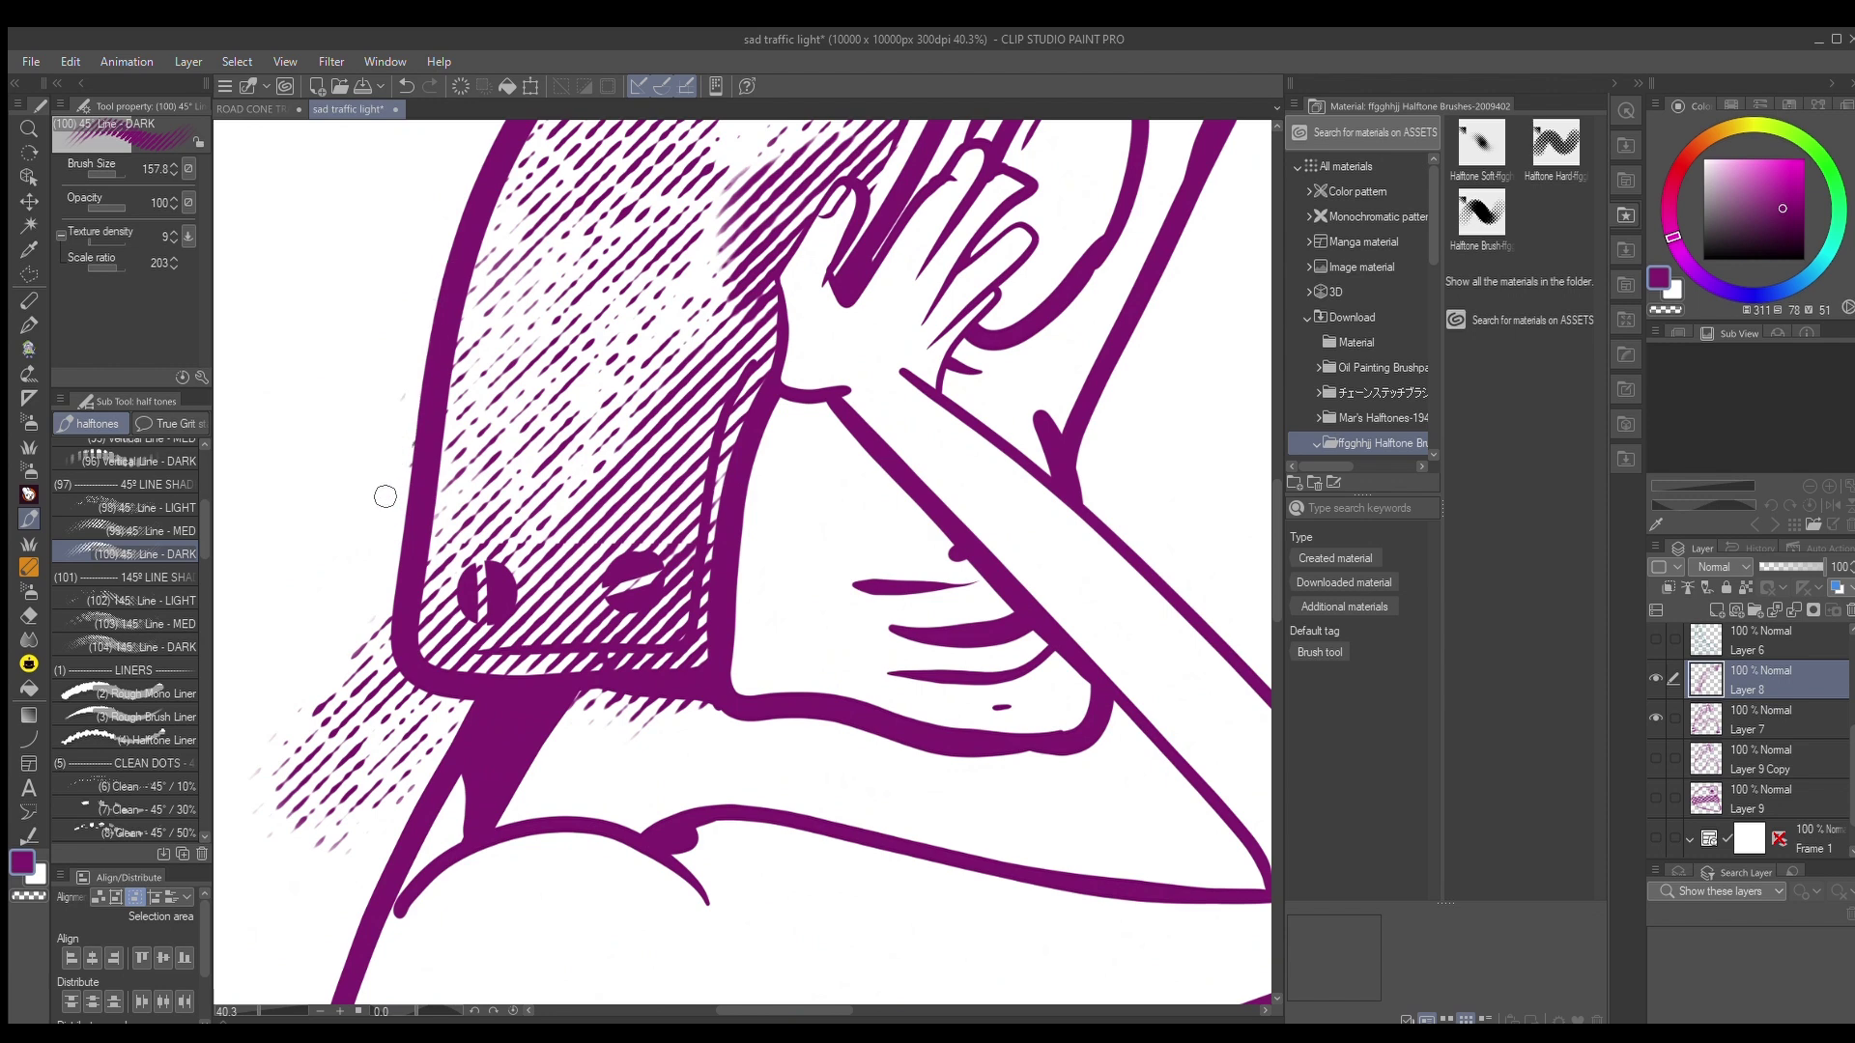
pyautogui.moveTo(371, 625)
pyautogui.mouseDown()
pyautogui.moveTo(359, 689)
pyautogui.moveTo(465, 696)
pyautogui.moveTo(407, 746)
pyautogui.moveTo(373, 662)
pyautogui.moveTo(384, 772)
pyautogui.moveTo(353, 846)
pyautogui.moveTo(268, 732)
pyautogui.mouseUp()
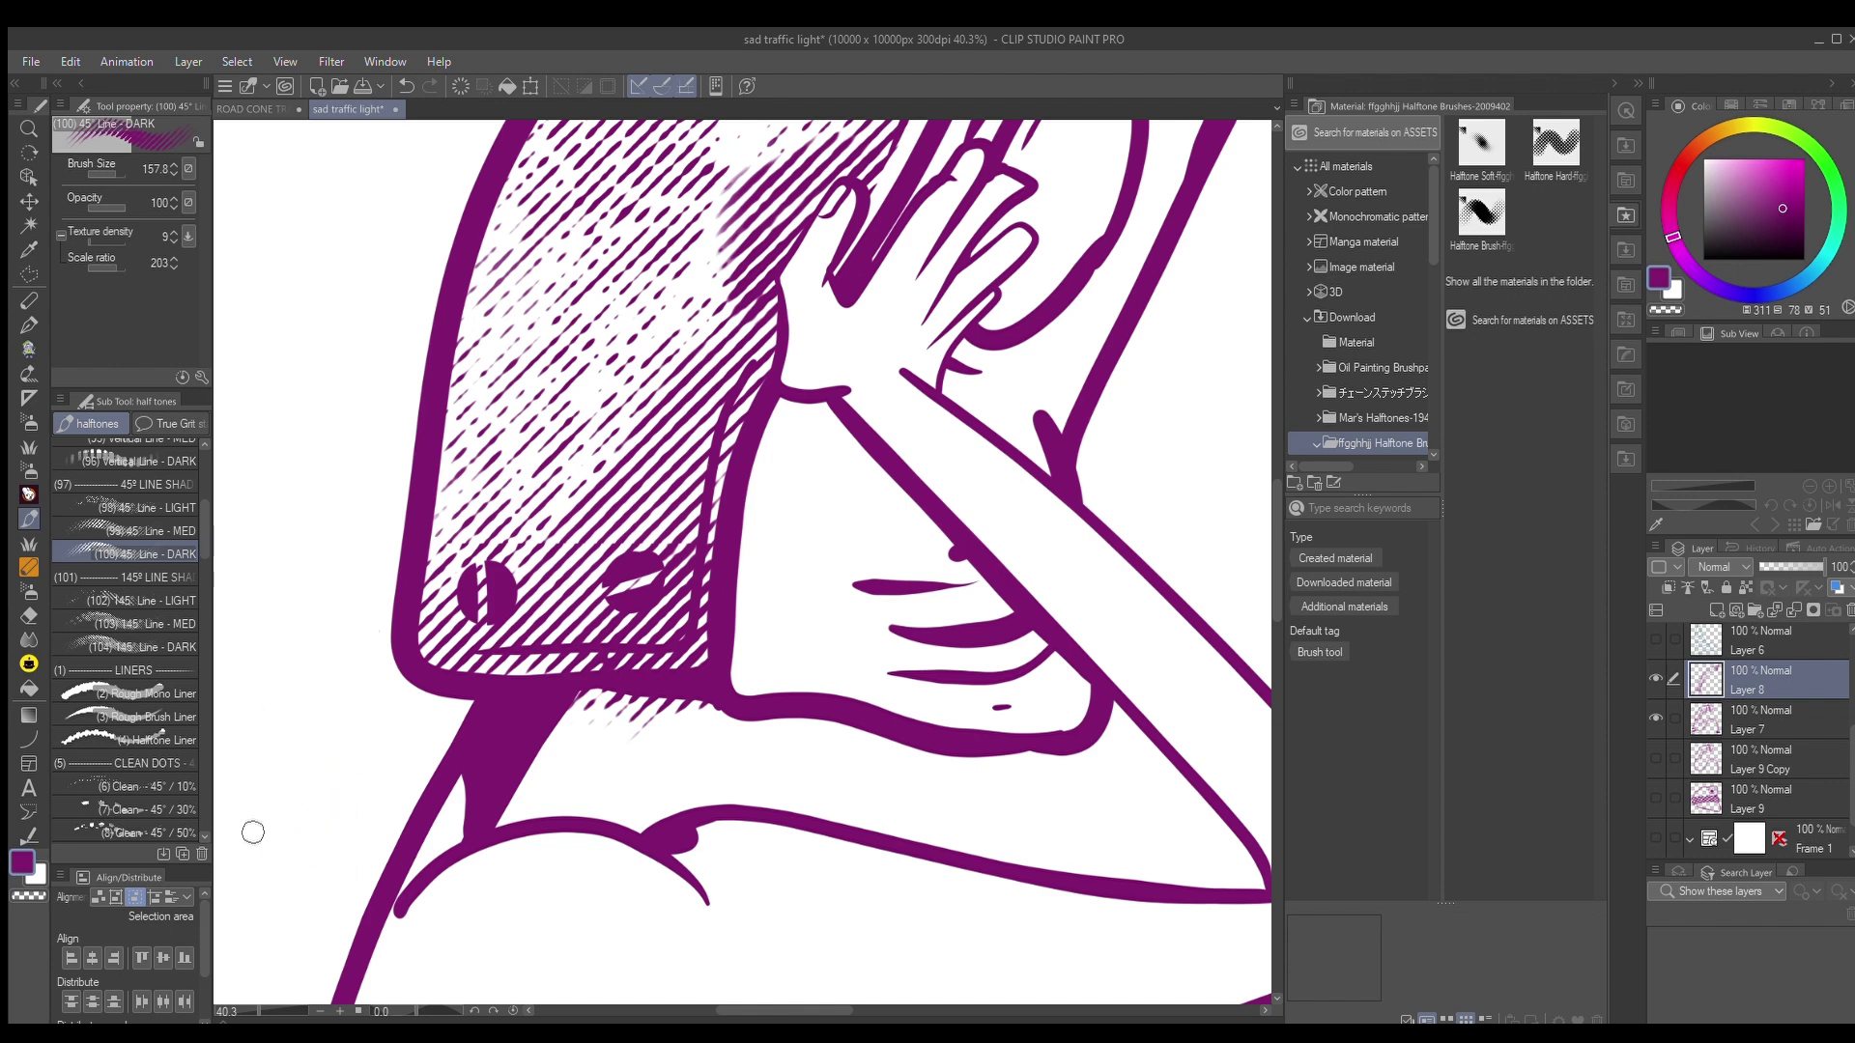
pyautogui.moveTo(596, 696); pyautogui.dragTo(743, 711)
pyautogui.moveTo(605, 742)
pyautogui.mouseDown()
pyautogui.moveTo(563, 719)
pyautogui.moveTo(600, 711)
pyautogui.mouseUp()
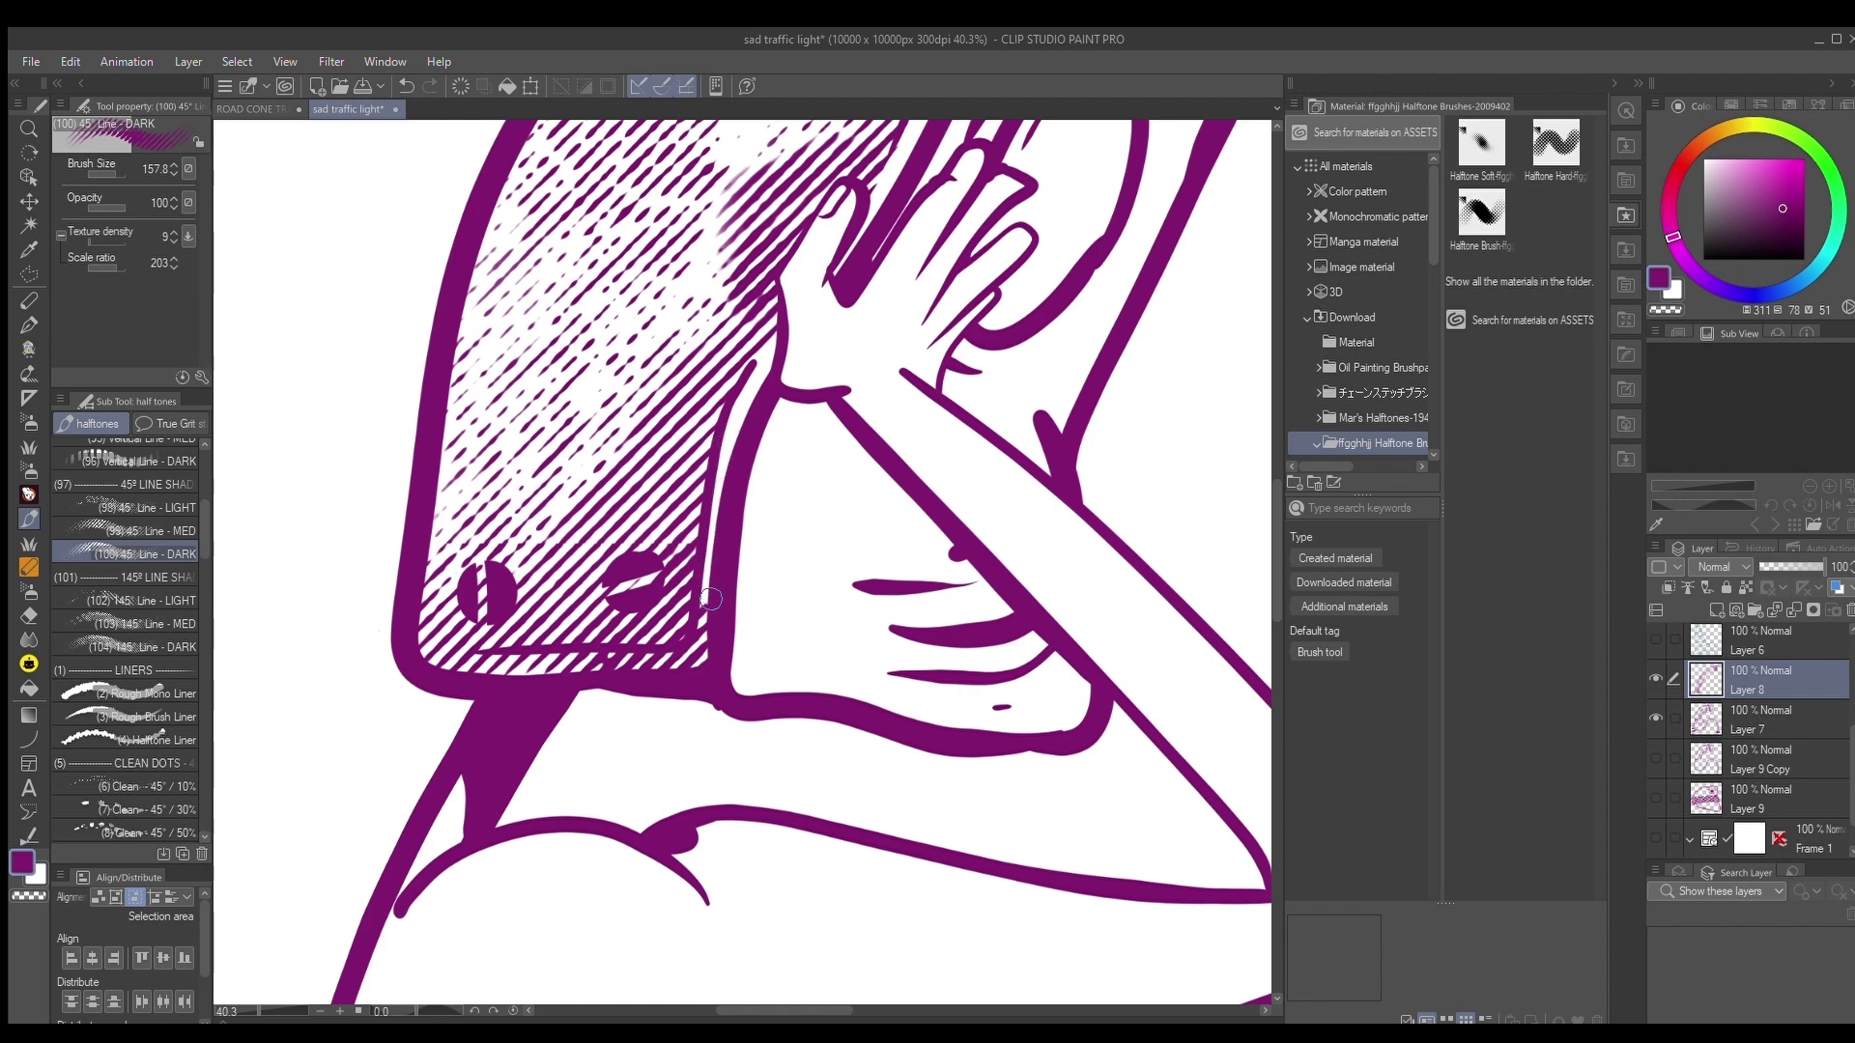
# Erase the line shading from the narrow rim strip along the casing's bottom edge
pyautogui.scroll(5, 695, 677)
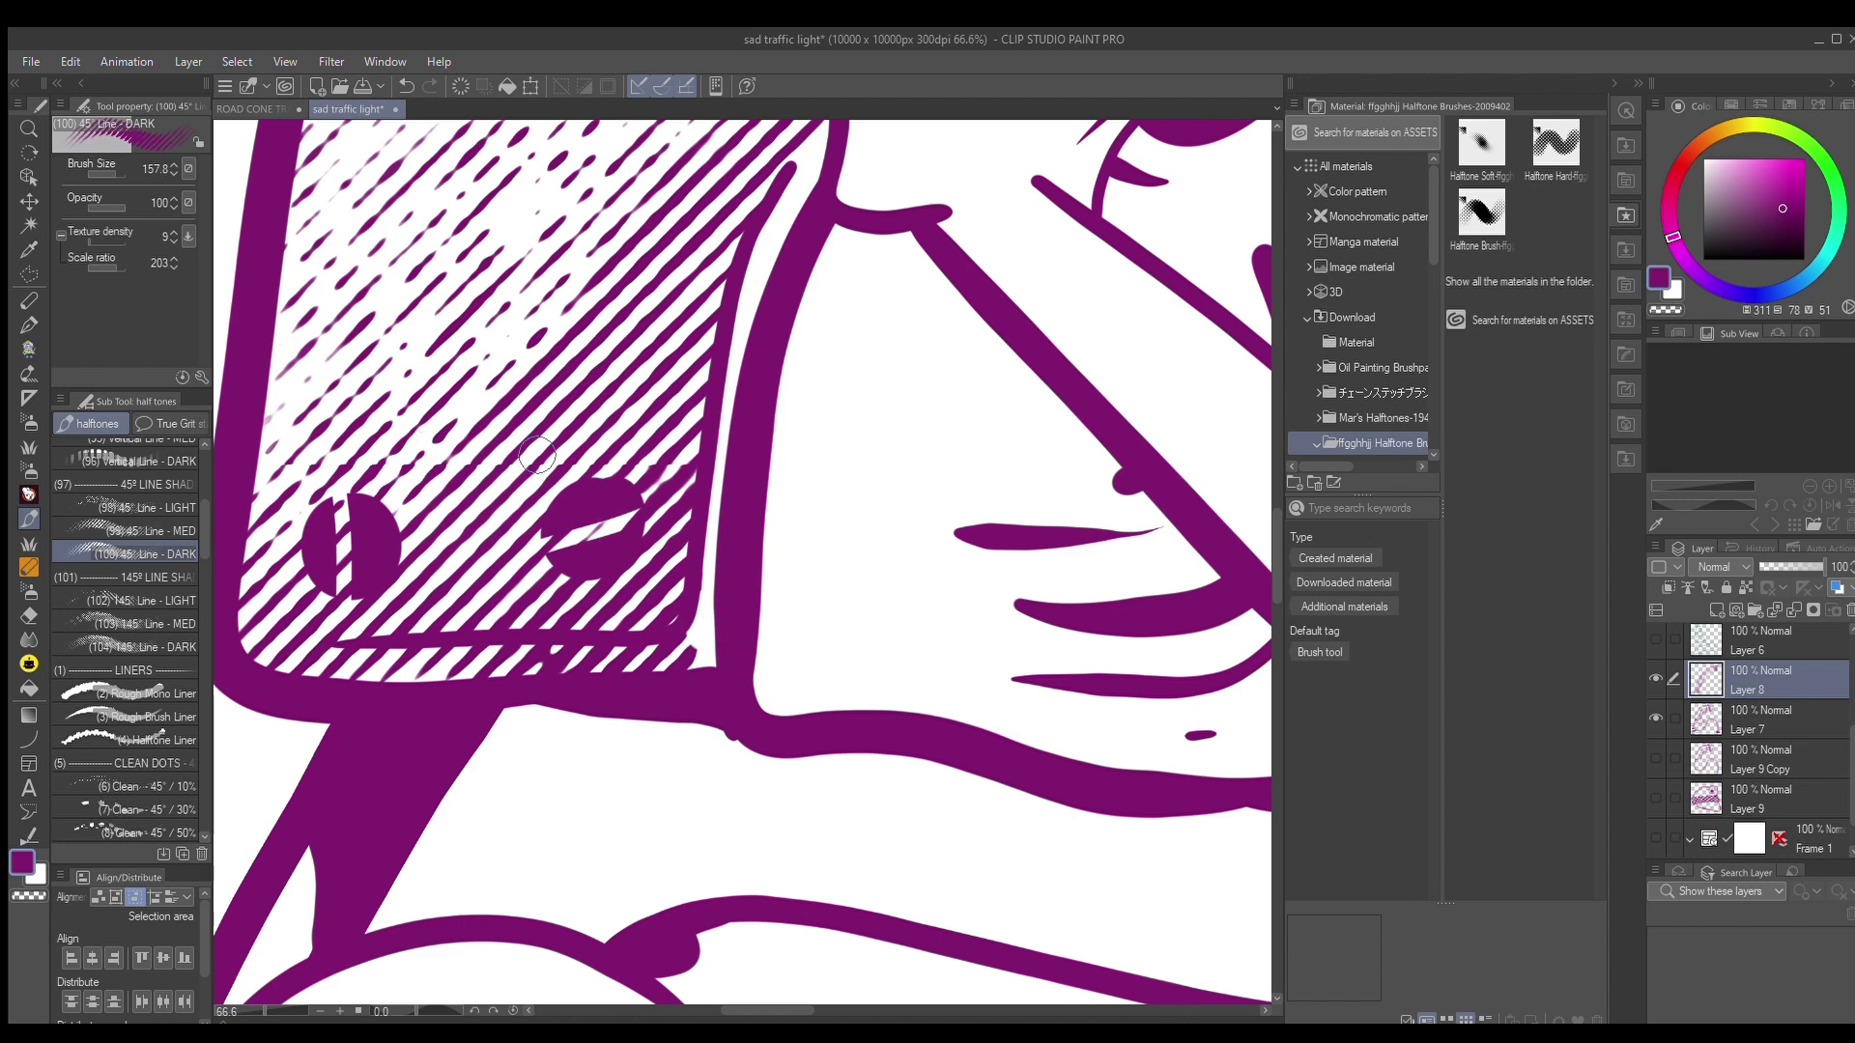
pyautogui.scroll(1, 674, 659)
pyautogui.scroll(1, 674, 658)
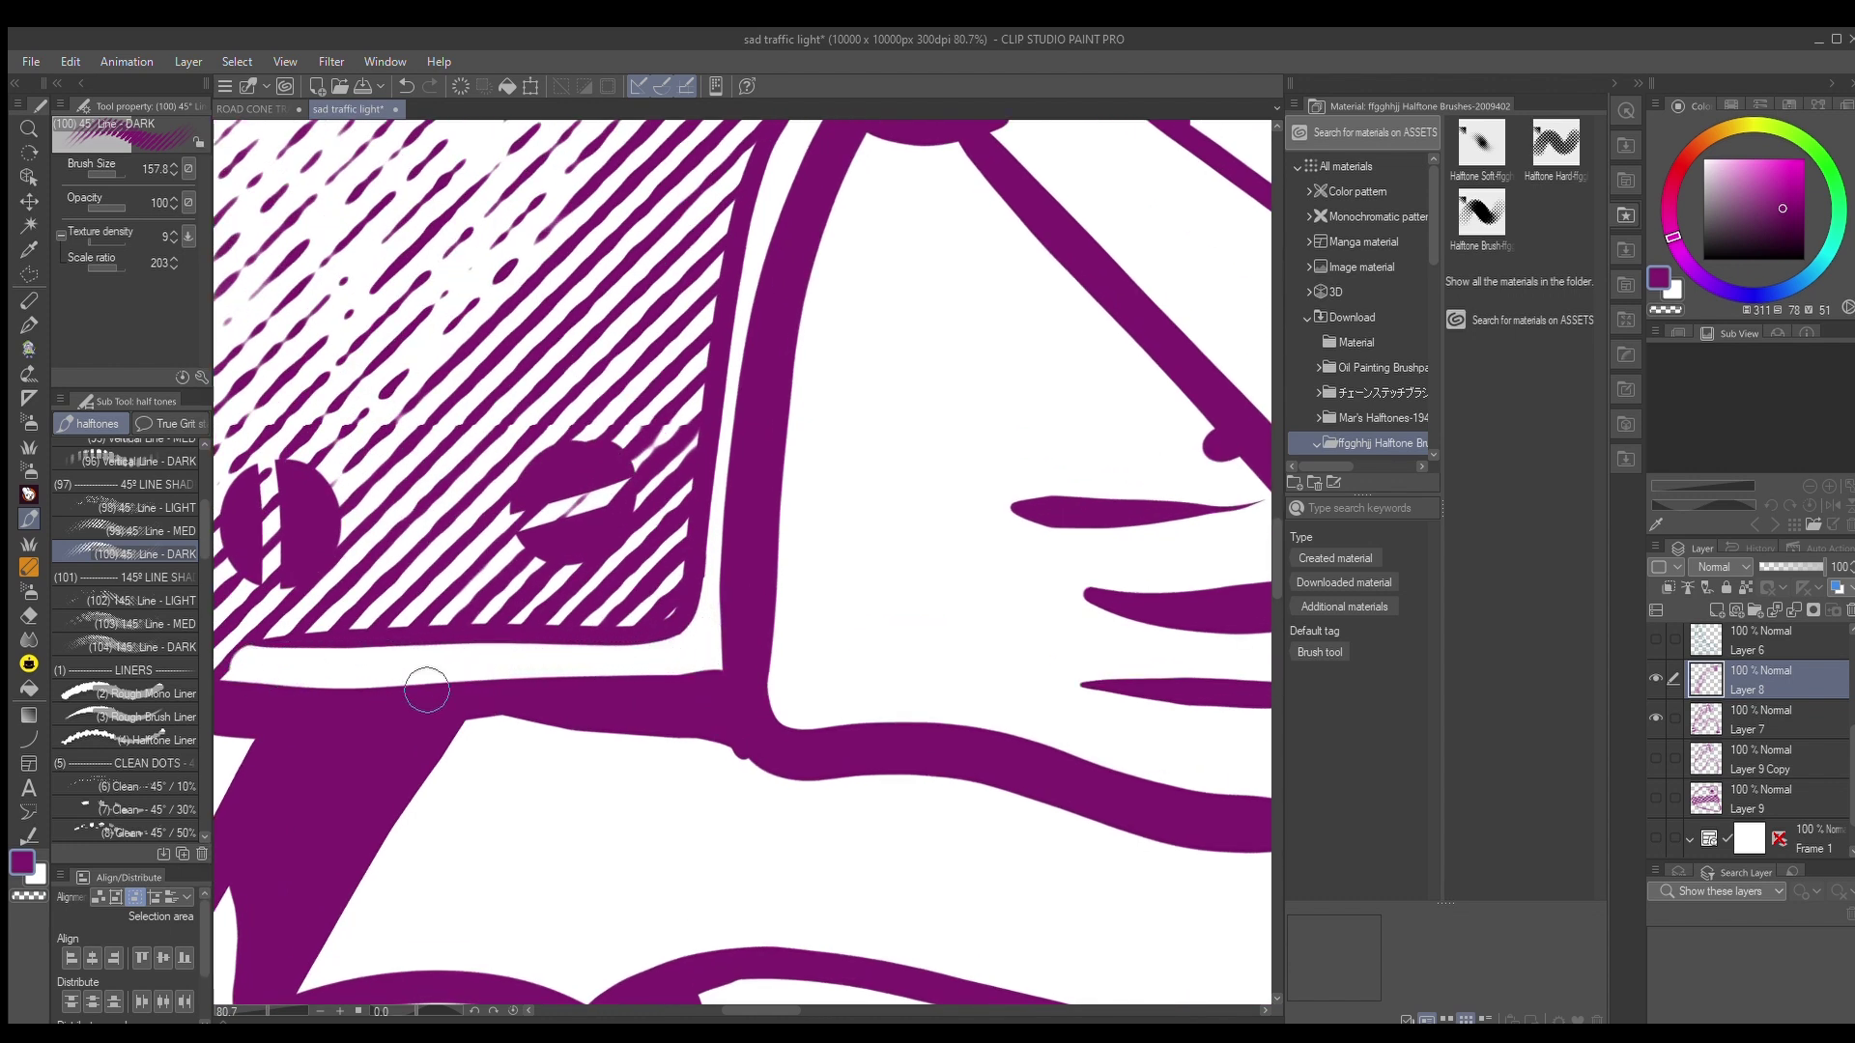
# Fade out the line shading above and around the casing's two lower screws using the 45° Line - LIGHT brush with transparent colour
pyautogui.scroll(-2, 396, 706)
pyautogui.scroll(2, 357, 637)
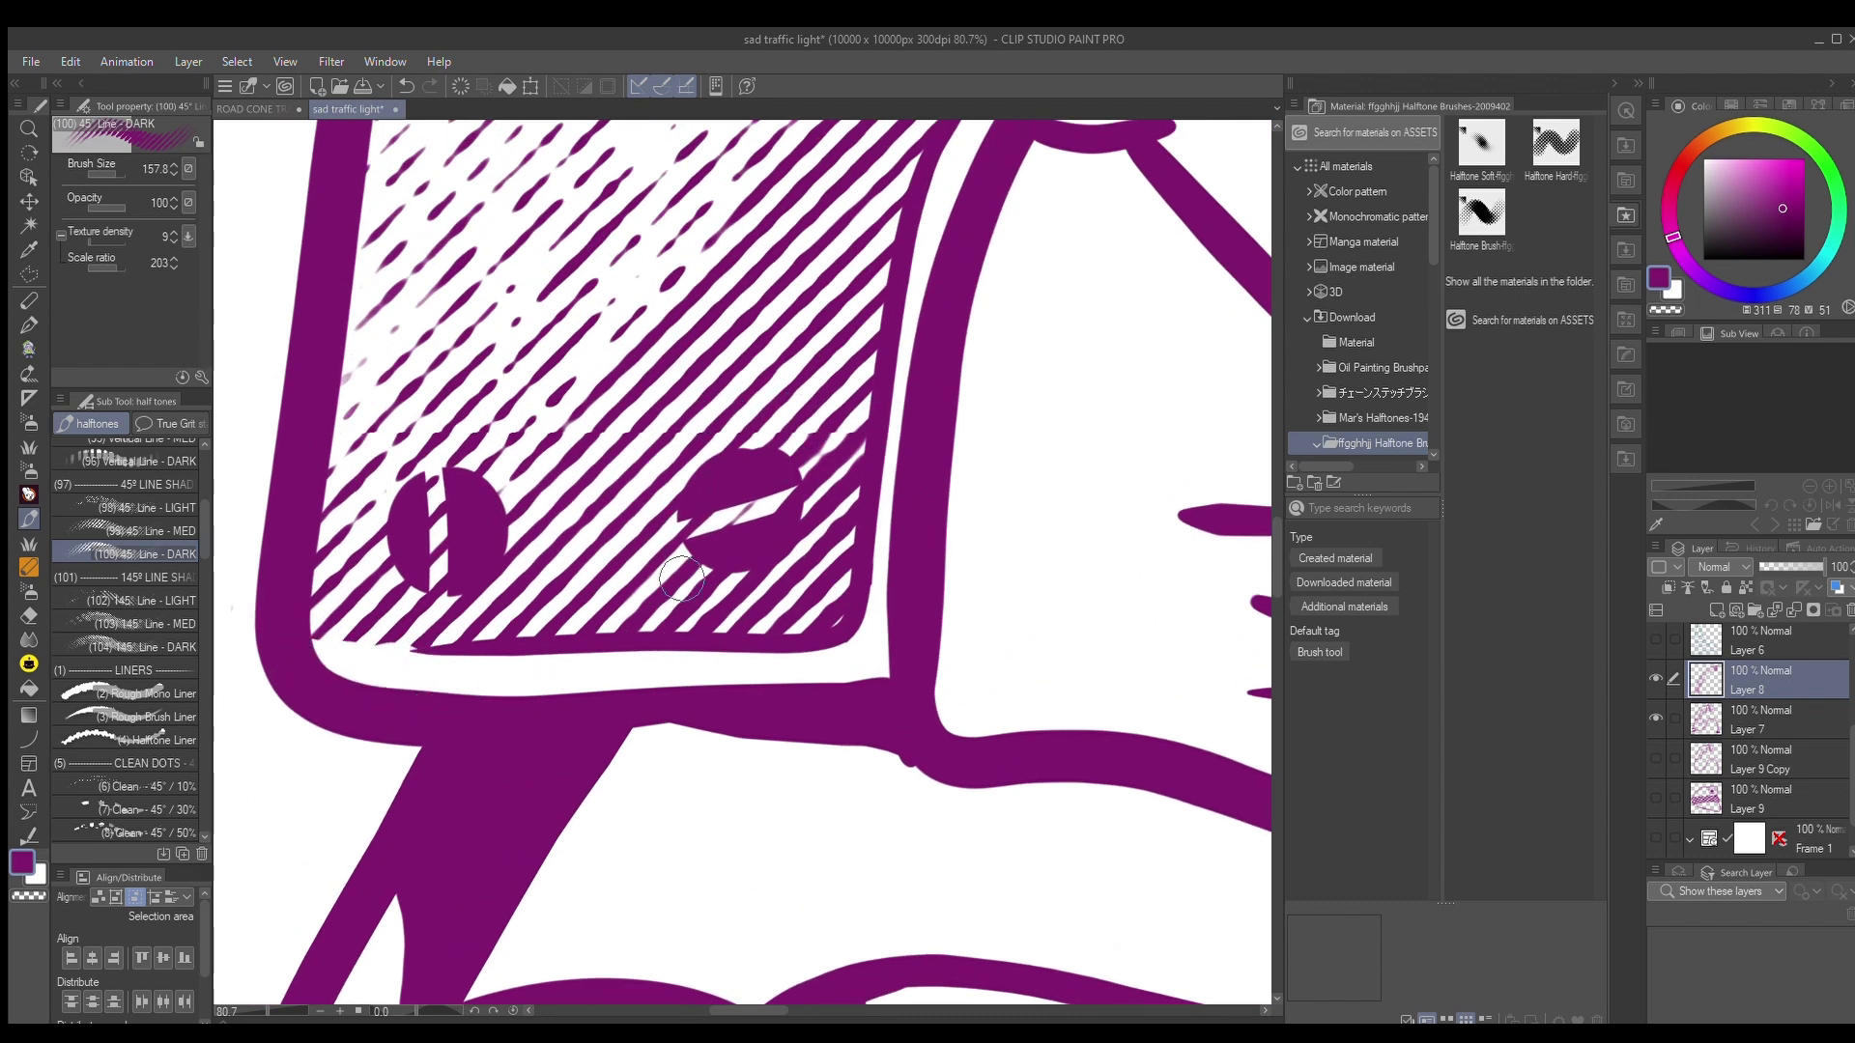
pyautogui.scroll(-2, 777, 469)
pyautogui.scroll(1, 773, 473)
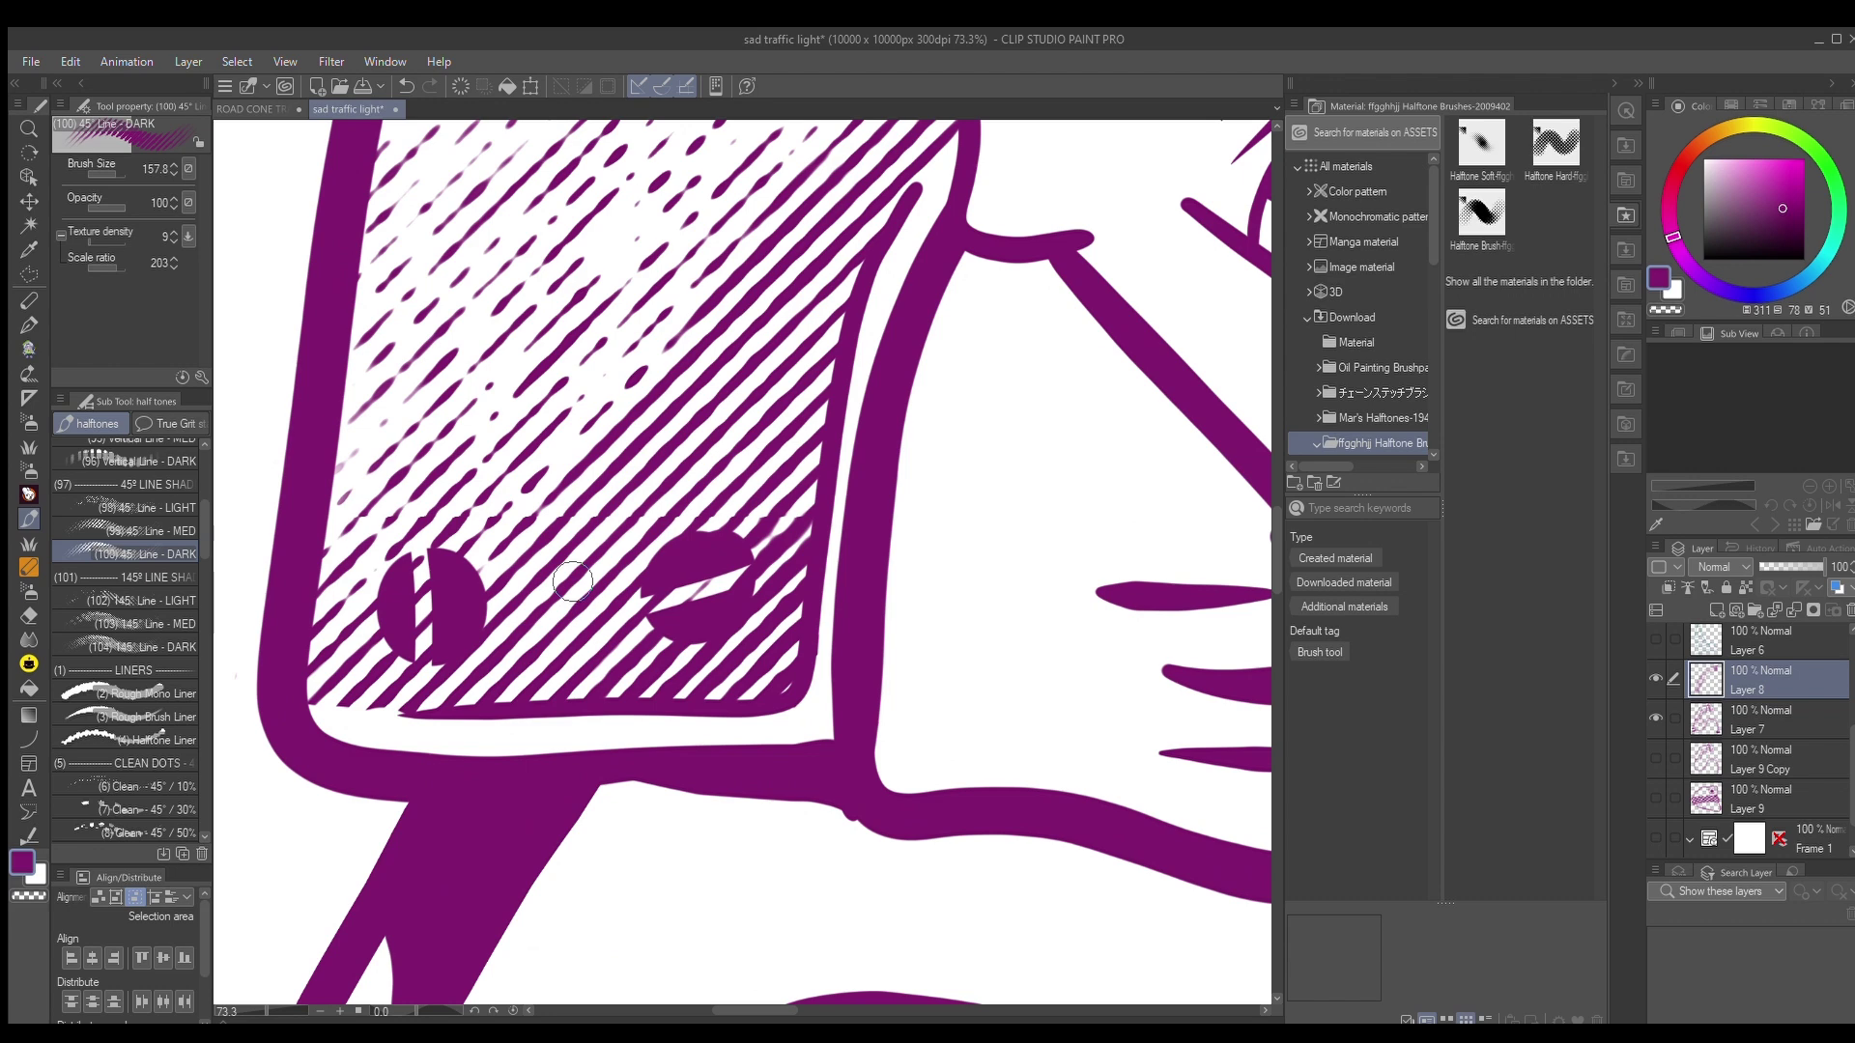
pyautogui.click(118, 502)
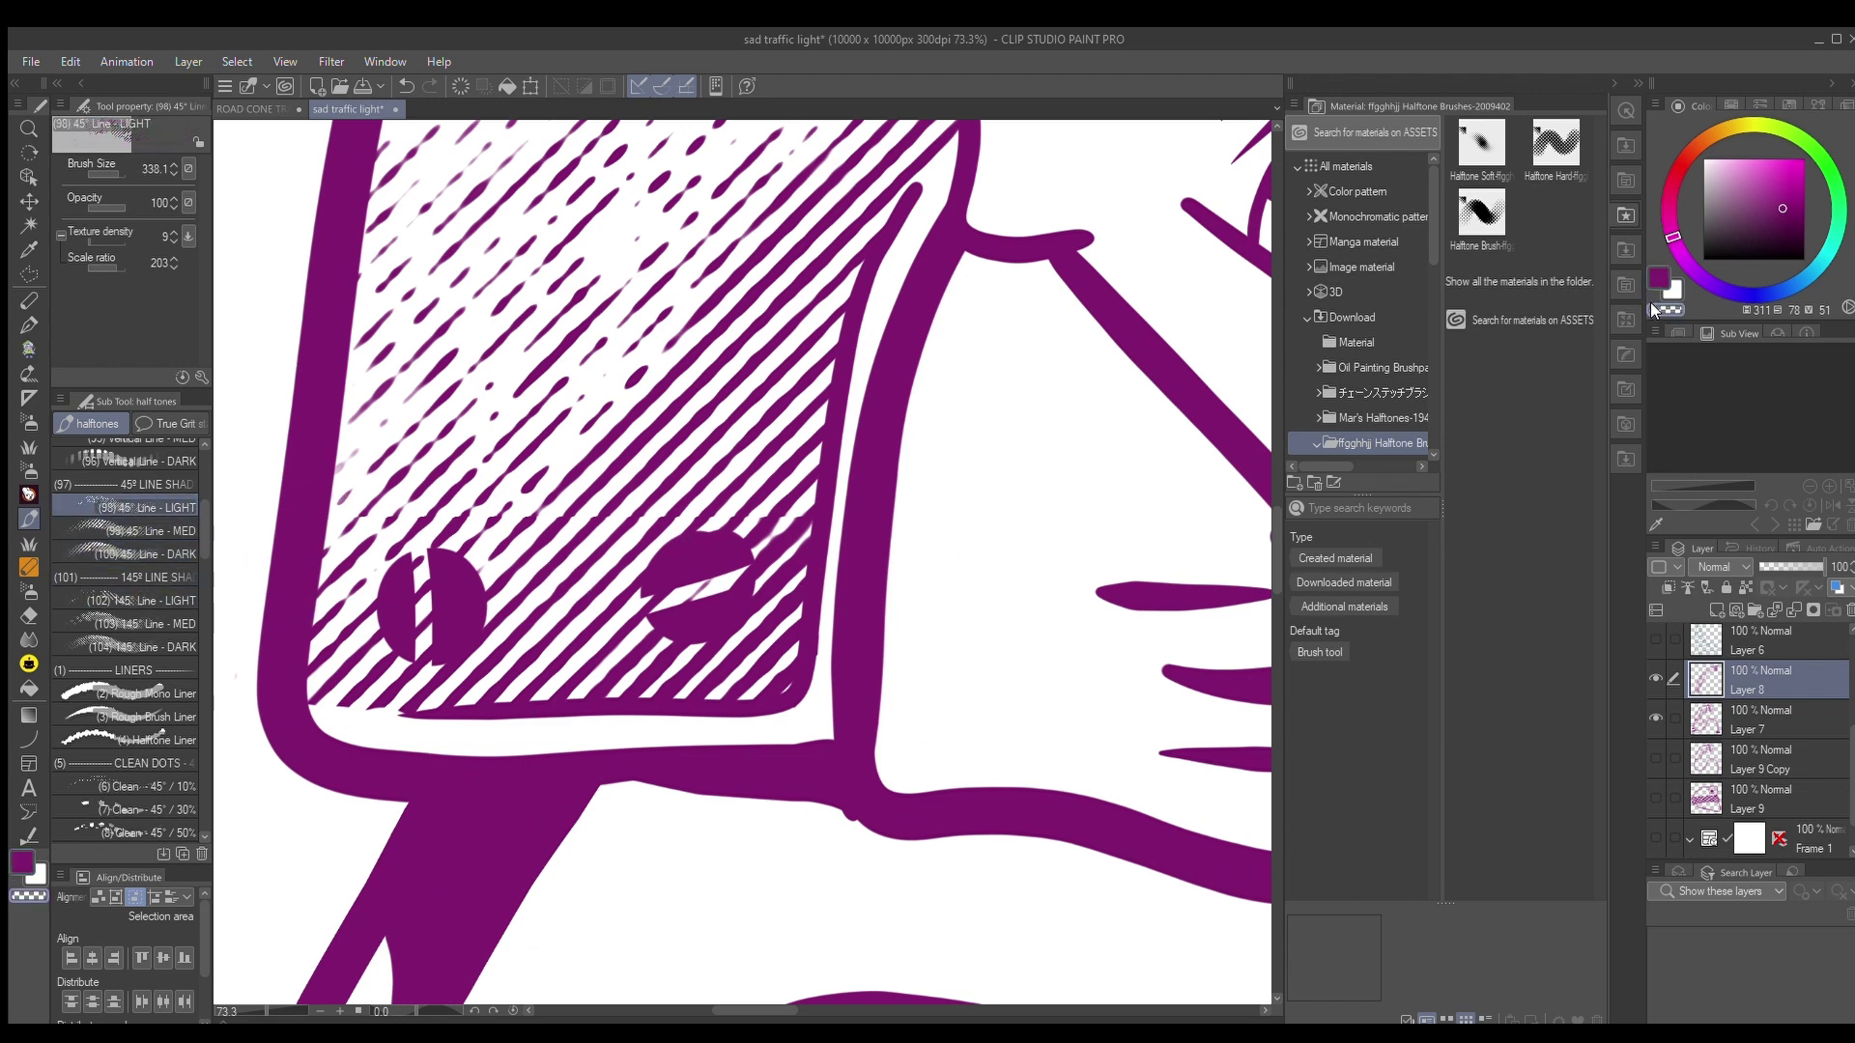
pyautogui.moveTo(663, 510)
pyautogui.mouseDown()
pyautogui.moveTo(662, 415)
pyautogui.moveTo(580, 393)
pyautogui.moveTo(538, 434)
pyautogui.moveTo(657, 487)
pyautogui.moveTo(612, 435)
pyautogui.moveTo(695, 518)
pyautogui.moveTo(670, 435)
pyautogui.moveTo(612, 416)
pyautogui.moveTo(480, 430)
pyautogui.moveTo(435, 489)
pyautogui.moveTo(599, 319)
pyautogui.mouseUp()
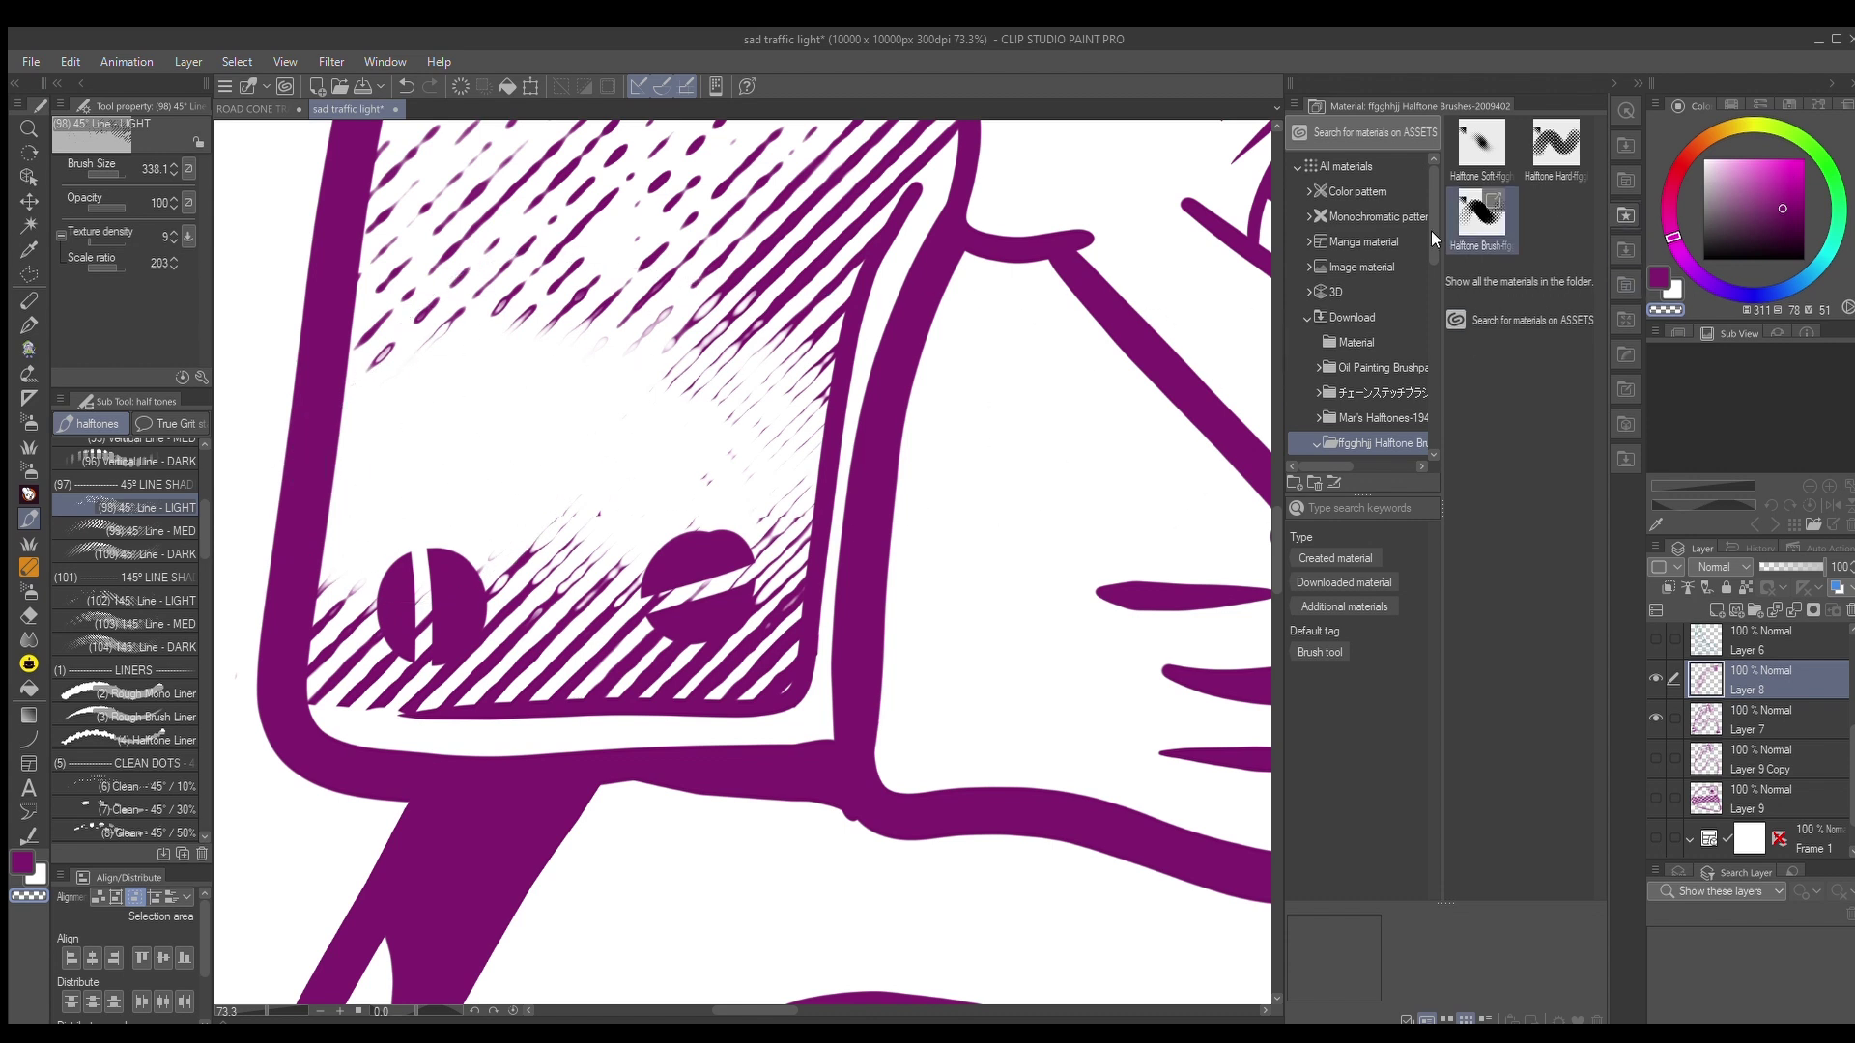
# Repaint the faded area above the screws with the 45° Line - LIGHT brush in the purple drawing colour
pyautogui.press('c')
pyautogui.moveTo(689, 431)
pyautogui.mouseDown()
pyautogui.moveTo(617, 489)
pyautogui.moveTo(552, 407)
pyautogui.moveTo(574, 342)
pyautogui.moveTo(474, 488)
pyautogui.moveTo(393, 492)
pyautogui.moveTo(355, 535)
pyautogui.moveTo(439, 332)
pyautogui.moveTo(425, 353)
pyautogui.moveTo(730, 482)
pyautogui.mouseUp()
pyautogui.scroll(-5, 731, 482)
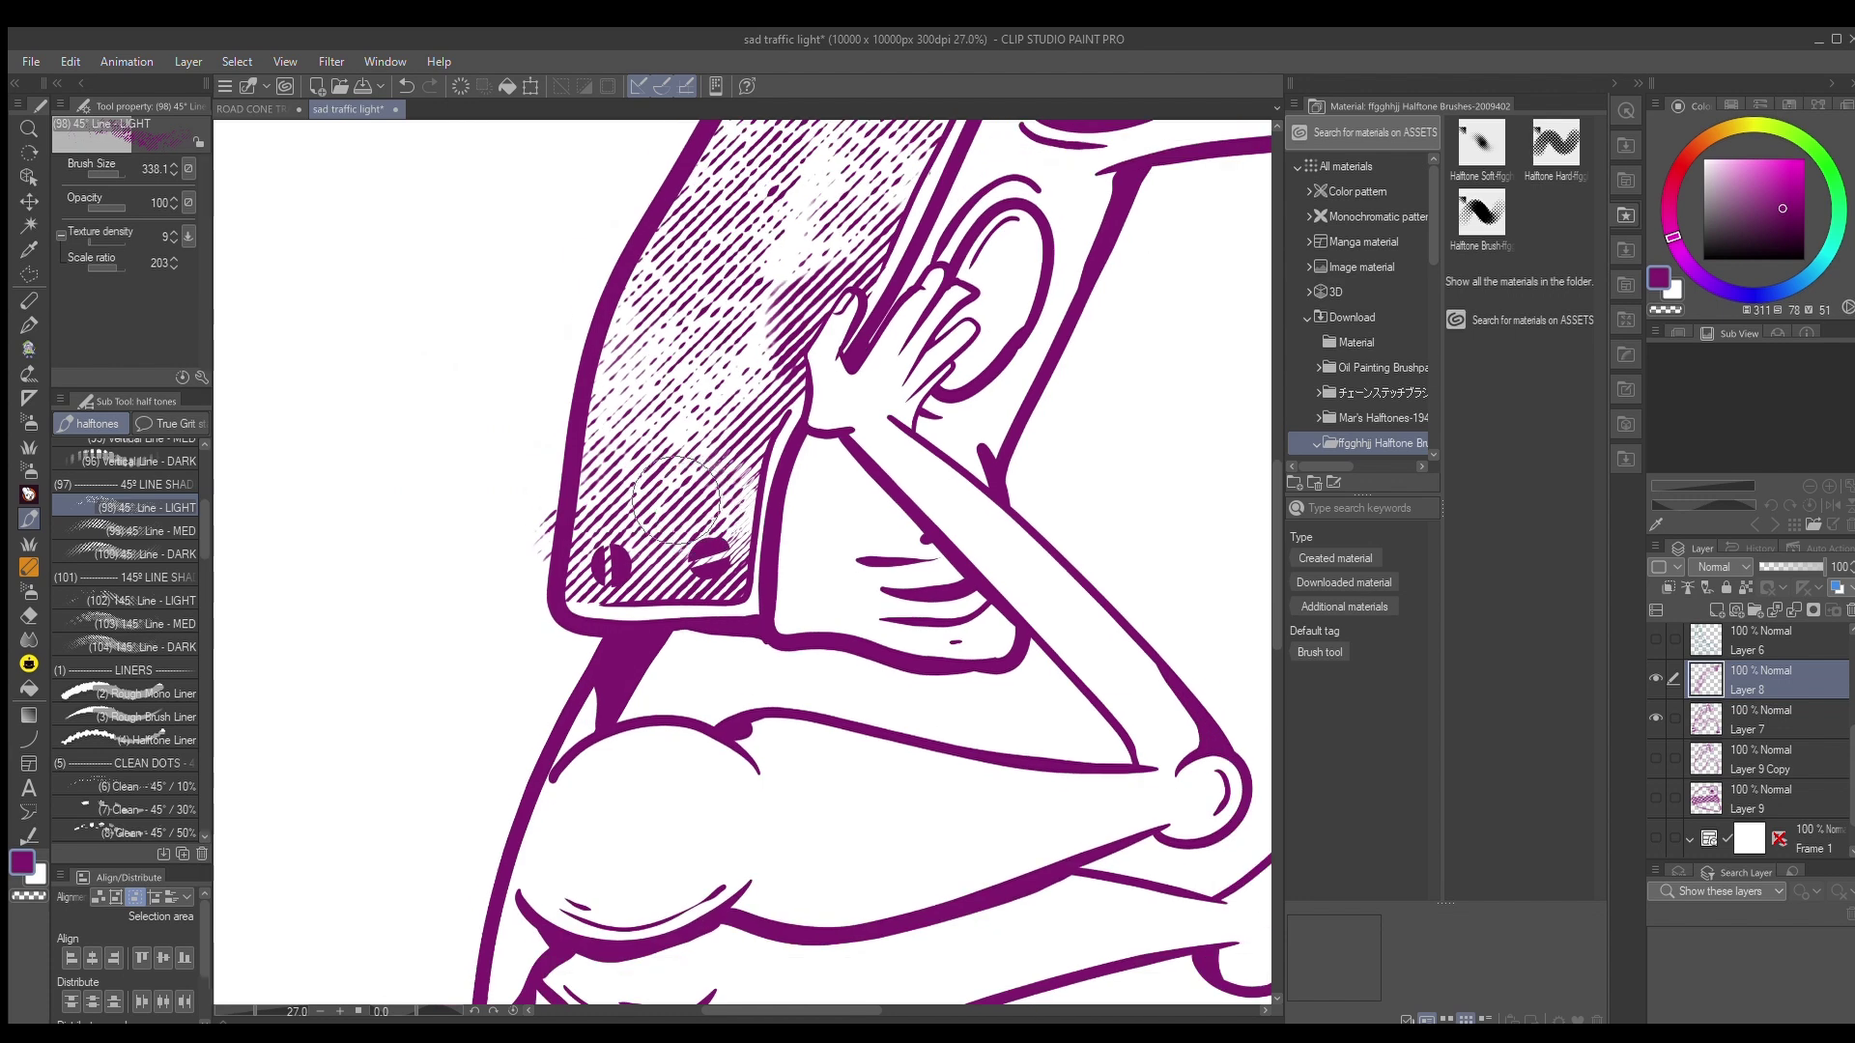
# Erase the line shading that spills outside the casing's outer edge near its lower-left corner
pyautogui.scroll(3, 570, 507)
pyautogui.scroll(2, 569, 508)
pyautogui.moveTo(525, 563)
pyautogui.mouseDown()
pyautogui.moveTo(566, 567)
pyautogui.moveTo(509, 696)
pyautogui.mouseUp()
pyautogui.scroll(-2, 543, 512)
pyautogui.scroll(-2, 545, 502)
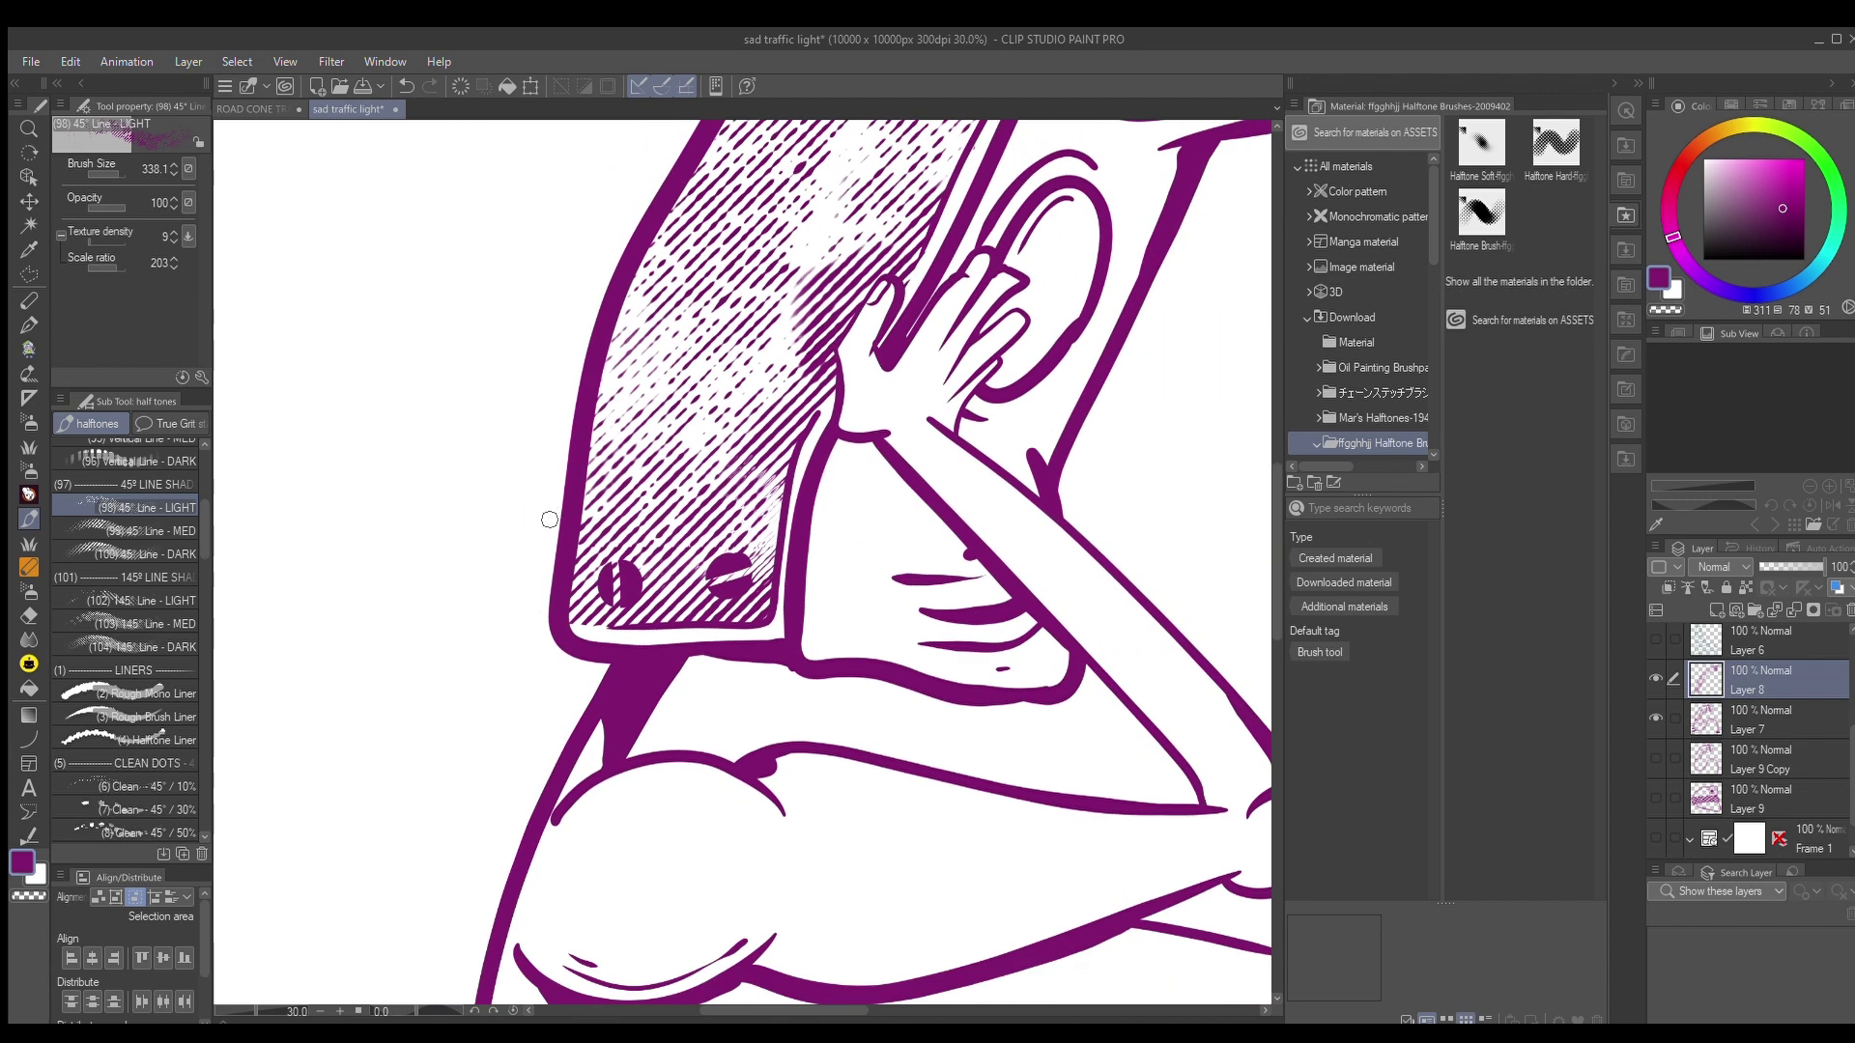
# Redraw the broken diagonal shading lines along the seam between the two screws with the G-pen at size 20.7
pyautogui.scroll(5, 800, 473)
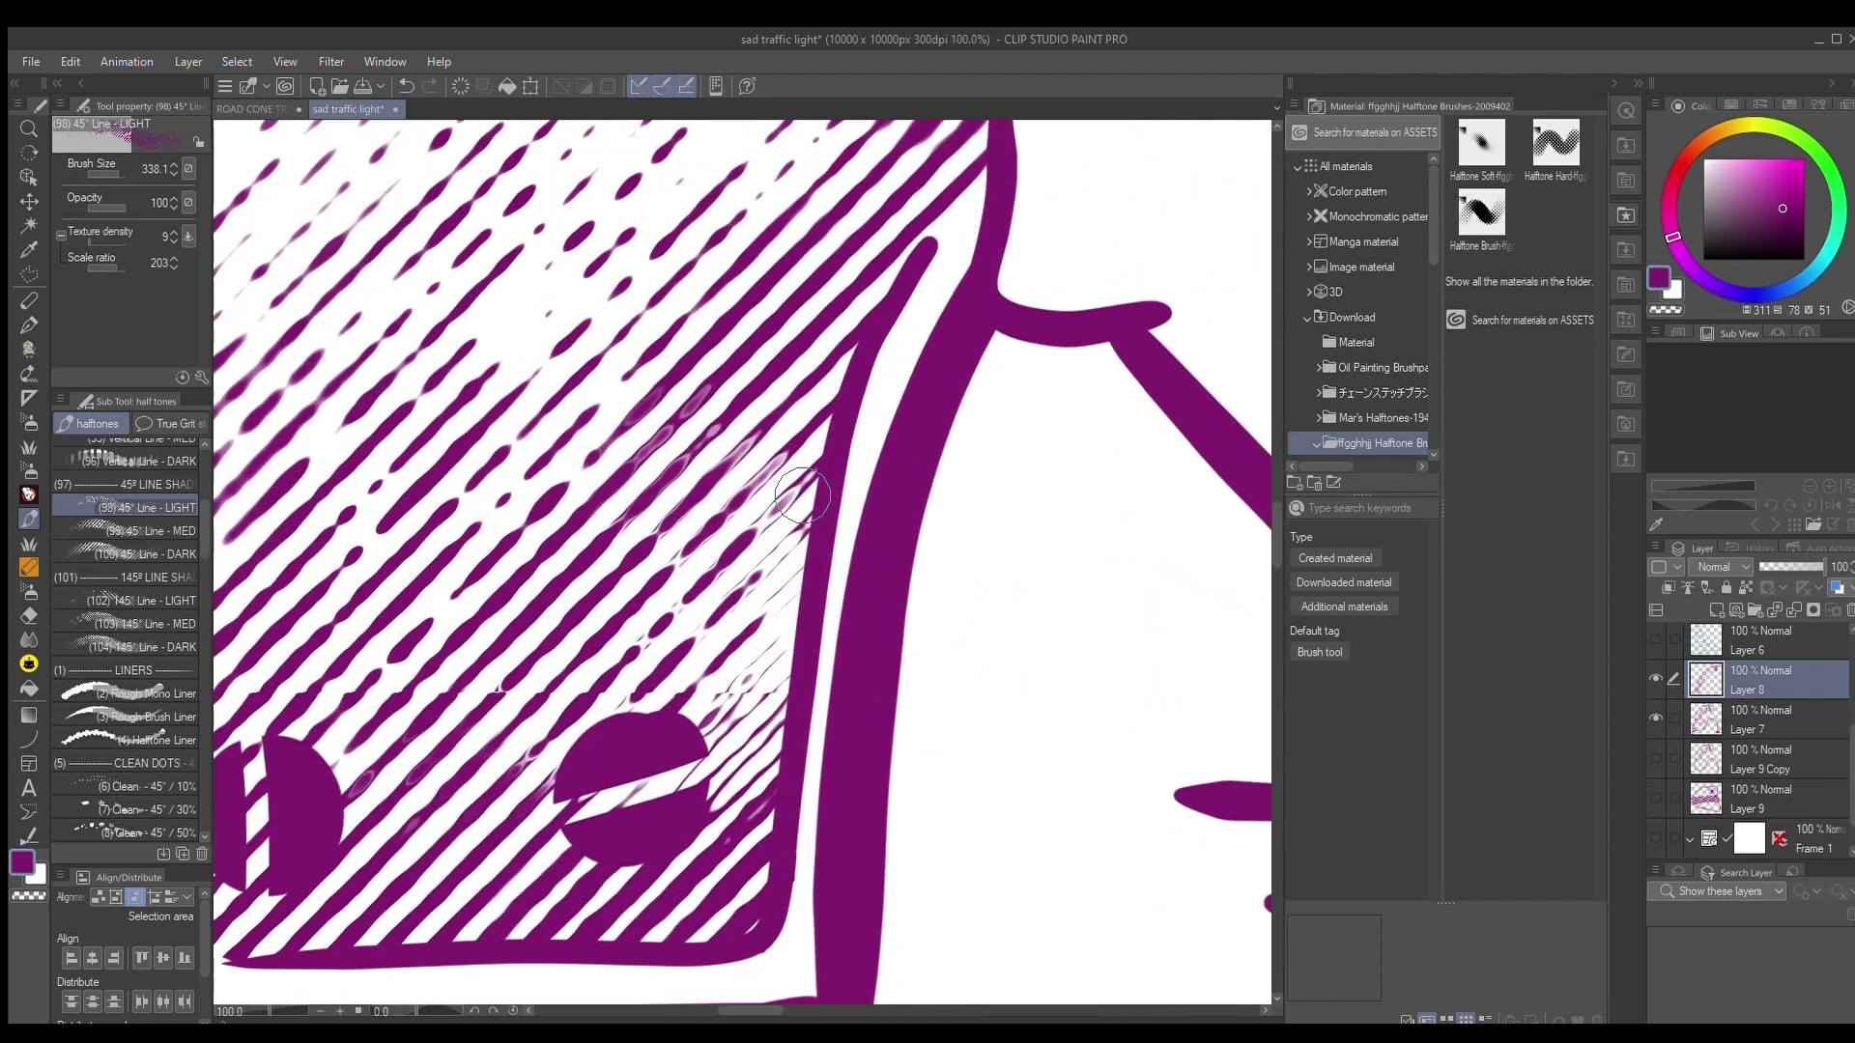
pyautogui.scroll(-3, 799, 473)
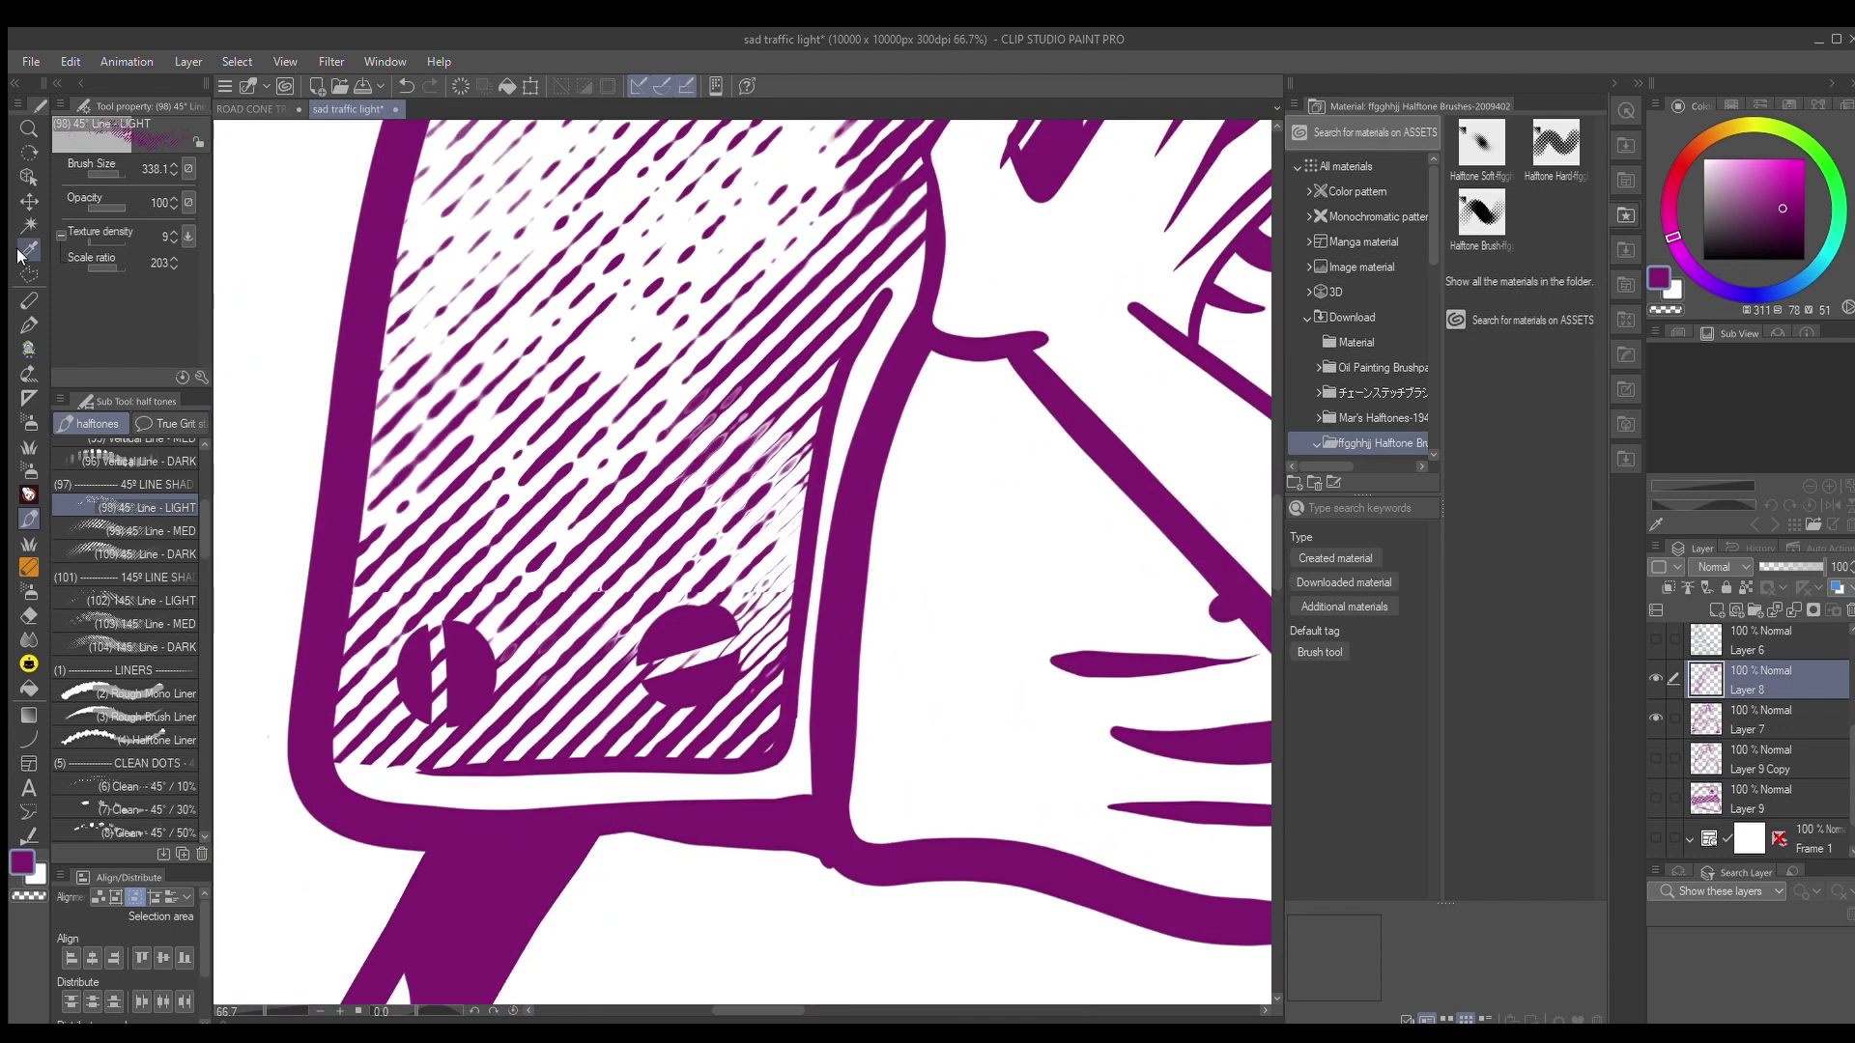
pyautogui.click(29, 325)
pyautogui.scroll(3, 461, 575)
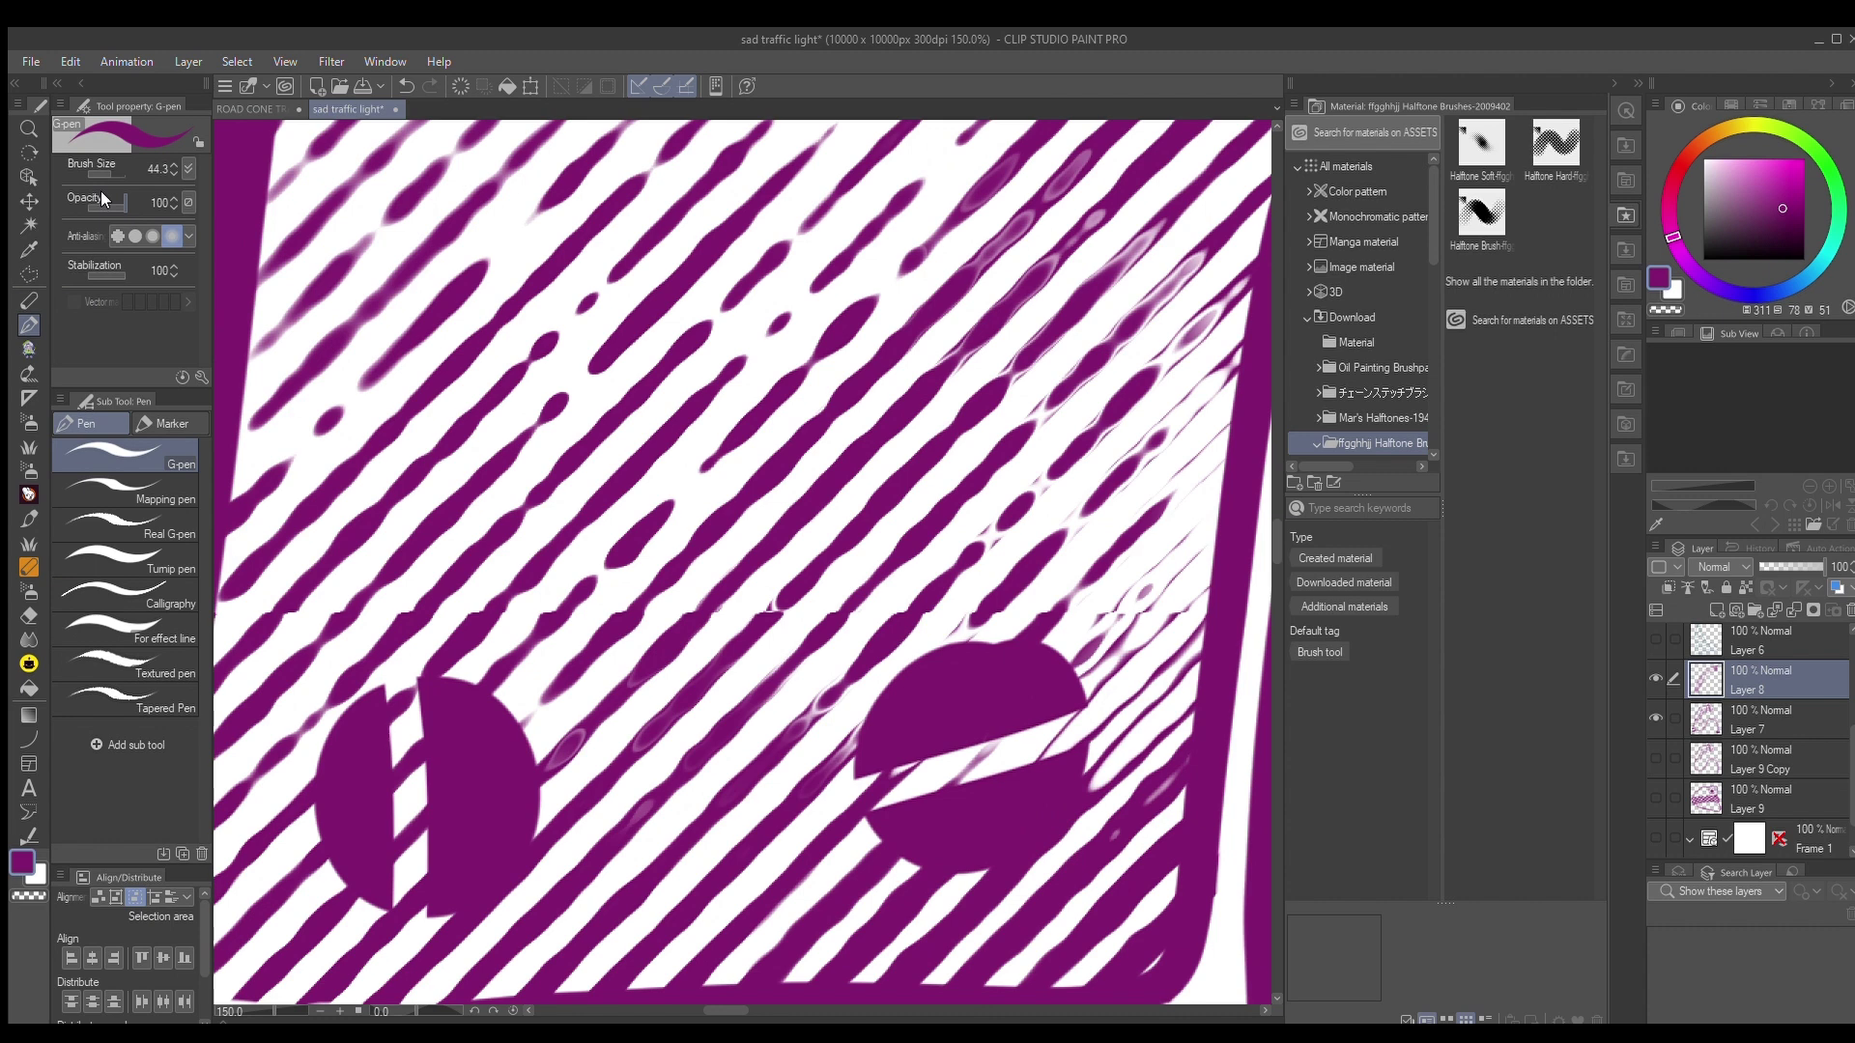
pyautogui.click(105, 171)
pyautogui.scroll(5, 442, 562)
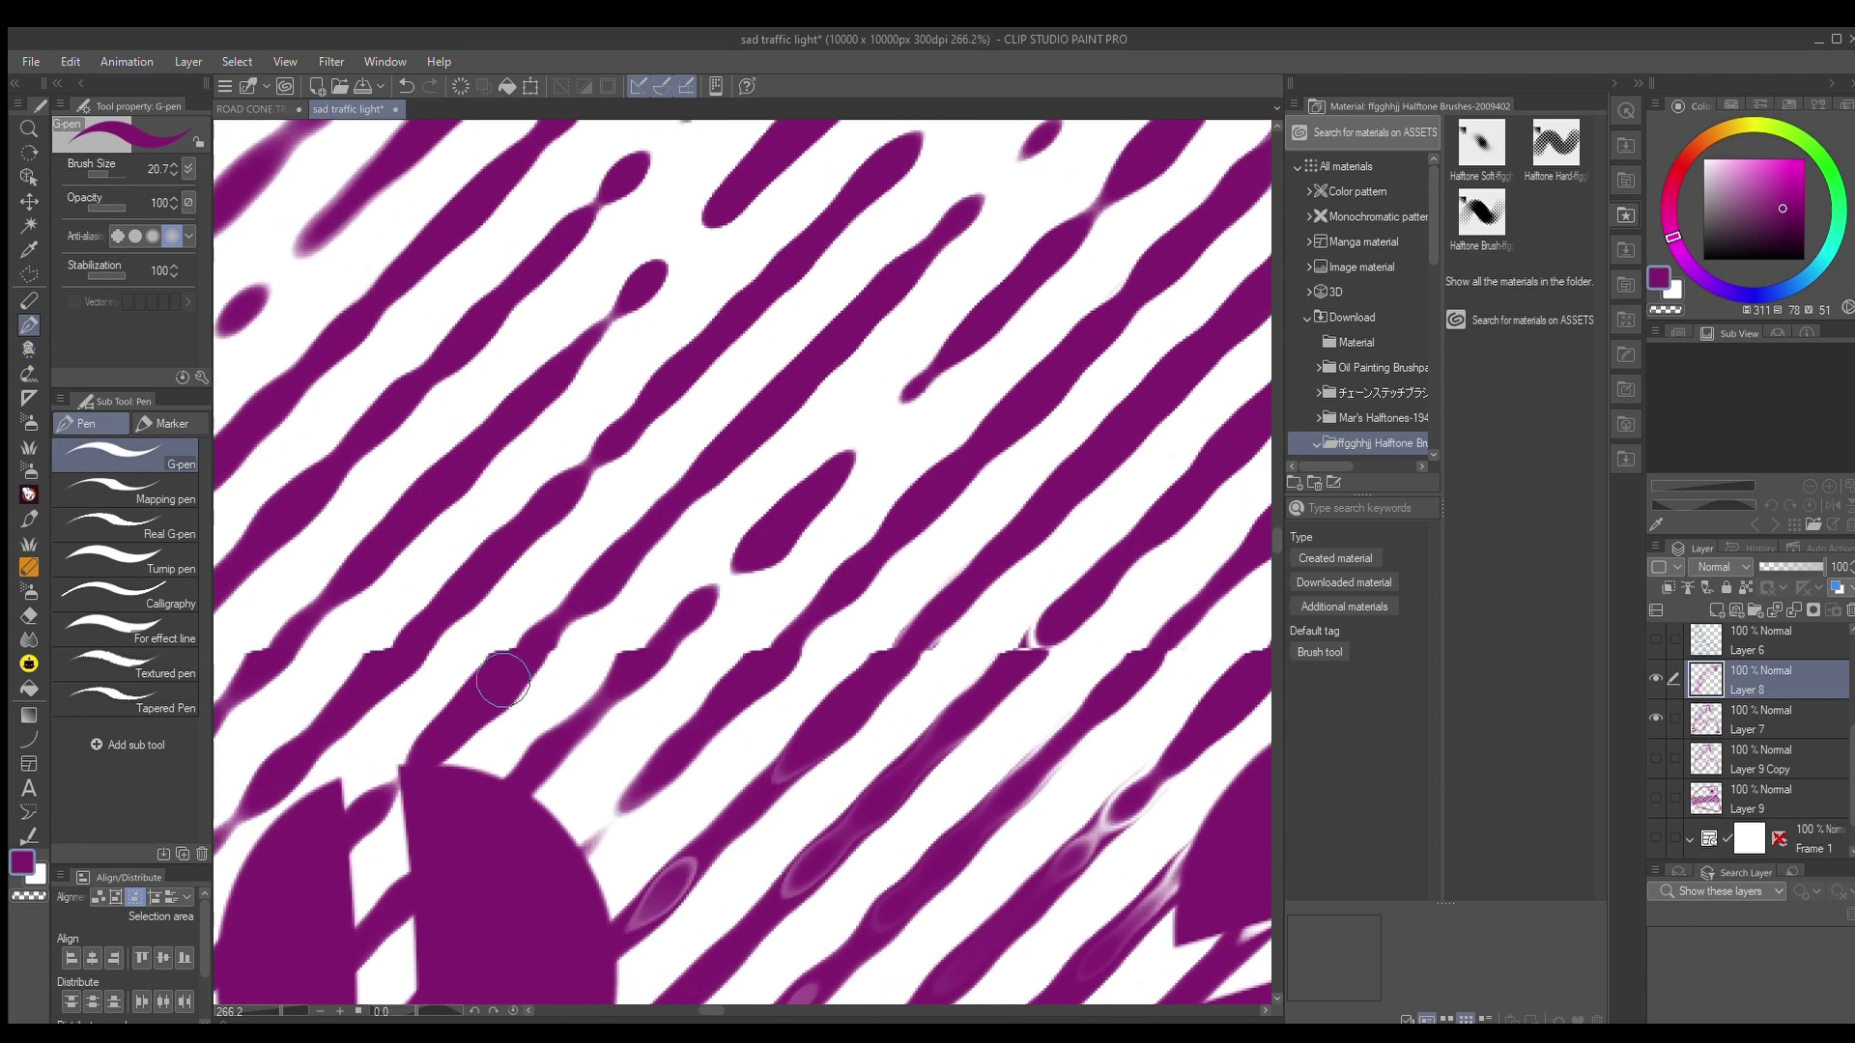
pyautogui.moveTo(479, 676); pyautogui.dragTo(471, 683)
pyautogui.moveTo(650, 626); pyautogui.dragTo(627, 673)
pyautogui.moveTo(745, 659)
pyautogui.mouseDown()
pyautogui.moveTo(812, 621)
pyautogui.moveTo(880, 675)
pyautogui.mouseUp()
pyautogui.moveTo(951, 608); pyautogui.dragTo(862, 694)
pyautogui.moveTo(1083, 597); pyautogui.dragTo(1004, 668)
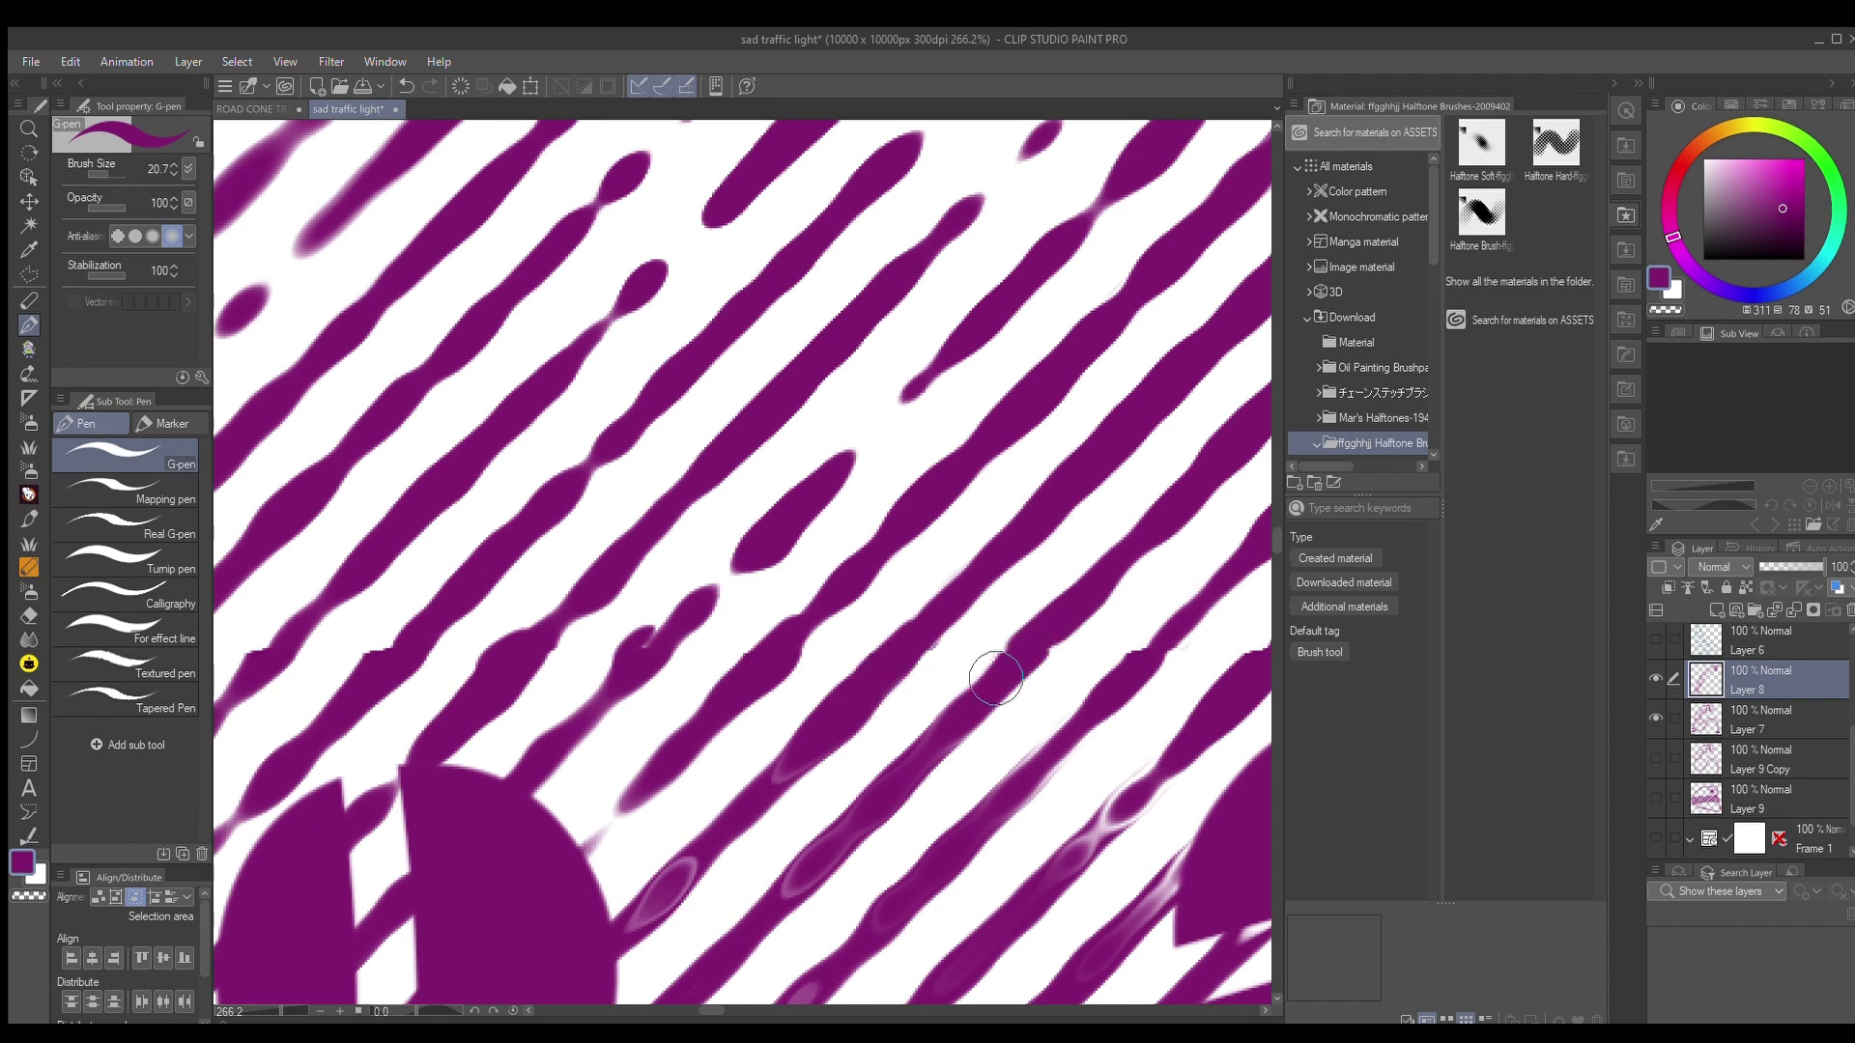
pyautogui.moveTo(1175, 610); pyautogui.dragTo(1124, 677)
# Smooth the seam in the shading lines between the casing's left edge and the left screw with the G-pen
pyautogui.scroll(-6, 1125, 677)
pyautogui.scroll(4, 698, 667)
pyautogui.moveTo(701, 674); pyautogui.dragTo(768, 611)
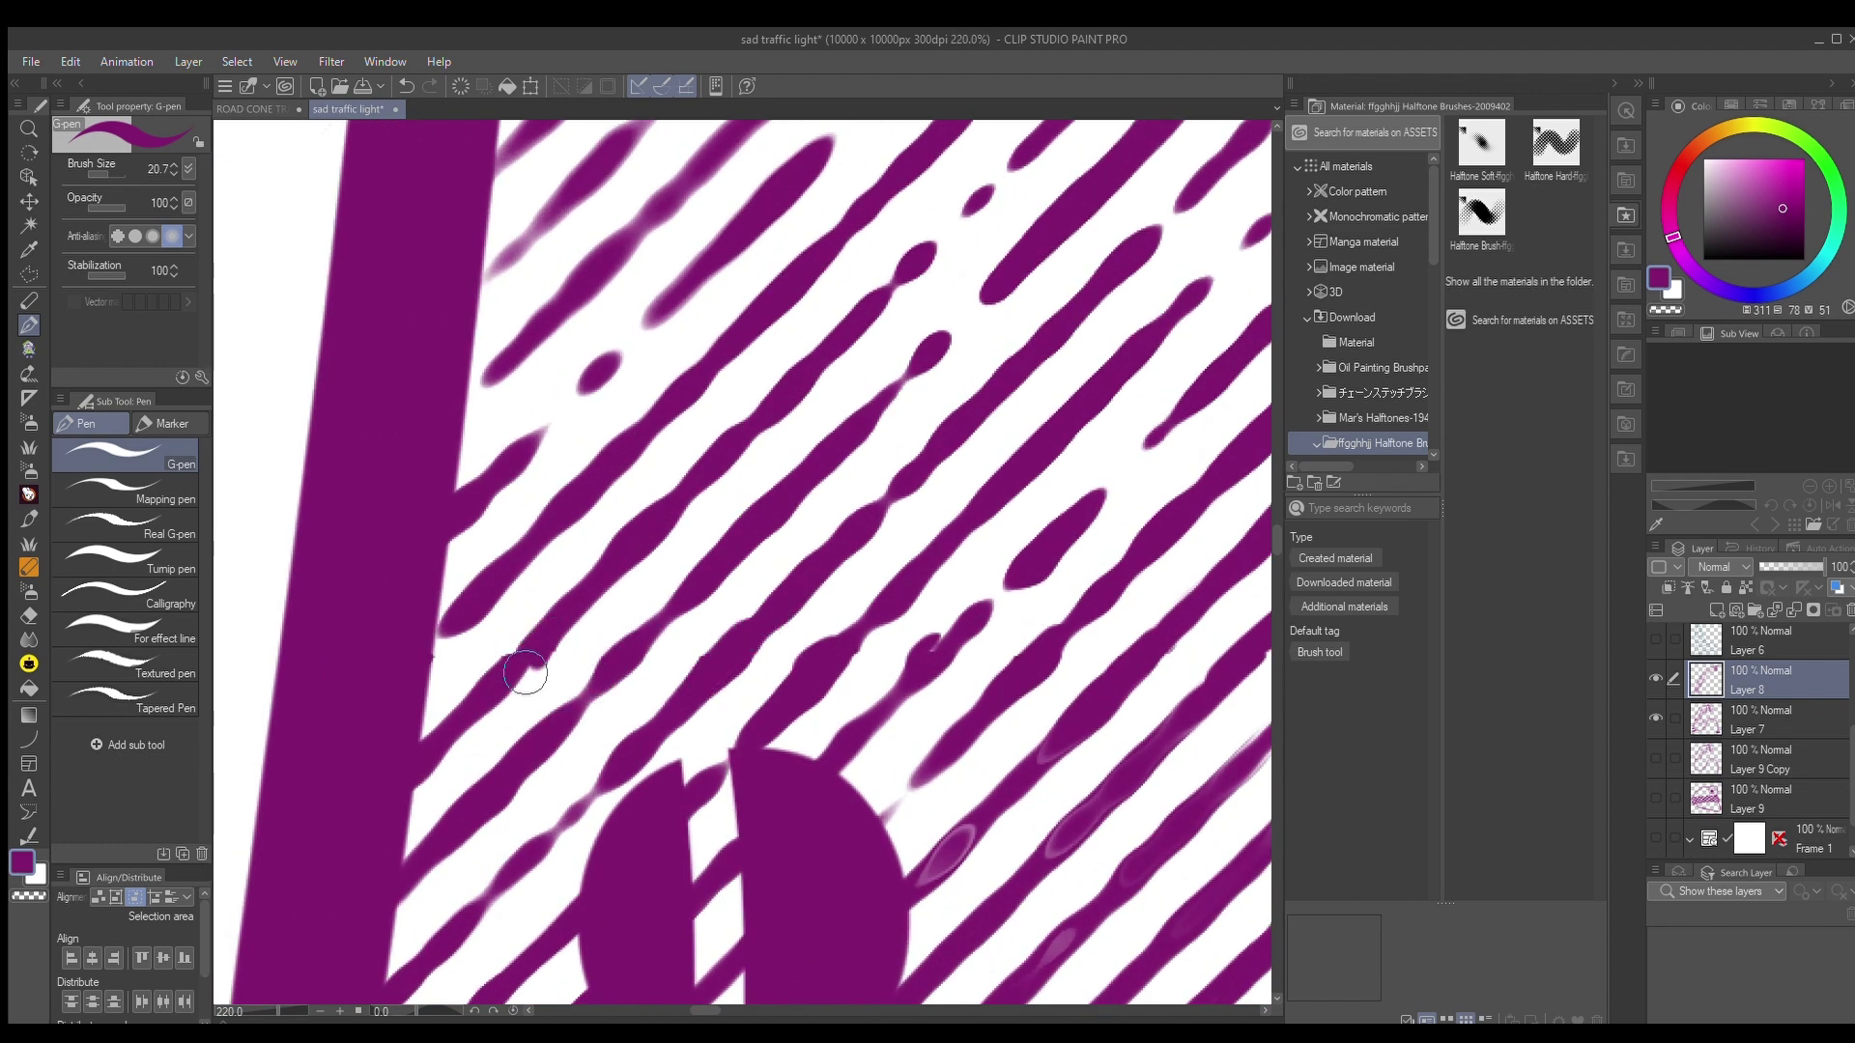
# Thicken the thin diagonal shading lines between the right screw and the casing's right edge with the G-pen
pyautogui.scroll(-2, 474, 682)
pyautogui.scroll(-2, 474, 682)
pyautogui.scroll(4, 947, 666)
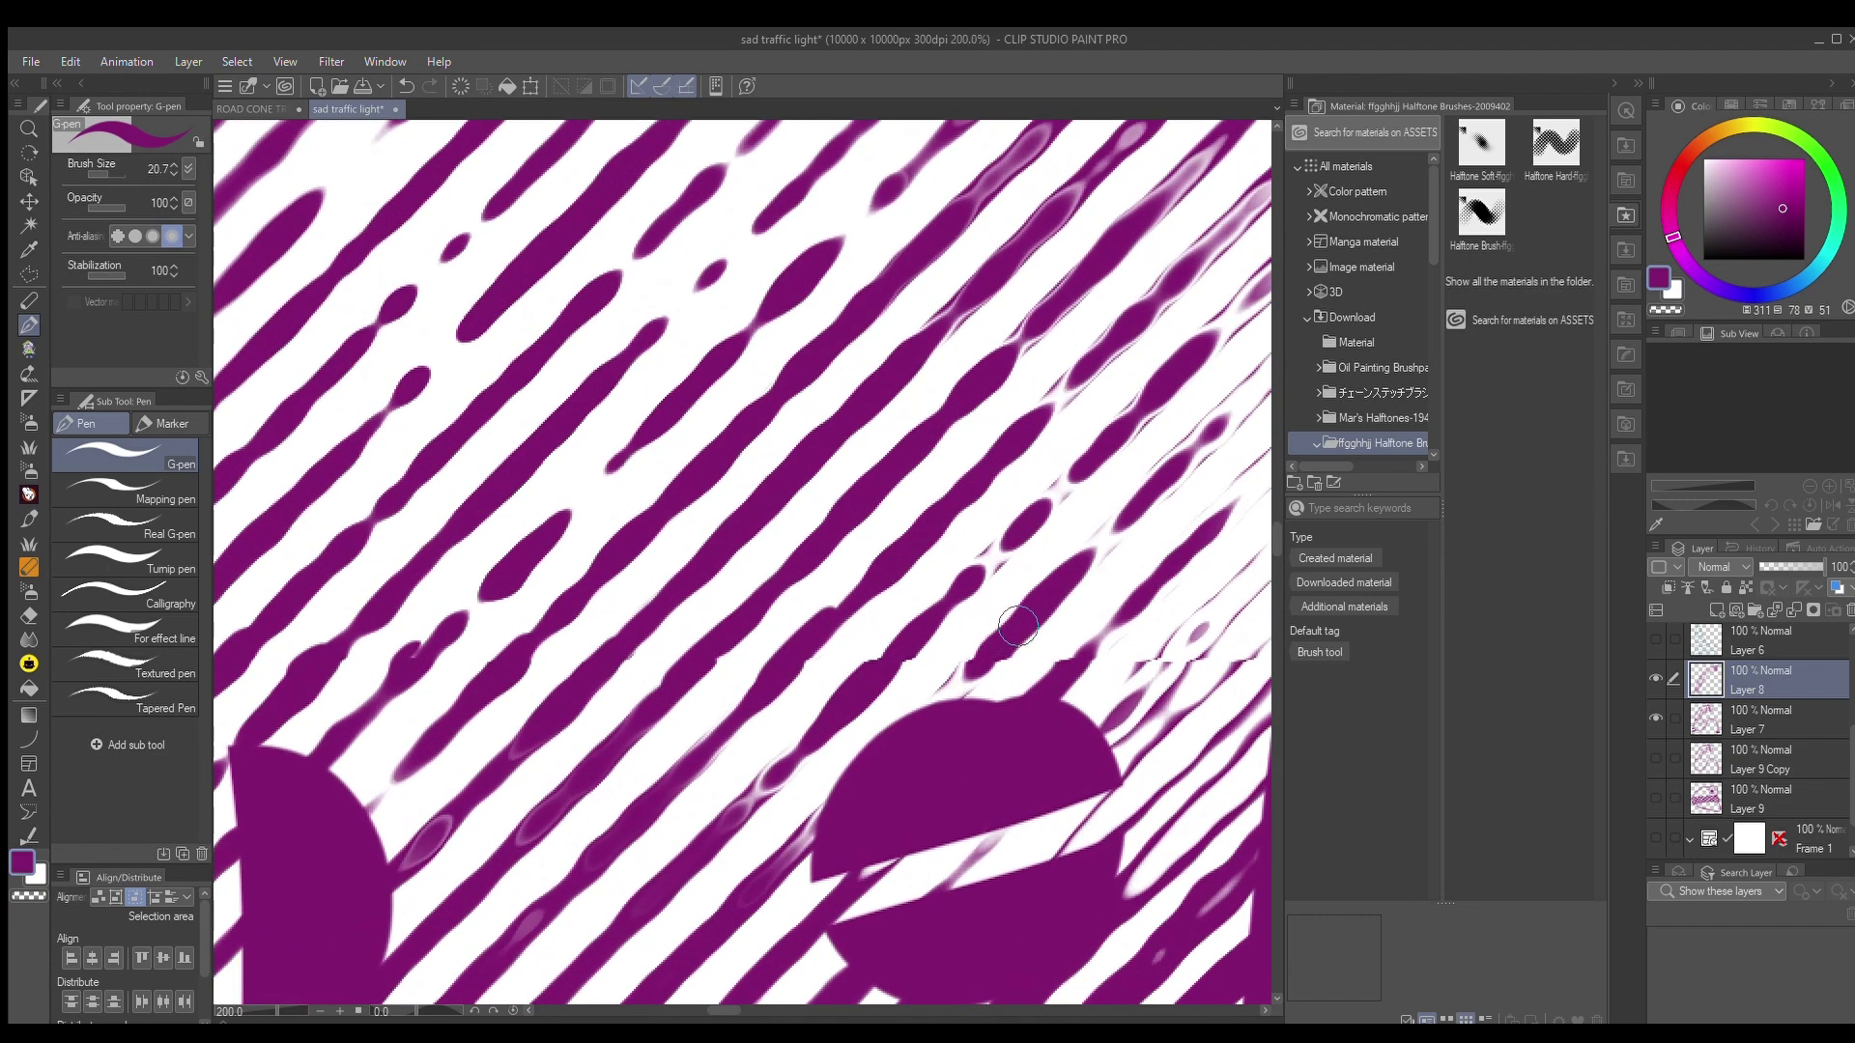
pyautogui.scroll(-4, 1111, 647)
pyautogui.scroll(4, 1195, 595)
pyautogui.scroll(1, 1195, 595)
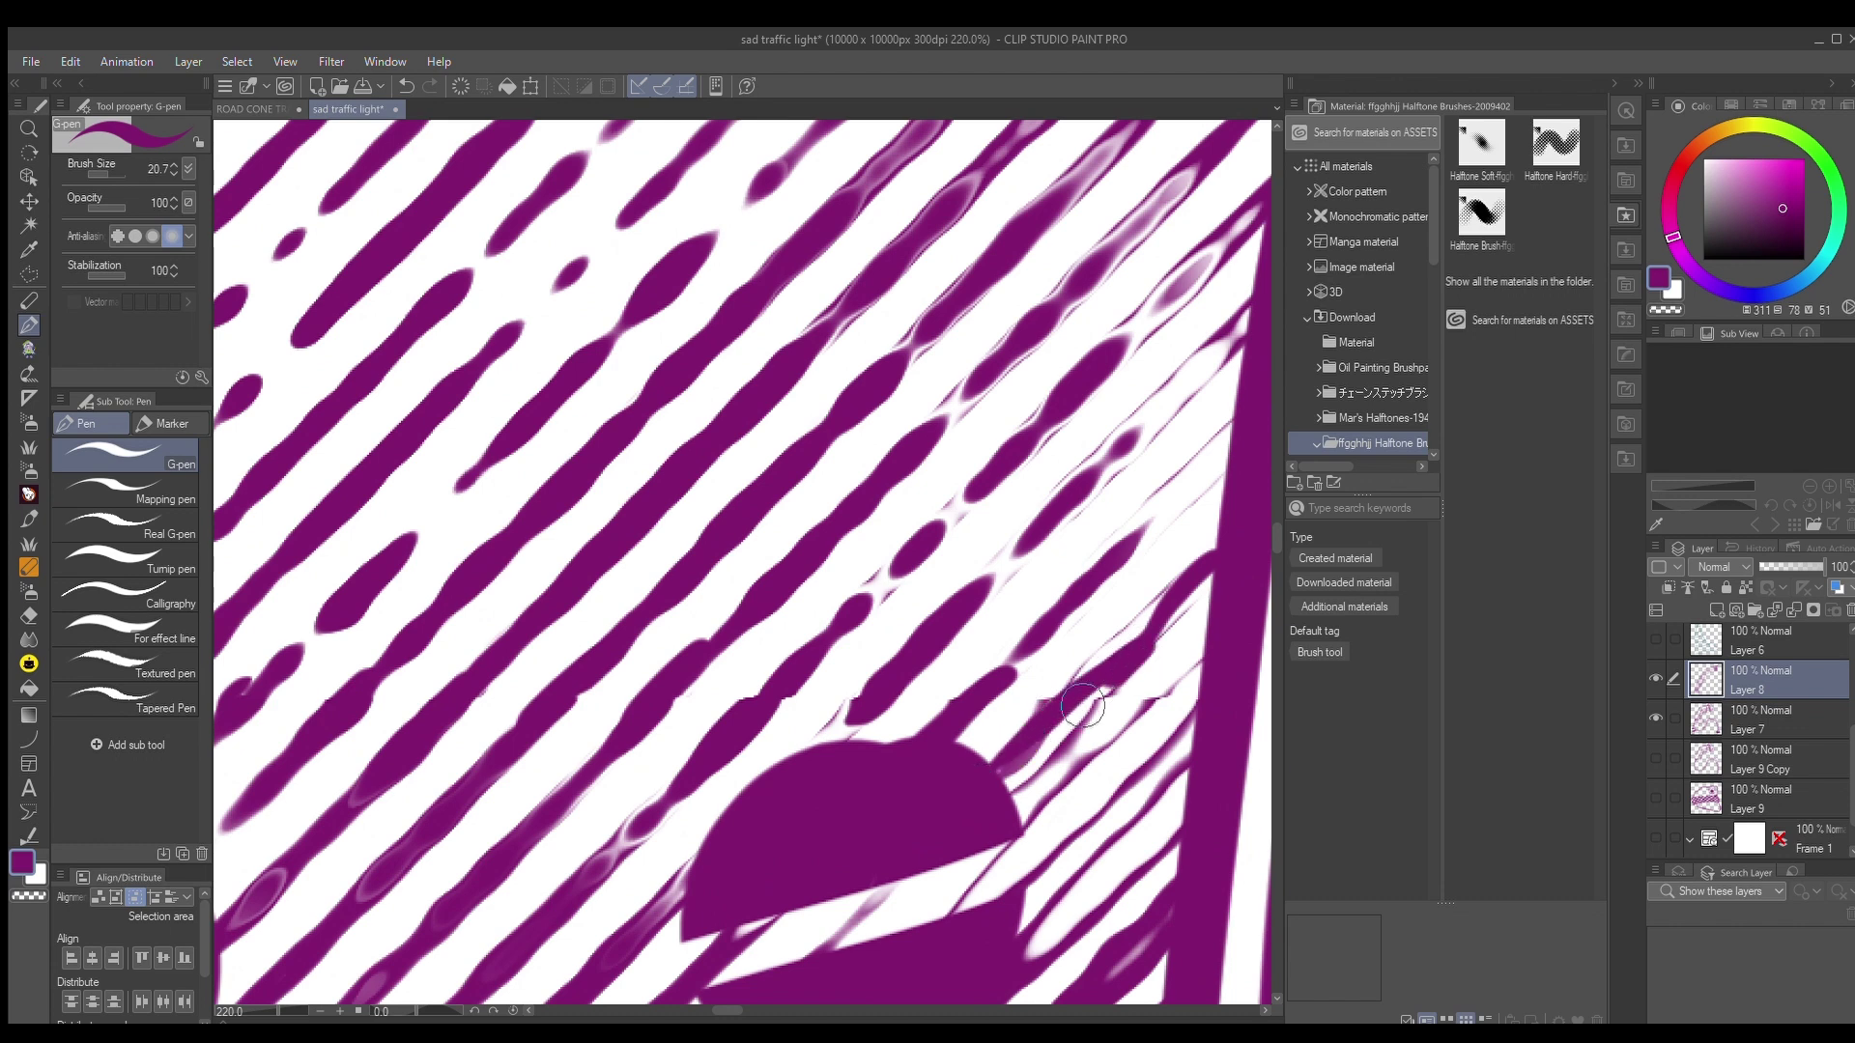
pyautogui.moveTo(1190, 566); pyautogui.dragTo(982, 779)
pyautogui.moveTo(1183, 584); pyautogui.dragTo(986, 814)
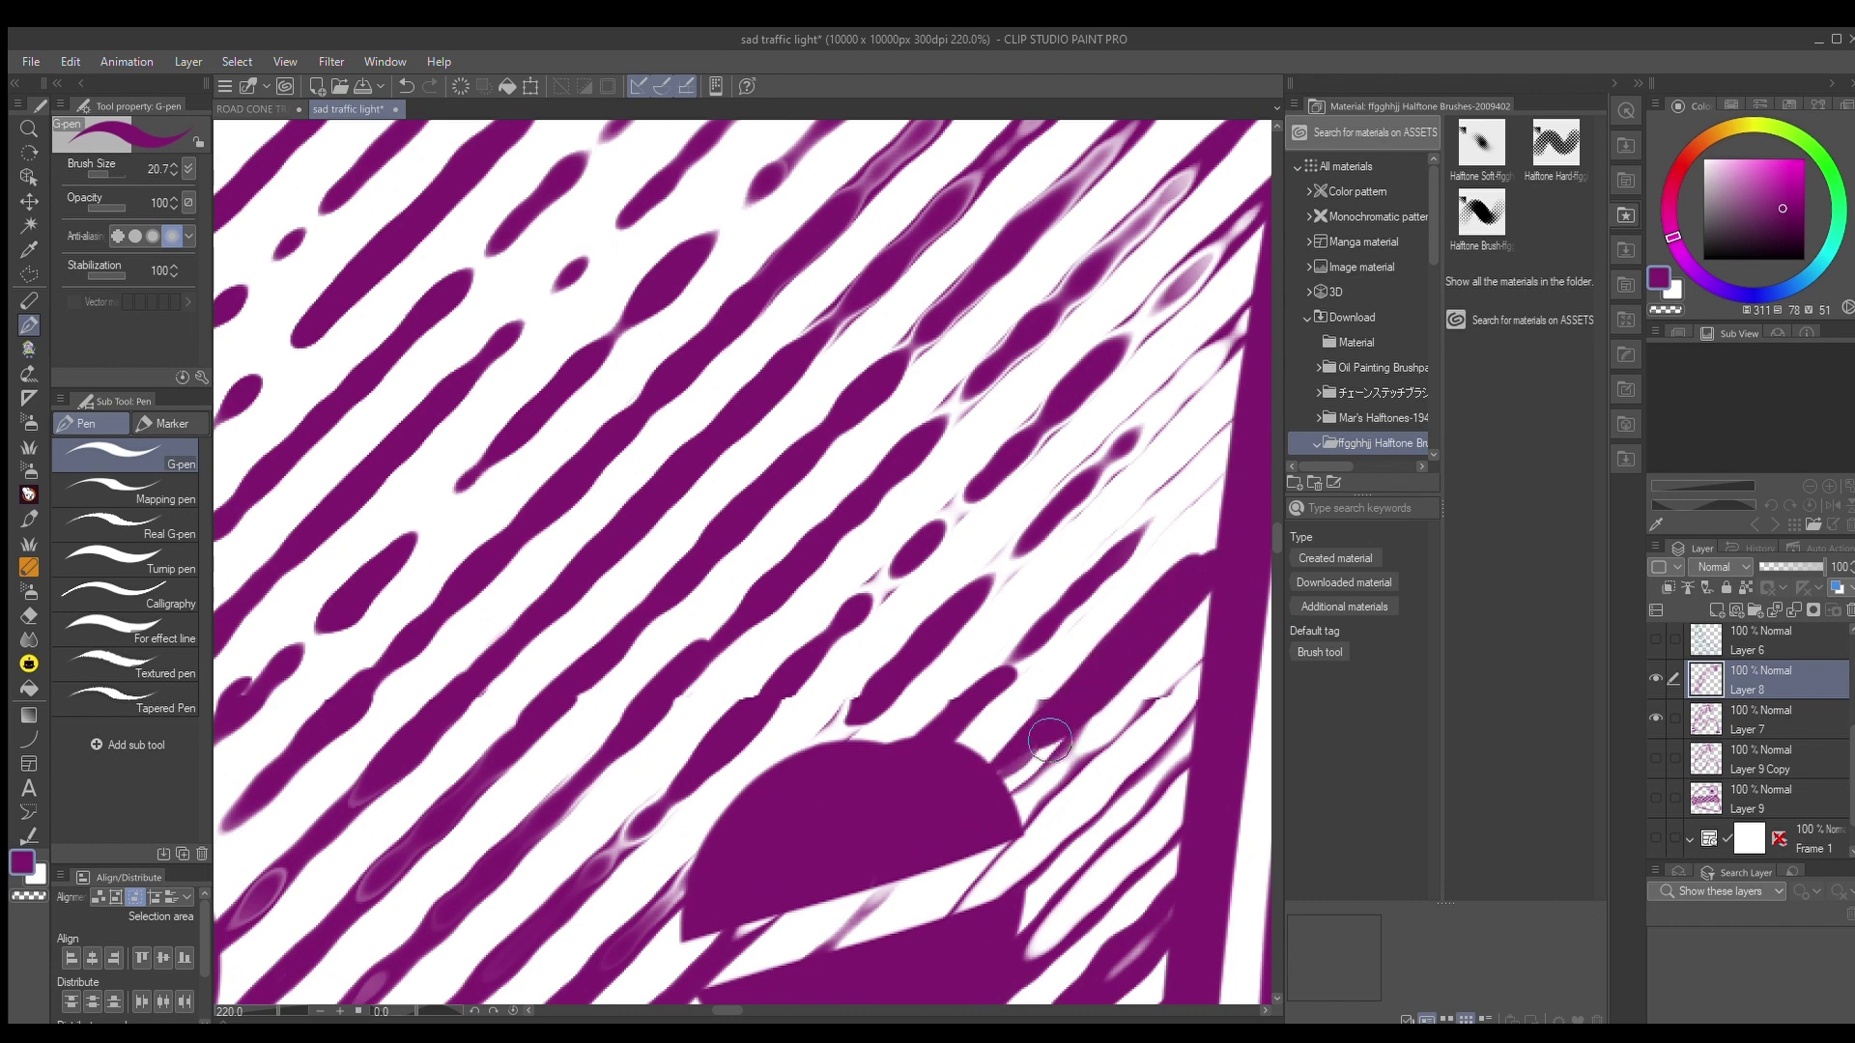
pyautogui.moveTo(1211, 650); pyautogui.dragTo(1035, 813)
# Draw solid diagonal lines over the faint shading along the casing's right edge, higher up than the right screw
pyautogui.moveTo(1231, 408); pyautogui.dragTo(1128, 541)
pyautogui.moveTo(1224, 477); pyautogui.dragTo(1144, 547)
pyautogui.moveTo(1243, 424); pyautogui.dragTo(1141, 528)
pyautogui.moveTo(1253, 296); pyautogui.dragTo(1147, 413)
pyautogui.moveTo(1246, 331); pyautogui.dragTo(1014, 547)
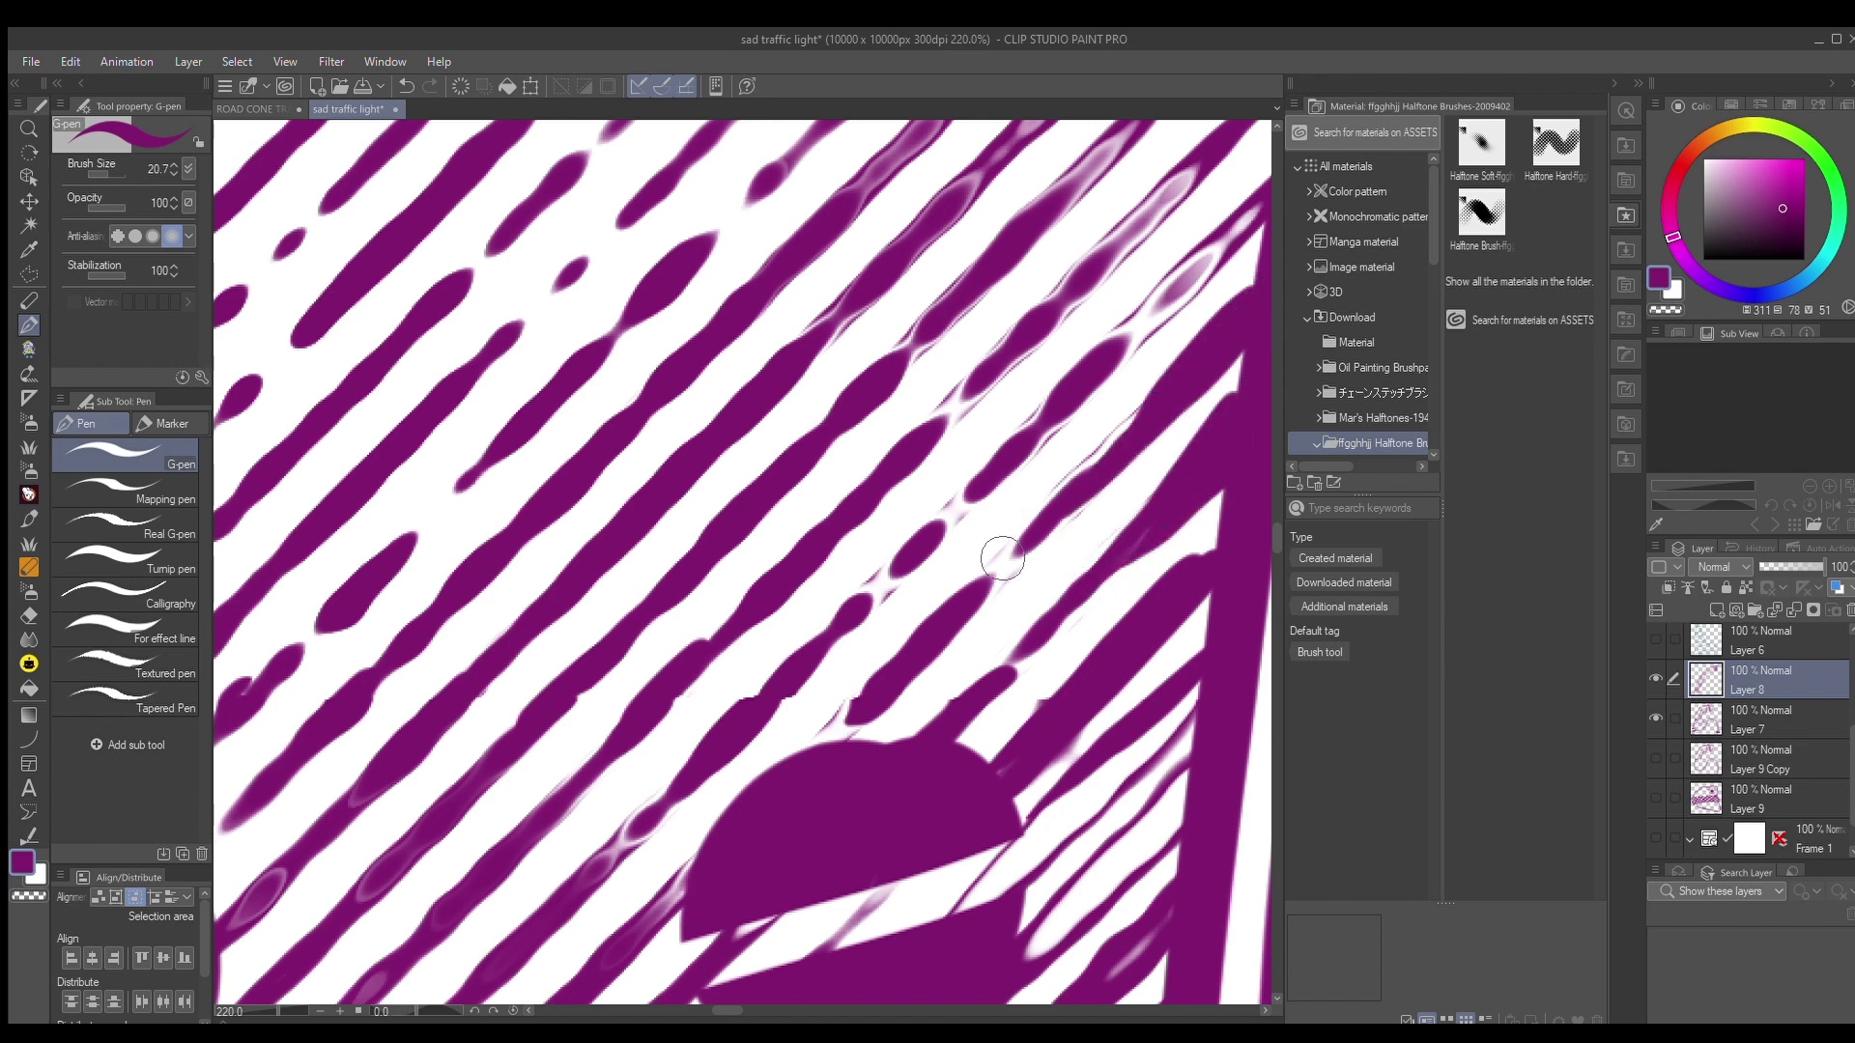
# Fill the gaps in the diagonal shading lines above the right screw and along its upper-left side
pyautogui.moveTo(1156, 395); pyautogui.dragTo(952, 628)
pyautogui.moveTo(1084, 489); pyautogui.dragTo(922, 662)
pyautogui.moveTo(804, 763); pyautogui.dragTo(800, 767)
pyautogui.moveTo(872, 684); pyautogui.dragTo(796, 776)
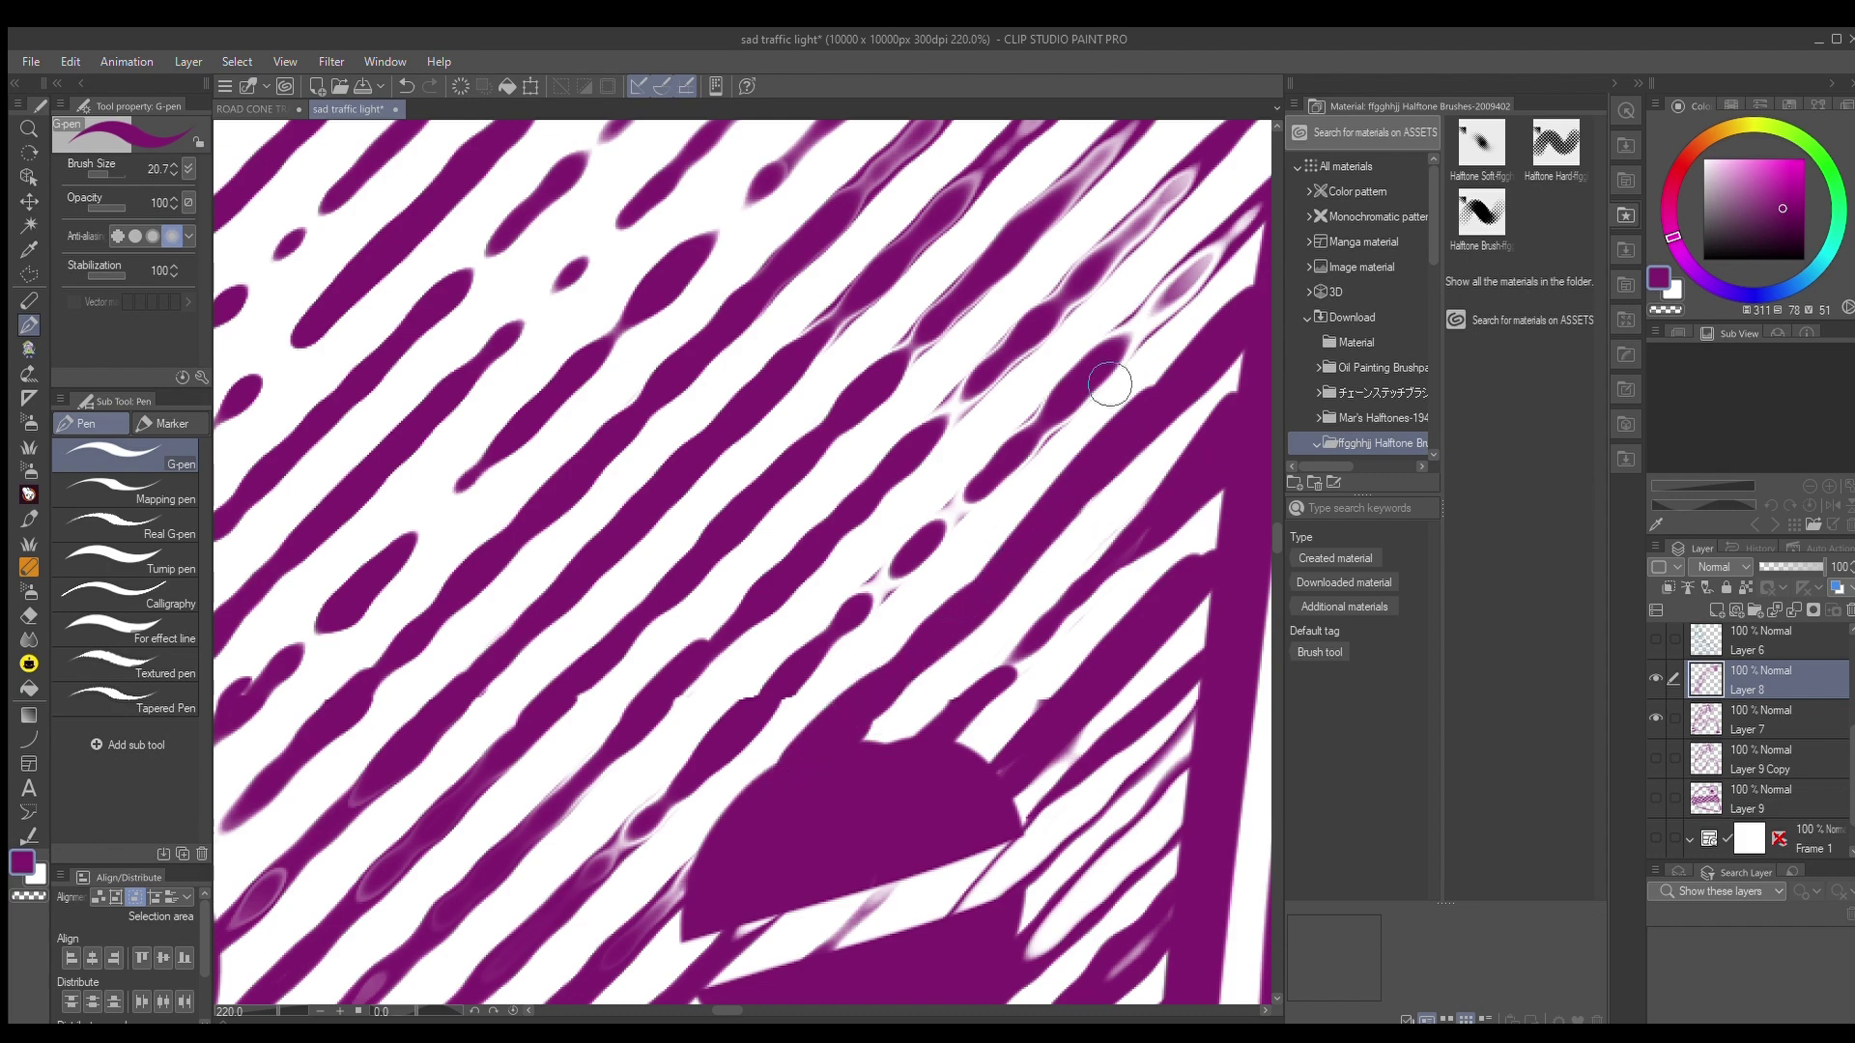
# Add a new layer above the casing shading and choose the 145° Line - LIGHT halftone brush
pyautogui.scroll(-3, 998, 529)
pyautogui.scroll(-10, 955, 583)
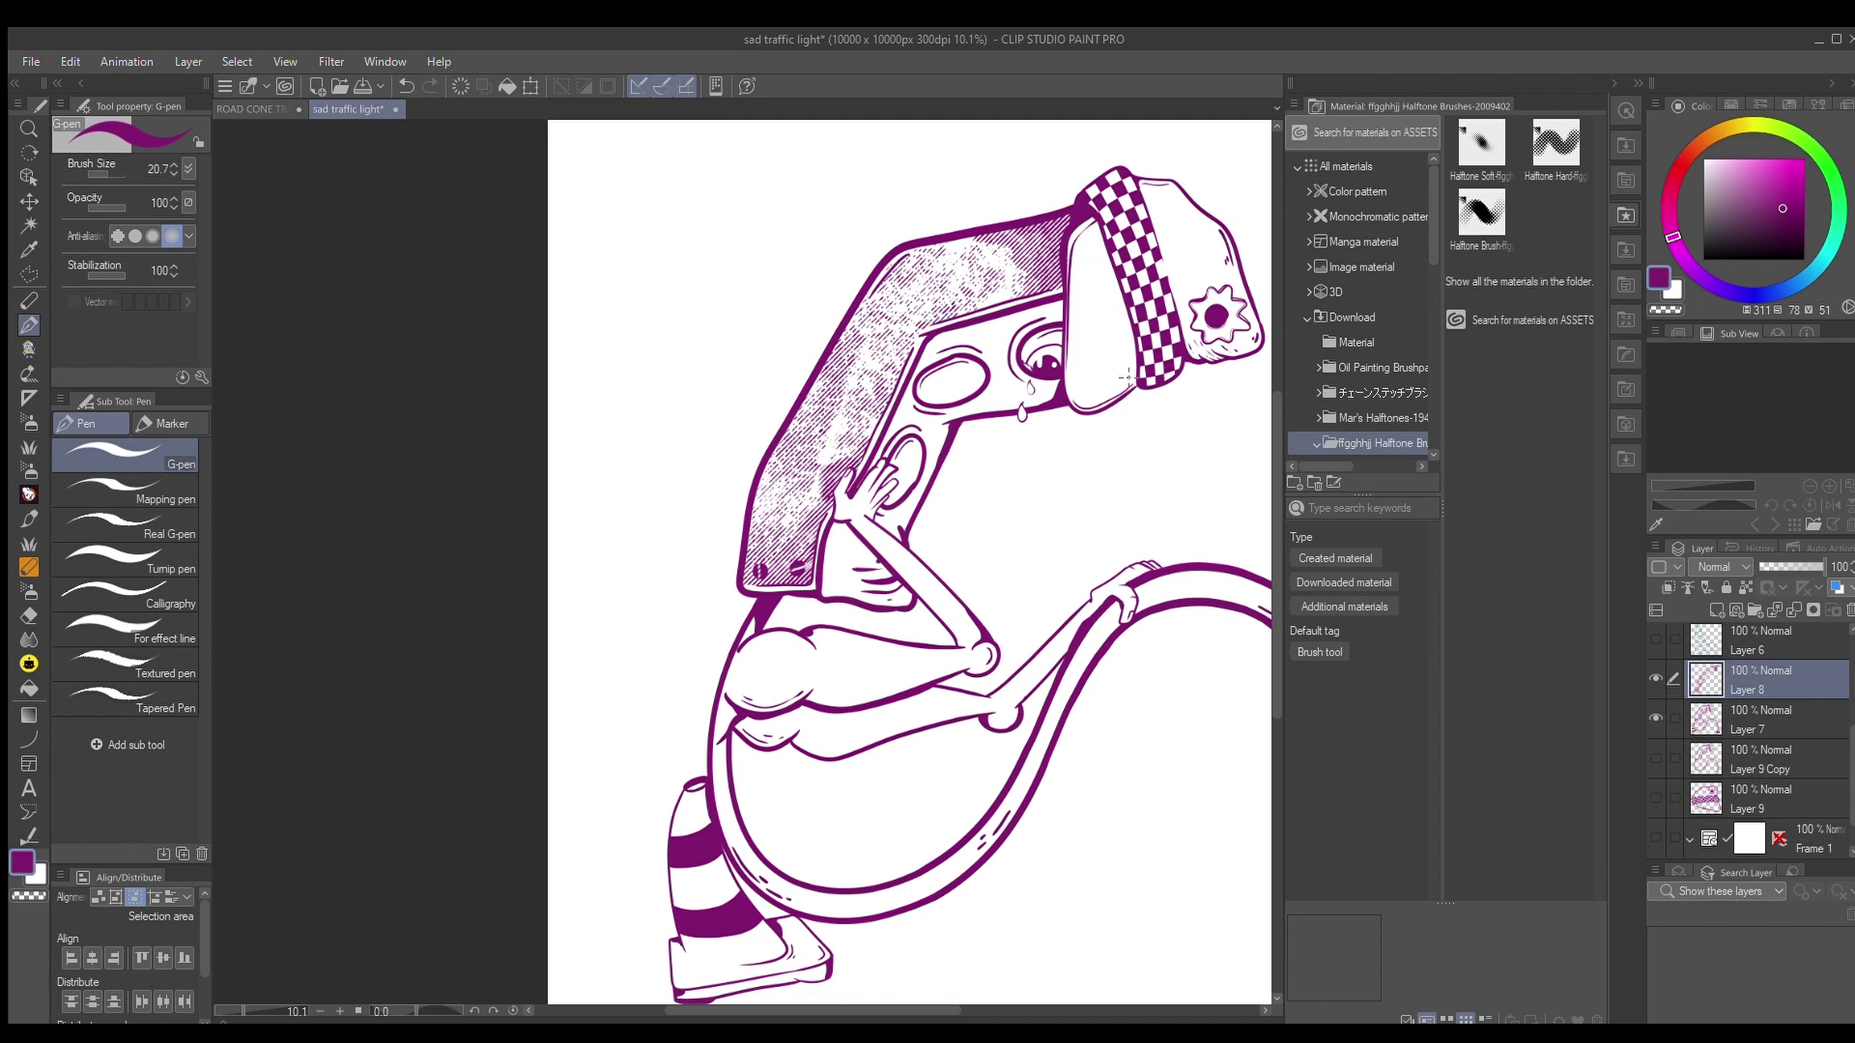
pyautogui.click(1712, 608)
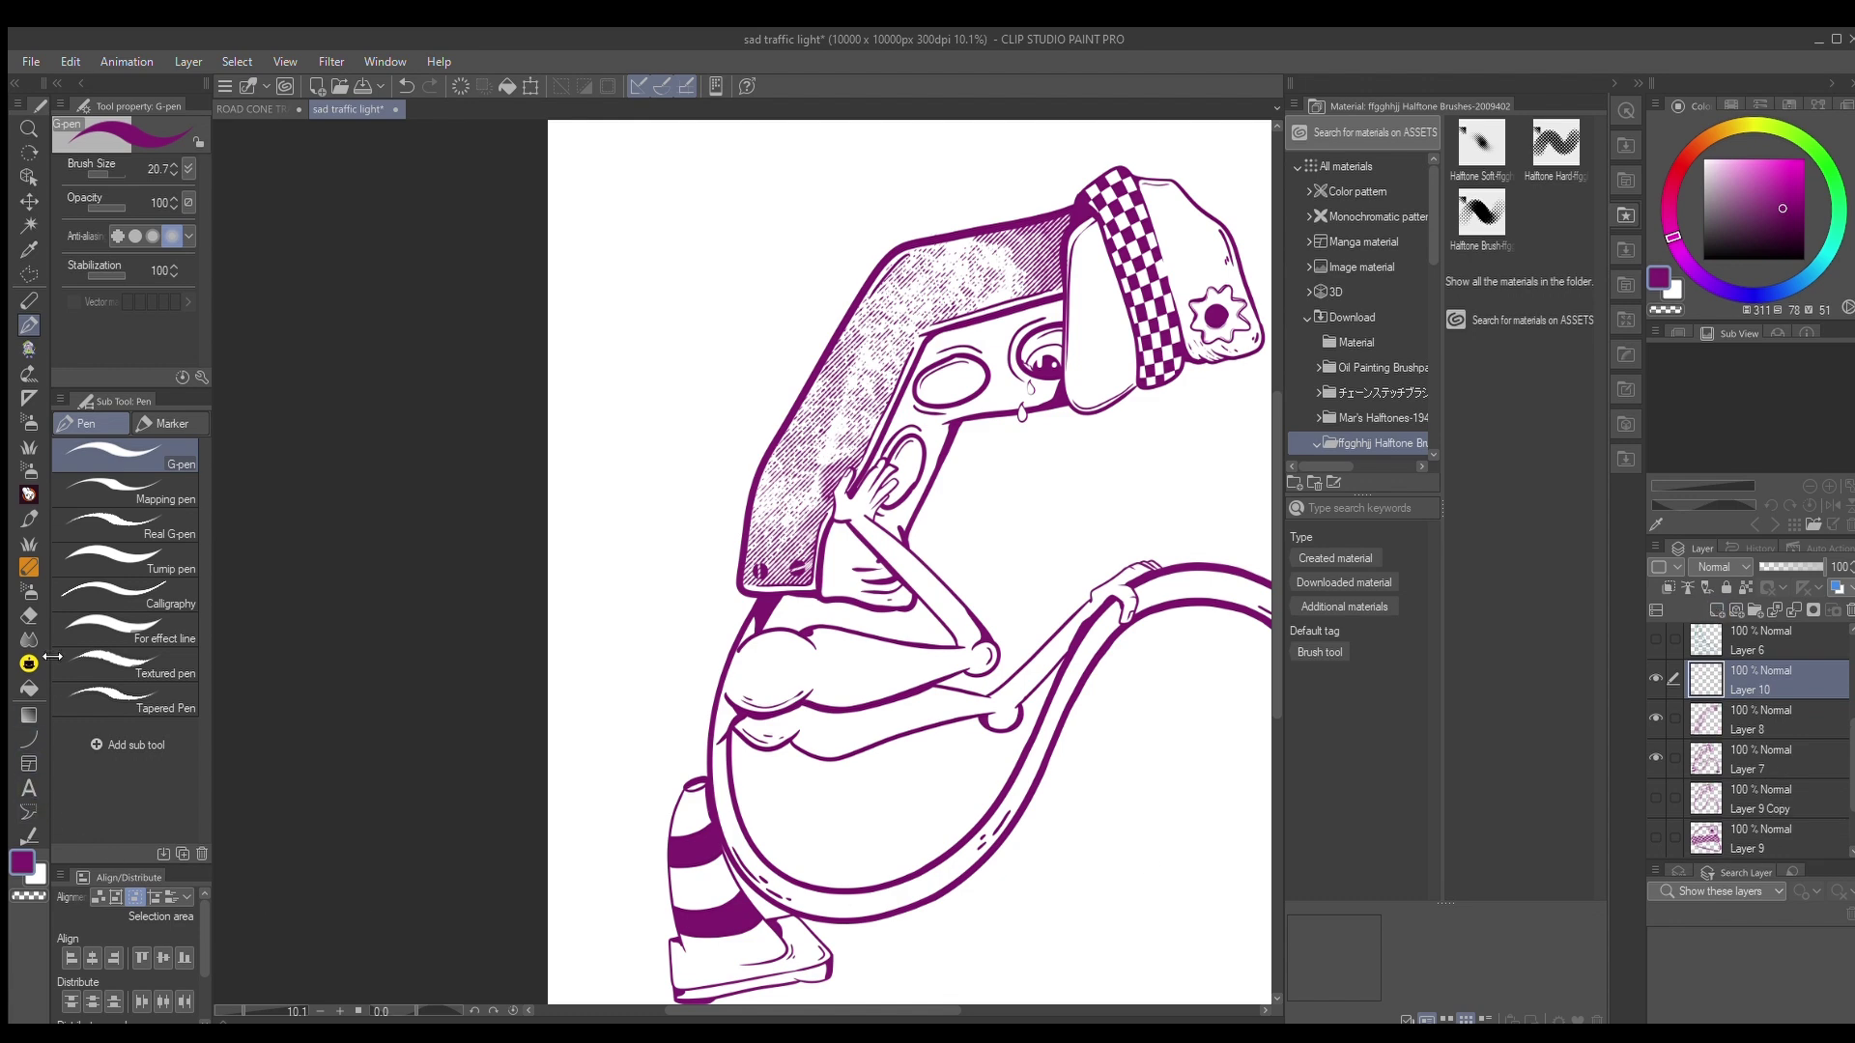
pyautogui.click(28, 471)
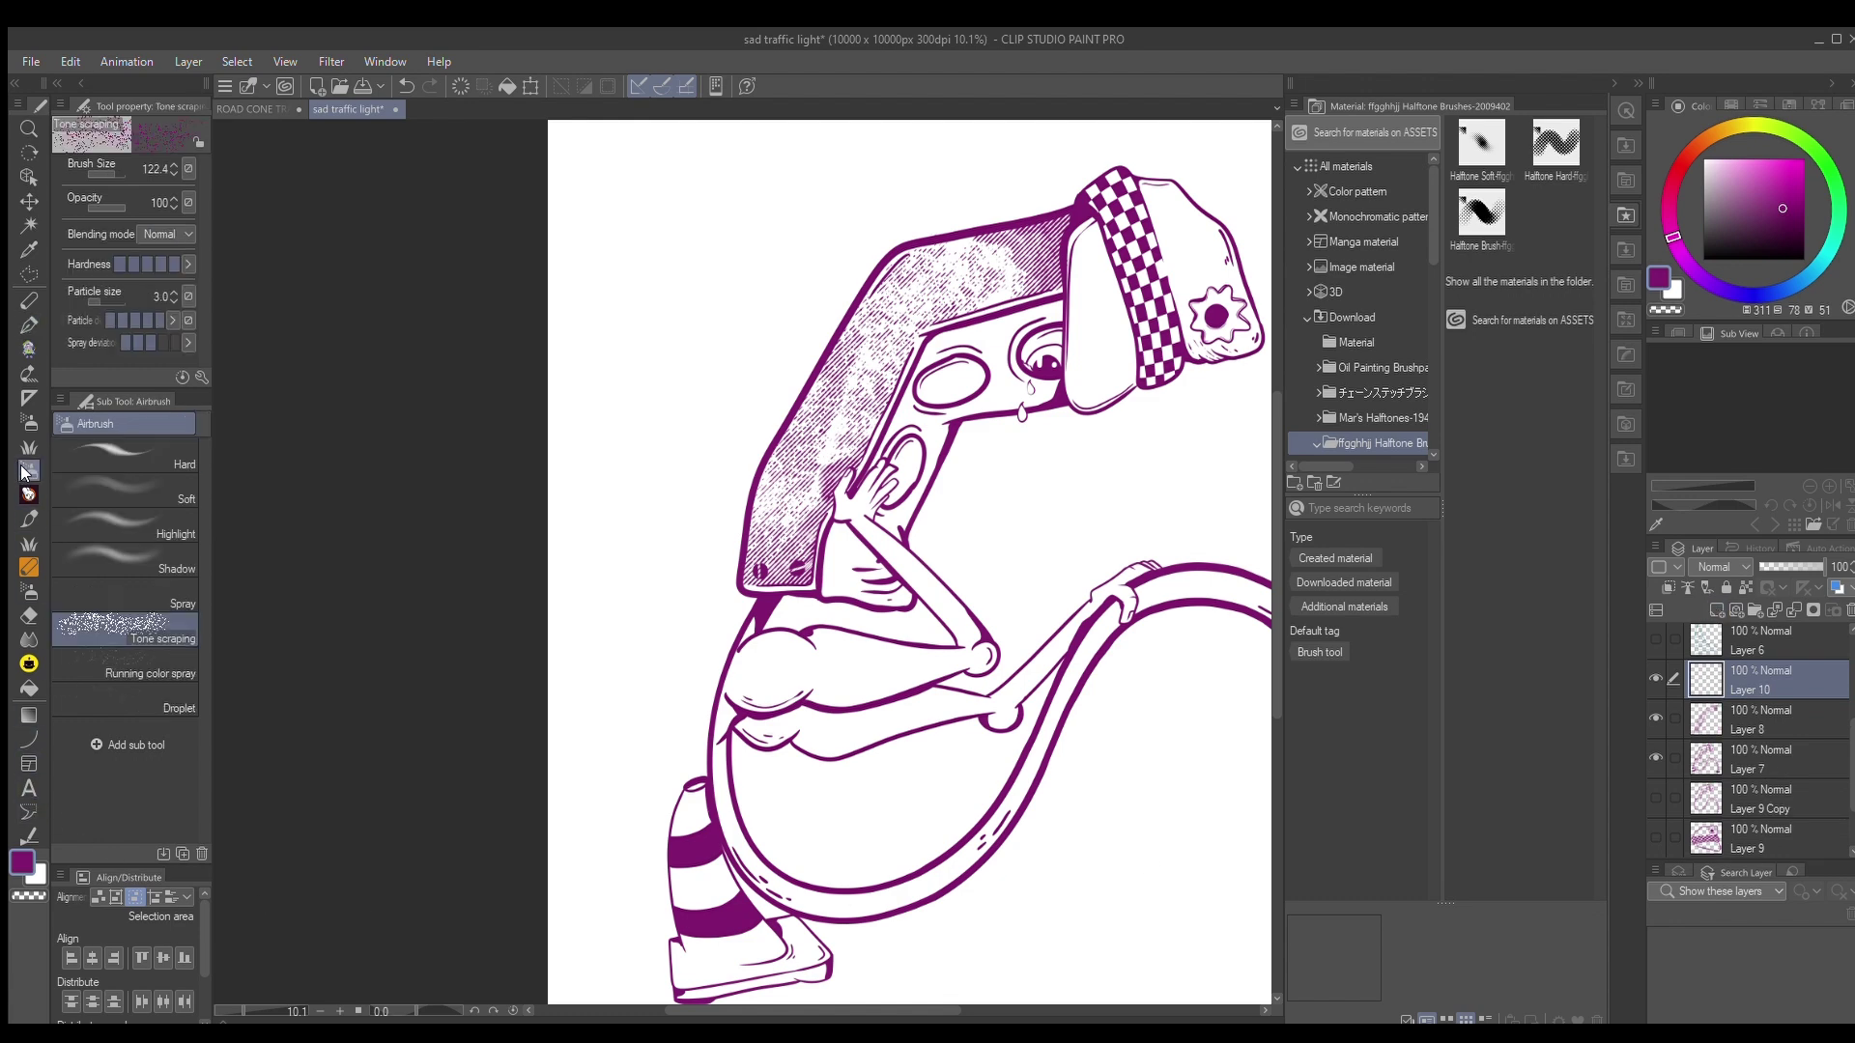
pyautogui.click(21, 521)
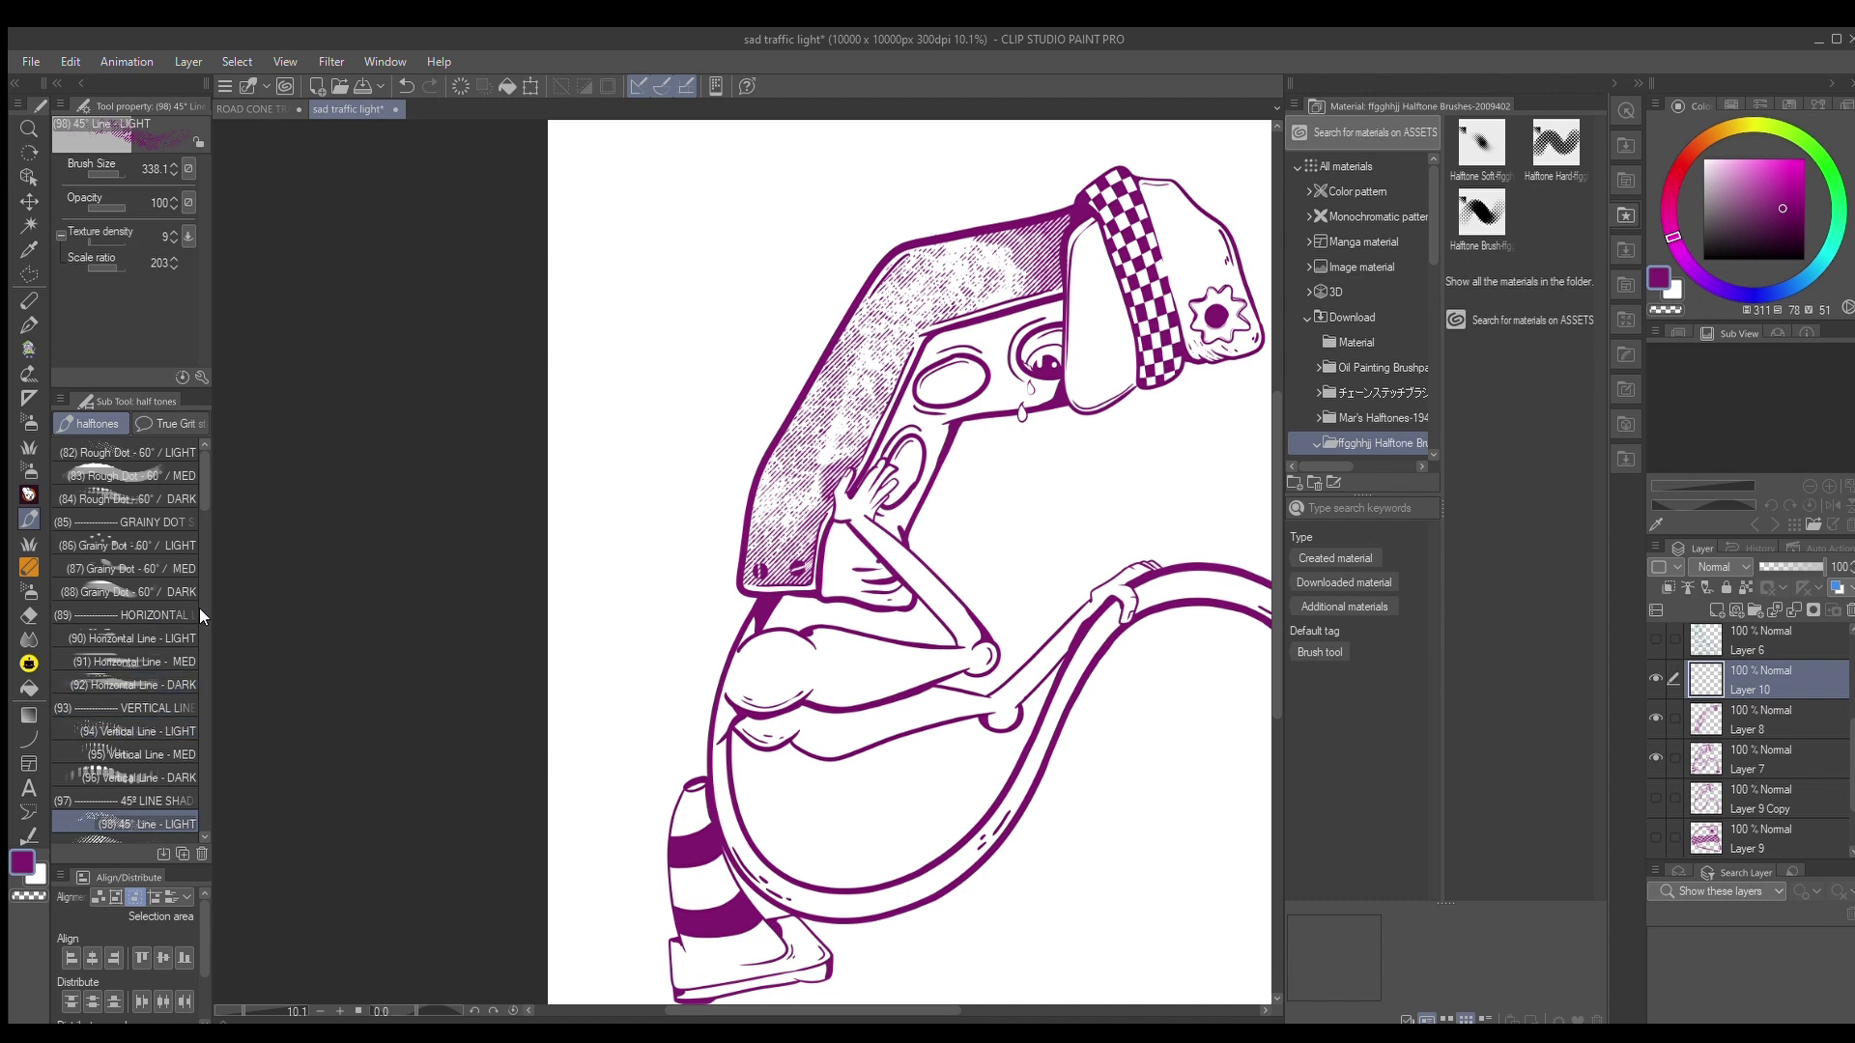
pyautogui.scroll(-6, 196, 500)
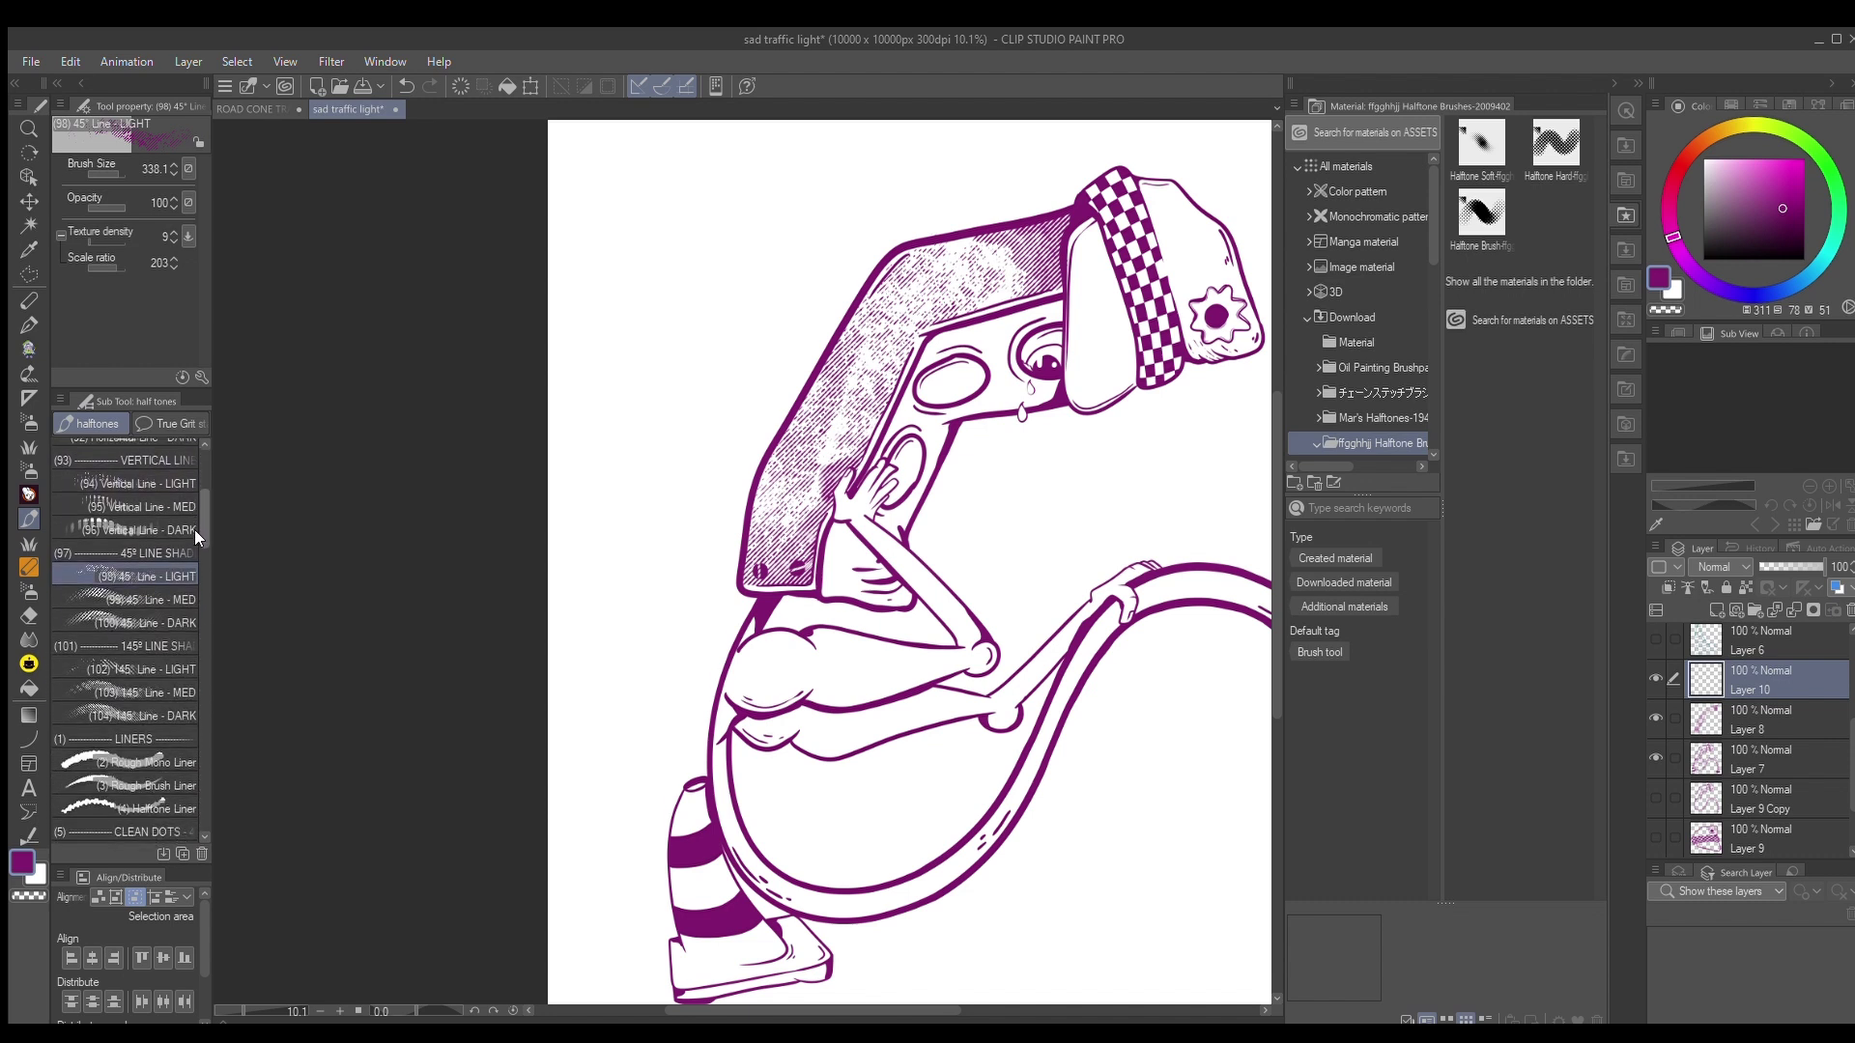
pyautogui.scroll(-1, 194, 533)
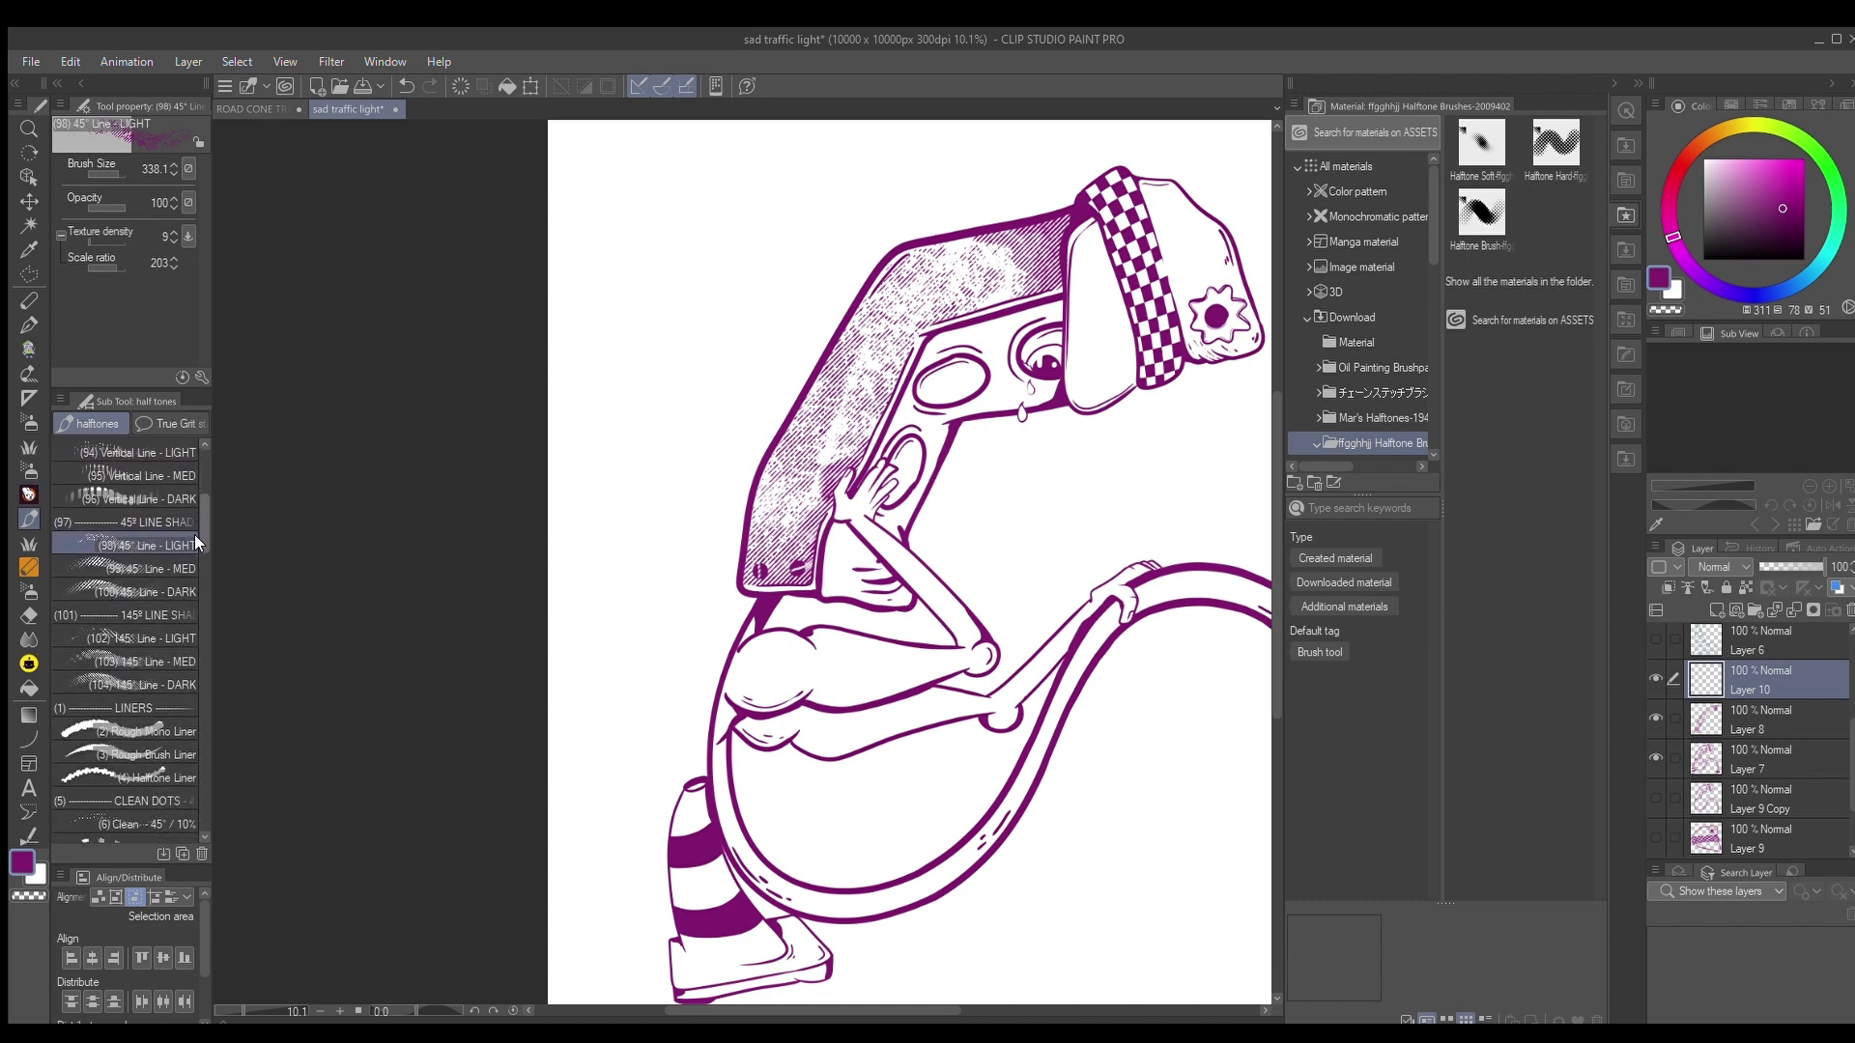
pyautogui.click(114, 633)
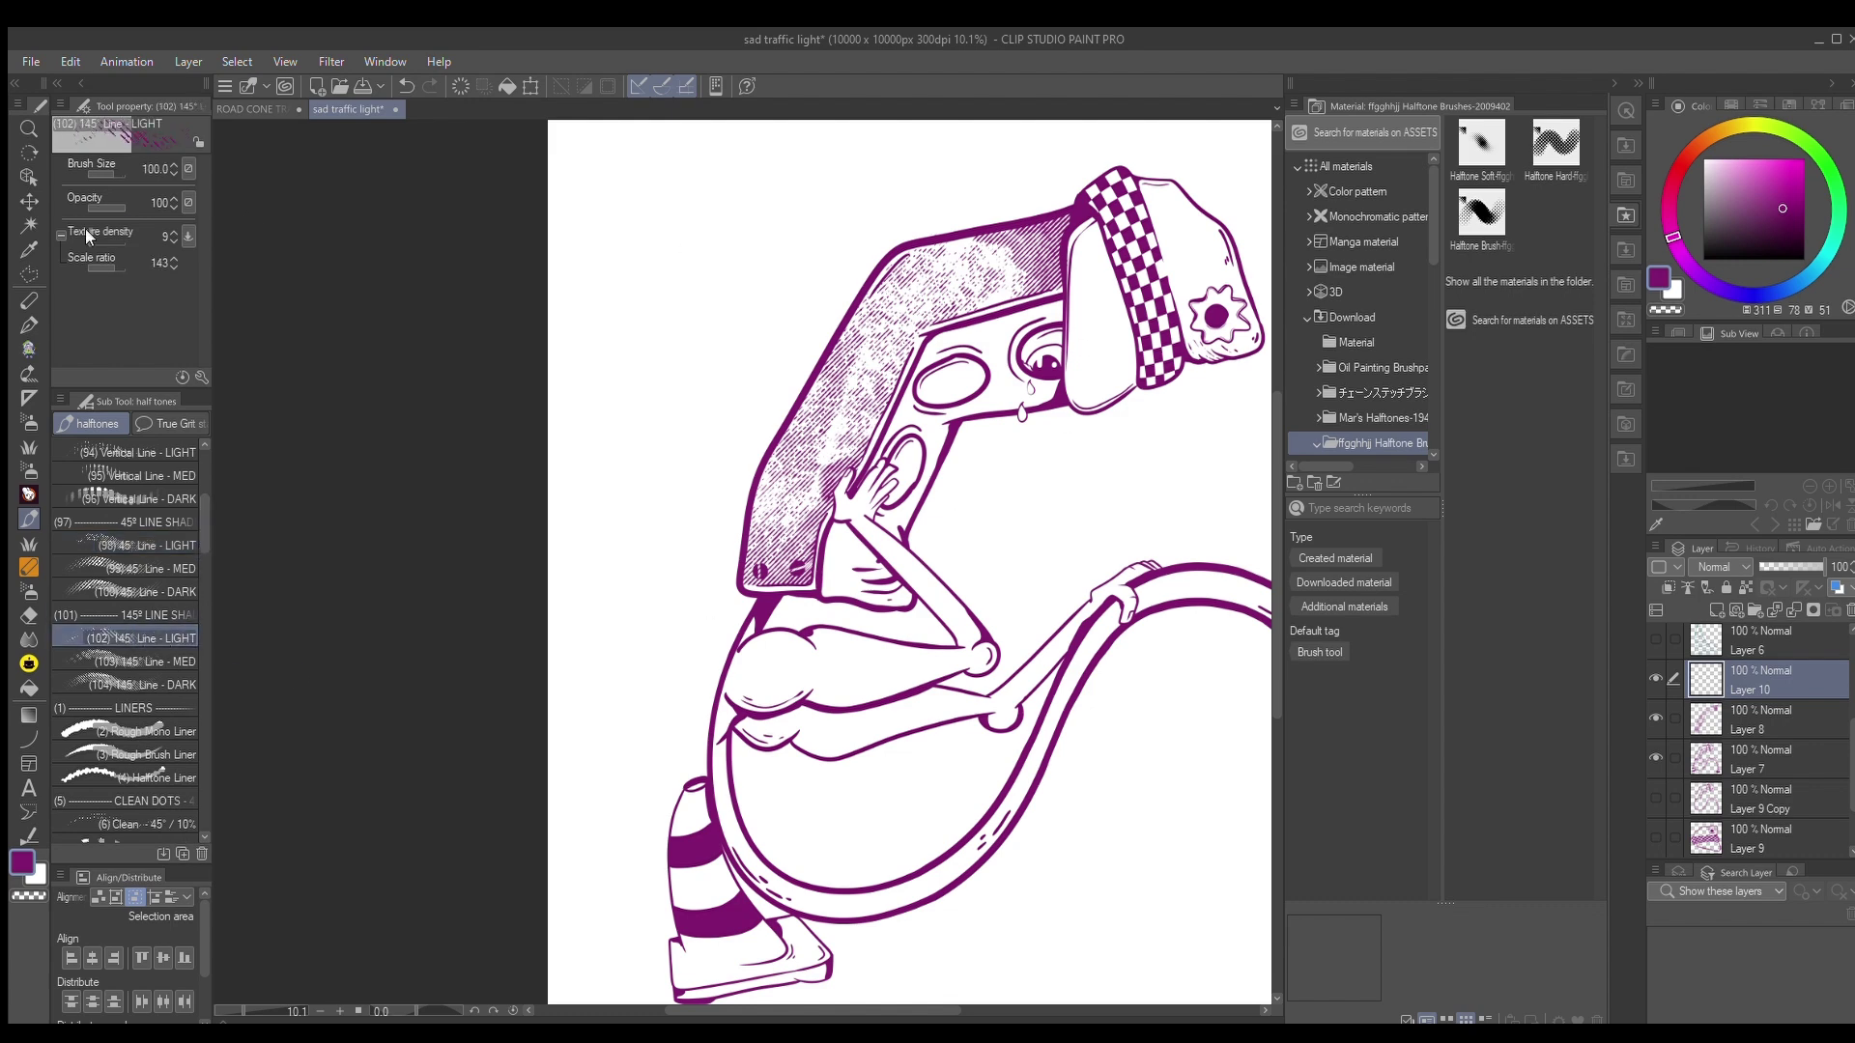
# Shade the hat's ear flap with the 145° Line - LIGHT brush at size 100 and scale ratio 143, keeping its right side lighter
pyautogui.scroll(3, 1098, 296)
pyautogui.moveTo(1080, 209)
pyautogui.mouseDown()
pyautogui.moveTo(1125, 403)
pyautogui.moveTo(1080, 249)
pyautogui.moveTo(1080, 352)
pyautogui.moveTo(1063, 238)
pyautogui.moveTo(1060, 442)
pyautogui.mouseUp()
pyautogui.moveTo(1049, 339)
pyautogui.mouseDown()
pyautogui.moveTo(1047, 533)
pyautogui.moveTo(1054, 569)
pyautogui.moveTo(1081, 574)
pyautogui.moveTo(1133, 549)
pyautogui.moveTo(1087, 567)
pyautogui.moveTo(1072, 437)
pyautogui.mouseUp()
pyautogui.moveTo(1075, 367); pyautogui.dragTo(1077, 471)
pyautogui.moveTo(1089, 347); pyautogui.dragTo(1092, 466)
pyautogui.moveTo(1105, 360); pyautogui.dragTo(1114, 473)
pyautogui.moveTo(1110, 404)
pyautogui.mouseDown()
pyautogui.moveTo(1118, 449)
pyautogui.moveTo(1118, 497)
pyautogui.mouseUp()
pyautogui.moveTo(1091, 478); pyautogui.dragTo(1094, 563)
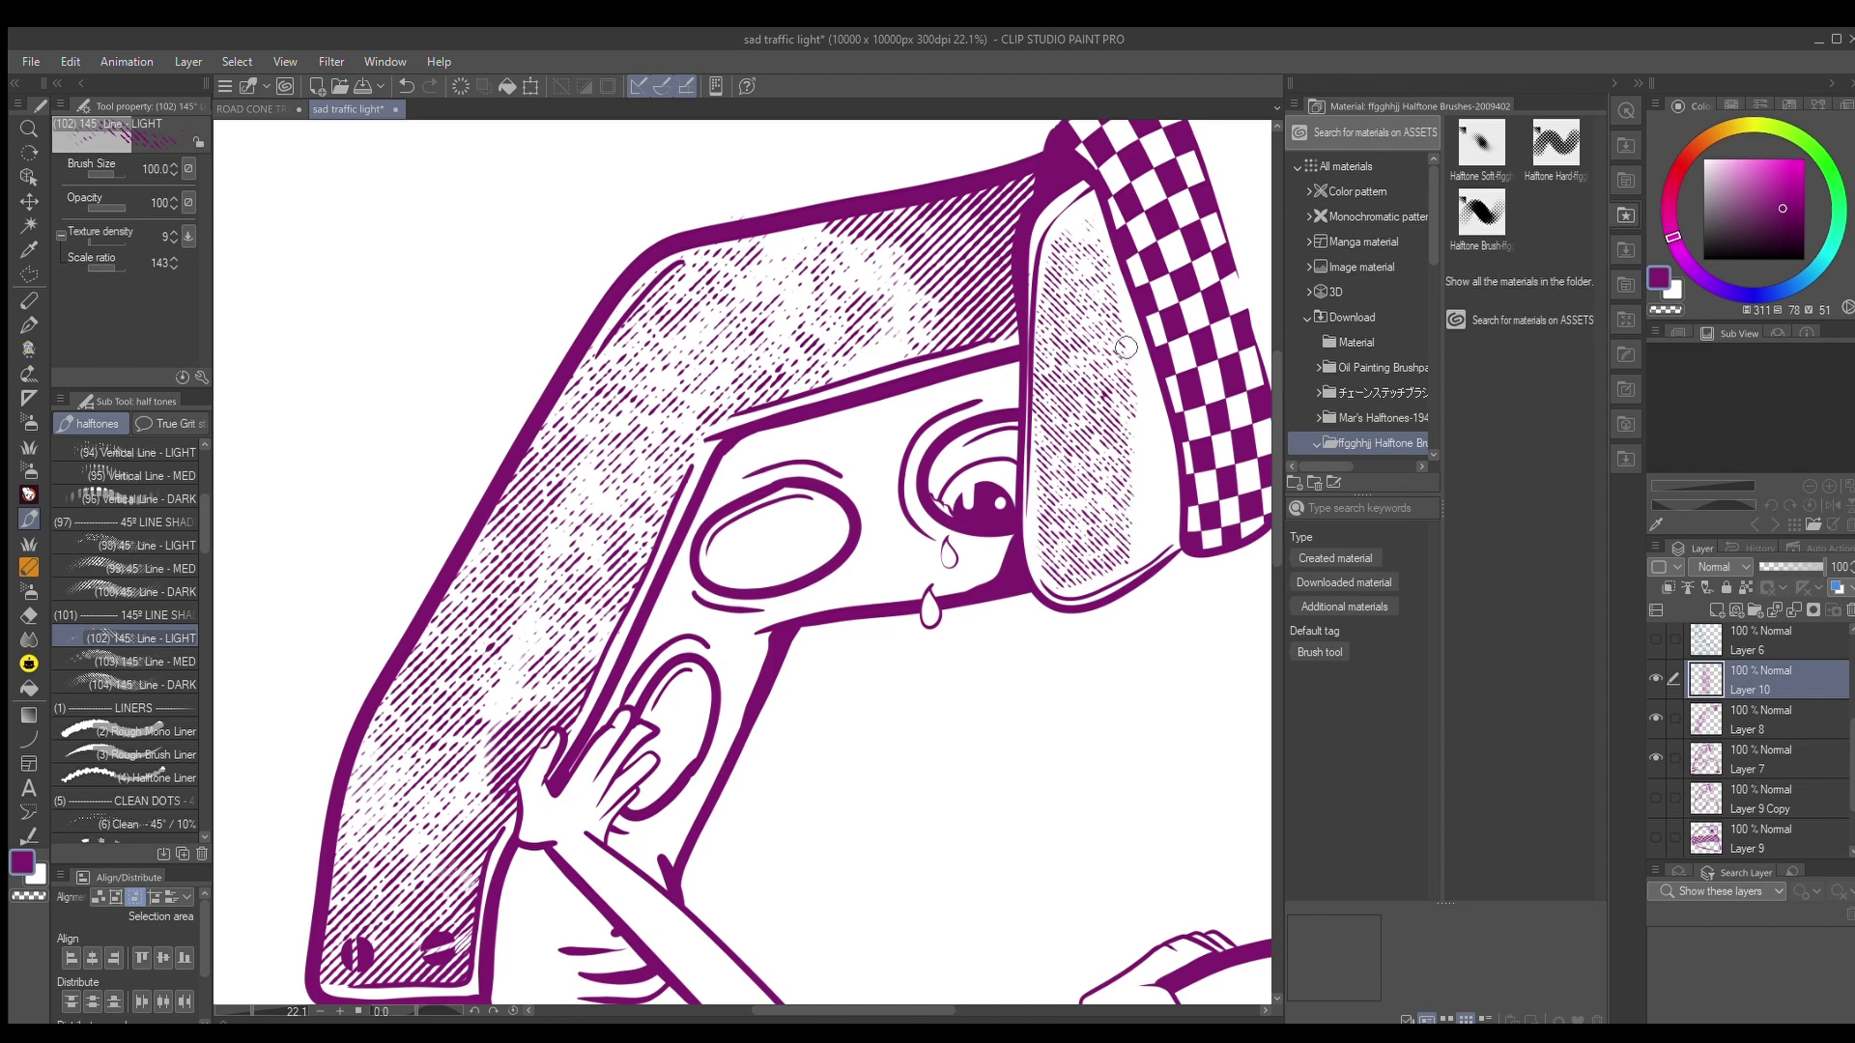
pyautogui.scroll(-6, 878, 362)
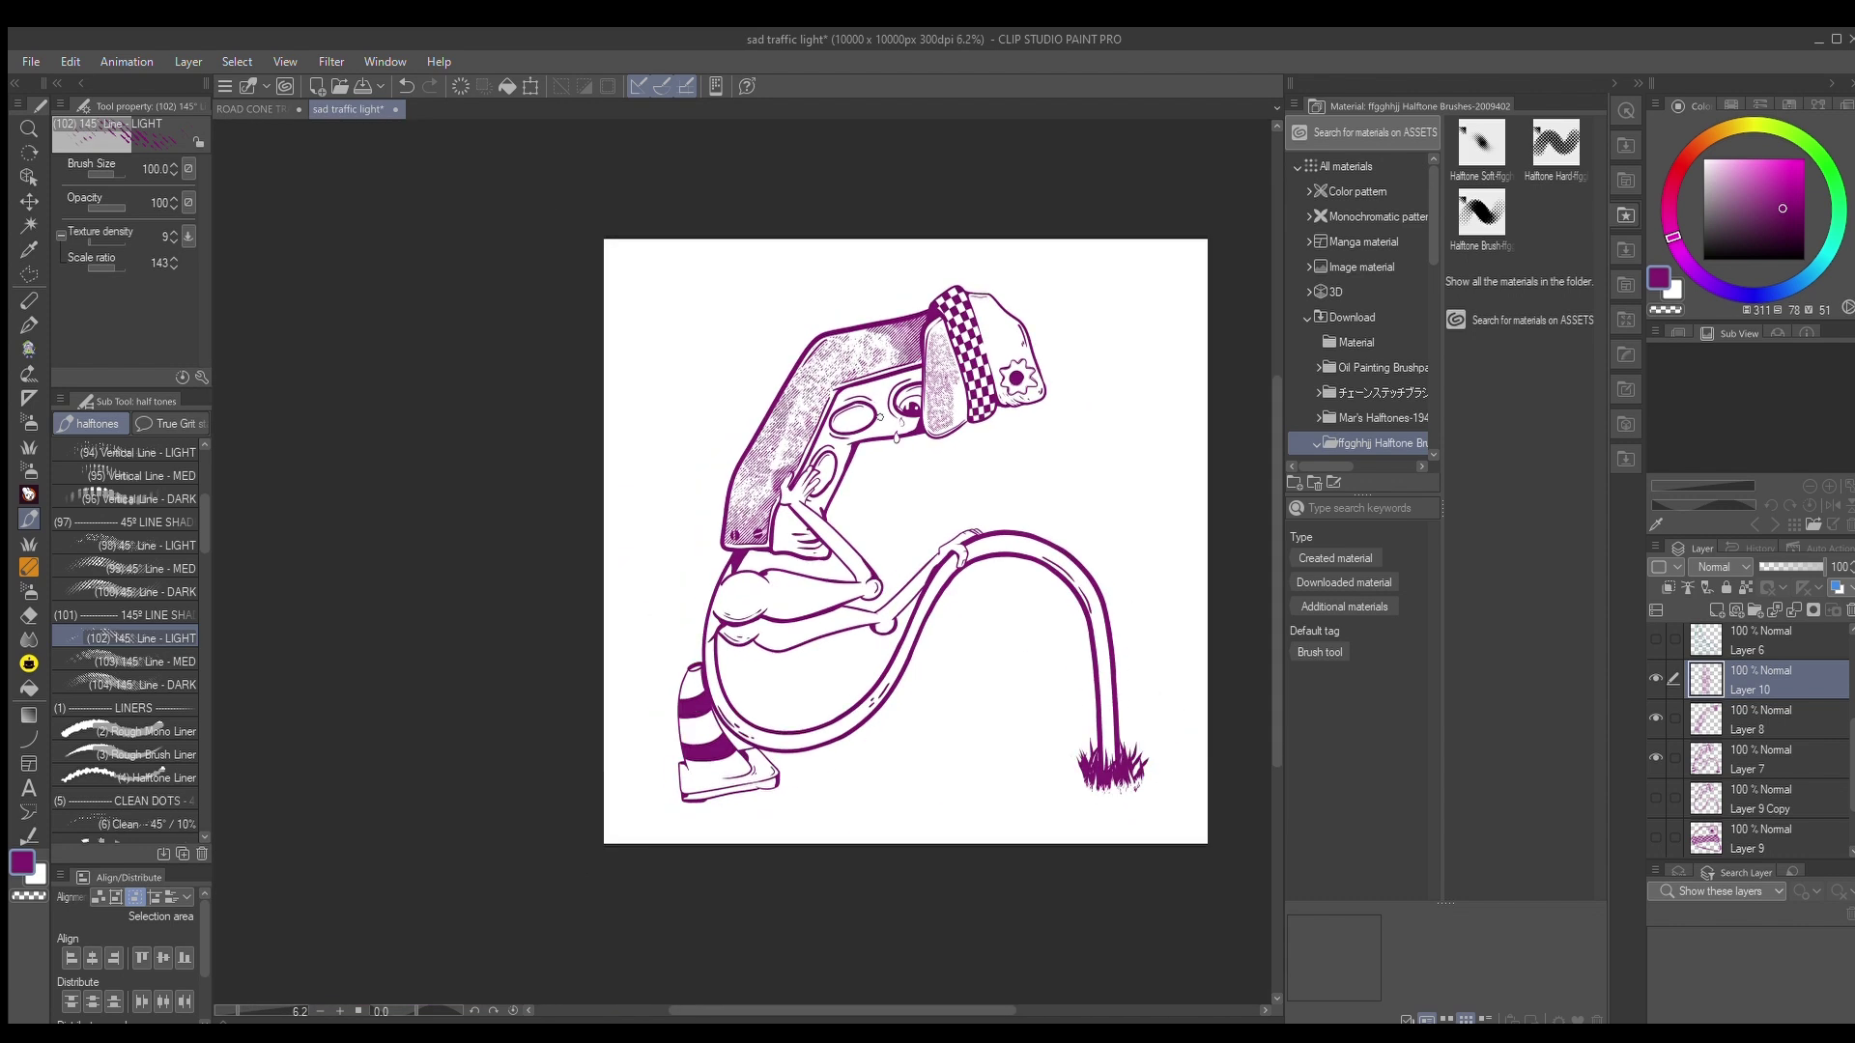
# Add halftone dot shading to the hat's crown with the Combo - 45° / 30% brush at scale ratio 100
pyautogui.scroll(2, 689, 568)
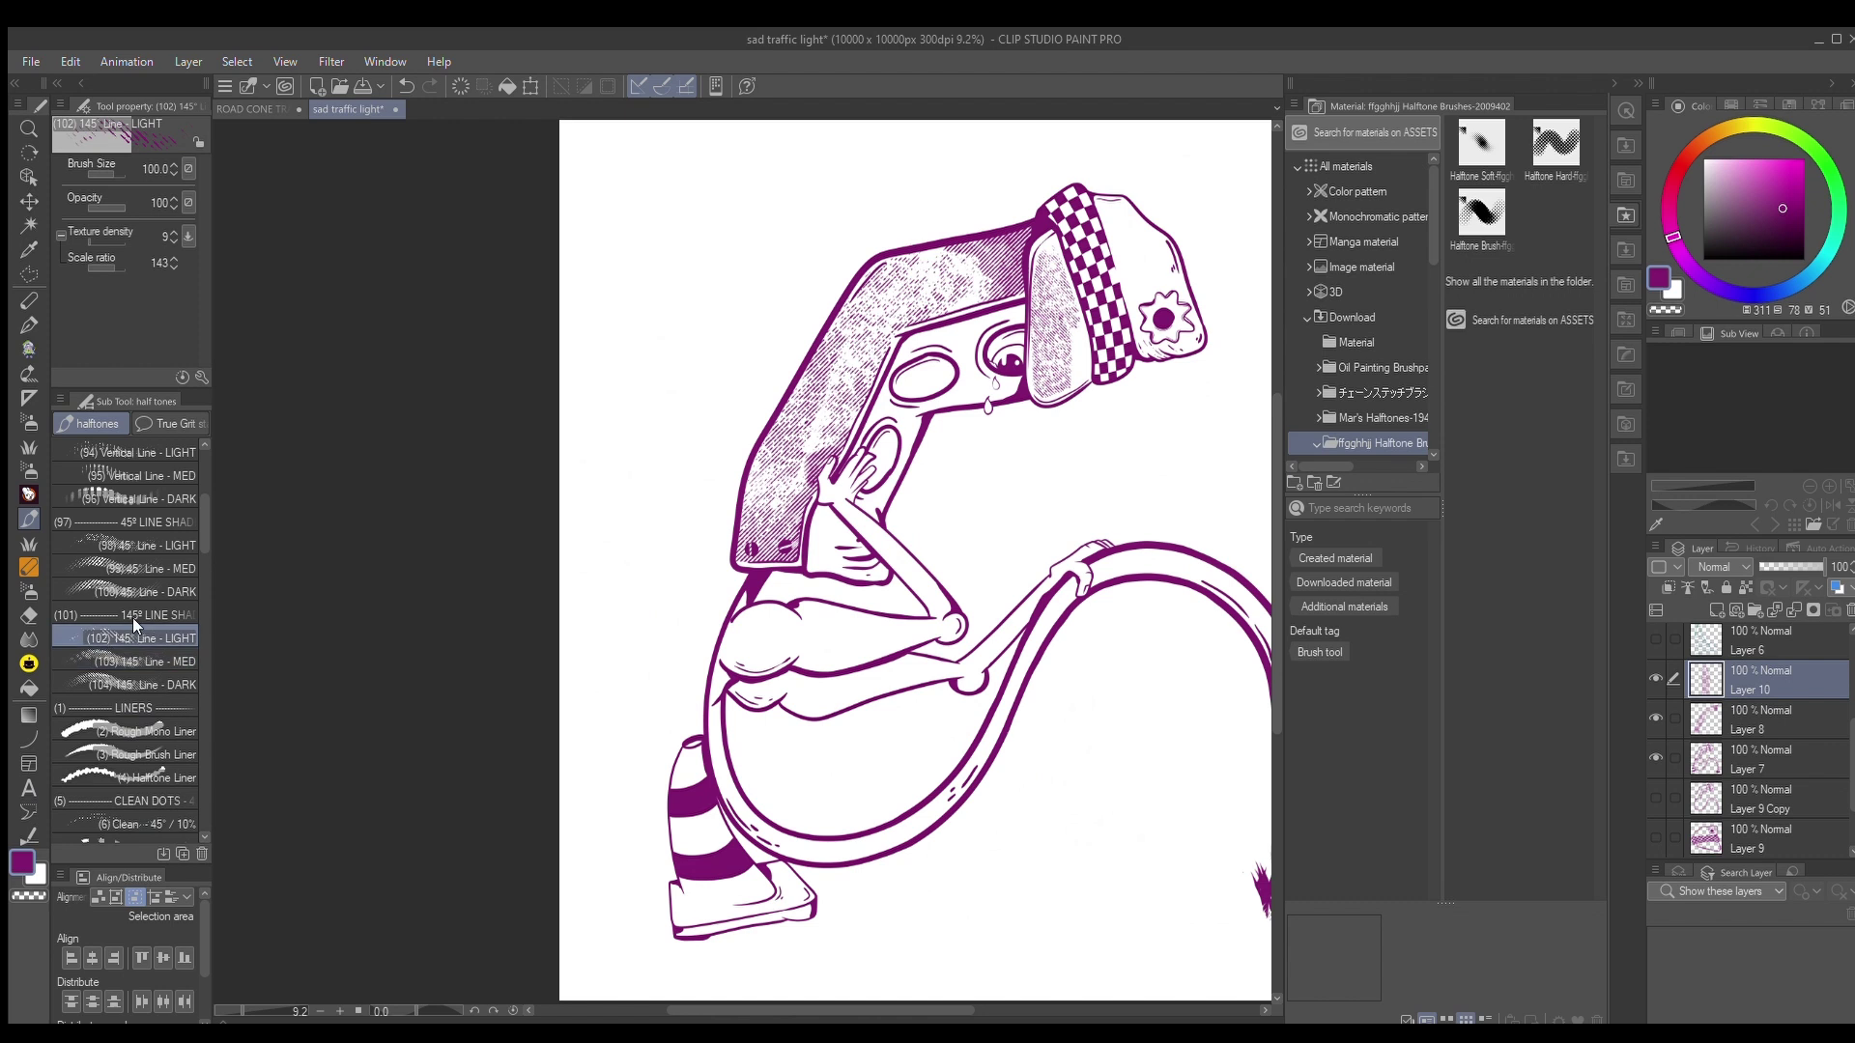
pyautogui.moveTo(194, 518); pyautogui.dragTo(194, 582)
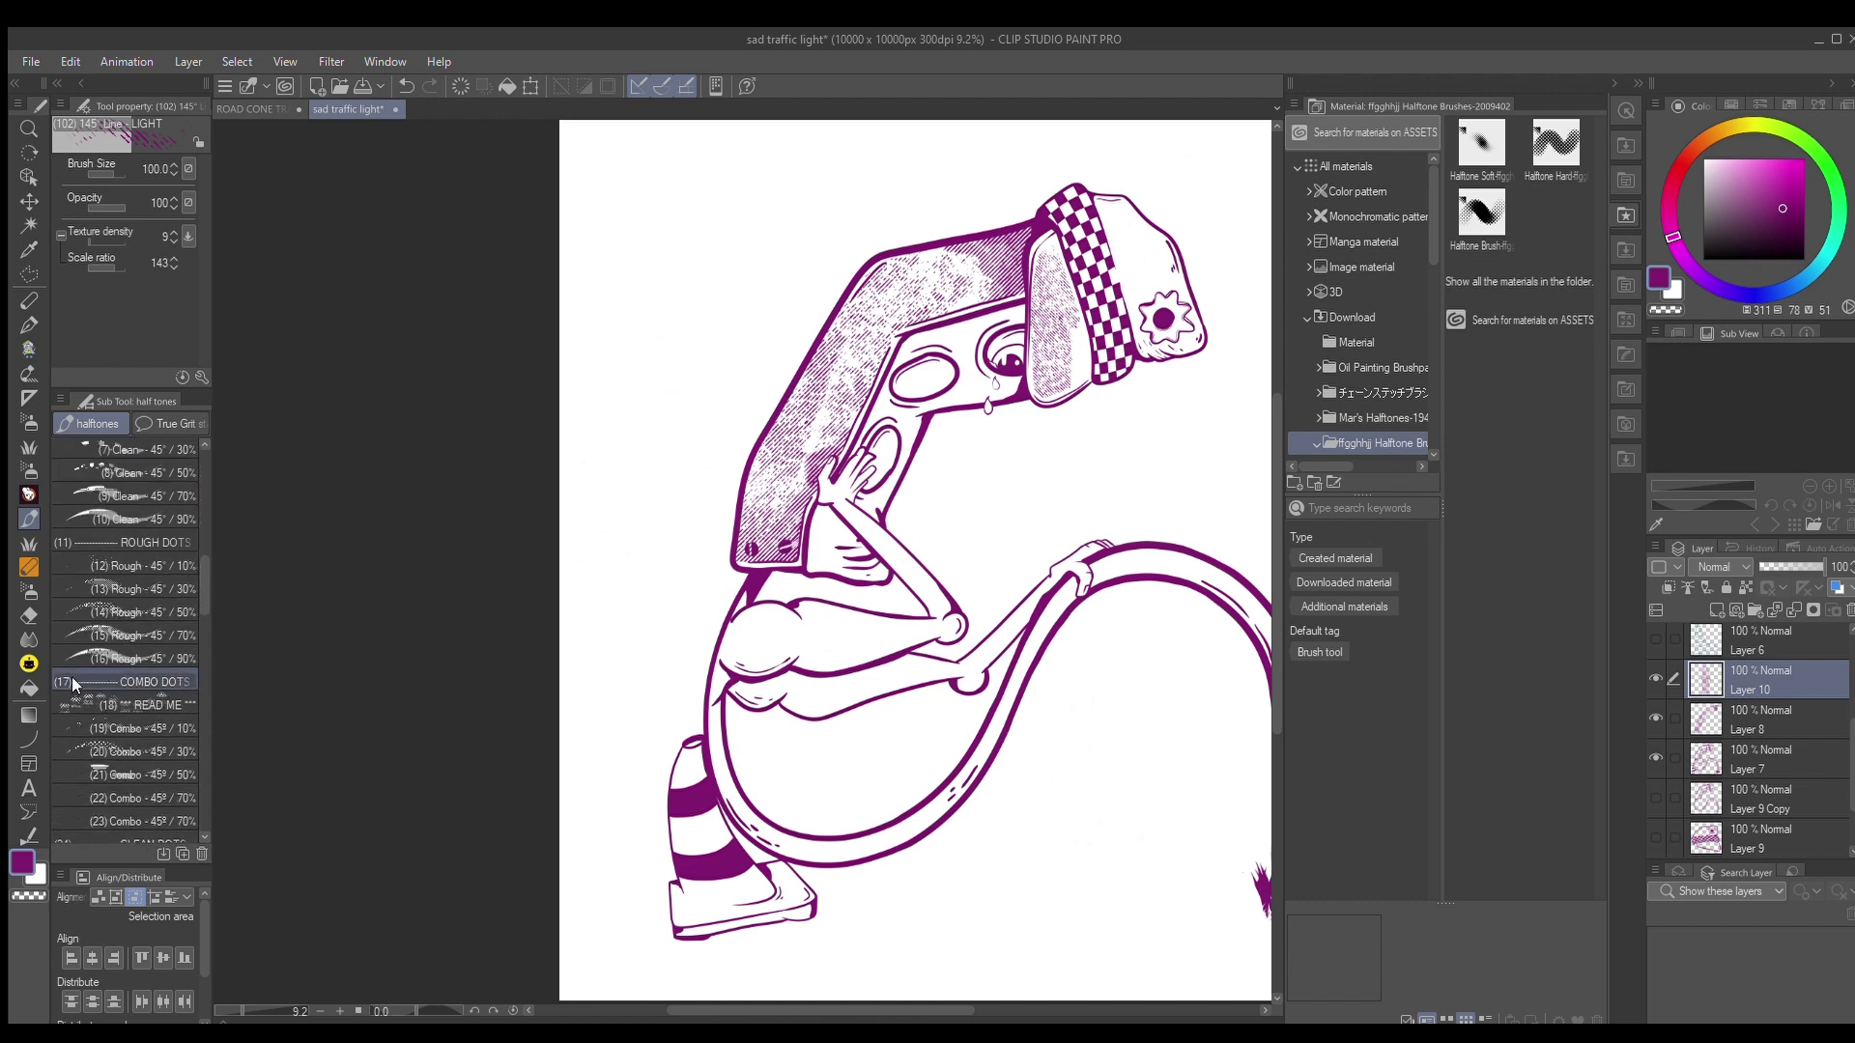
pyautogui.click(97, 751)
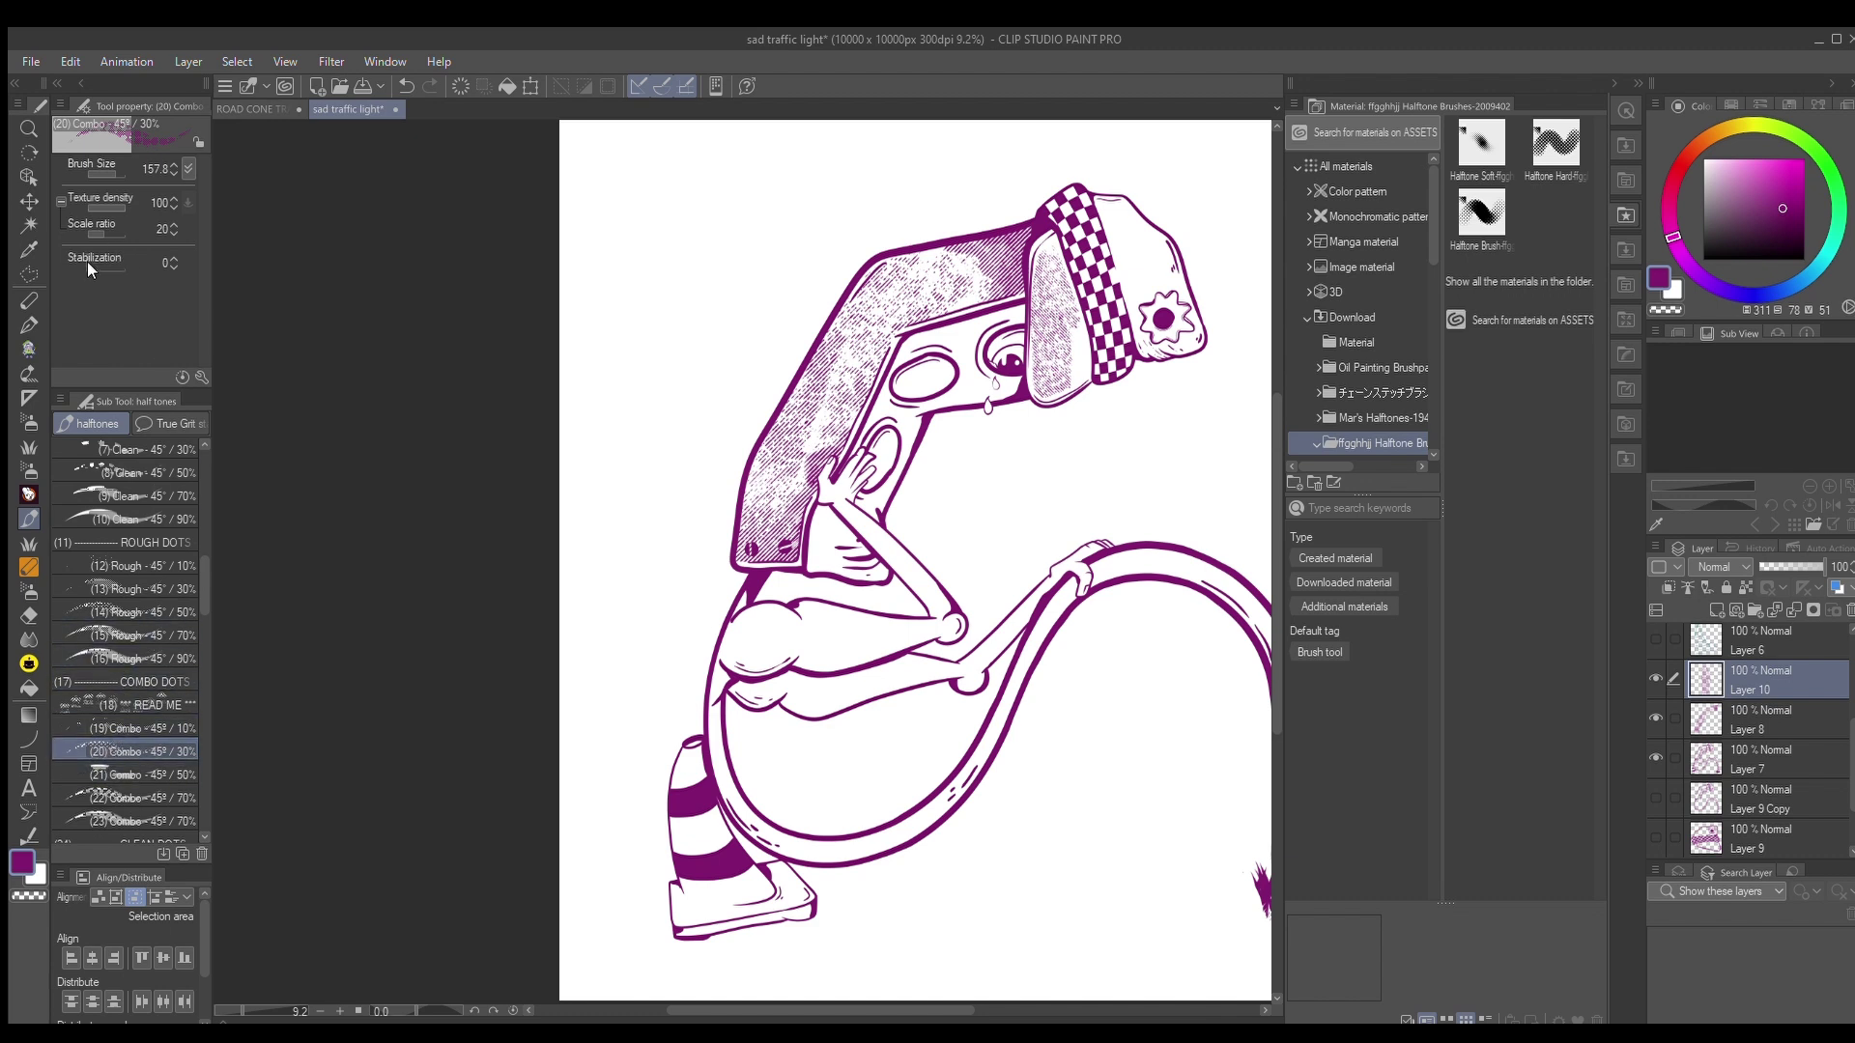
pyautogui.moveTo(96, 222); pyautogui.dragTo(107, 228)
pyautogui.scroll(5, 1130, 208)
pyautogui.moveTo(1109, 228)
pyautogui.mouseDown()
pyautogui.moveTo(1096, 214)
pyautogui.moveTo(1120, 270)
pyautogui.moveTo(1093, 227)
pyautogui.moveTo(1104, 206)
pyautogui.moveTo(1156, 253)
pyautogui.mouseUp()
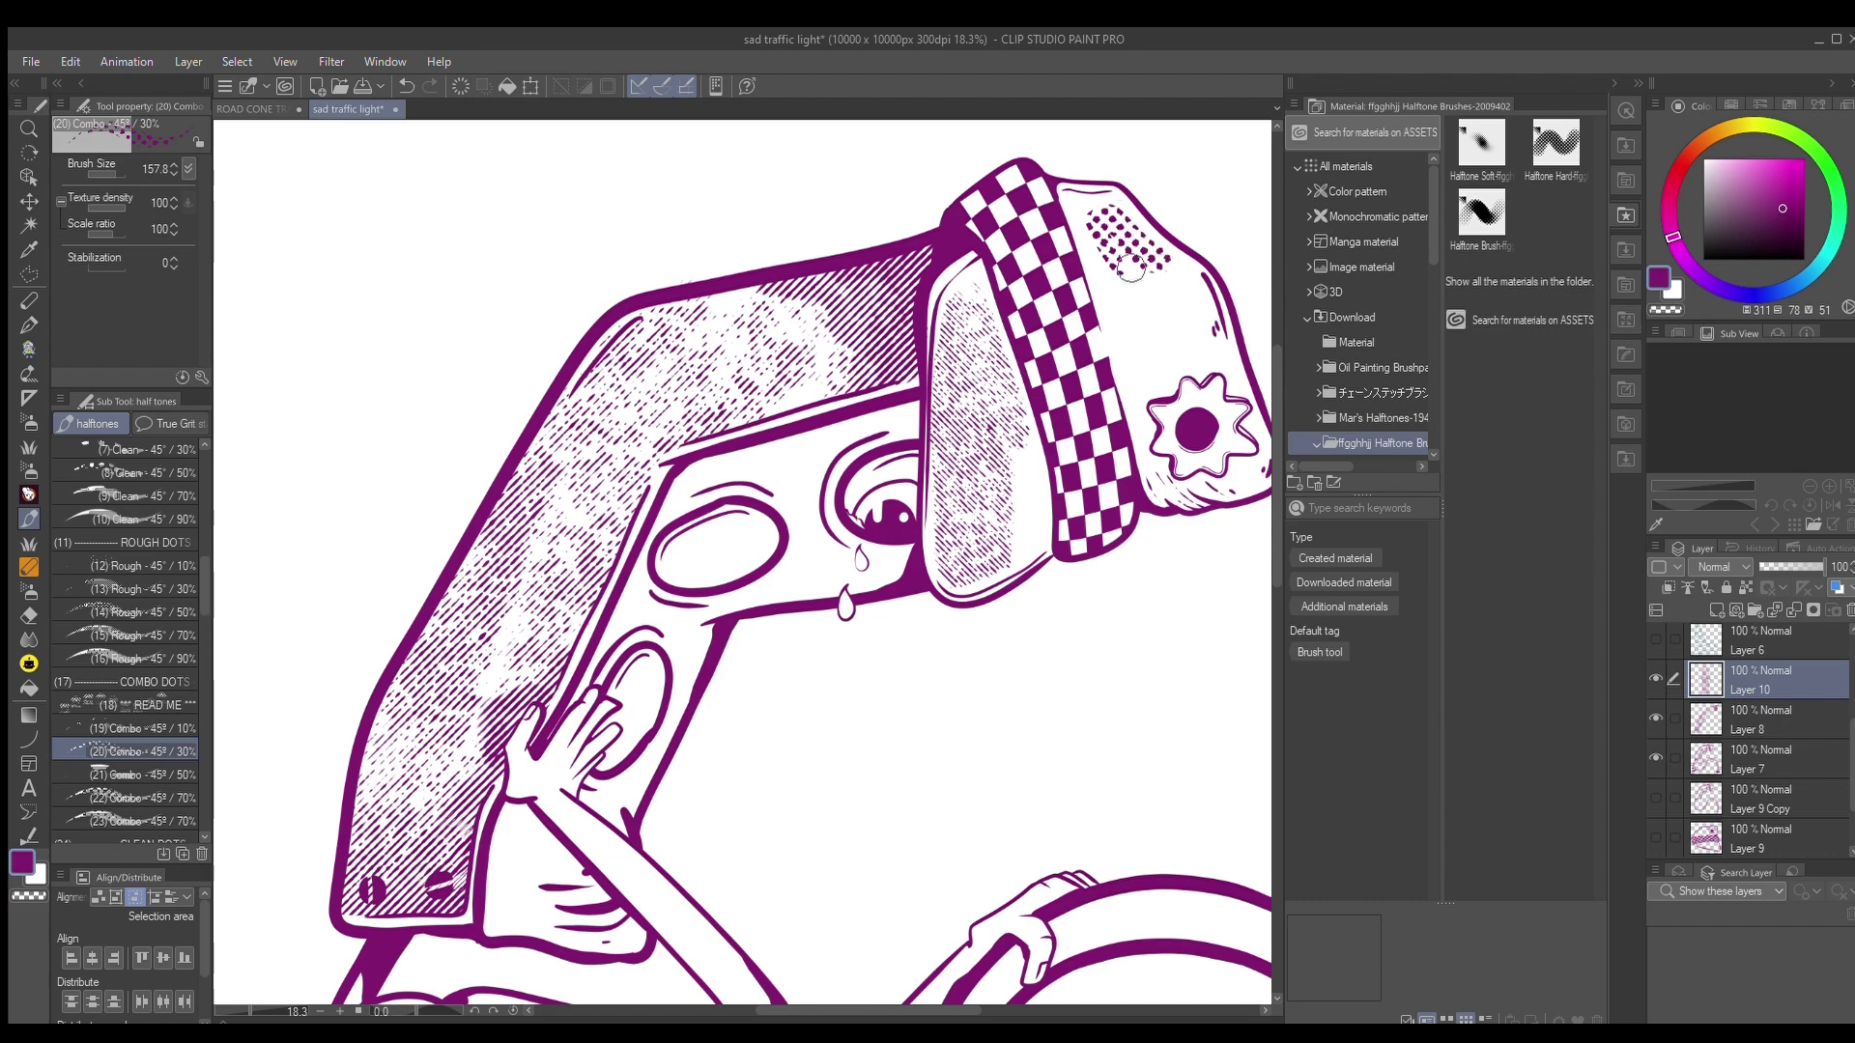
pyautogui.scroll(-4, 1163, 259)
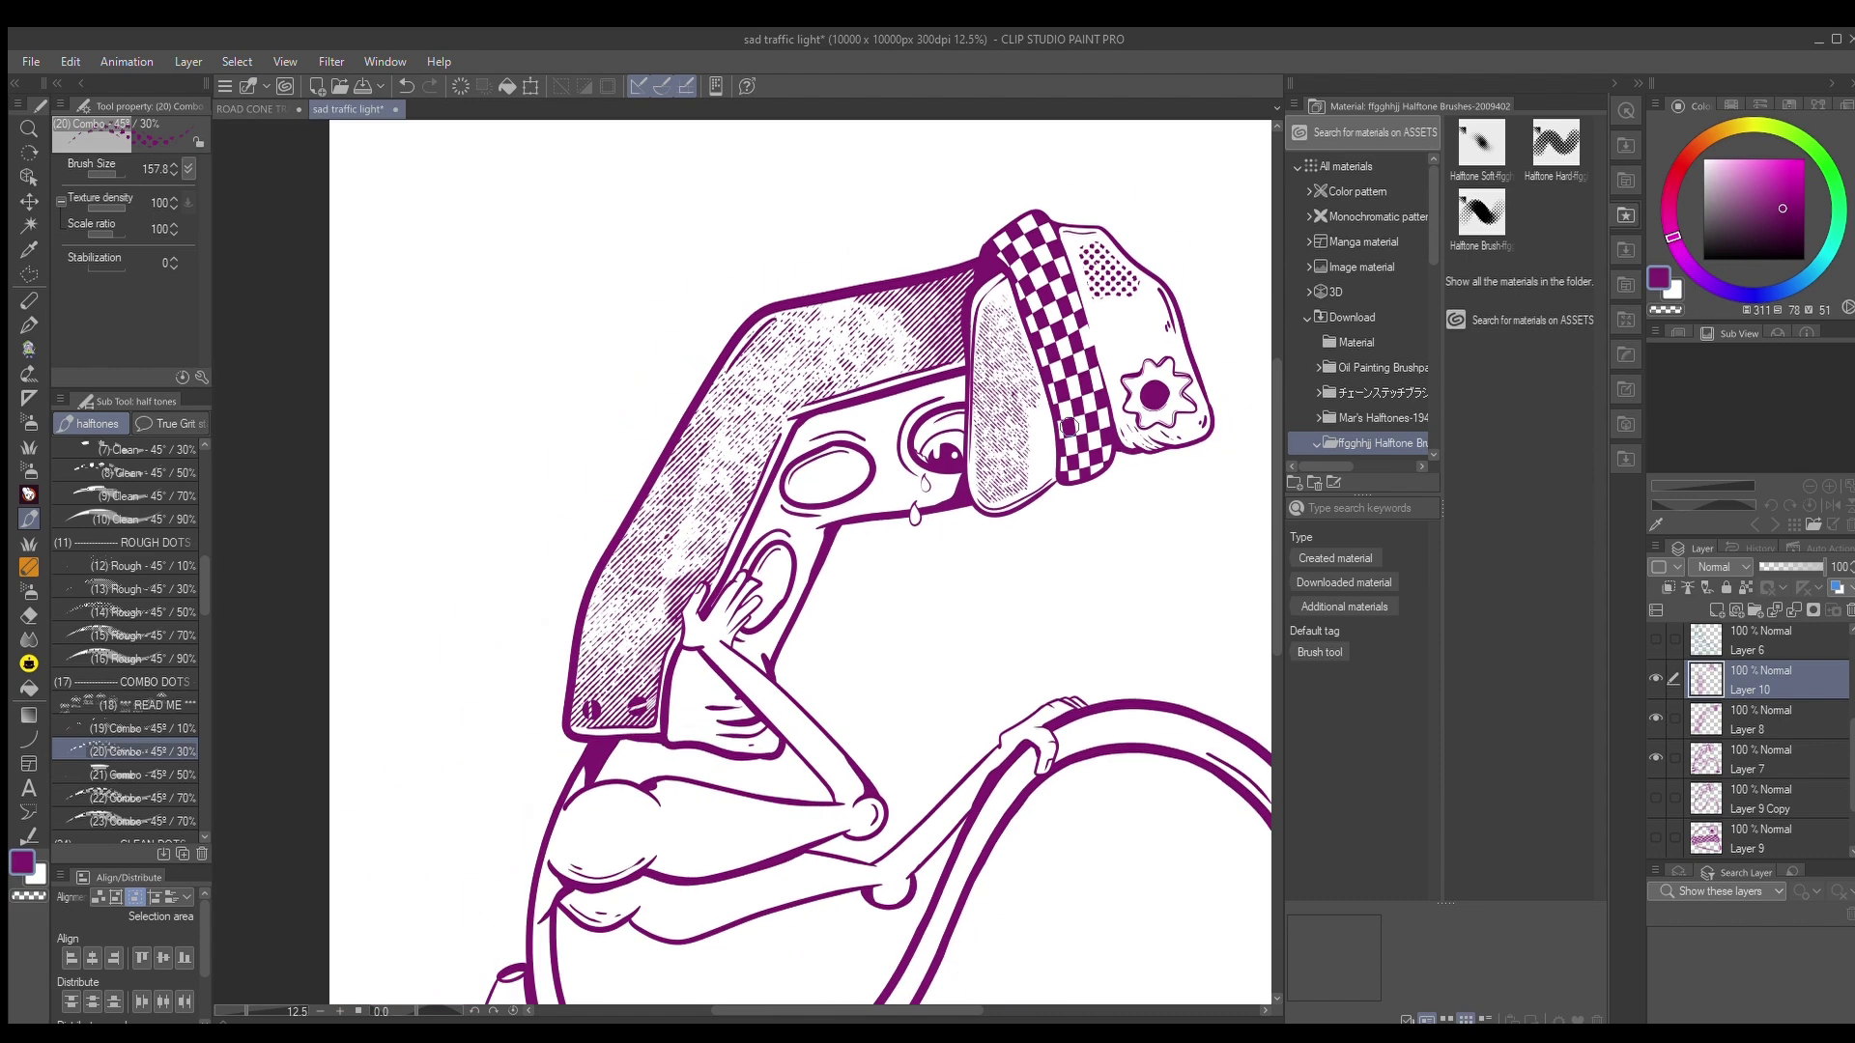
pyautogui.scroll(6, 1184, 448)
pyautogui.moveTo(1216, 446); pyautogui.dragTo(1157, 453)
pyautogui.scroll(-5, 1143, 452)
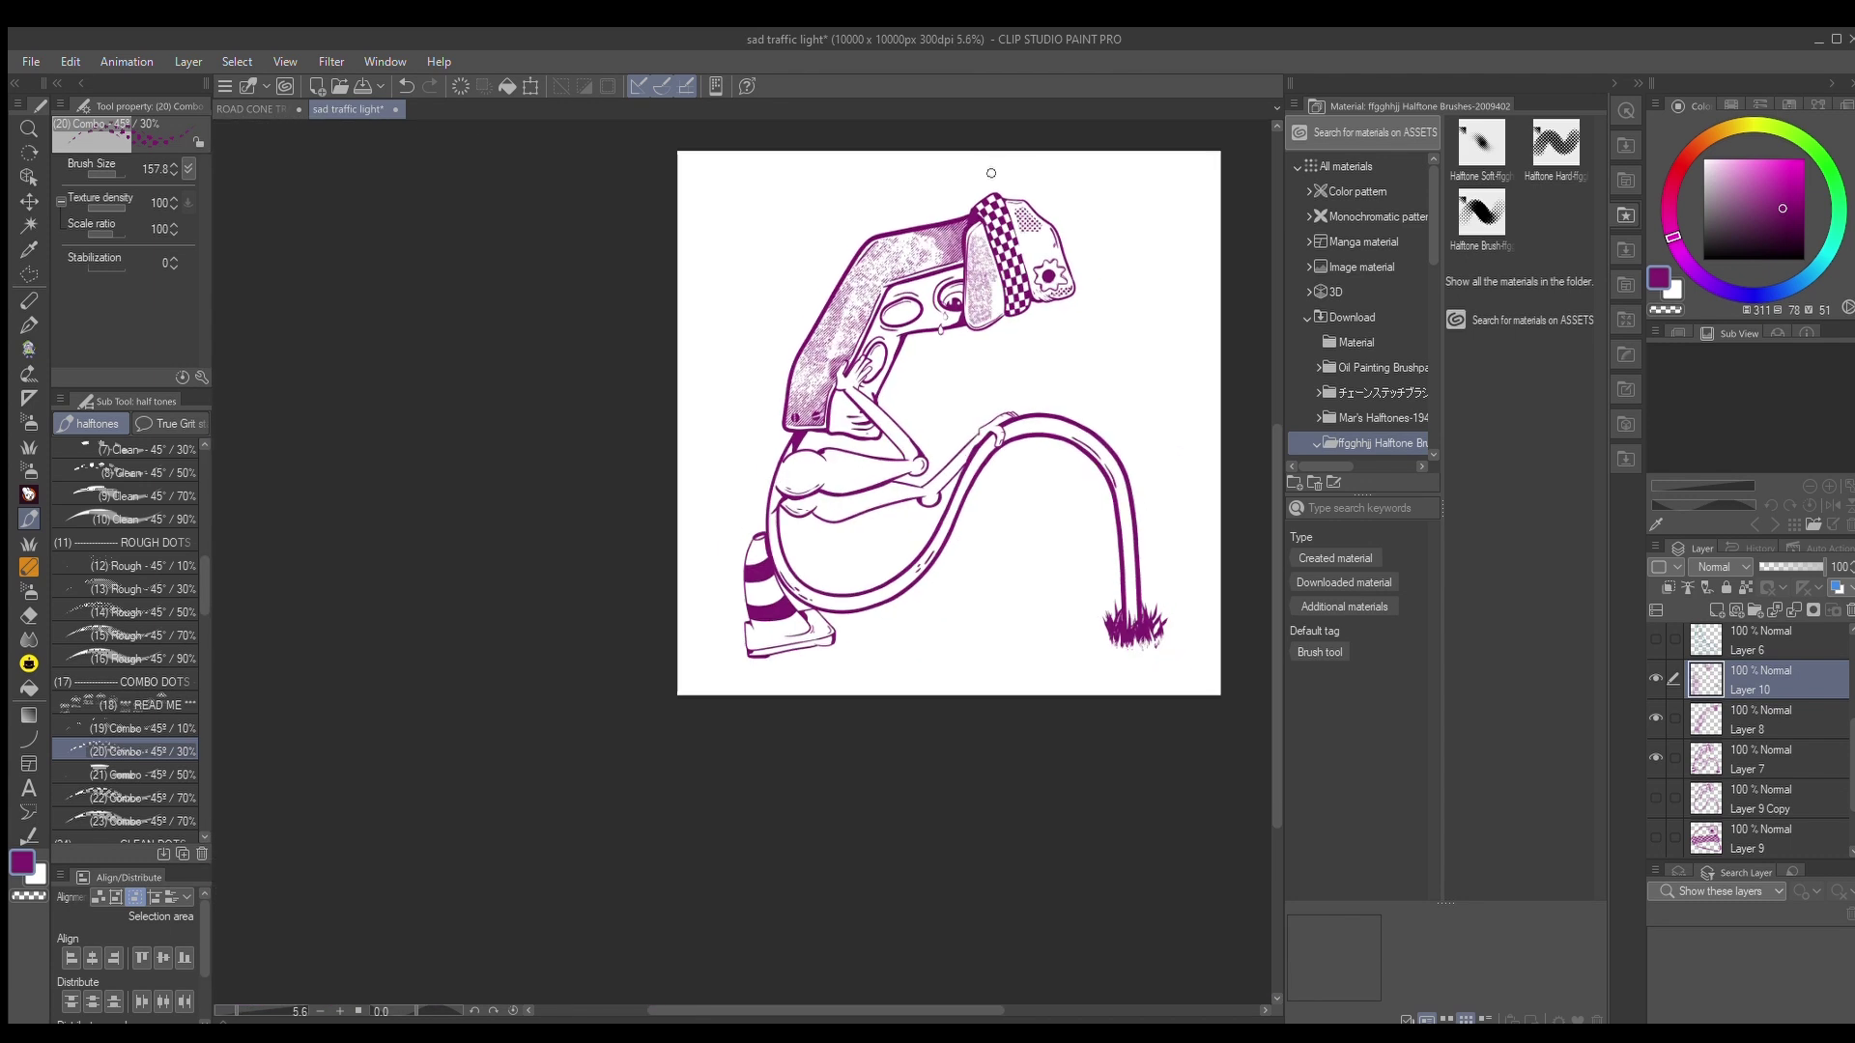
pyautogui.scroll(3, 947, 321)
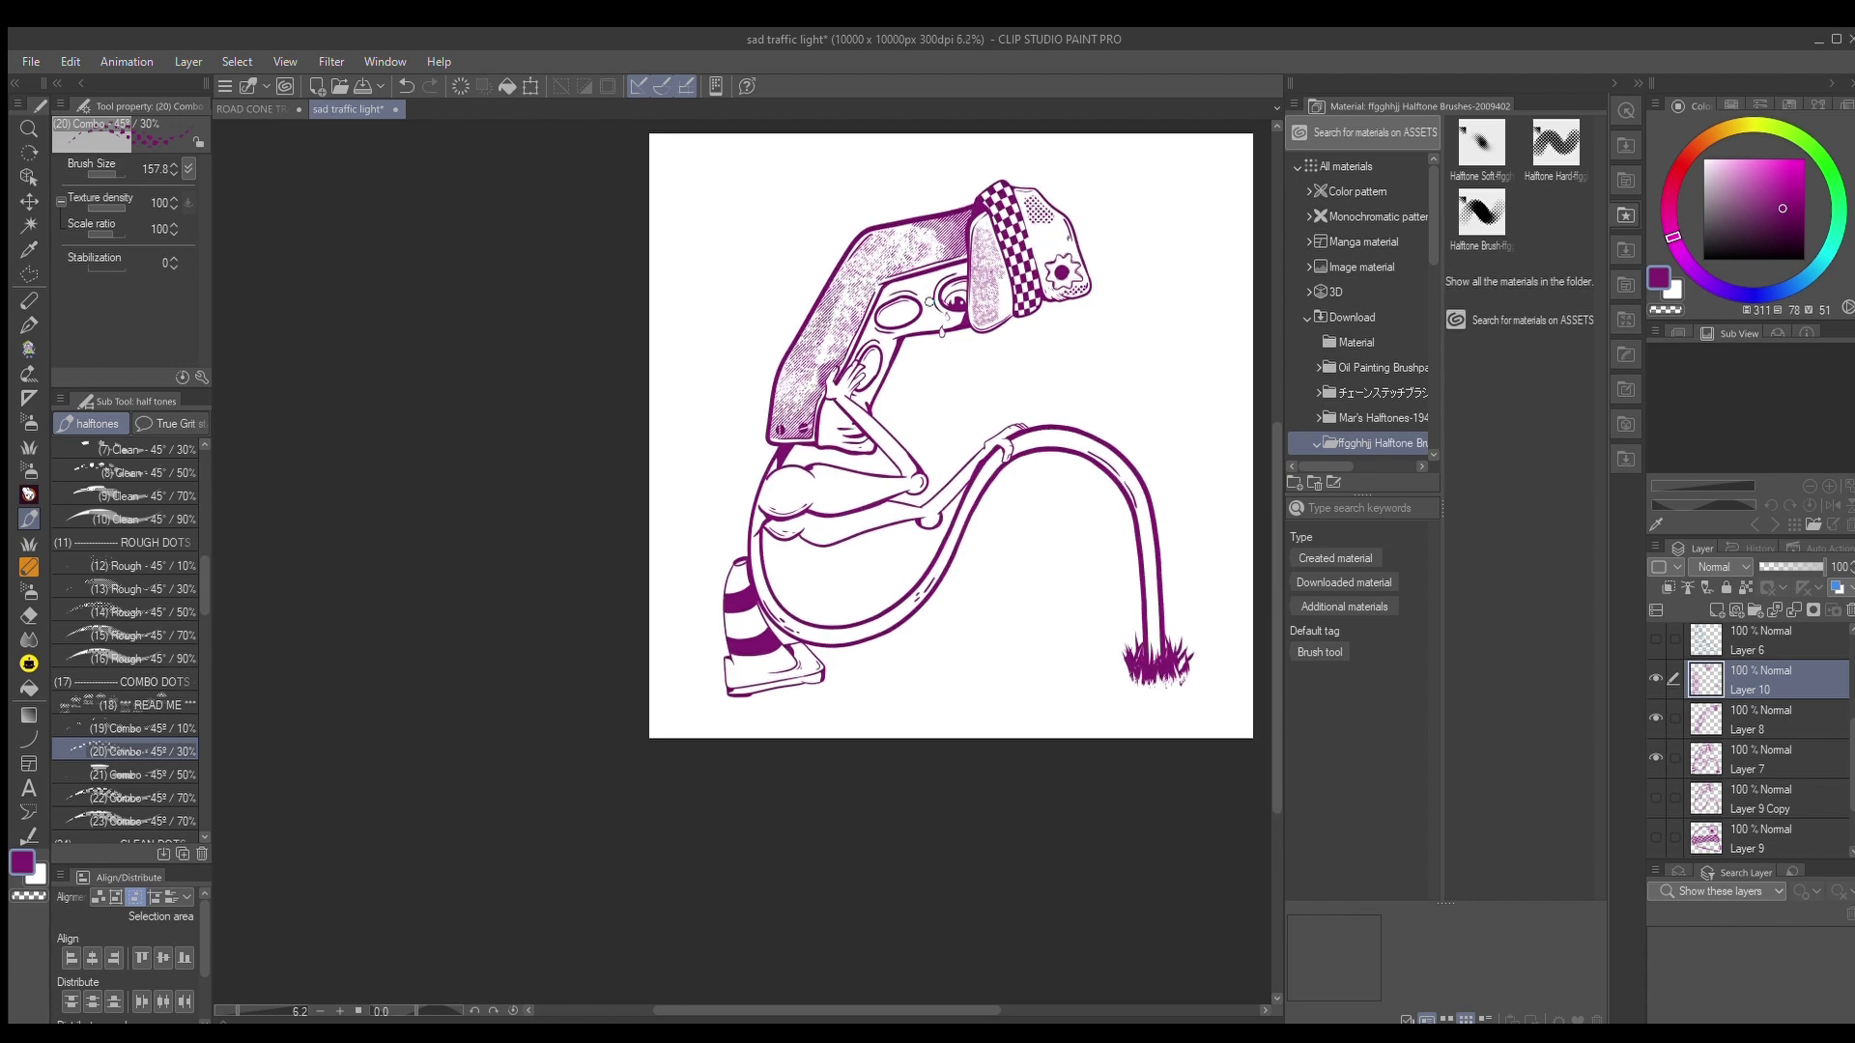
pyautogui.scroll(-2, 1053, 181)
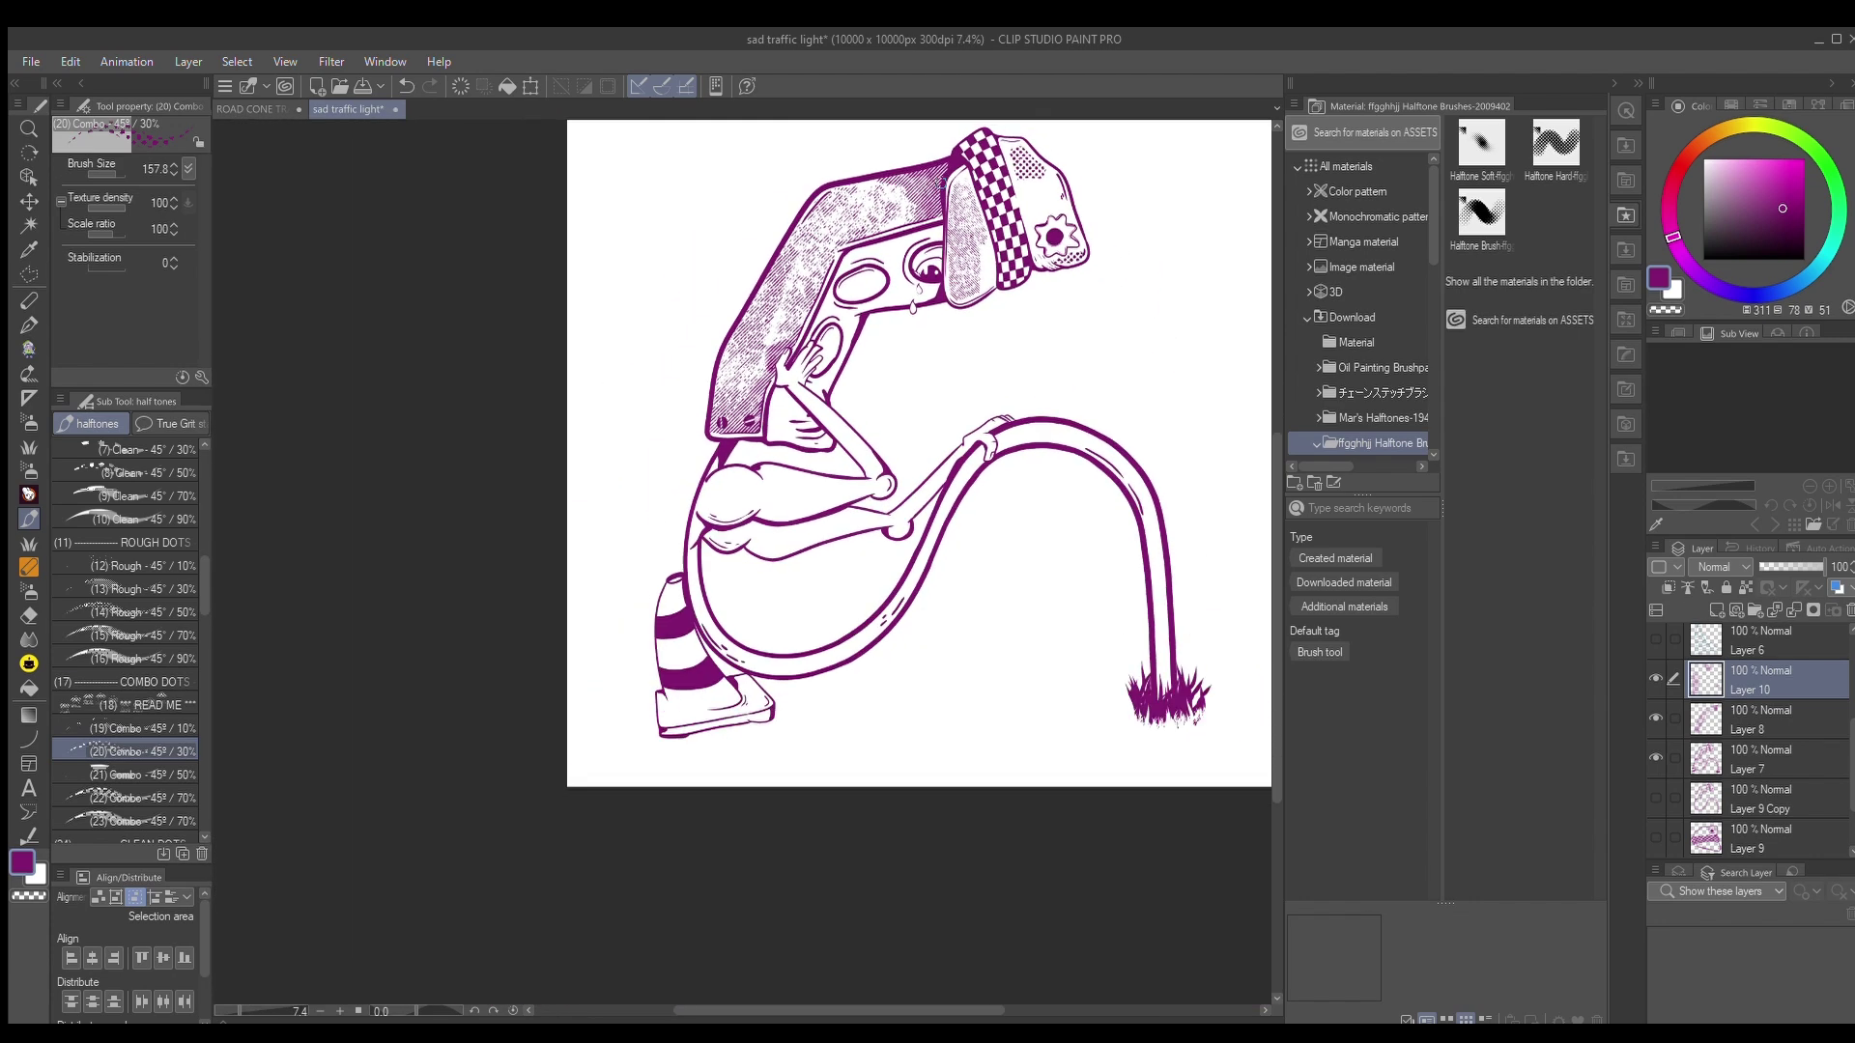
pyautogui.scroll(4, 1127, 470)
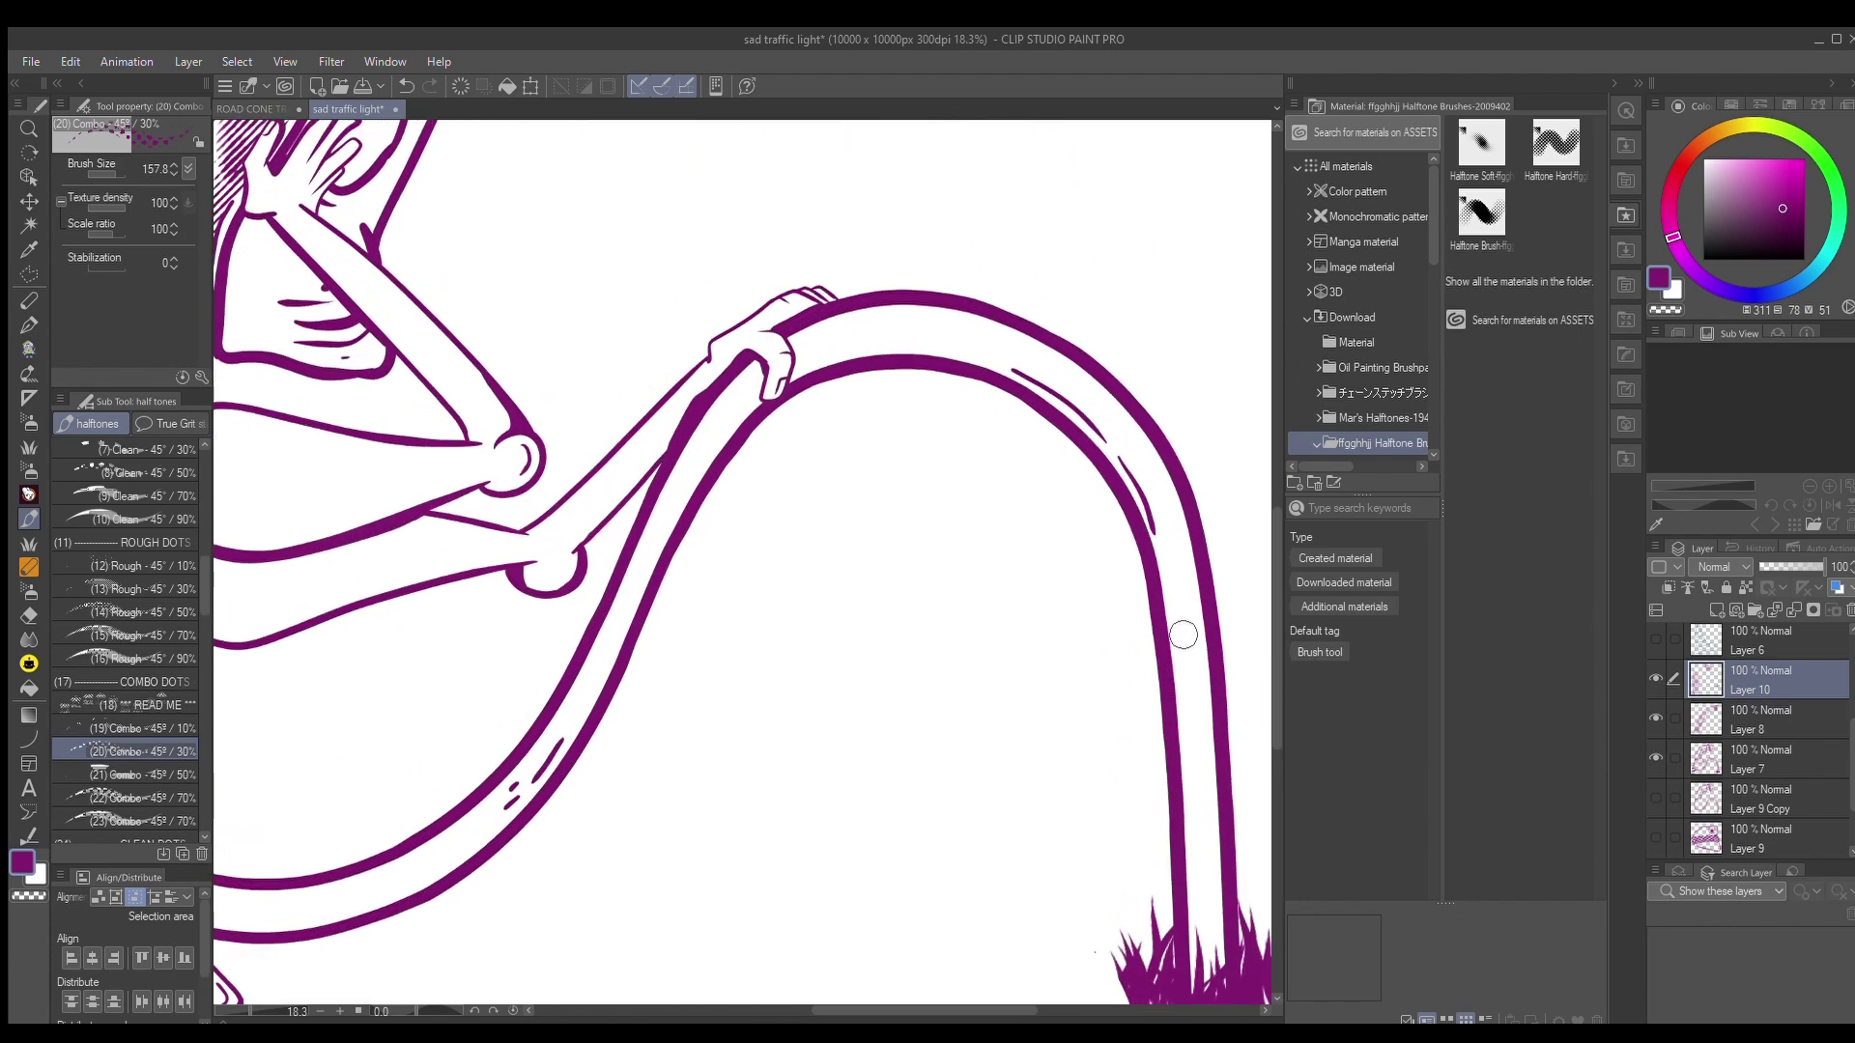
# Add Combo - 45° / 30% dot shading to the curved pole's descending section and to both sides of the gripping hand
pyautogui.moveTo(1192, 787)
pyautogui.mouseDown()
pyautogui.moveTo(1198, 853)
pyautogui.moveTo(1160, 565)
pyautogui.moveTo(1200, 744)
pyautogui.moveTo(1205, 893)
pyautogui.mouseUp()
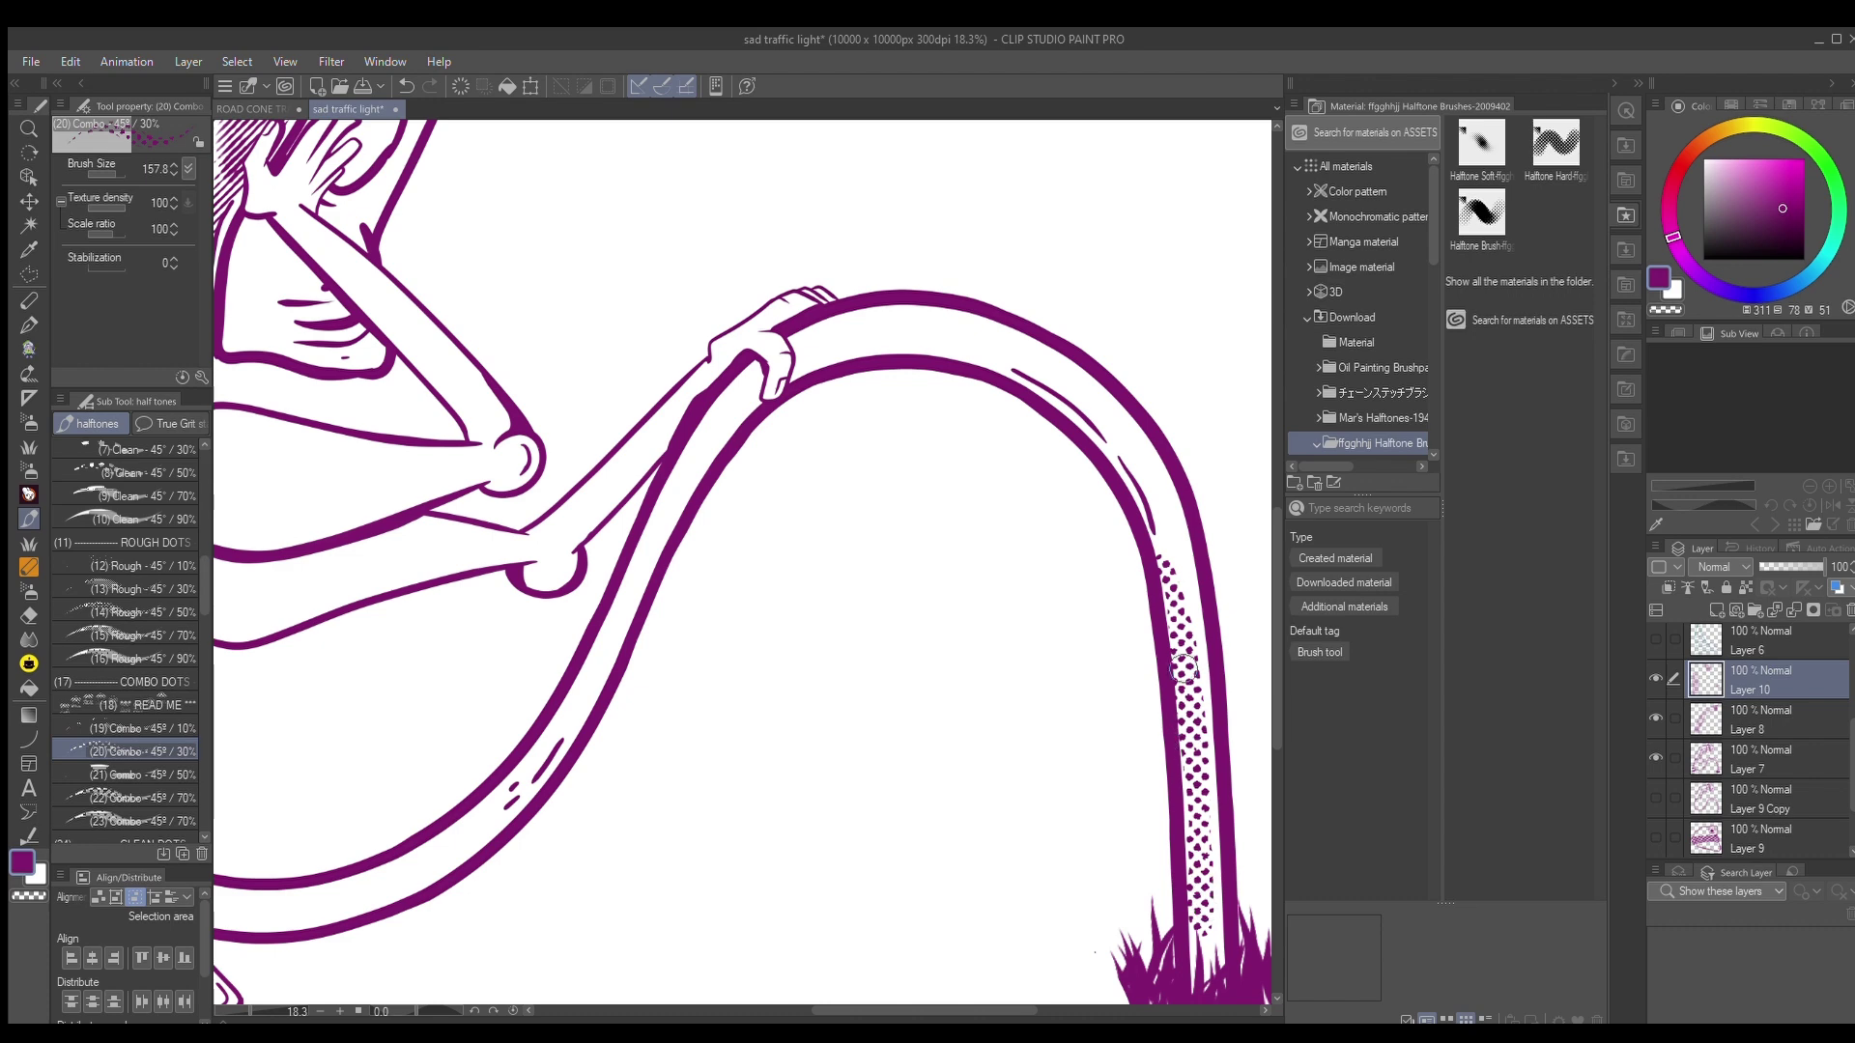
pyautogui.moveTo(1171, 562); pyautogui.dragTo(1161, 538)
pyautogui.scroll(-4, 1162, 538)
pyautogui.scroll(6, 881, 538)
pyautogui.moveTo(911, 362)
pyautogui.mouseDown()
pyautogui.moveTo(863, 455)
pyautogui.moveTo(907, 371)
pyautogui.moveTo(819, 546)
pyautogui.moveTo(896, 431)
pyautogui.moveTo(773, 645)
pyautogui.moveTo(848, 448)
pyautogui.mouseUp()
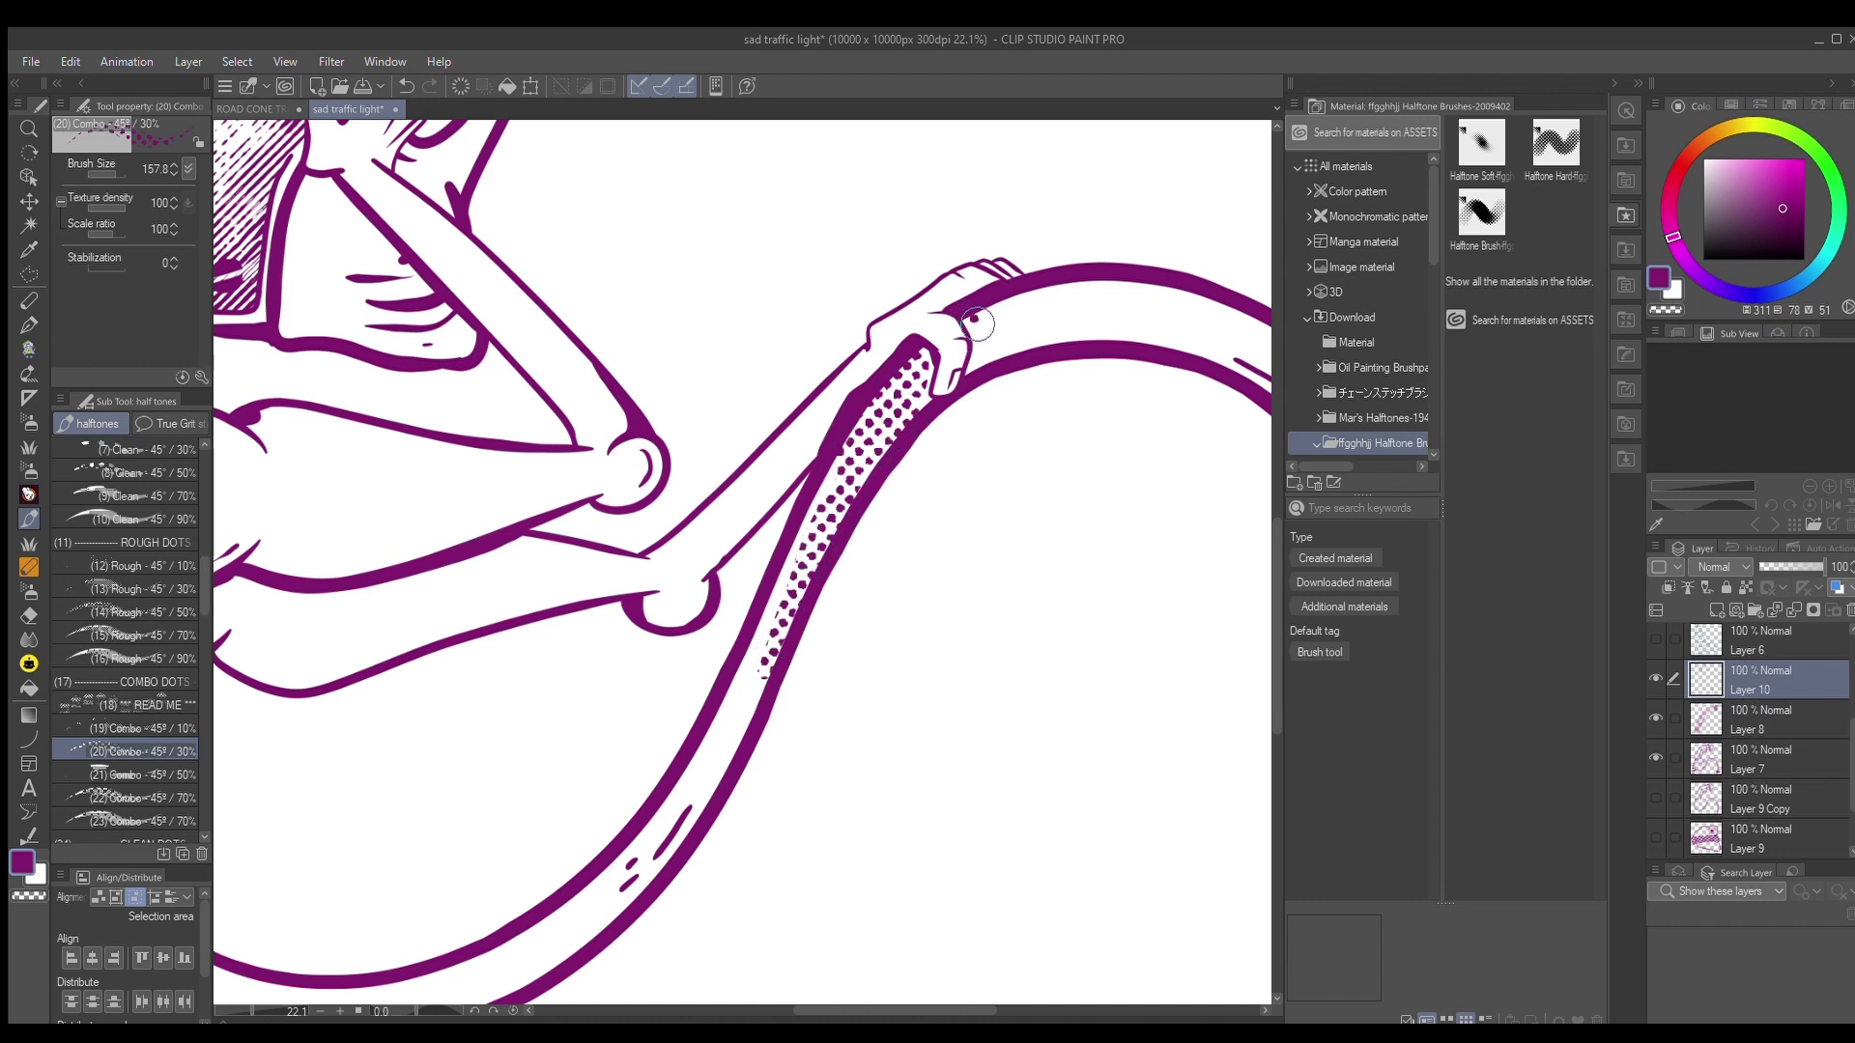
pyautogui.moveTo(976, 365)
pyautogui.mouseDown()
pyautogui.moveTo(978, 310)
pyautogui.moveTo(998, 300)
pyautogui.moveTo(988, 347)
pyautogui.moveTo(1082, 332)
pyautogui.moveTo(1005, 328)
pyautogui.moveTo(1013, 297)
pyautogui.moveTo(1183, 358)
pyautogui.mouseUp()
# Shade the pole with halftone dots just beneath the casing and below the arms beside the traffic cone
pyautogui.scroll(-5, 1160, 353)
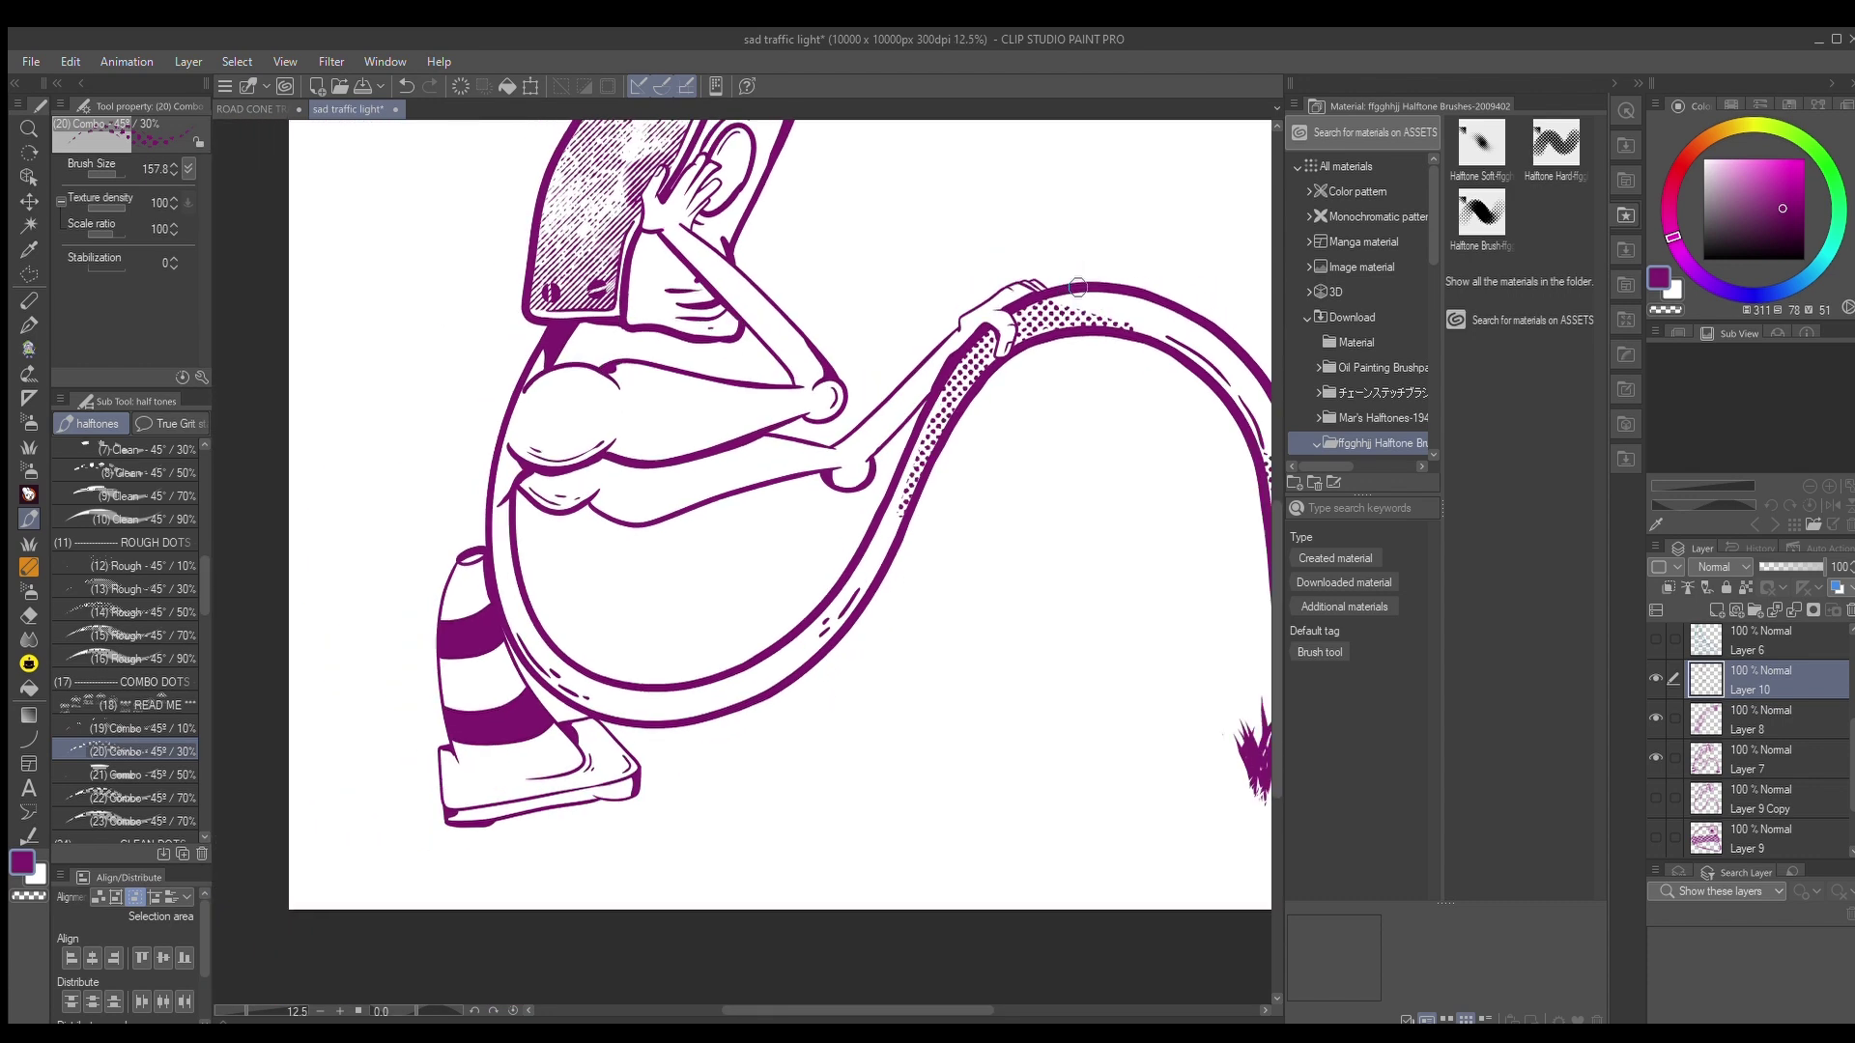
pyautogui.scroll(4, 709, 424)
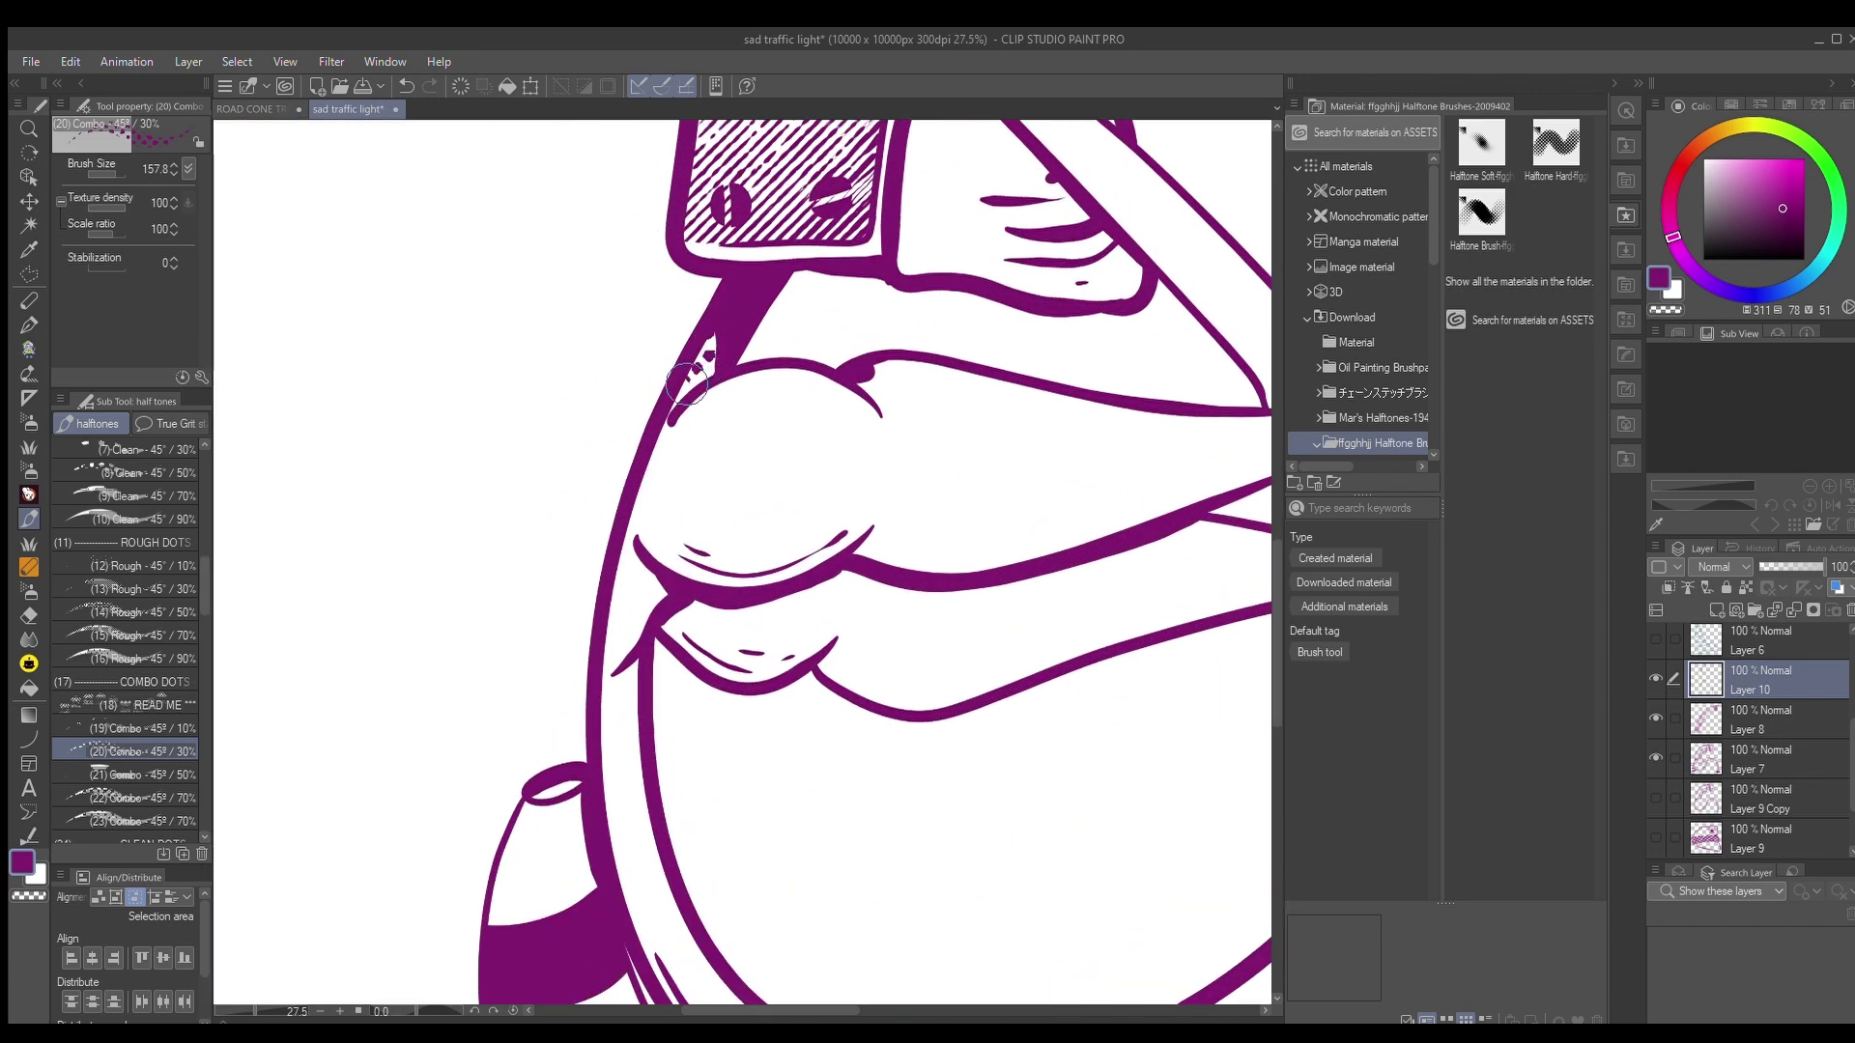
pyautogui.scroll(-1, 634, 497)
pyautogui.scroll(2, 634, 497)
pyautogui.moveTo(648, 541)
pyautogui.mouseDown()
pyautogui.moveTo(640, 634)
pyautogui.moveTo(619, 577)
pyautogui.moveTo(636, 735)
pyautogui.moveTo(649, 626)
pyautogui.moveTo(681, 751)
pyautogui.mouseUp()
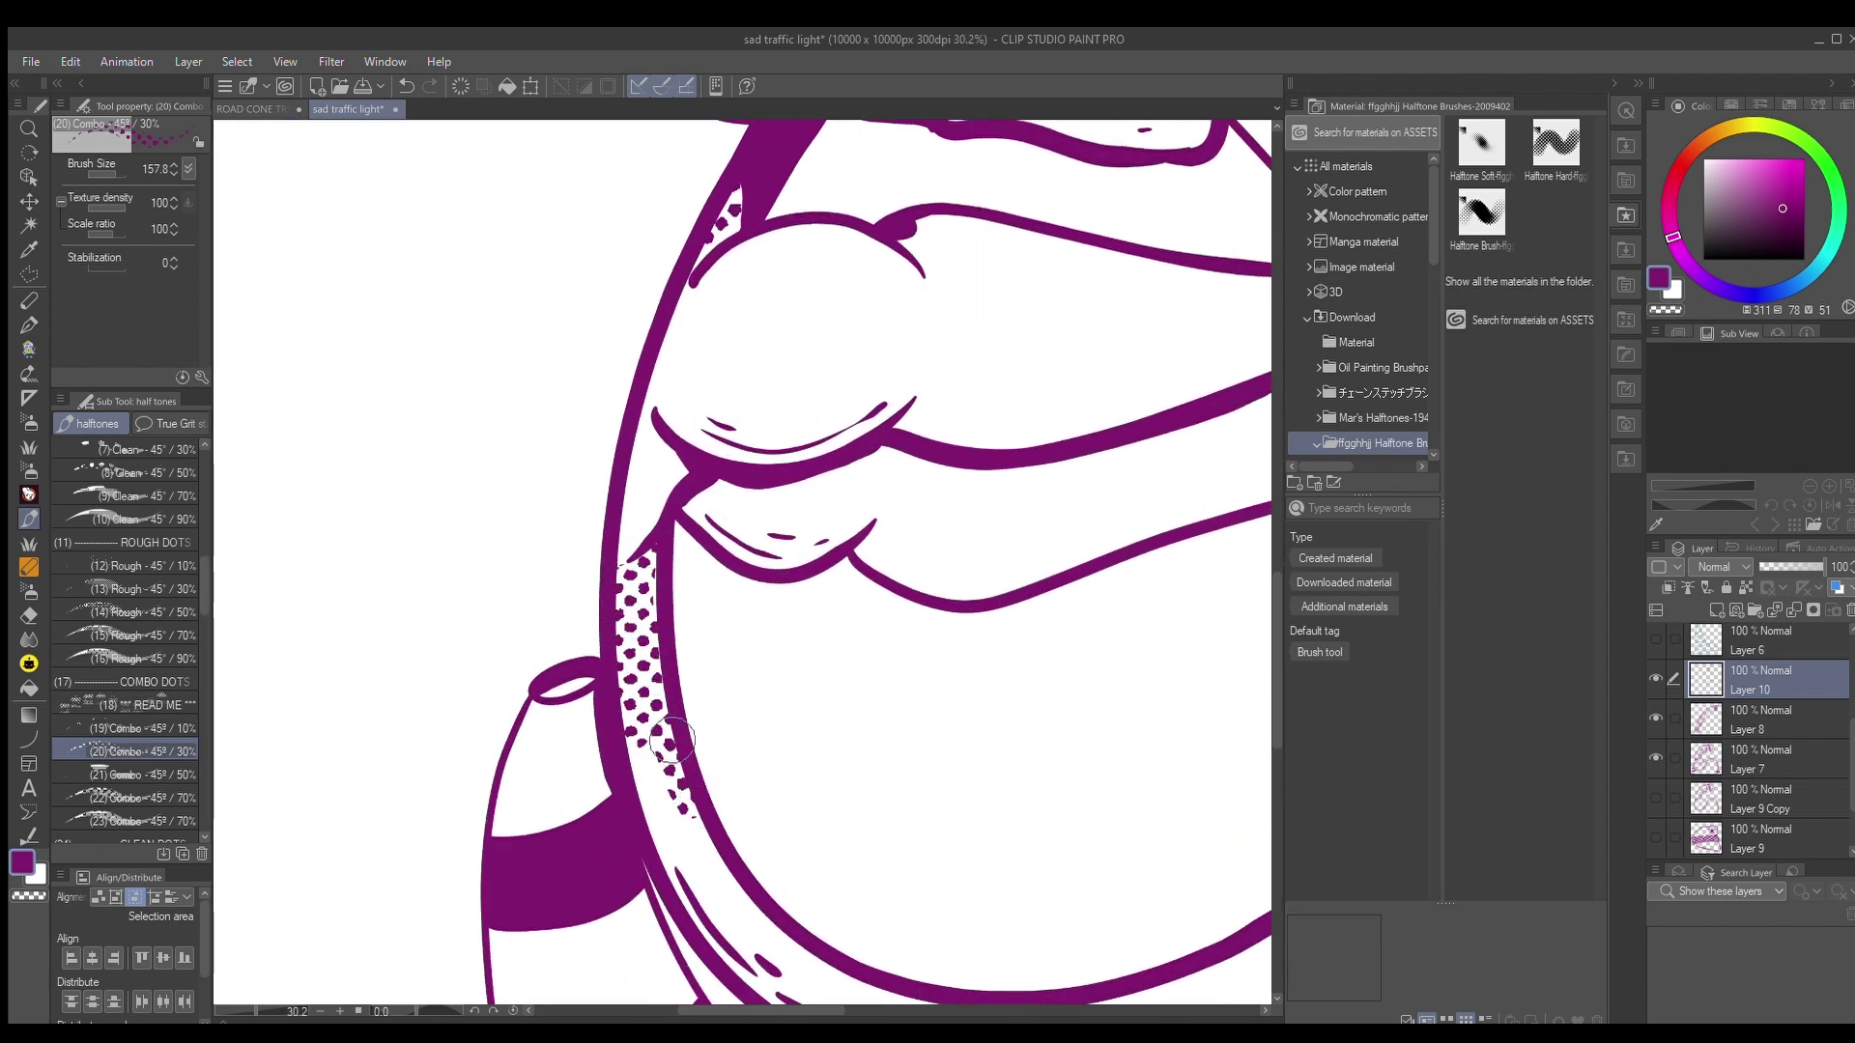
# Add halftone dots along the underside of the nearer arm's shoulder and upper arm
pyautogui.scroll(-3, 656, 484)
pyautogui.scroll(-3, 656, 484)
pyautogui.scroll(5, 706, 488)
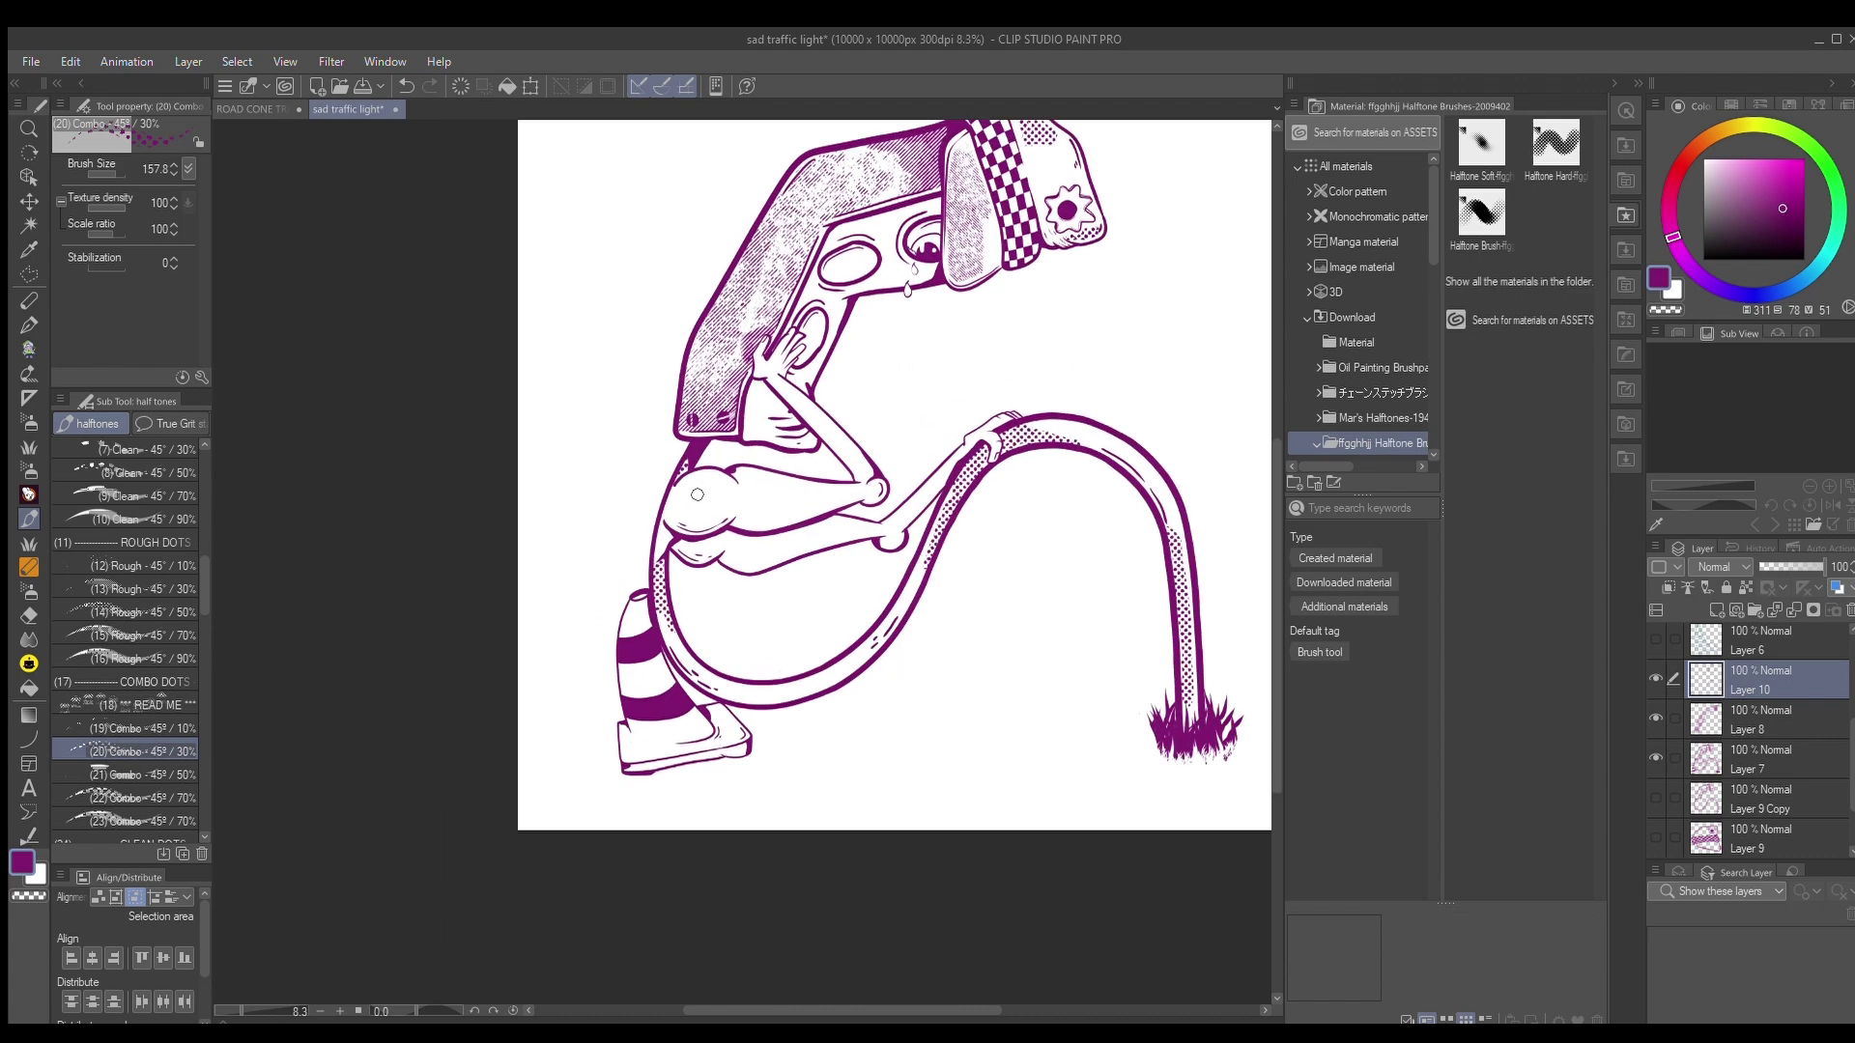
pyautogui.moveTo(750, 534)
pyautogui.mouseDown()
pyautogui.moveTo(685, 569)
pyautogui.moveTo(626, 555)
pyautogui.moveTo(681, 561)
pyautogui.moveTo(732, 534)
pyautogui.moveTo(686, 553)
pyautogui.moveTo(604, 524)
pyautogui.moveTo(692, 534)
pyautogui.moveTo(735, 516)
pyautogui.moveTo(611, 525)
pyautogui.mouseUp()
pyautogui.moveTo(833, 562)
pyautogui.mouseDown()
pyautogui.moveTo(898, 557)
pyautogui.moveTo(1034, 505)
pyautogui.moveTo(831, 556)
pyautogui.mouseUp()
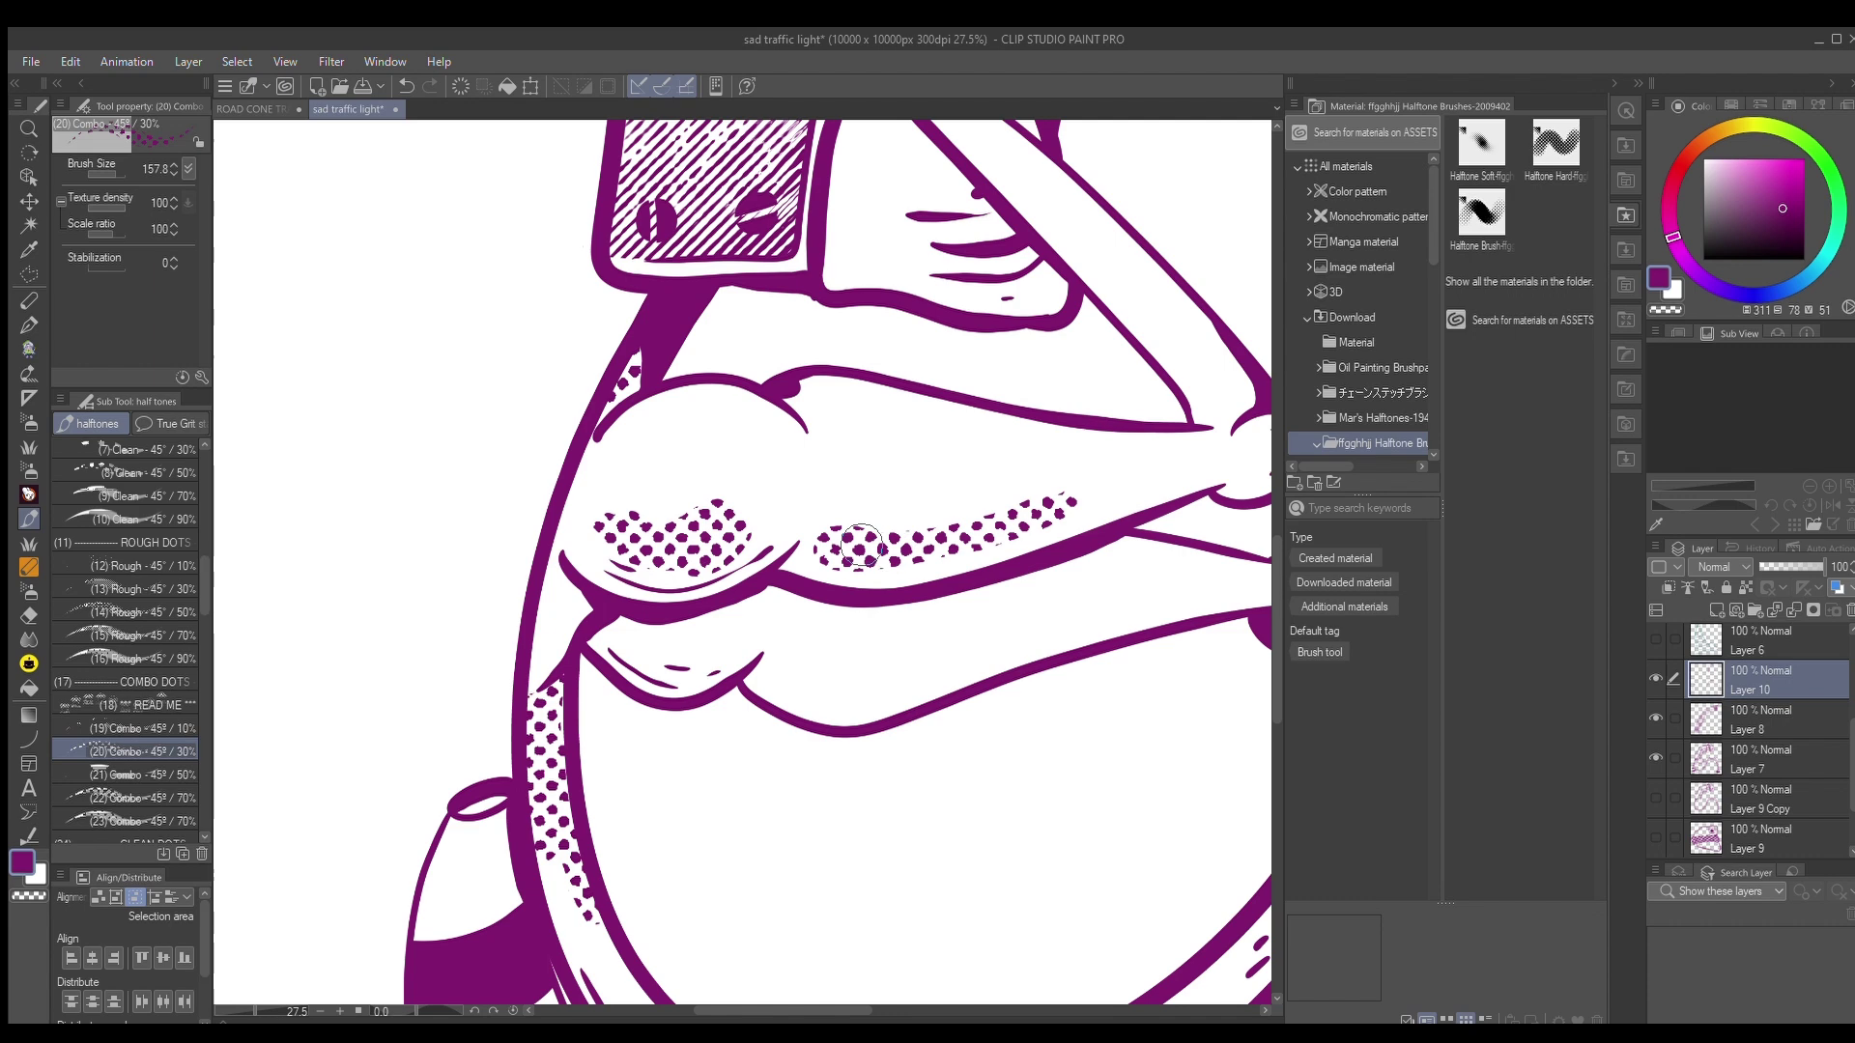
# Shade the raised forearm's outer edge and the underside of the farther upper arm with halftone dots
pyautogui.scroll(-5, 848, 536)
pyautogui.scroll(5, 944, 446)
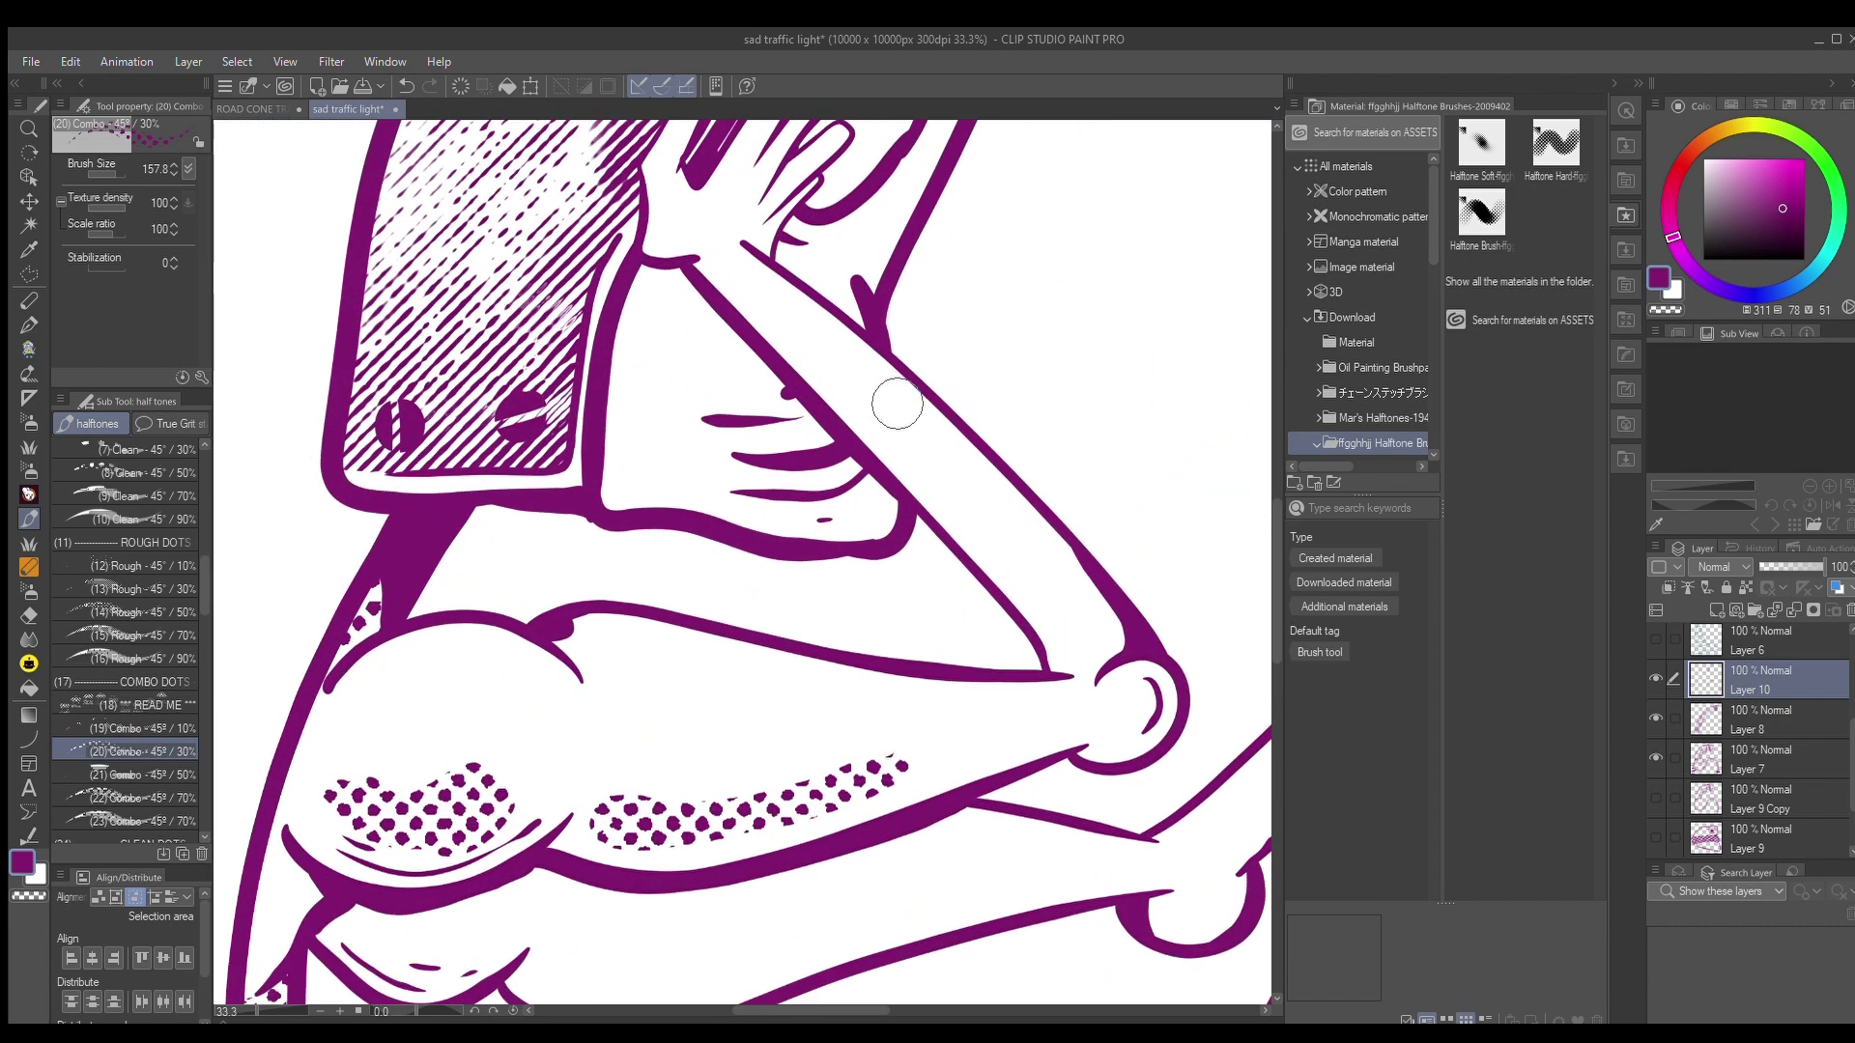
pyautogui.moveTo(903, 402)
pyautogui.mouseDown()
pyautogui.moveTo(1056, 577)
pyautogui.moveTo(860, 374)
pyautogui.mouseUp()
pyautogui.scroll(-3, 845, 439)
pyautogui.scroll(4, 725, 641)
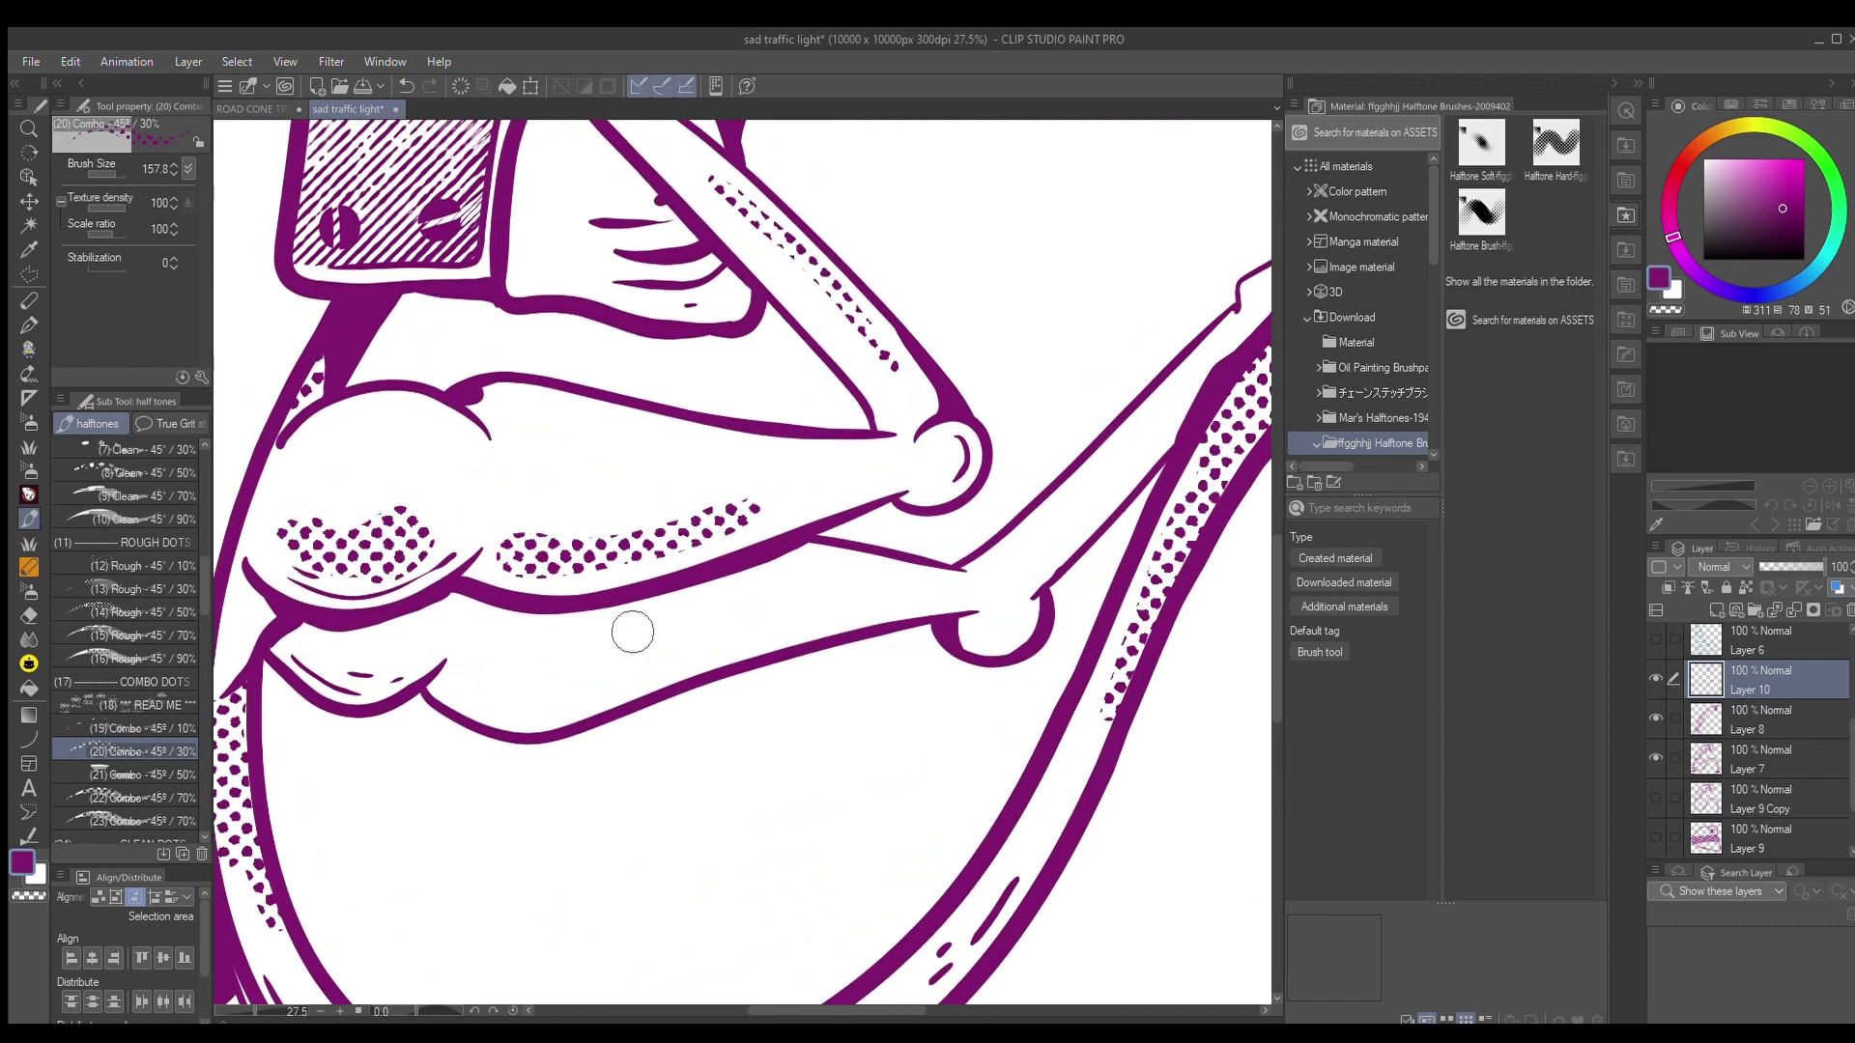
pyautogui.moveTo(468, 692)
pyautogui.mouseDown()
pyautogui.moveTo(526, 712)
pyautogui.moveTo(774, 636)
pyautogui.moveTo(498, 697)
pyautogui.moveTo(526, 714)
pyautogui.moveTo(642, 704)
pyautogui.moveTo(769, 631)
pyautogui.mouseUp()
# Add halftone dots to the farther arm's elbow and along its forearm toward the gripping hand
pyautogui.scroll(-4, 773, 630)
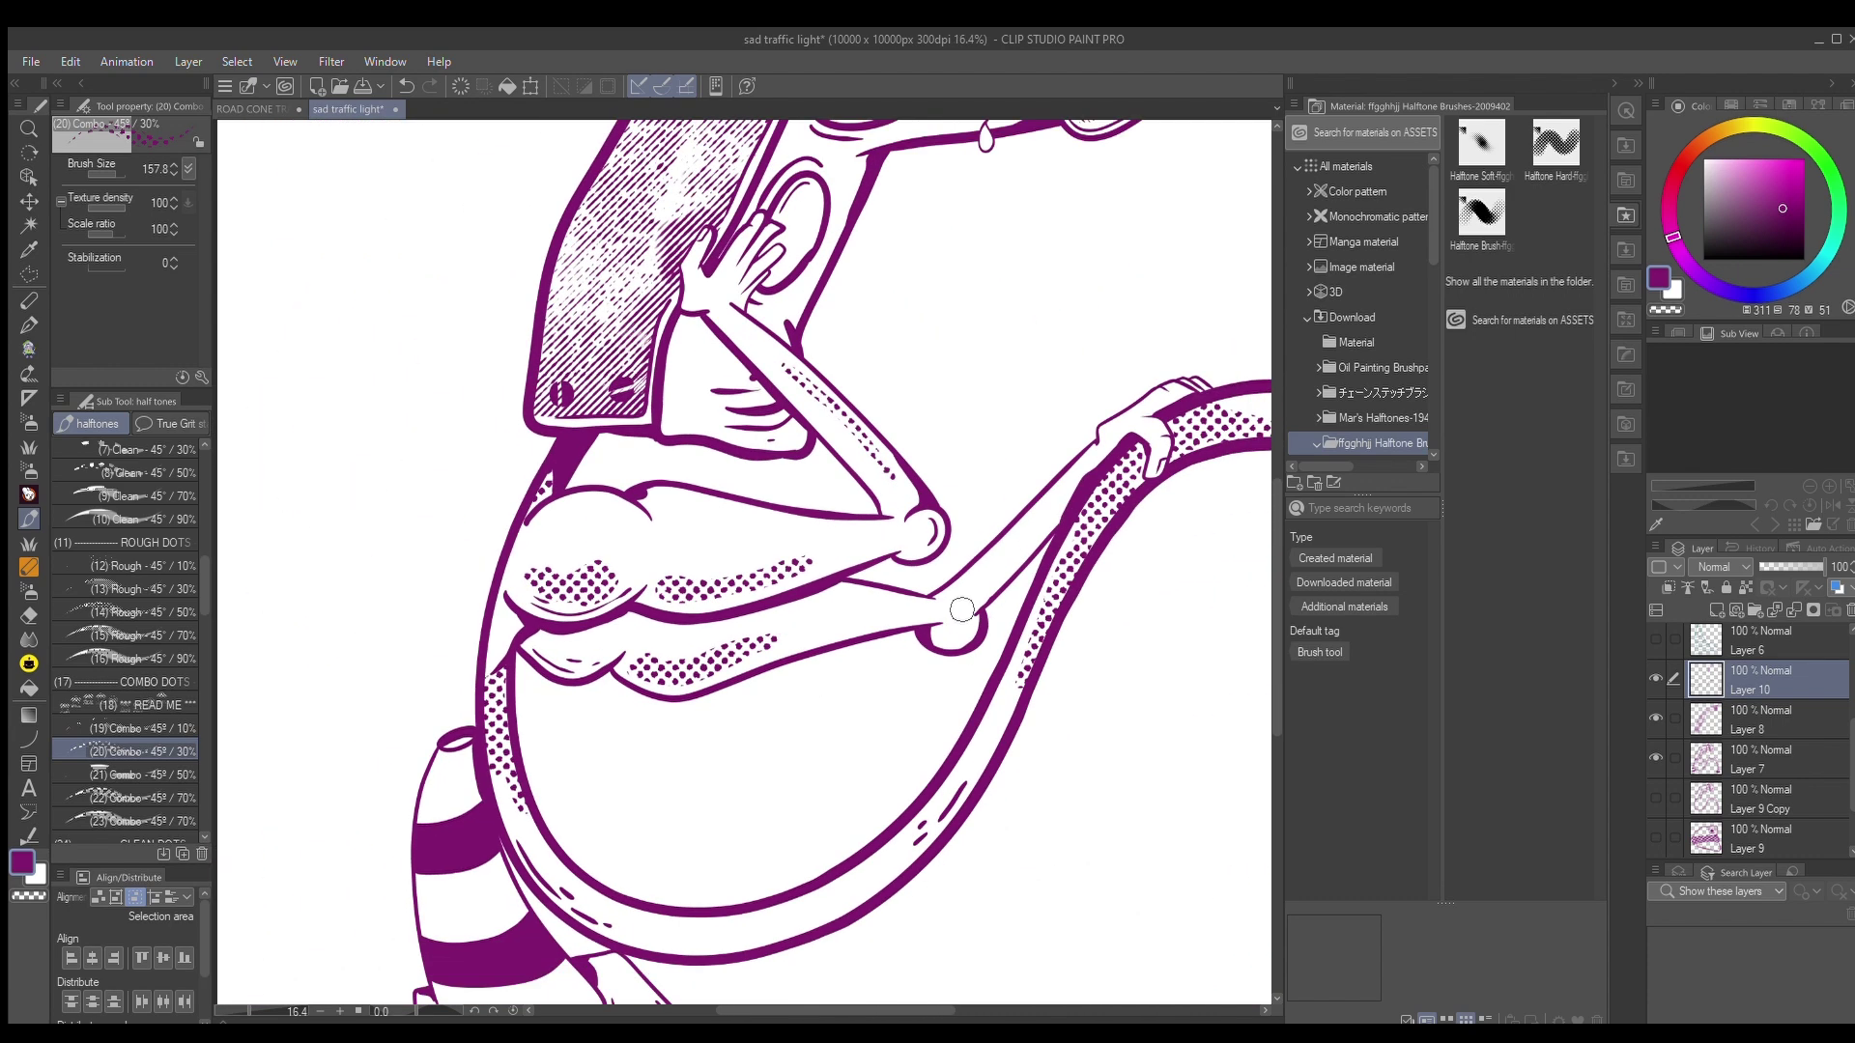
pyautogui.scroll(4, 952, 627)
pyautogui.moveTo(967, 632); pyautogui.dragTo(938, 637)
pyautogui.scroll(-4, 939, 637)
pyautogui.scroll(3, 1085, 484)
pyautogui.moveTo(1089, 480); pyautogui.dragTo(1034, 526)
# Choose the Grainy - 60° / 10% halftone brush and set its scale ratio to 170
pyautogui.scroll(-6, 966, 541)
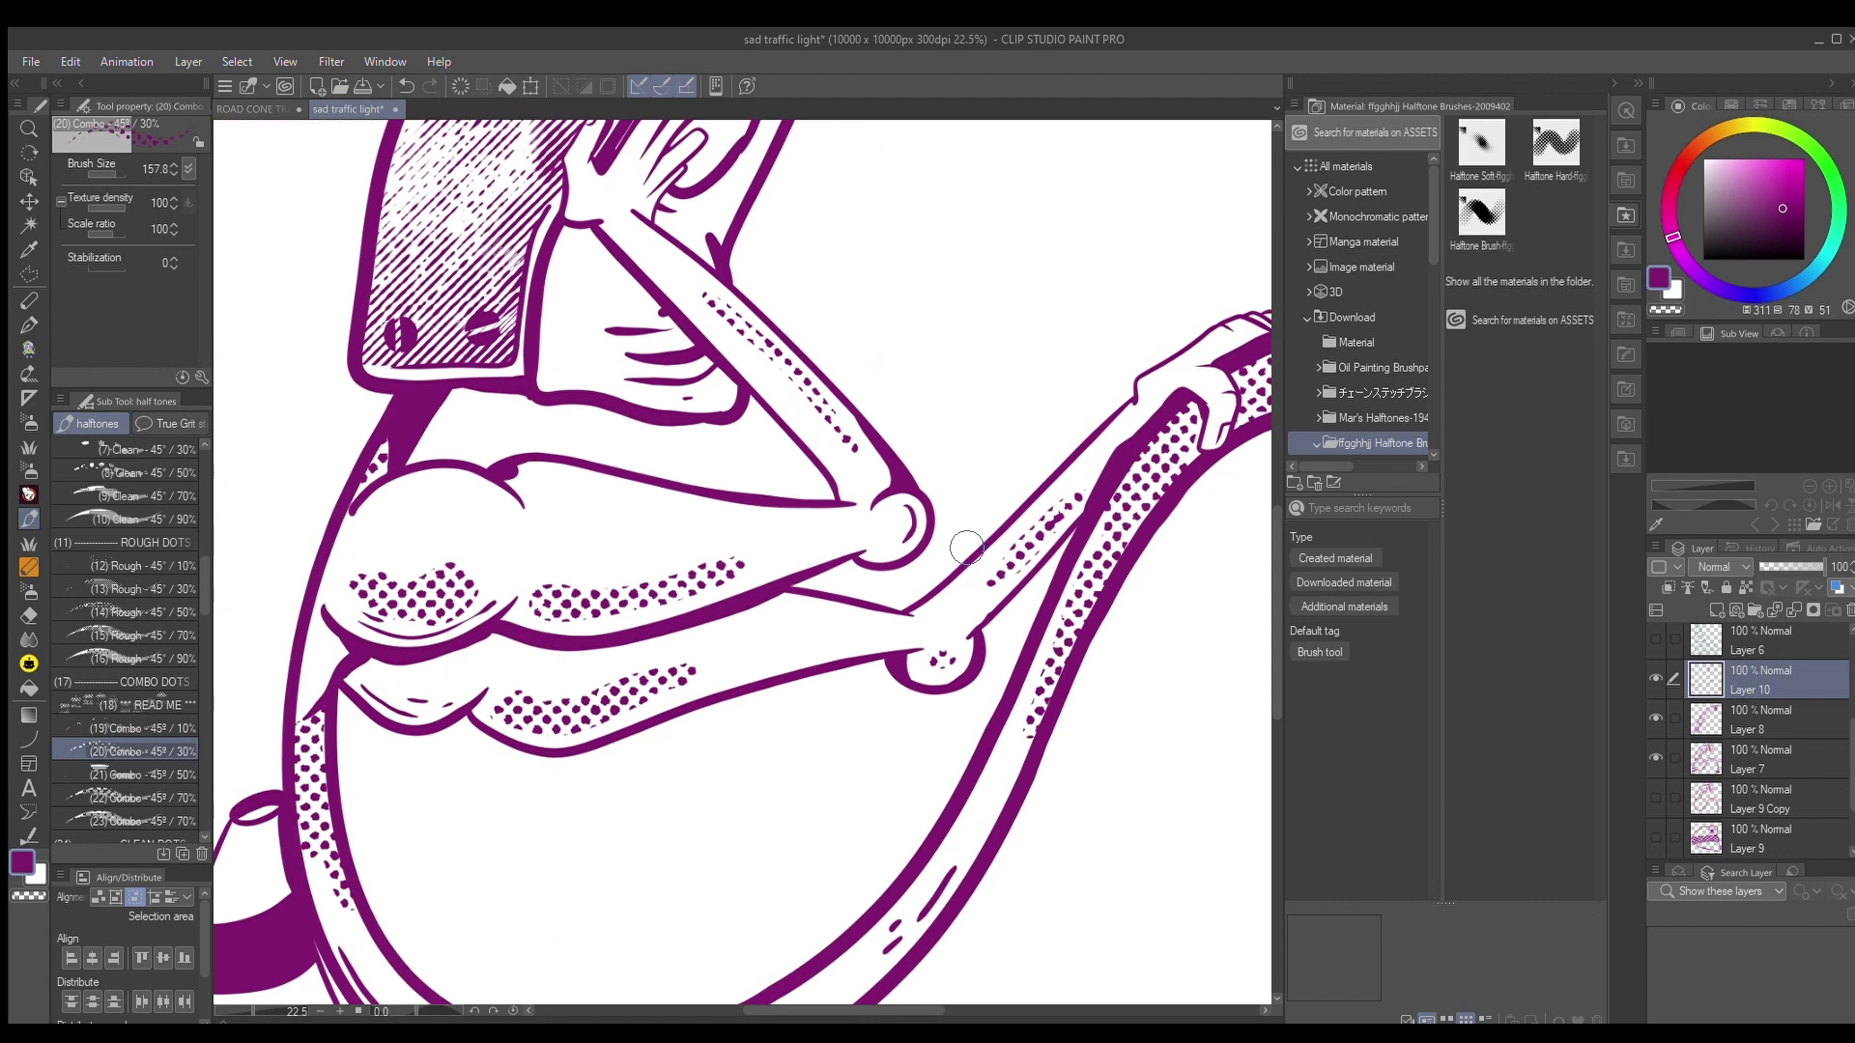
pyautogui.scroll(-2, 963, 545)
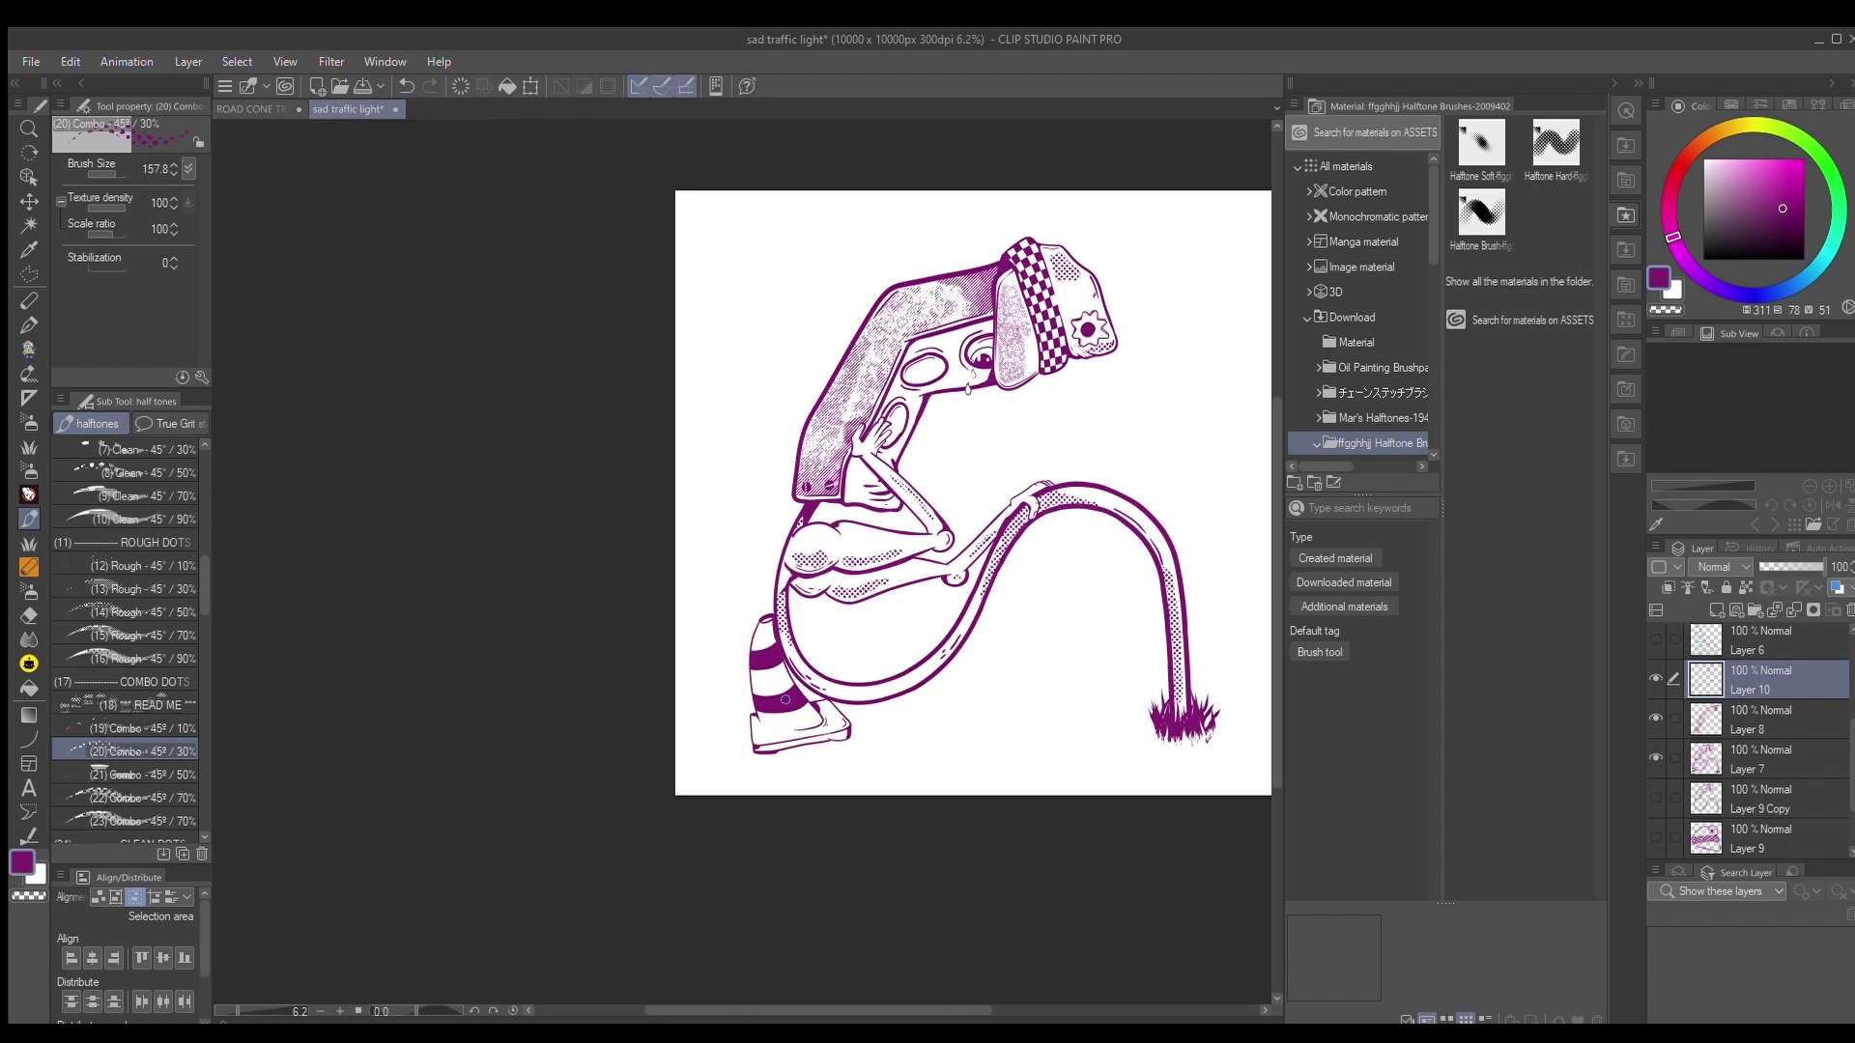
pyautogui.scroll(1, 900, 365)
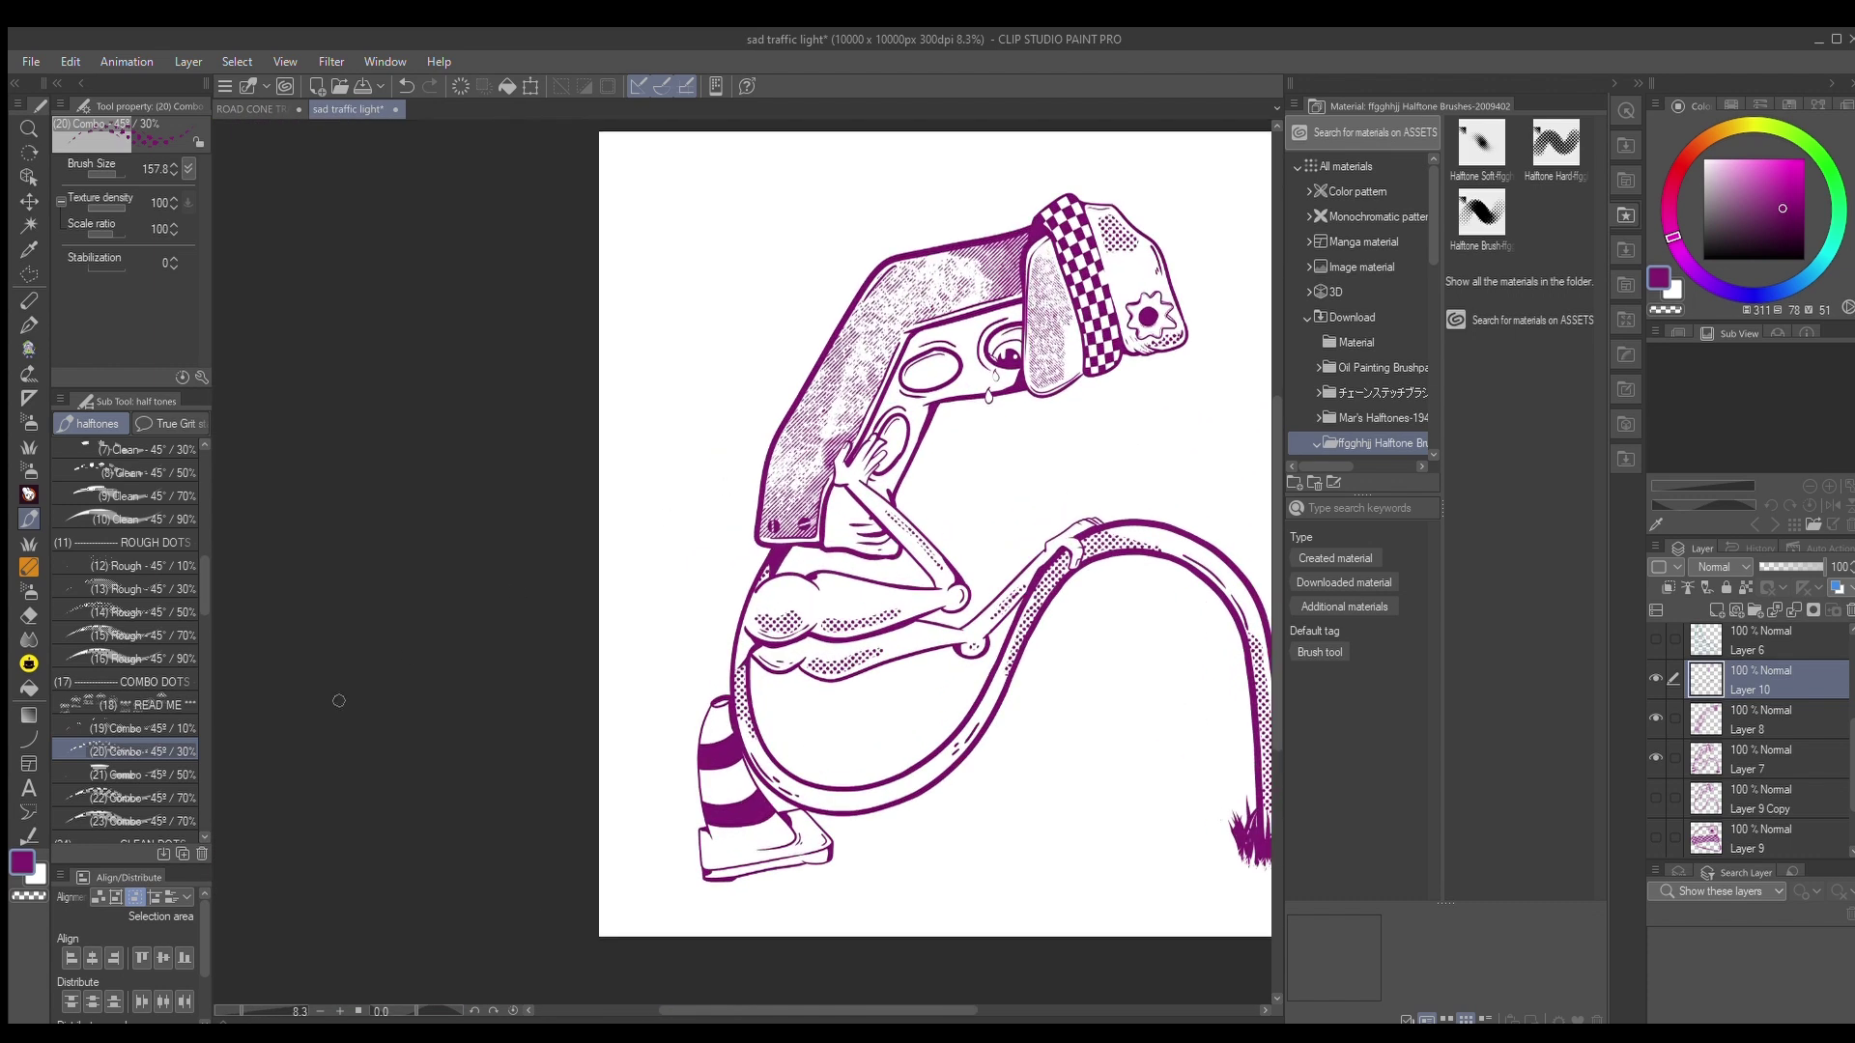
pyautogui.scroll(-1, 193, 593)
pyautogui.scroll(-5, 193, 626)
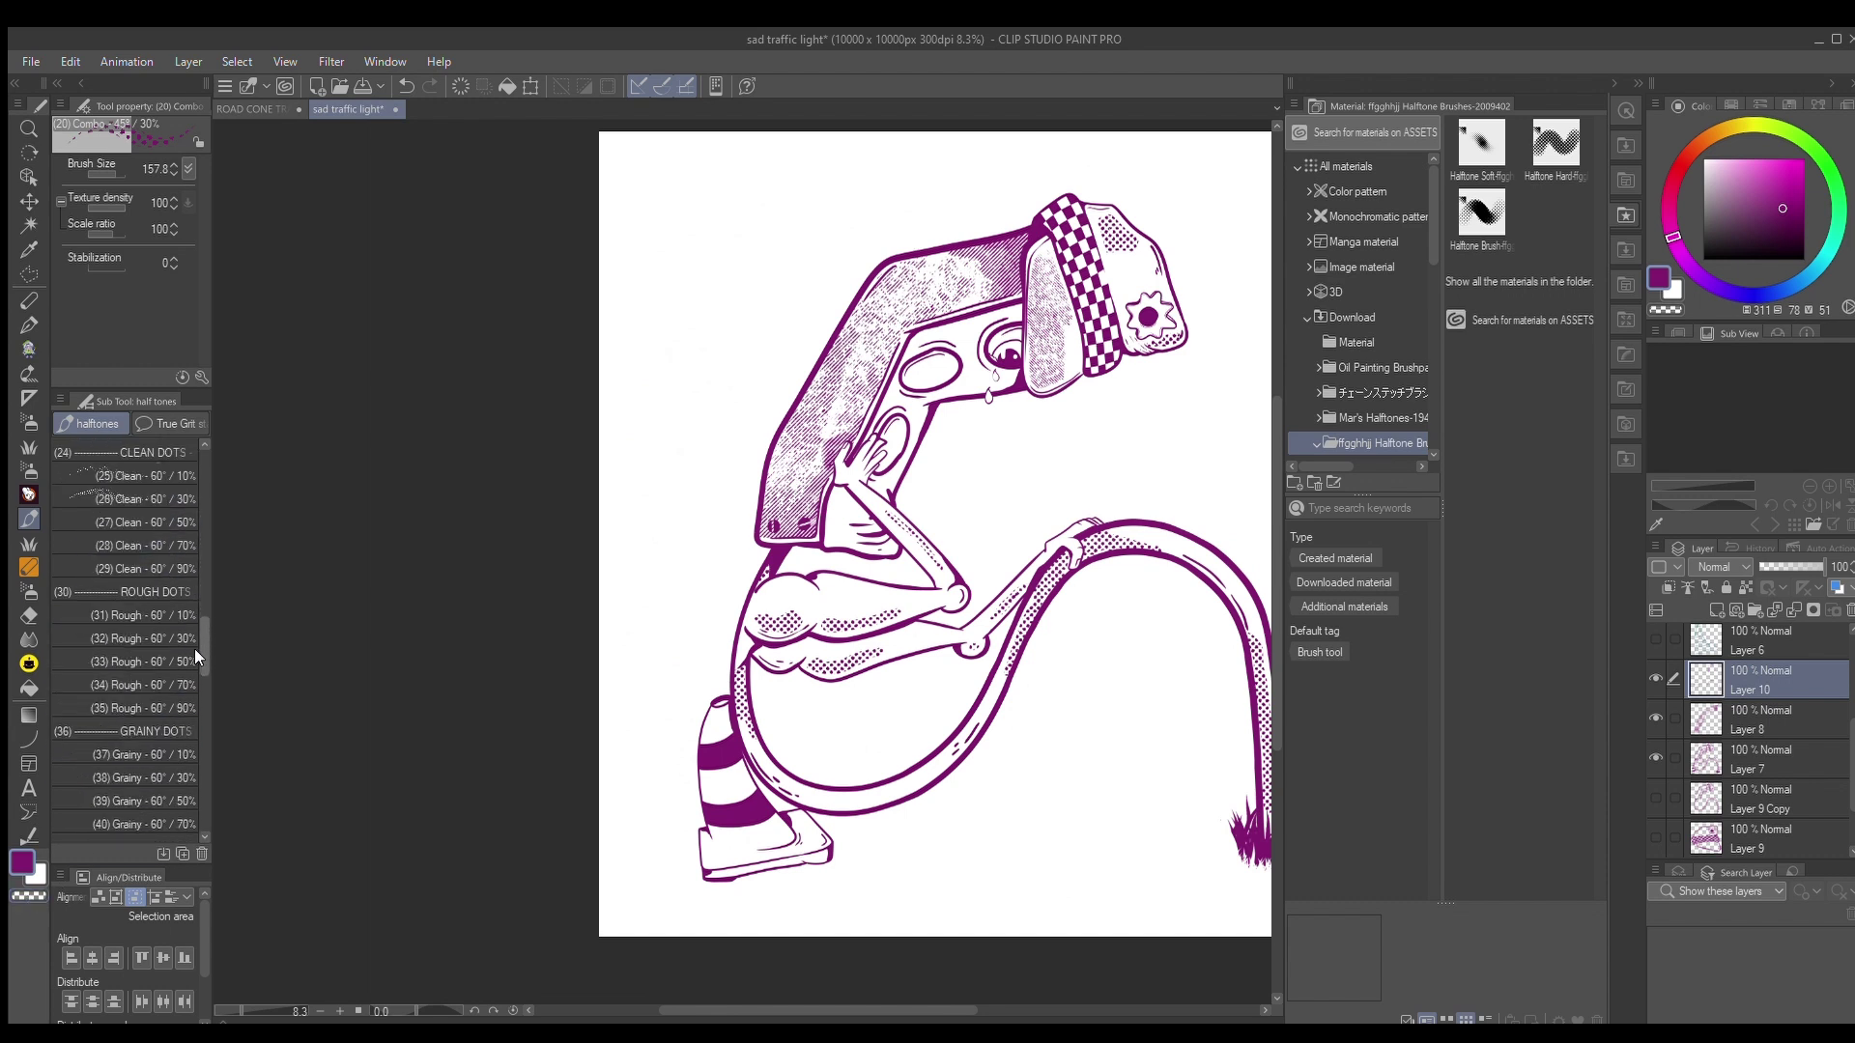
pyautogui.click(124, 750)
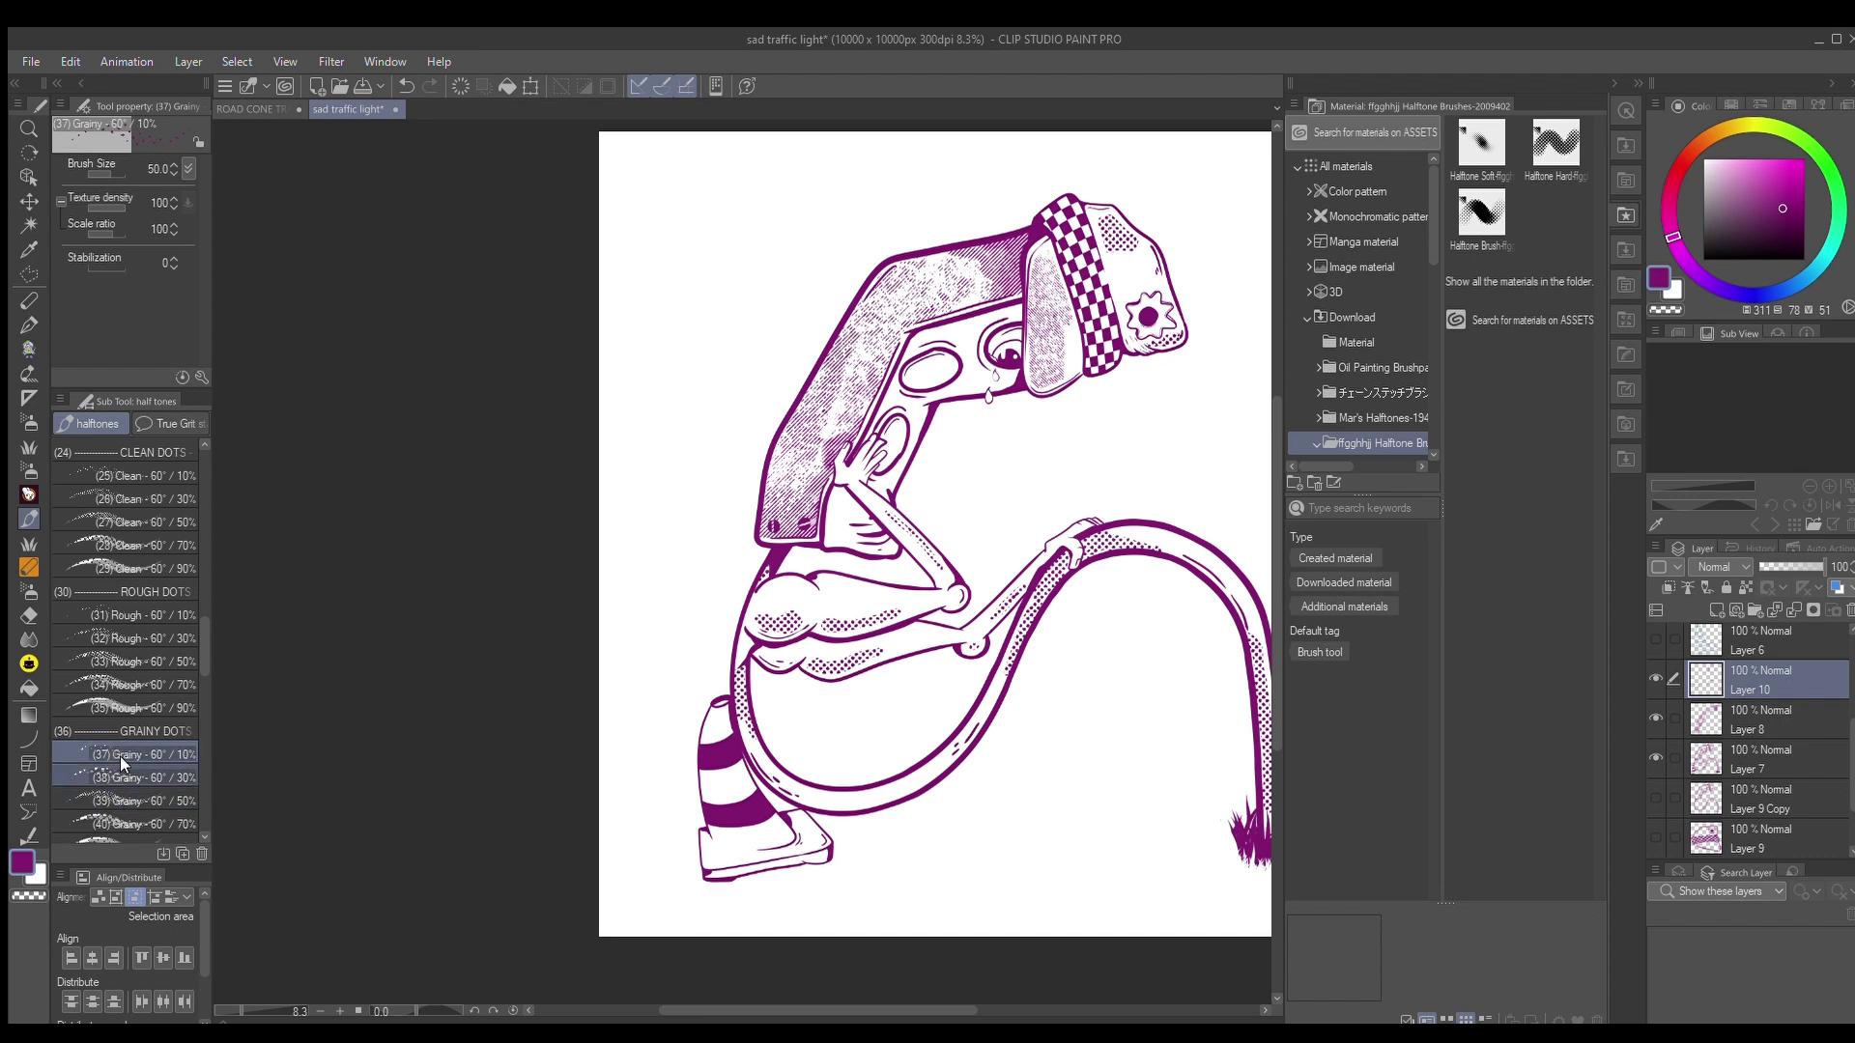
pyautogui.scroll(5, 1011, 380)
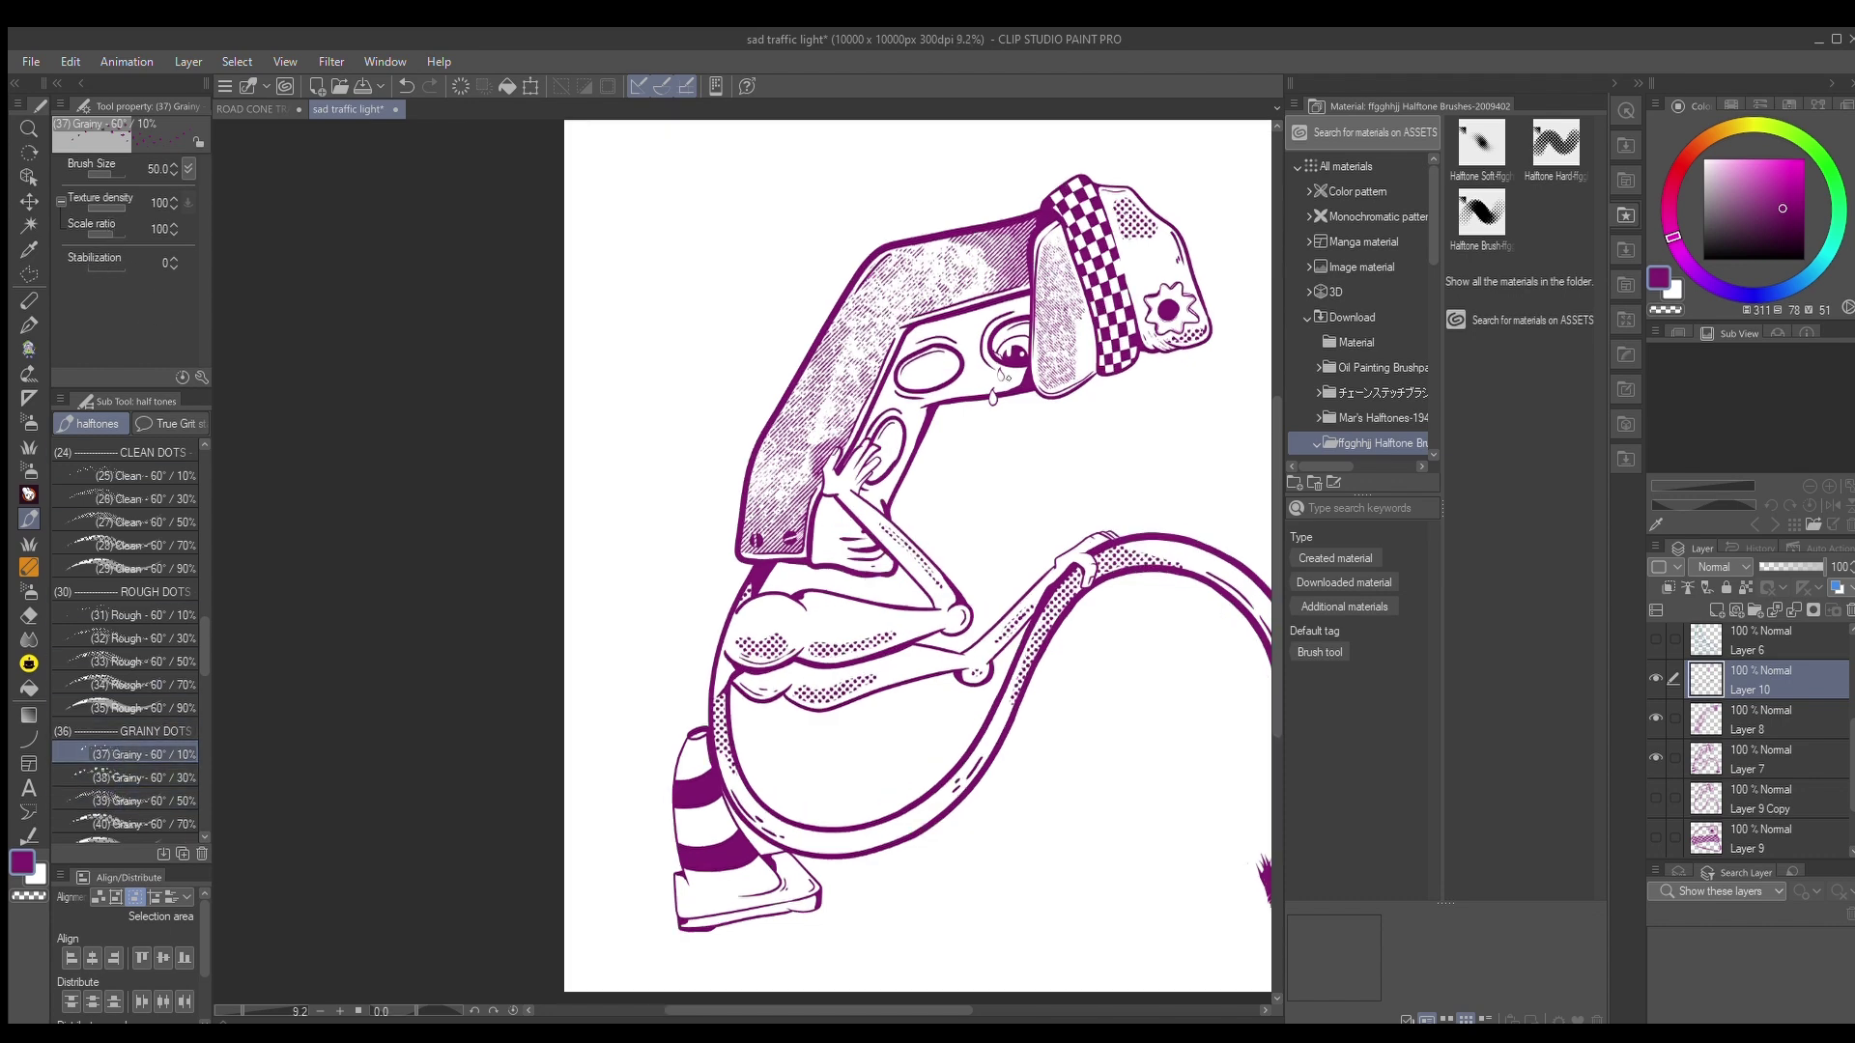
pyautogui.click(115, 234)
# Shade the curved rim around the crying eye with fine grainy dots
pyautogui.scroll(8, 963, 375)
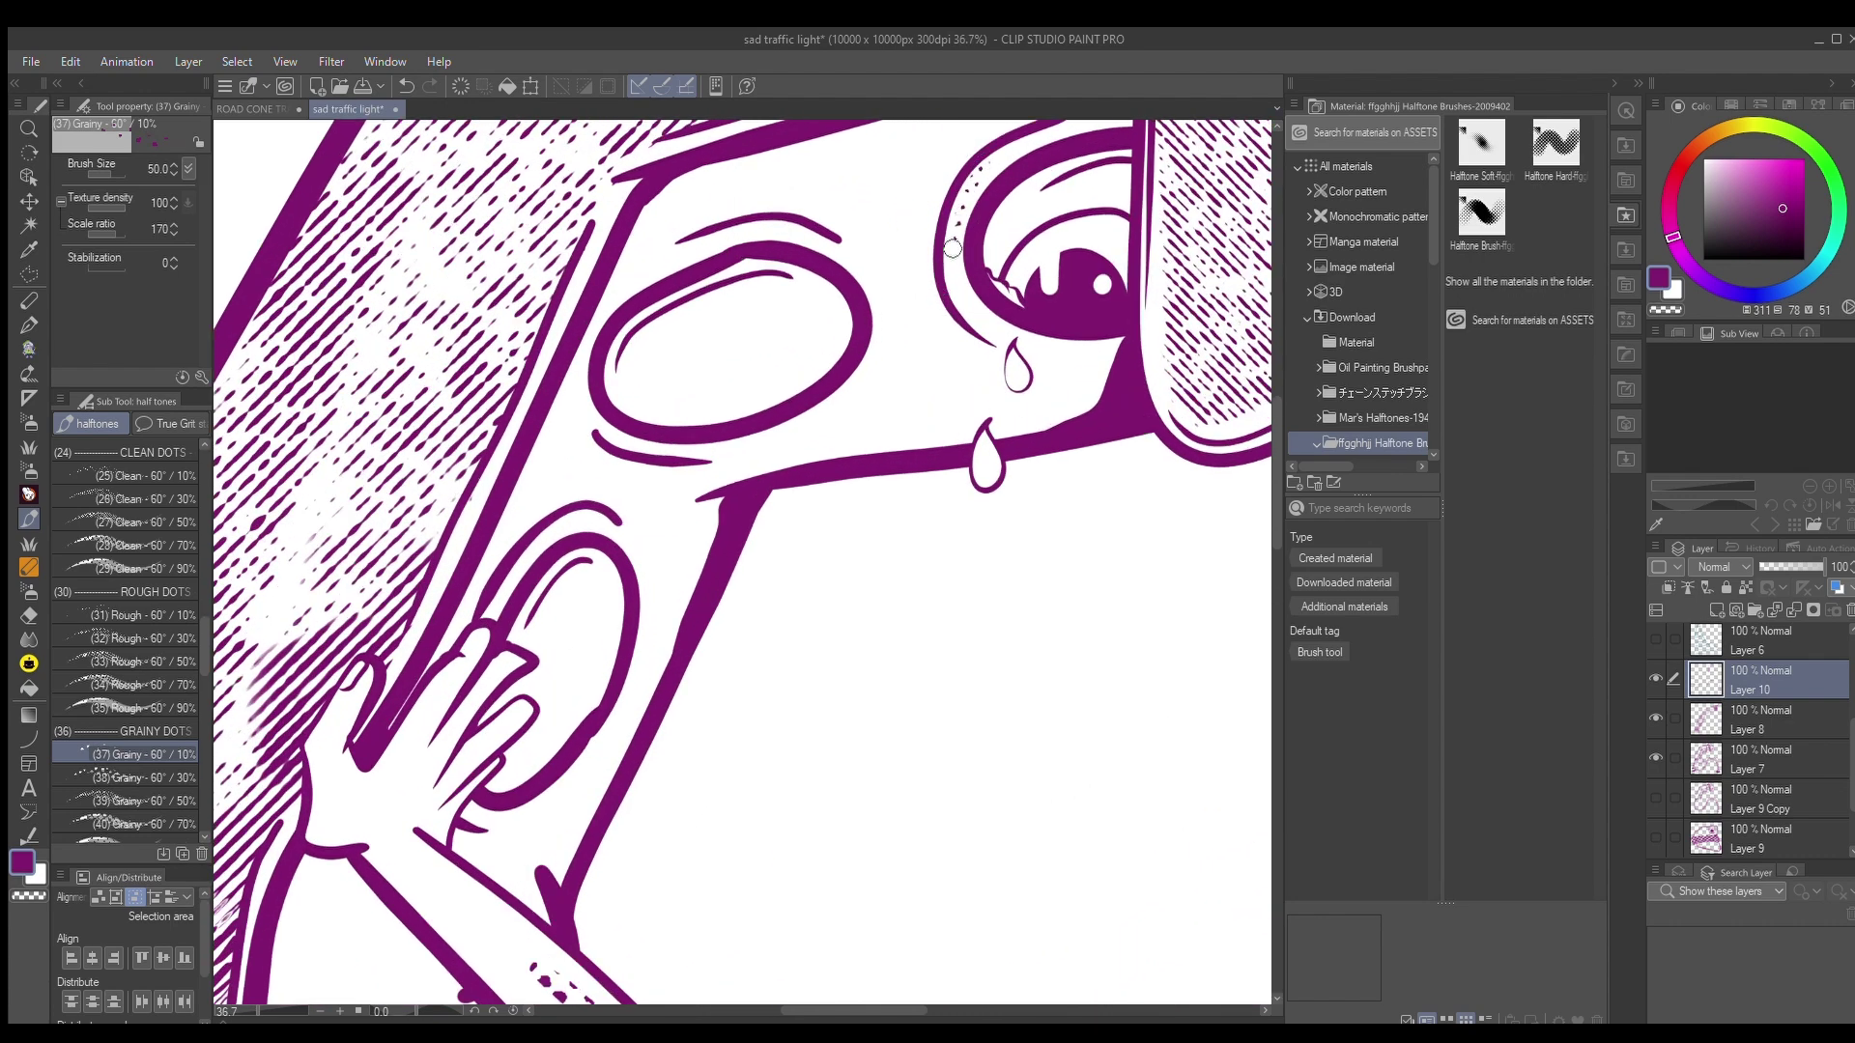
pyautogui.scroll(-4, 994, 162)
pyautogui.scroll(5, 1014, 157)
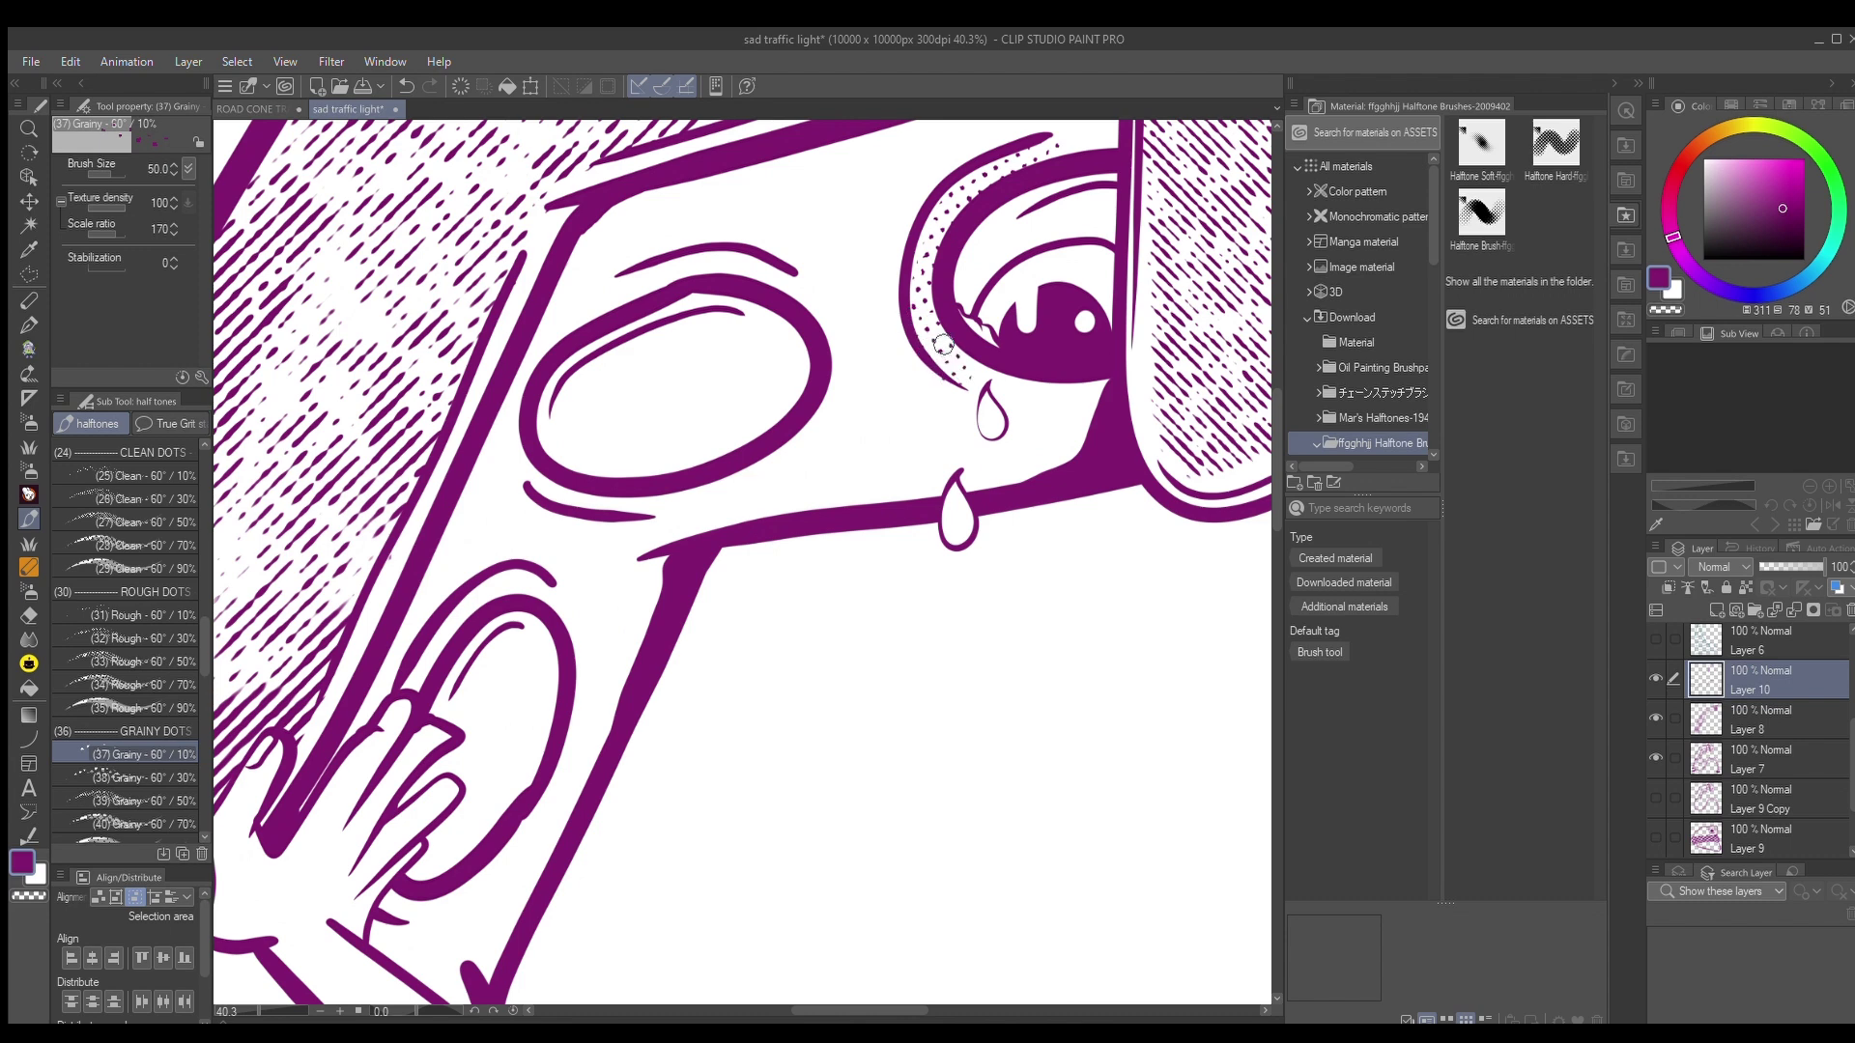
pyautogui.scroll(4, 890, 392)
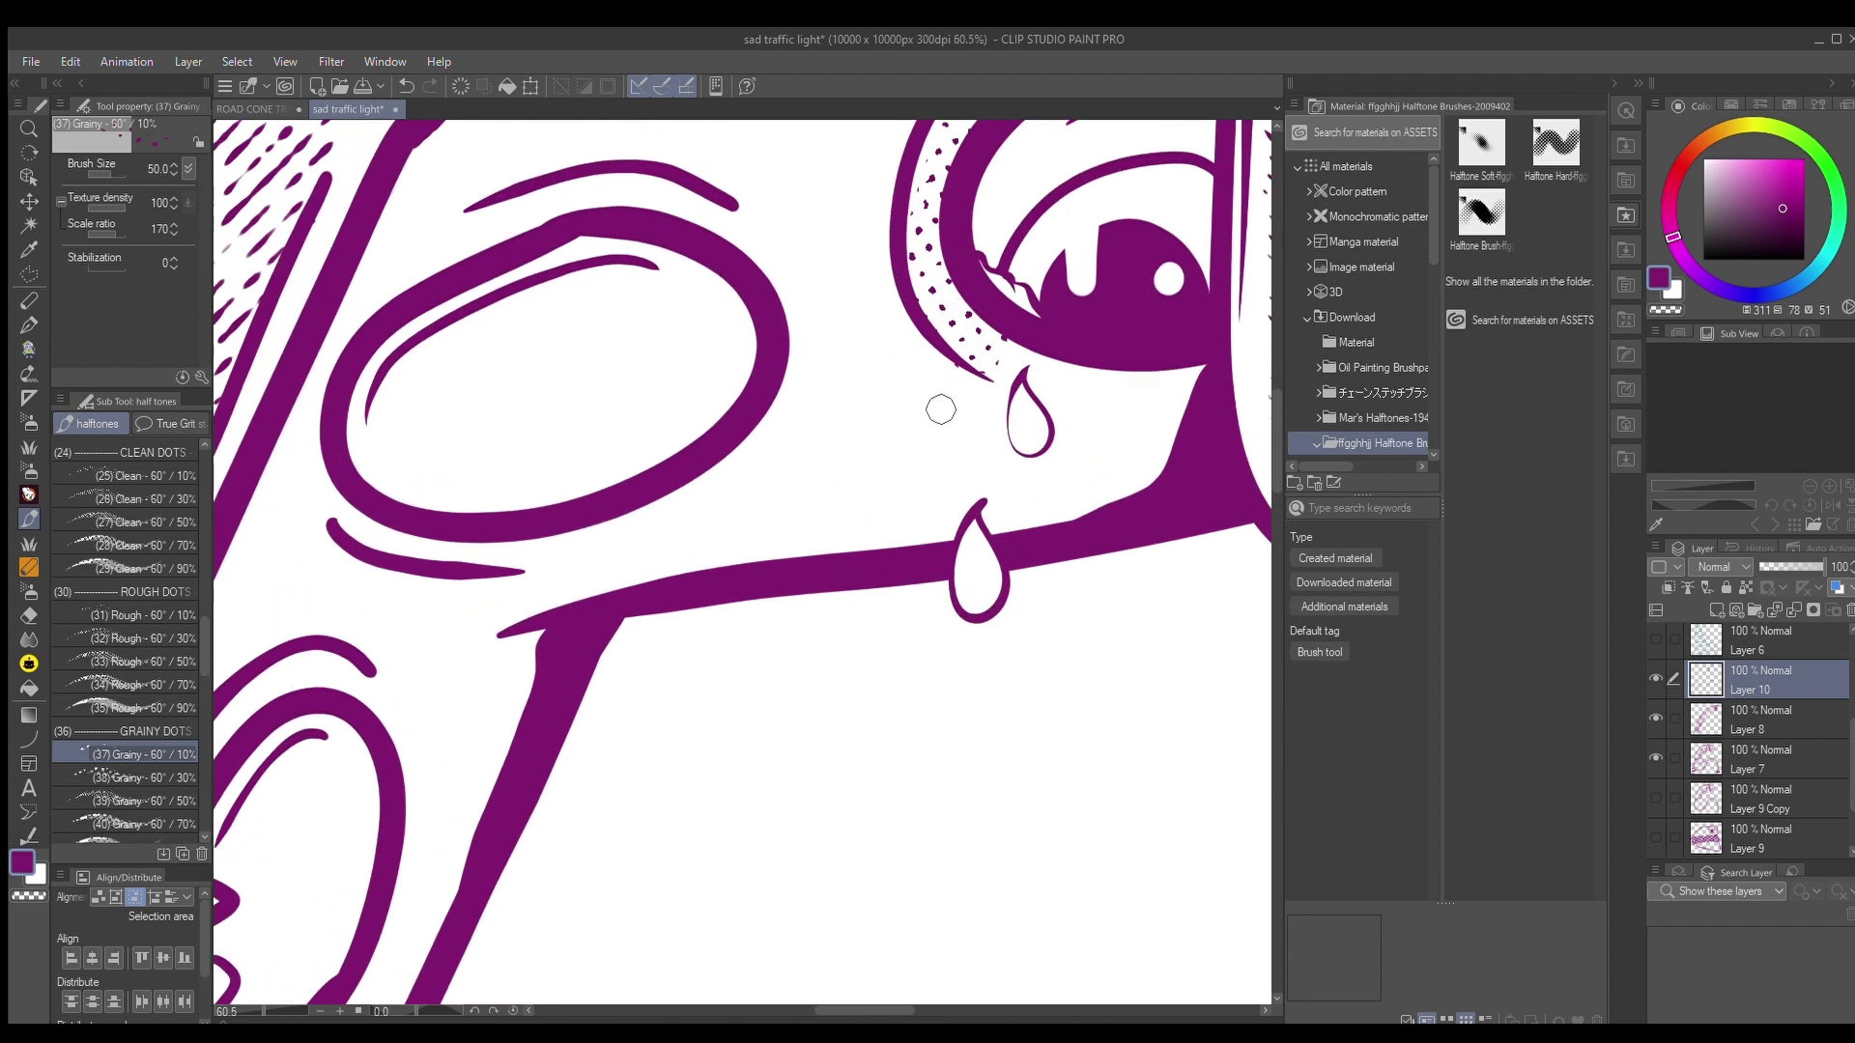
pyautogui.scroll(-4, 958, 388)
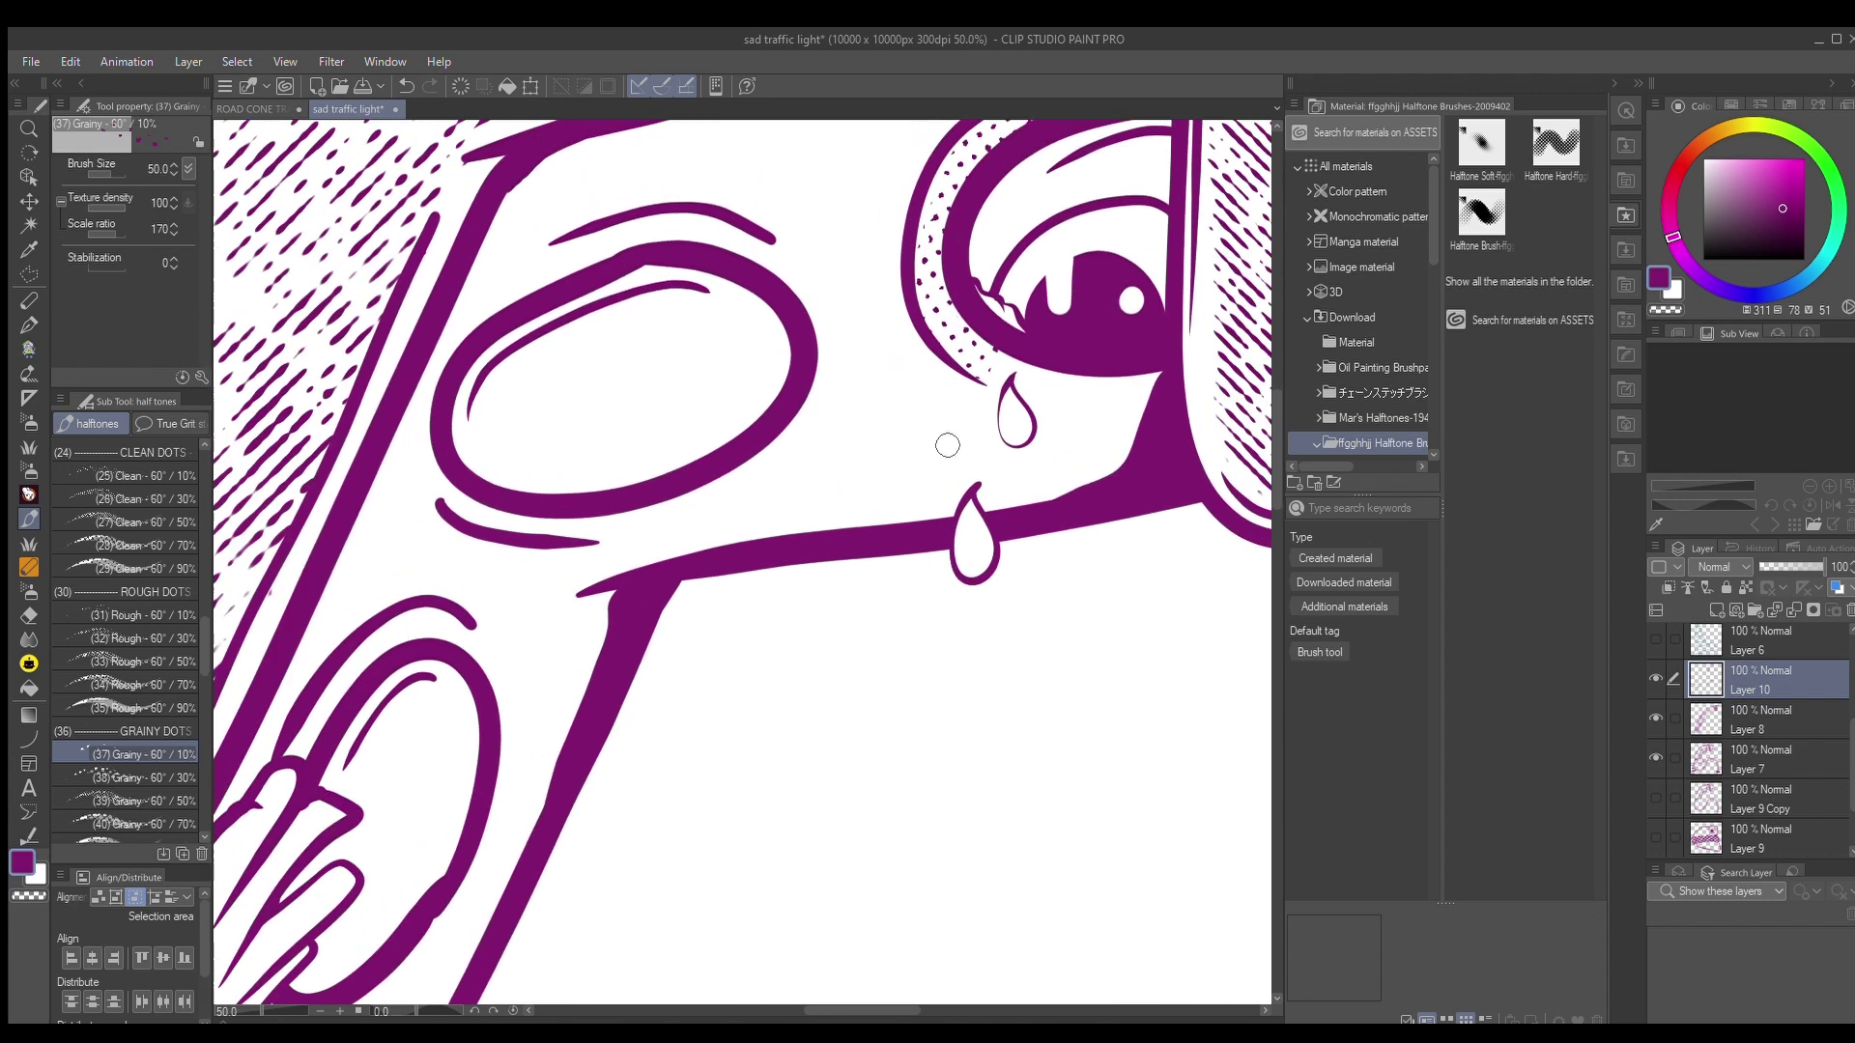
# Add grainy dots inside the middle lens's upper-left edge and within the rim above the lower lens
pyautogui.scroll(3, 948, 443)
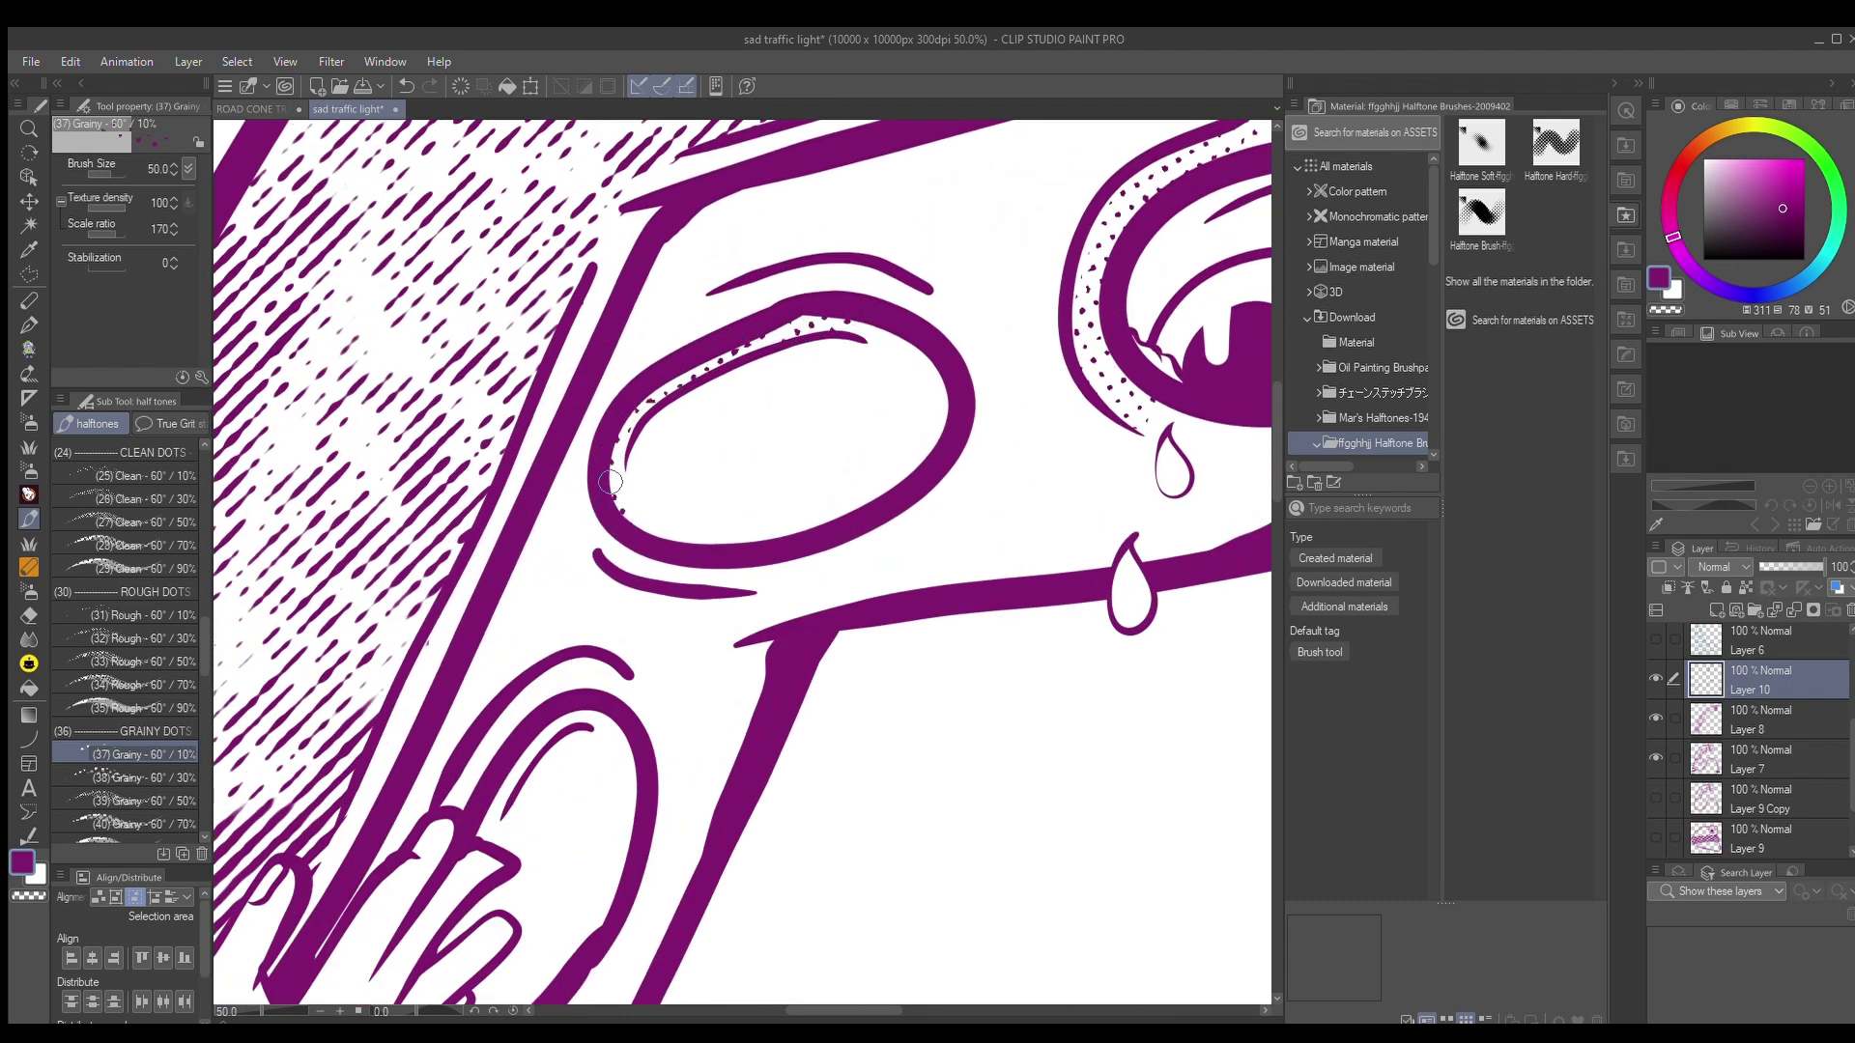
pyautogui.scroll(-3, 858, 316)
pyautogui.scroll(4, 773, 430)
pyautogui.moveTo(824, 386)
pyautogui.mouseDown()
pyautogui.moveTo(761, 366)
pyautogui.moveTo(710, 396)
pyautogui.mouseUp()
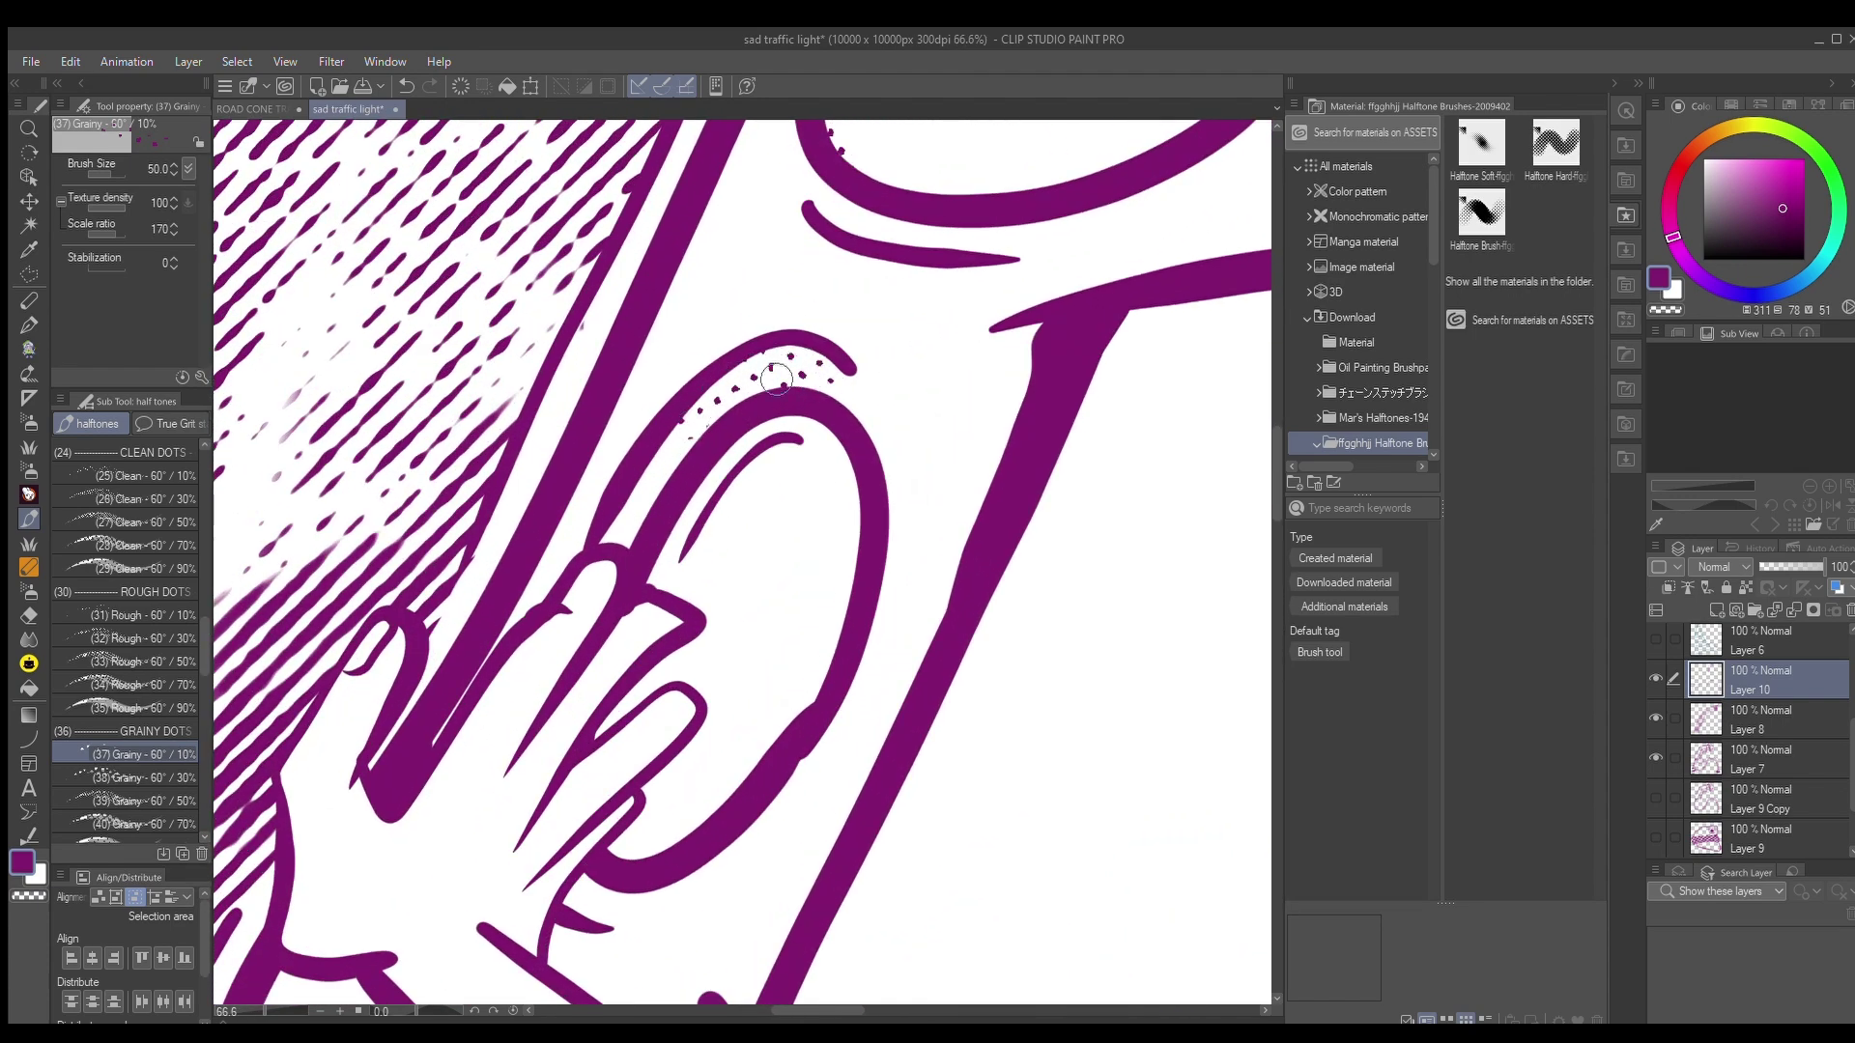
# Shade the raised hand's wrist, the adjoining forearm edge and the face area beneath that forearm with grainy dots
pyautogui.scroll(-8, 706, 368)
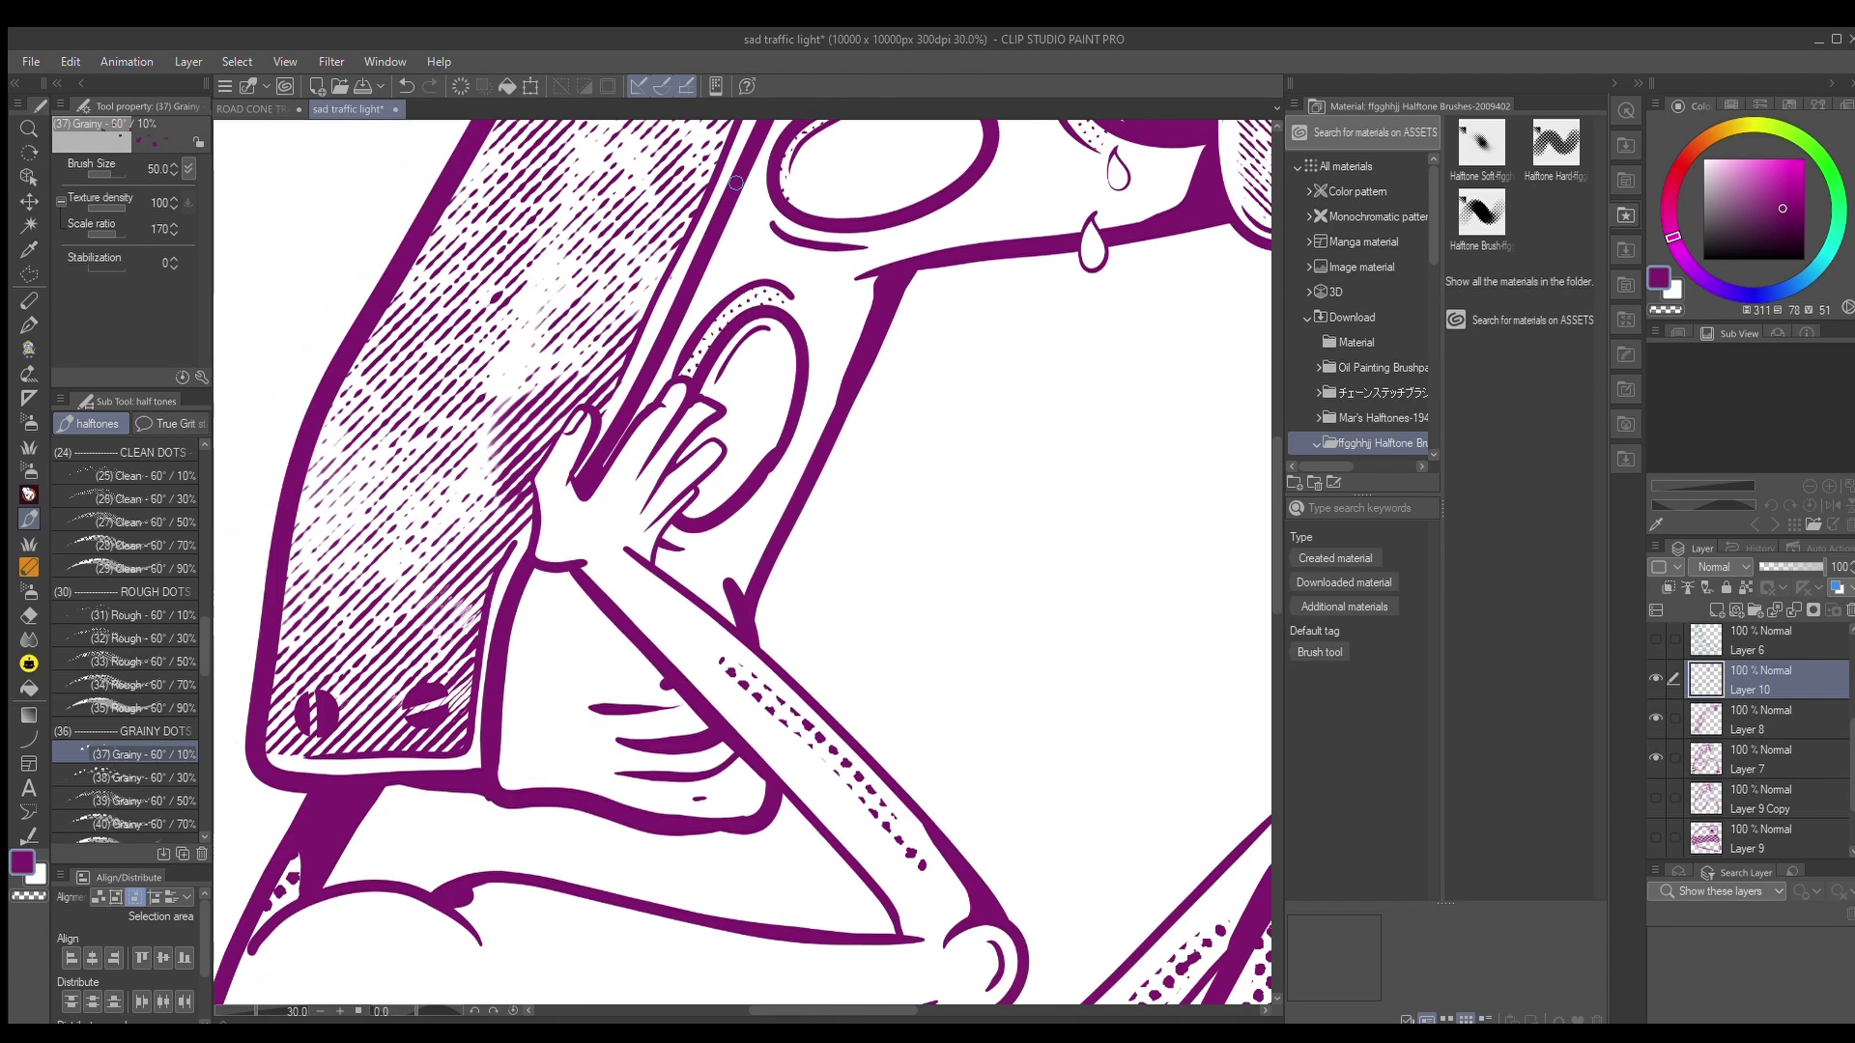
pyautogui.scroll(-3, 676, 415)
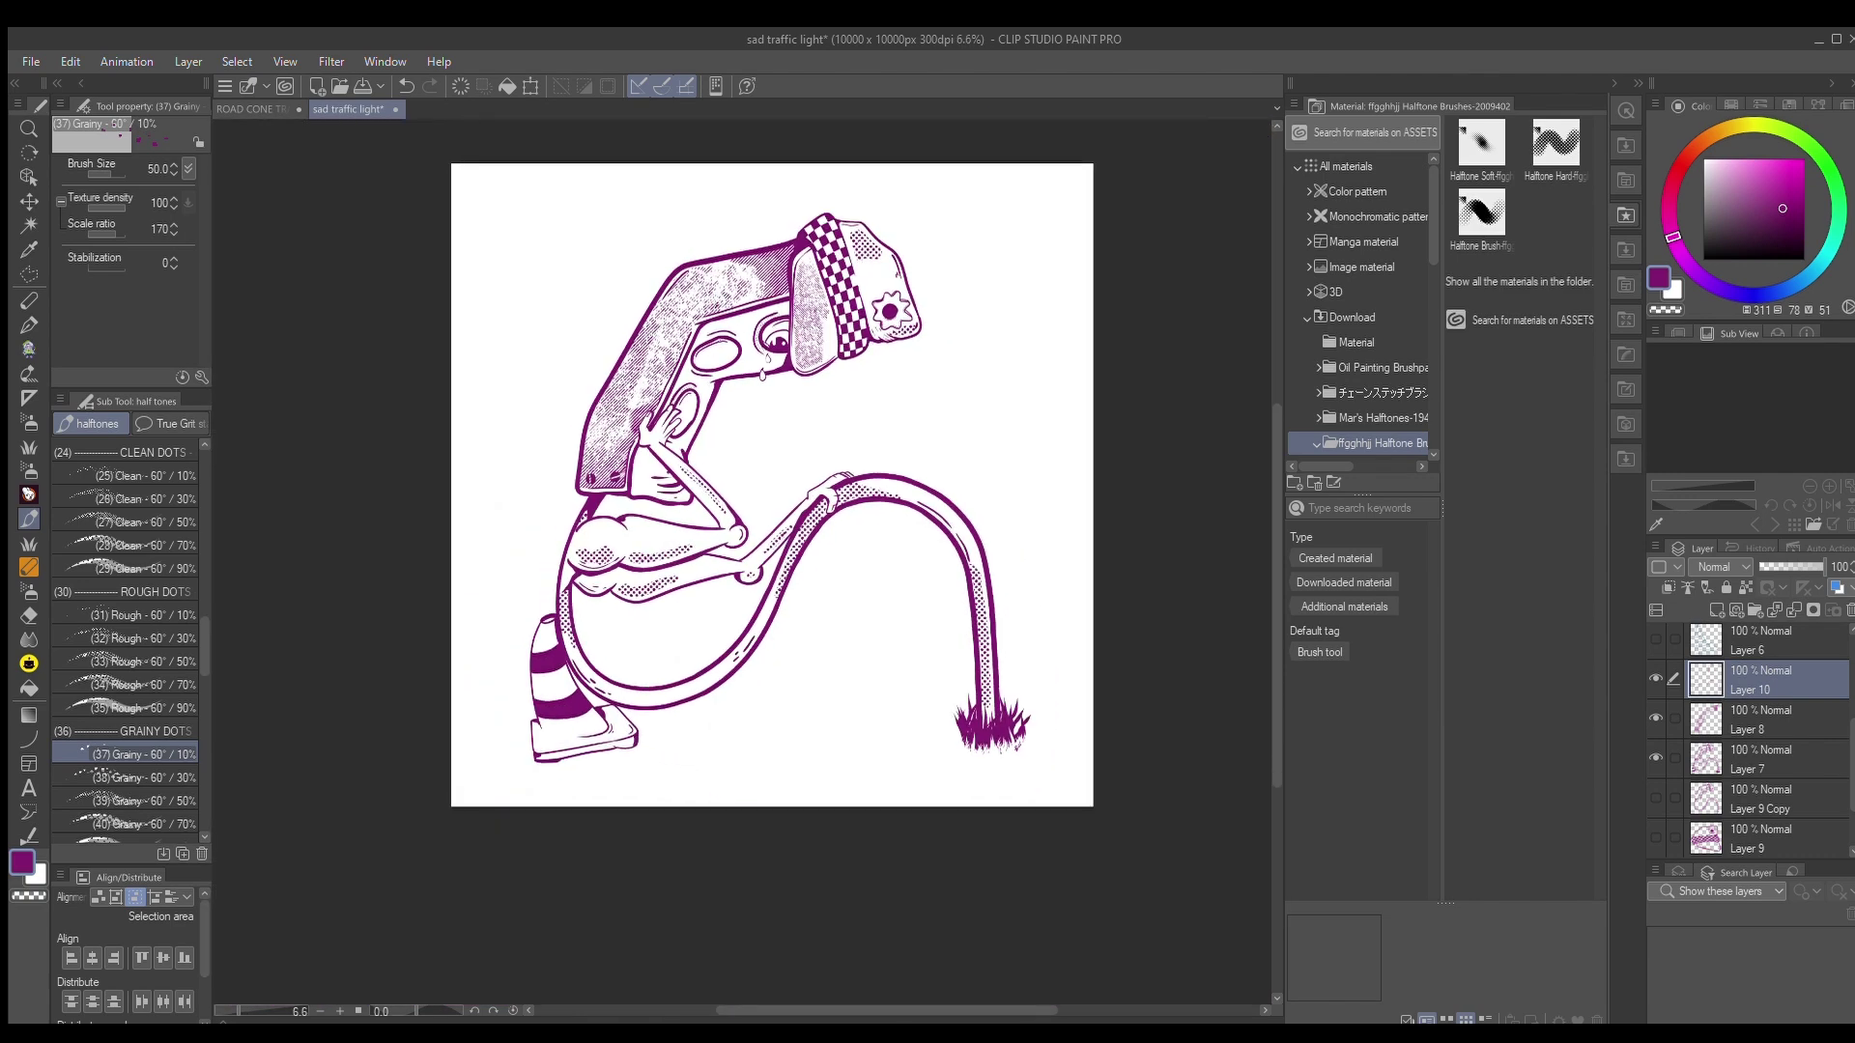
pyautogui.scroll(8, 647, 400)
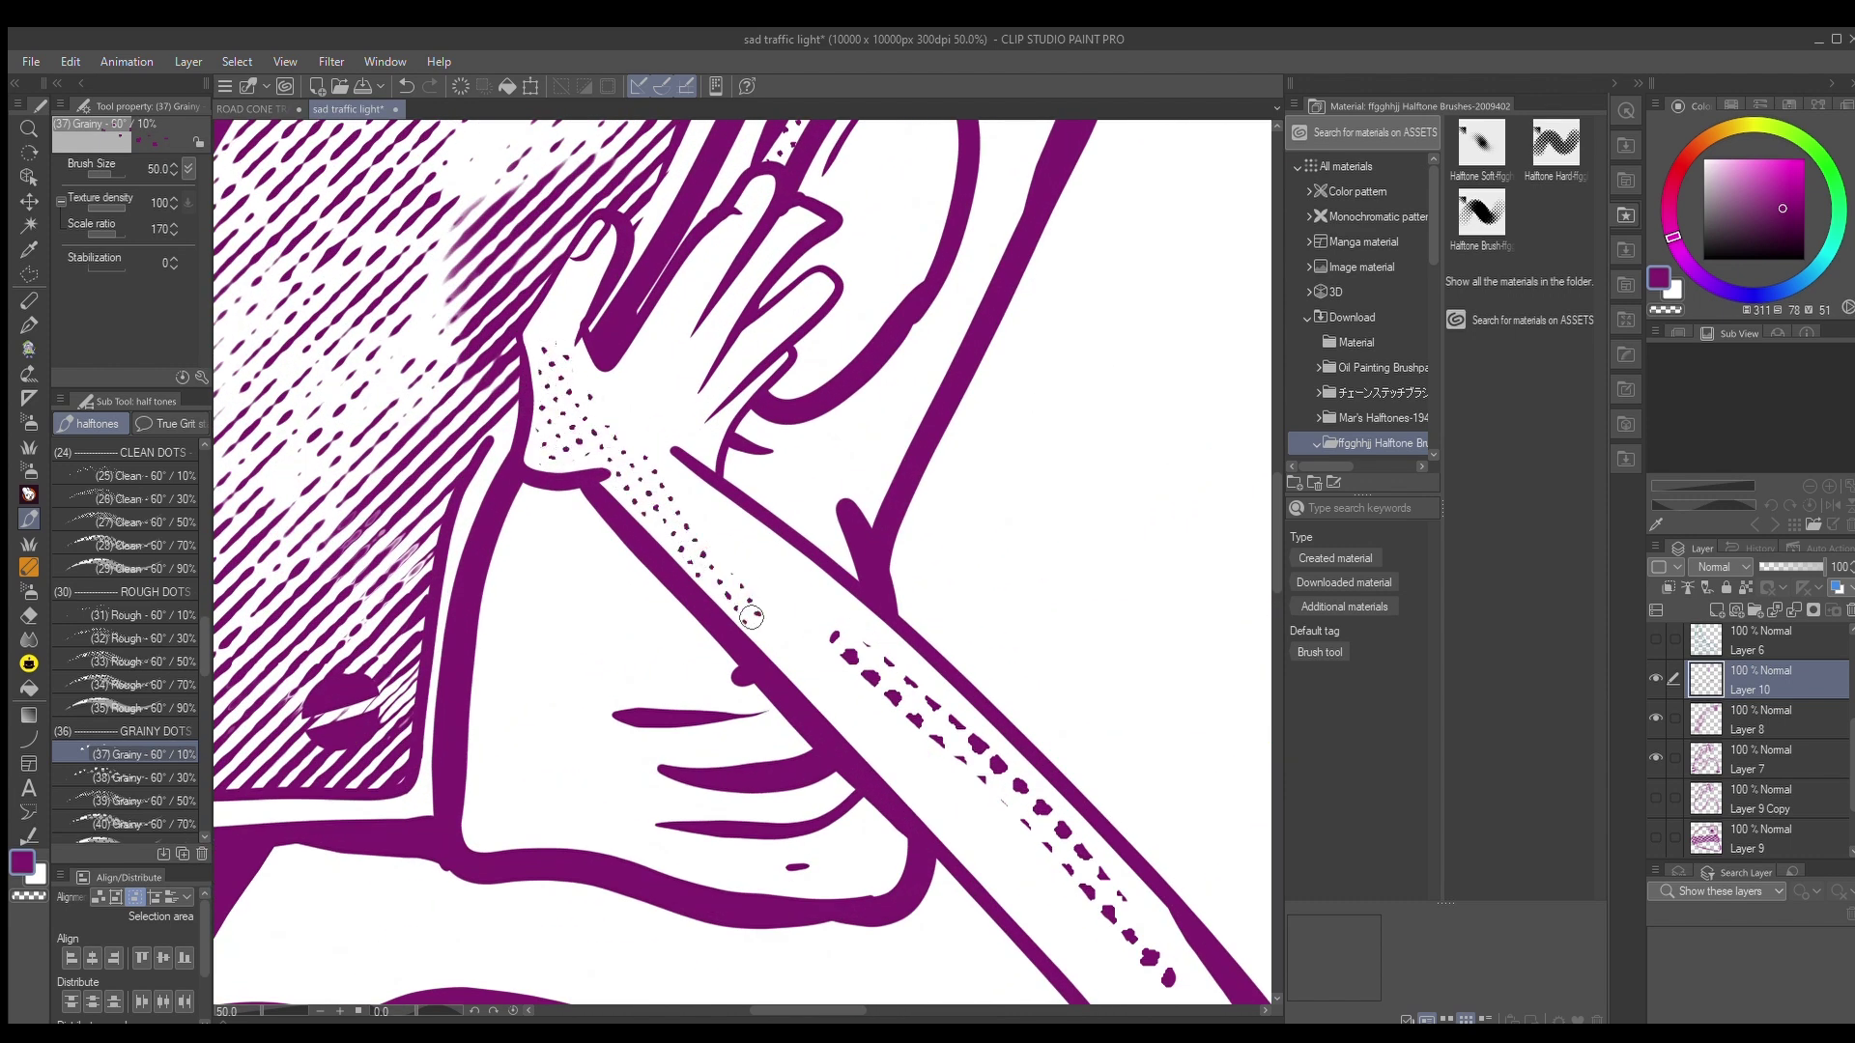
pyautogui.scroll(-4, 629, 552)
pyautogui.scroll(5, 493, 363)
pyautogui.scroll(2, 494, 363)
pyautogui.moveTo(477, 353)
pyautogui.mouseDown()
pyautogui.moveTo(586, 408)
pyautogui.moveTo(1056, 913)
pyautogui.moveTo(1069, 900)
pyautogui.moveTo(996, 815)
pyautogui.moveTo(943, 770)
pyautogui.moveTo(1029, 897)
pyautogui.moveTo(1046, 953)
pyautogui.moveTo(1015, 962)
pyautogui.moveTo(1025, 927)
pyautogui.moveTo(1078, 912)
pyautogui.moveTo(1044, 969)
pyautogui.moveTo(1012, 937)
pyautogui.moveTo(987, 949)
pyautogui.moveTo(937, 833)
pyautogui.moveTo(551, 401)
pyautogui.moveTo(447, 373)
pyautogui.mouseUp()
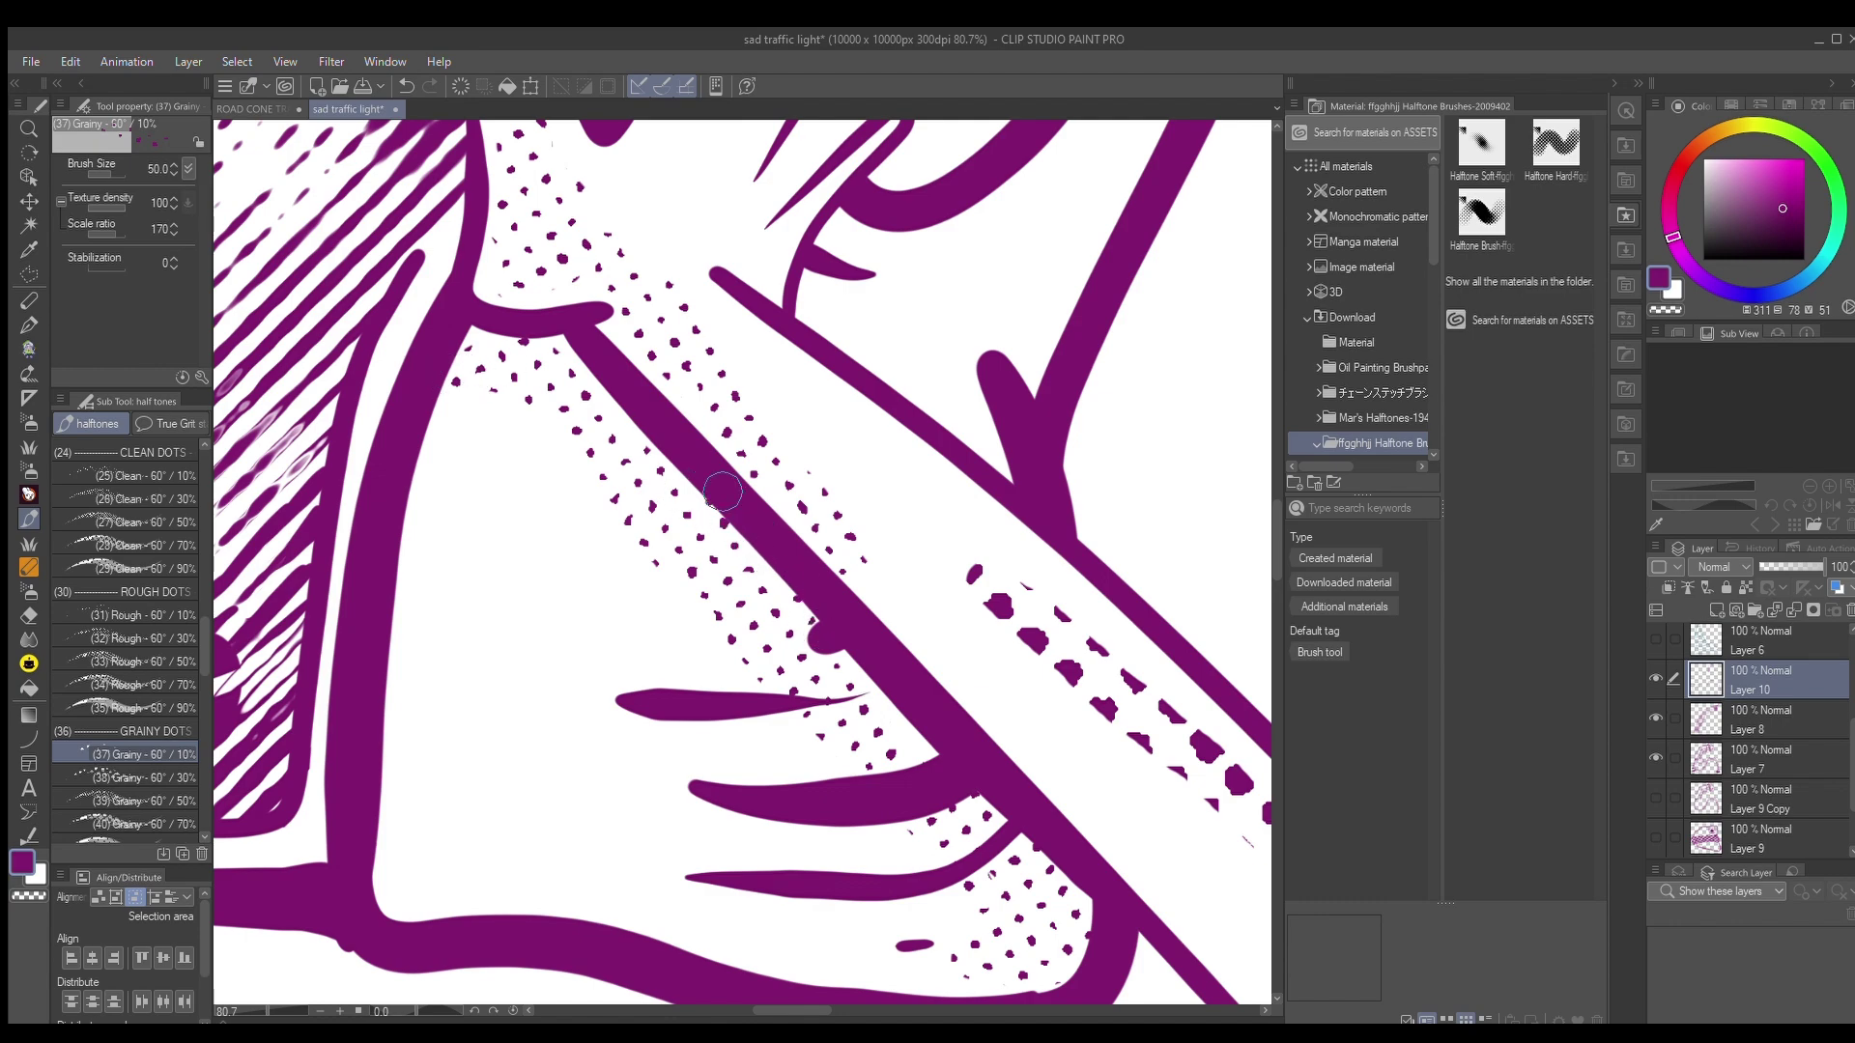
# Add grainy dots below the crying eye beside the ear flap and in the corner above the eye
pyautogui.scroll(-10, 773, 548)
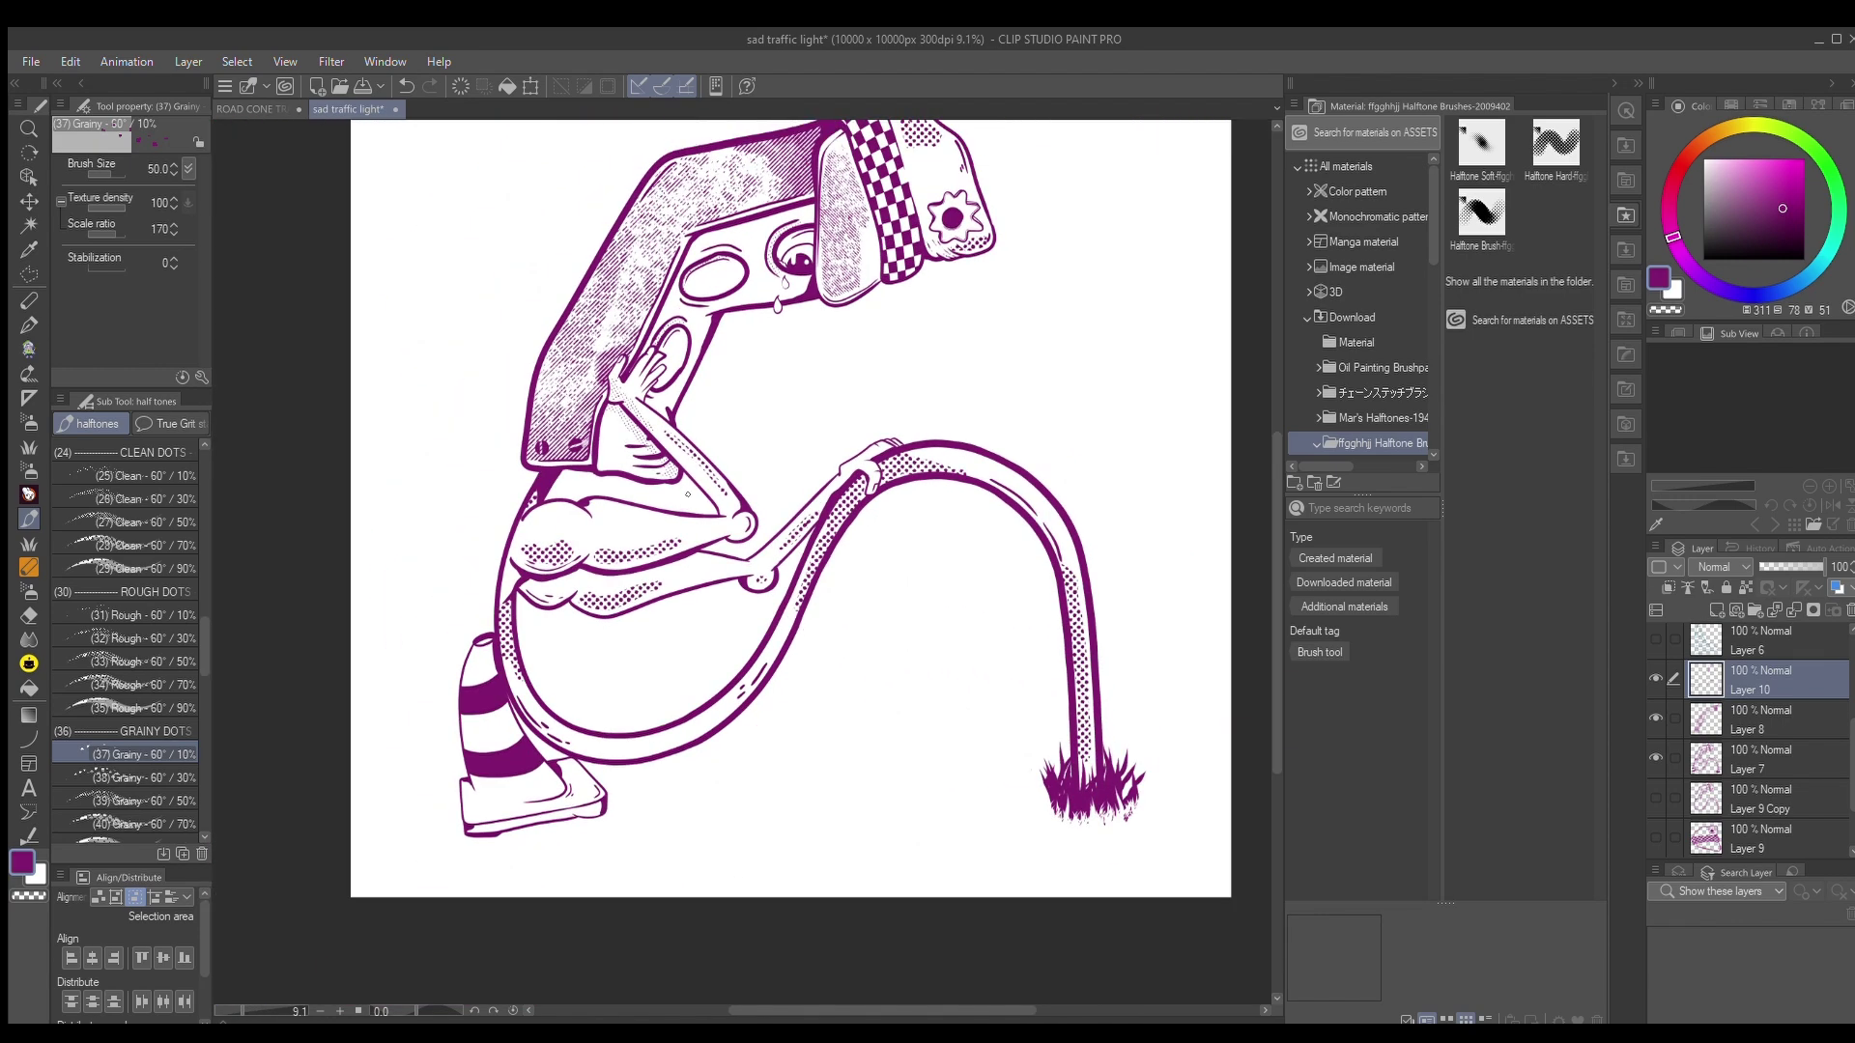
pyautogui.scroll(6, 803, 254)
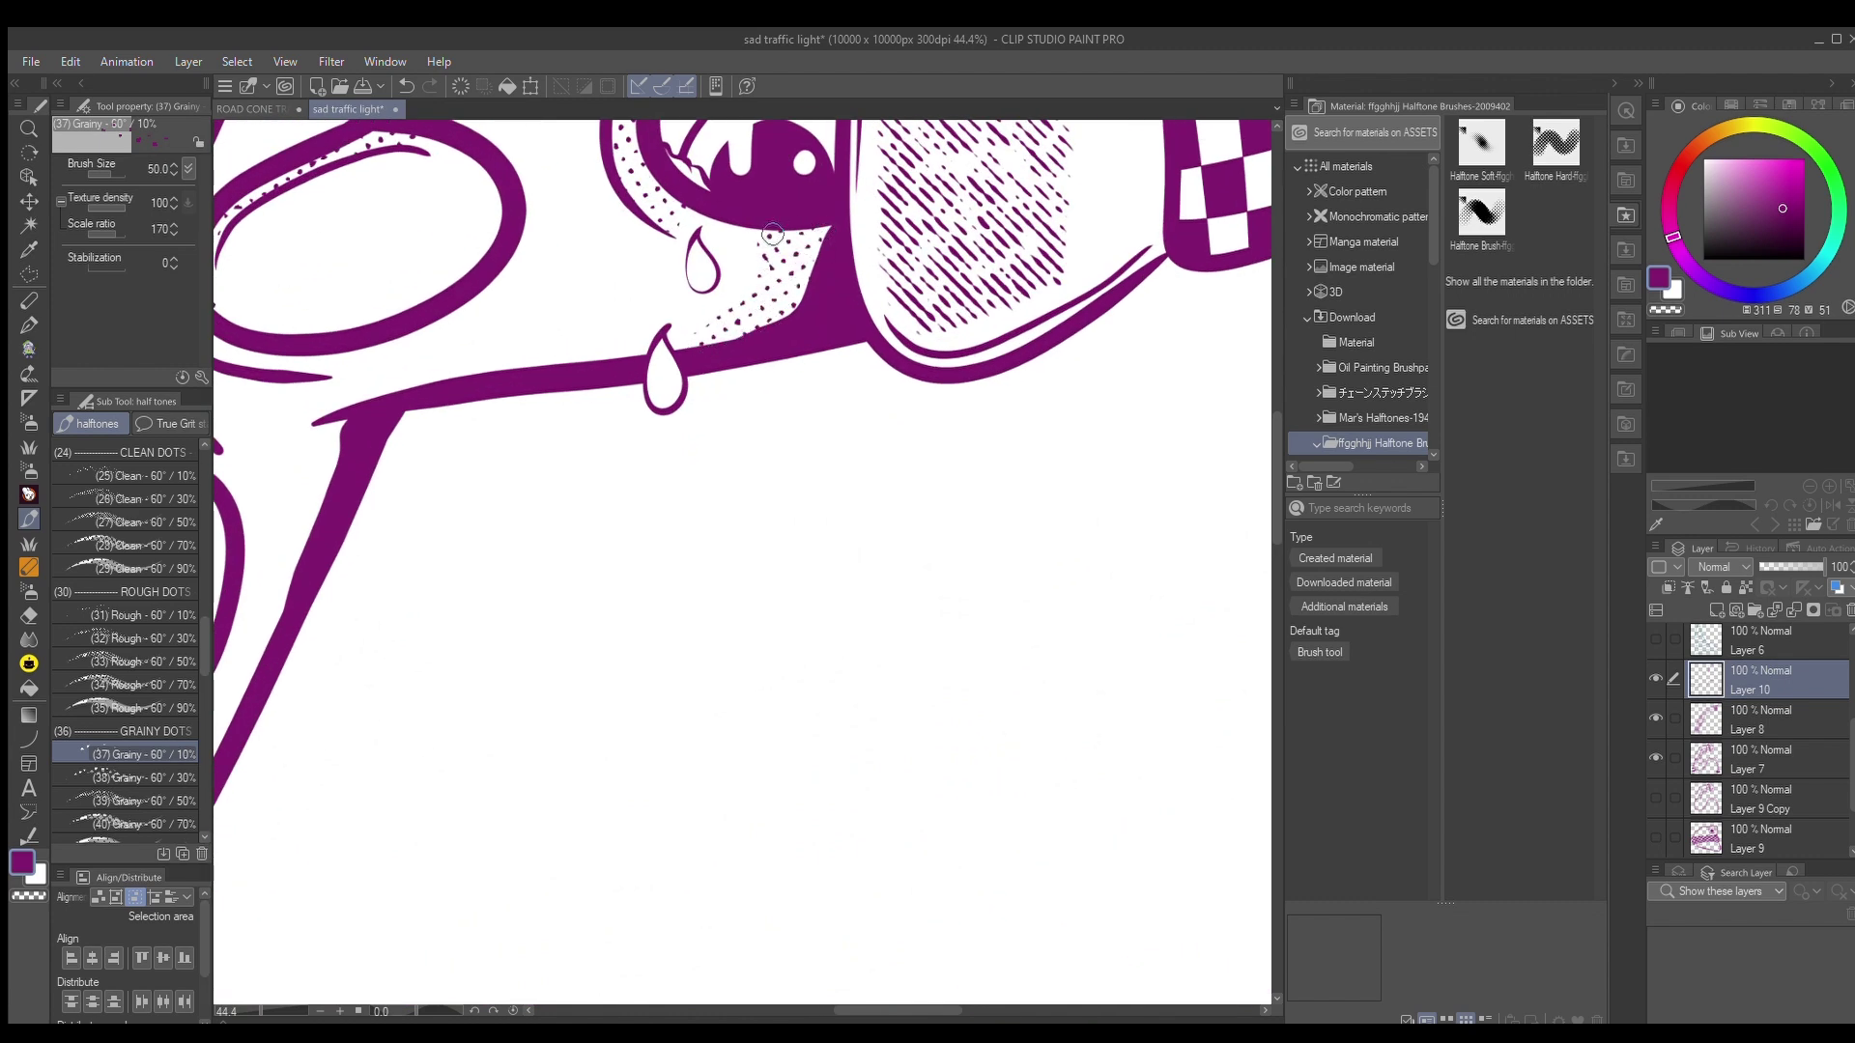
pyautogui.scroll(-6, 784, 493)
pyautogui.scroll(6, 803, 350)
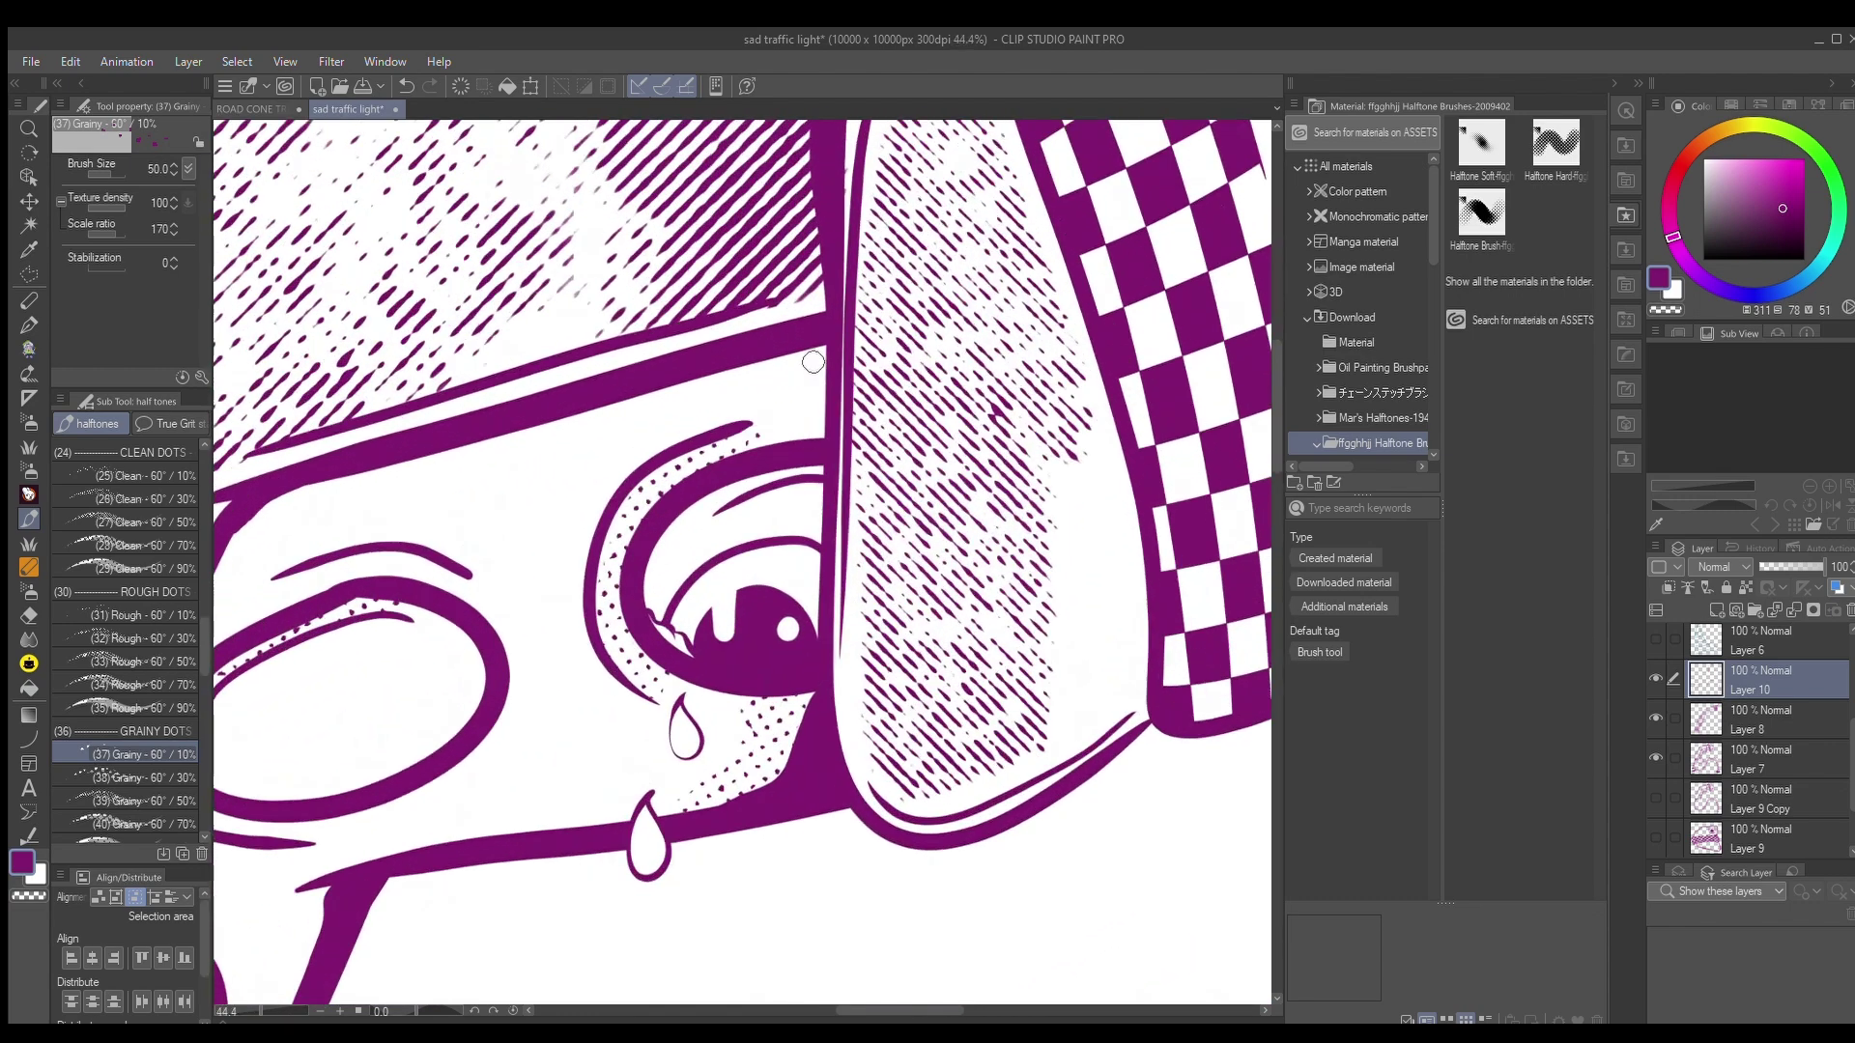
pyautogui.scroll(1, 810, 363)
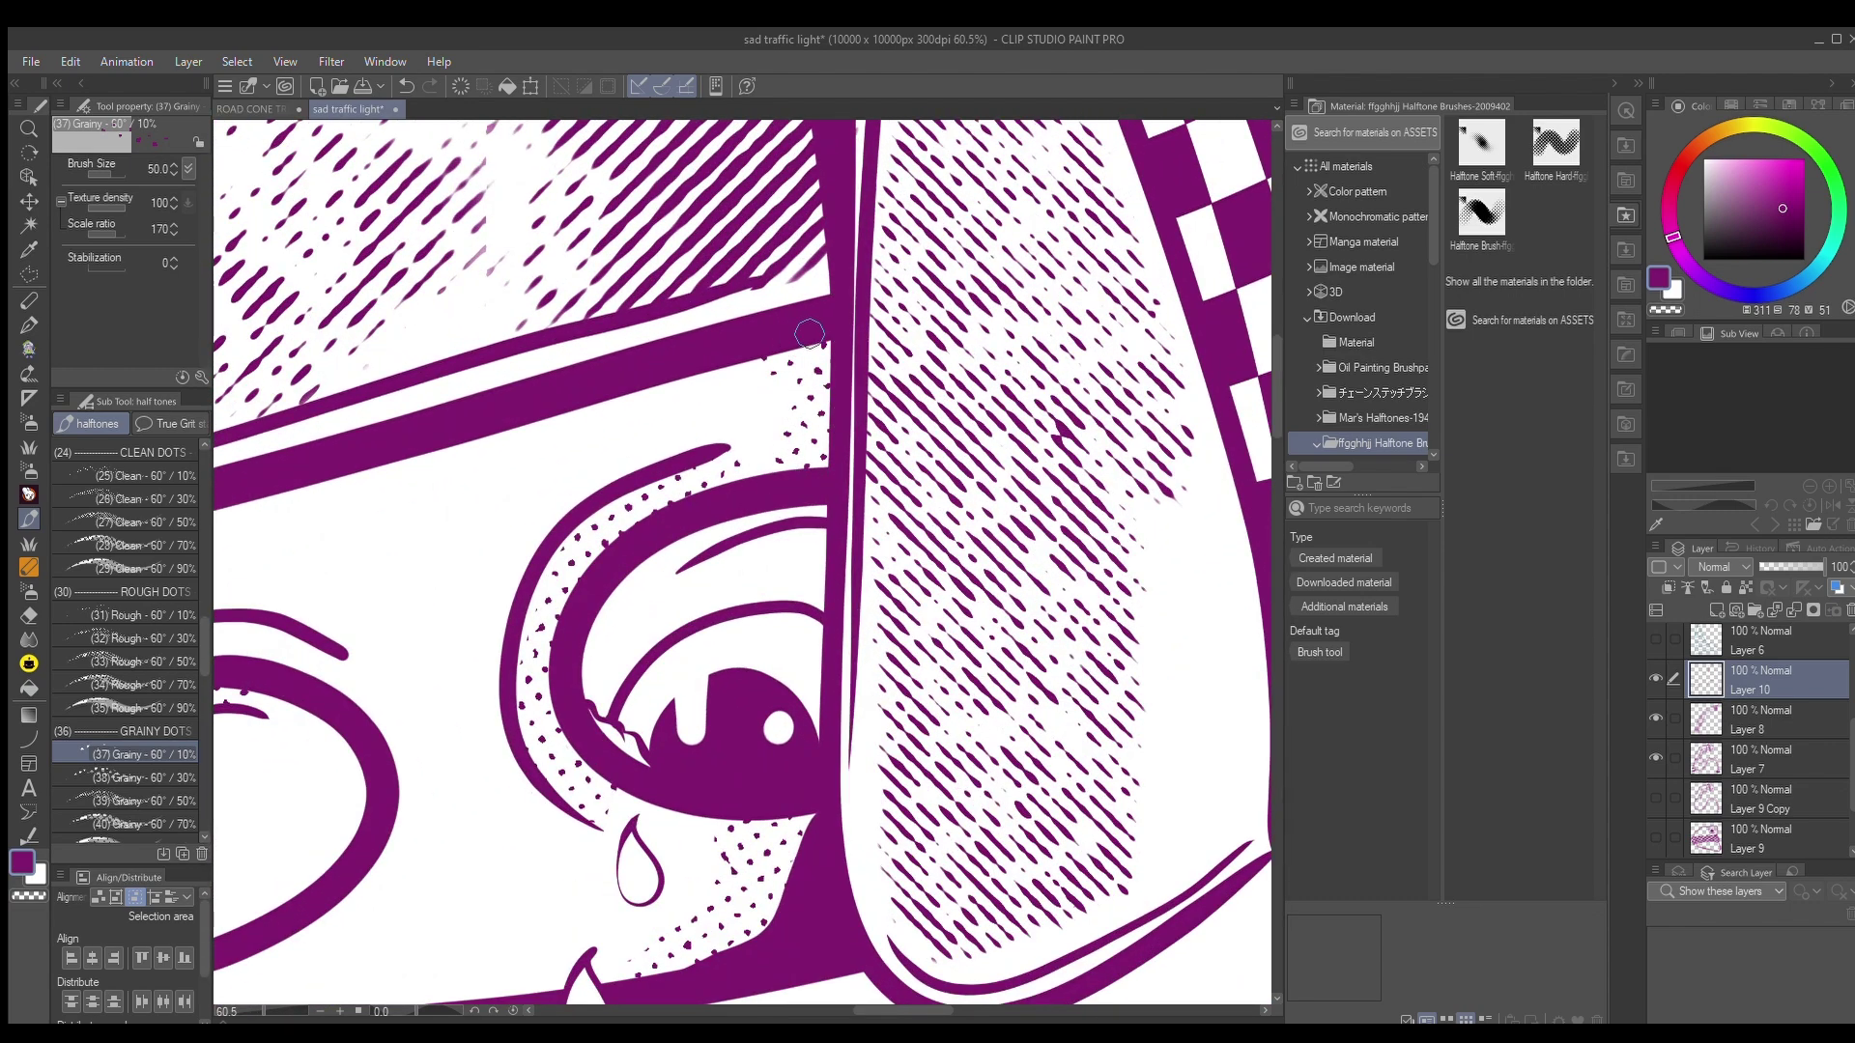
# Shade the face along the right outer side of the middle lens with grainy dots
pyautogui.scroll(-7, 773, 444)
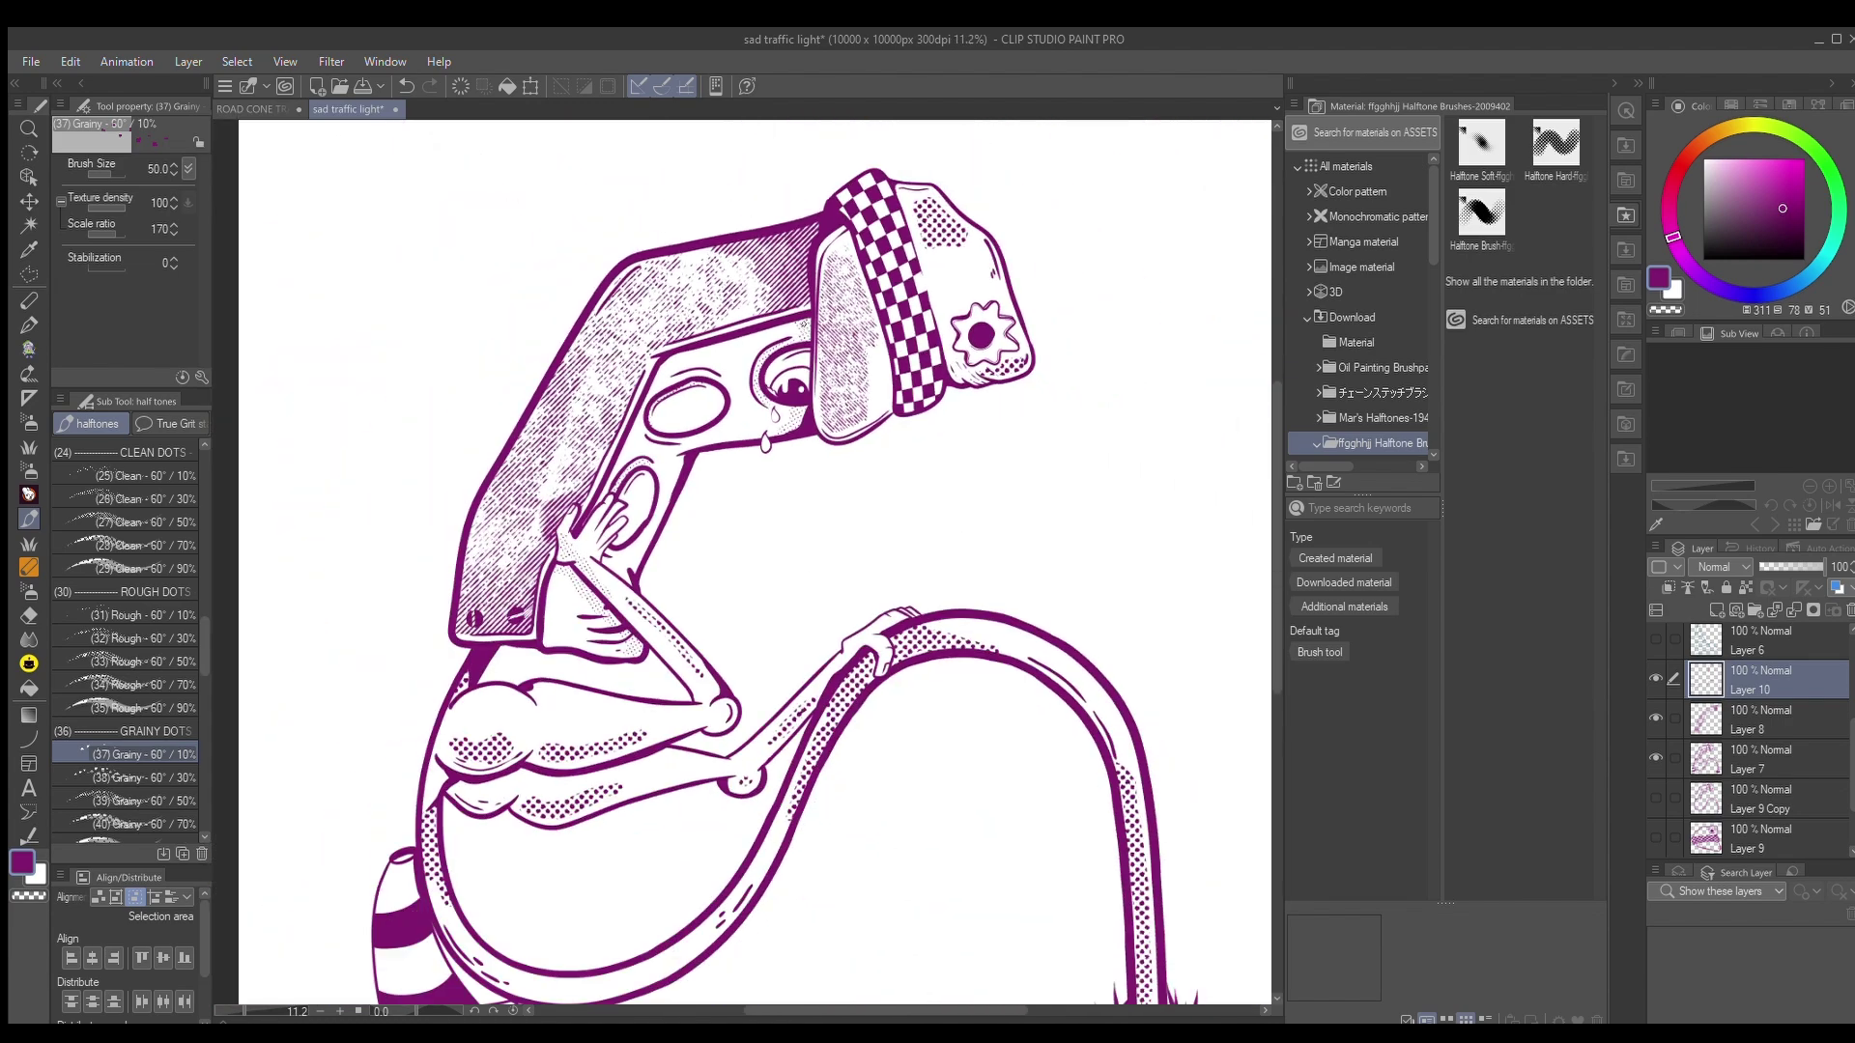
pyautogui.scroll(7, 700, 497)
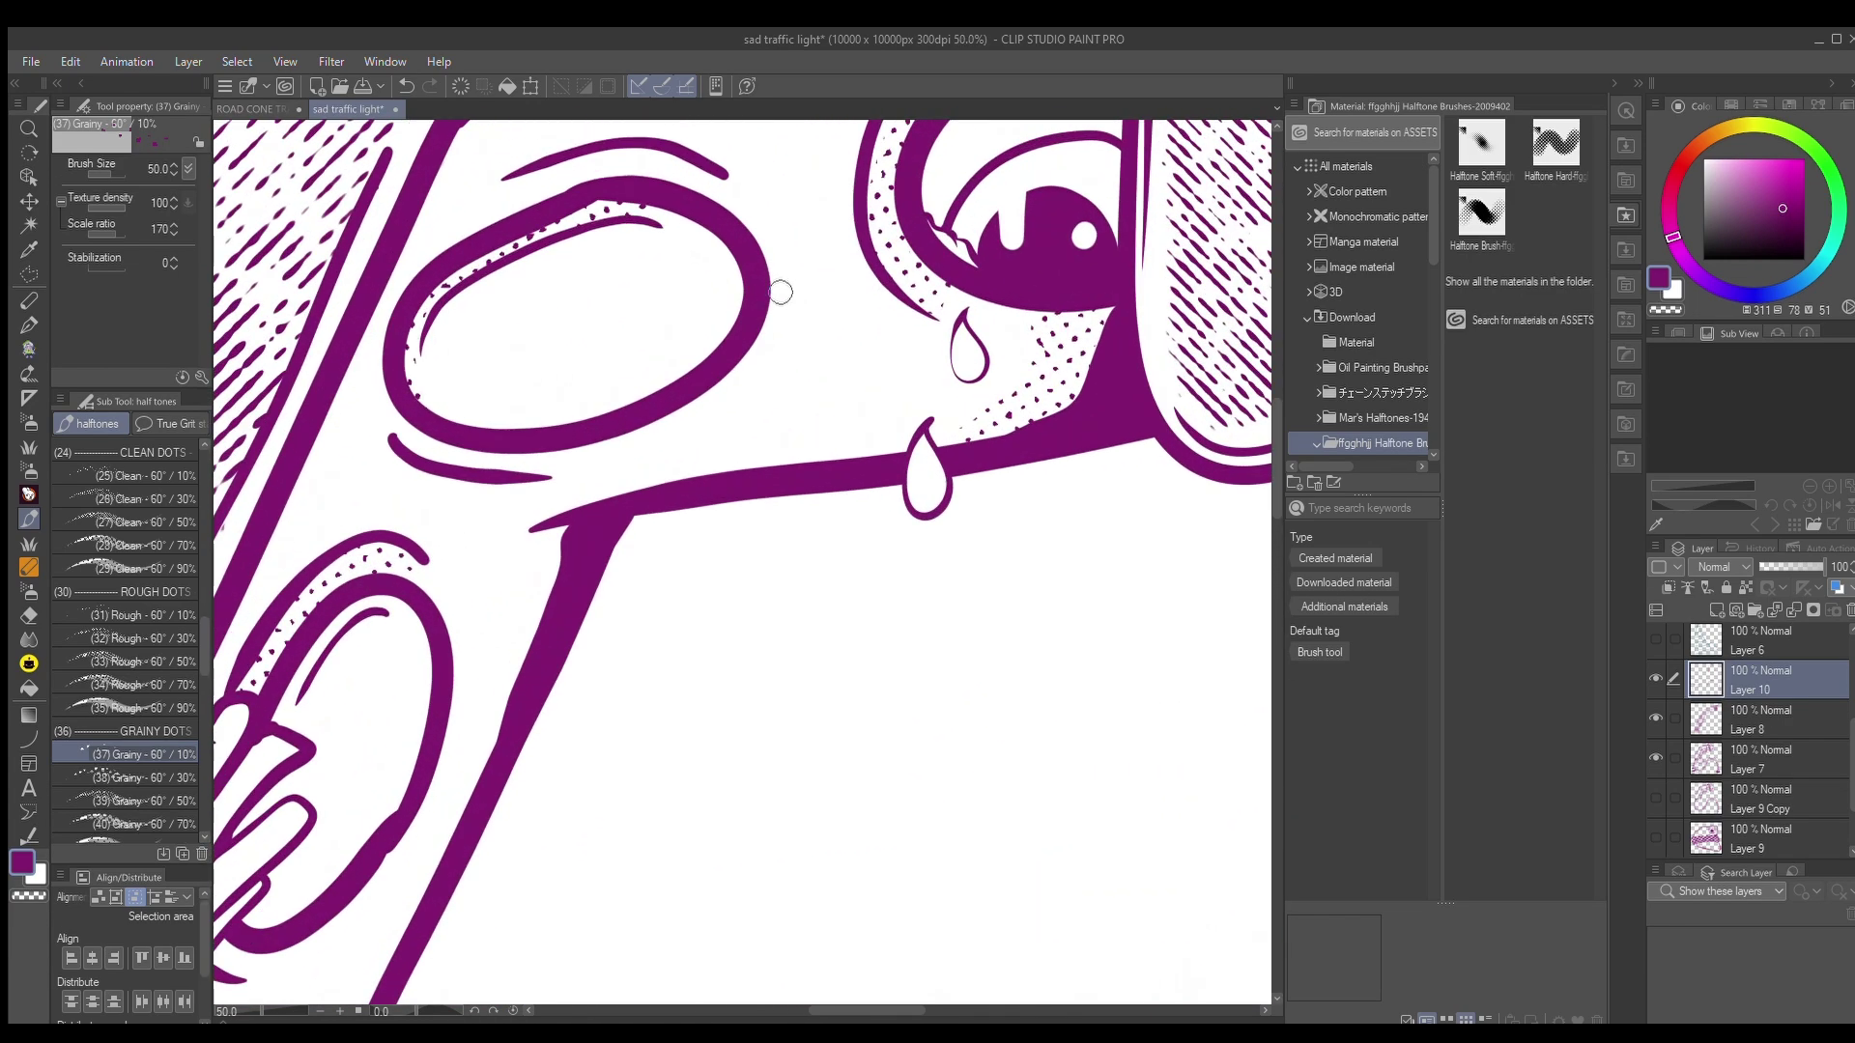
pyautogui.moveTo(784, 229); pyautogui.dragTo(802, 277)
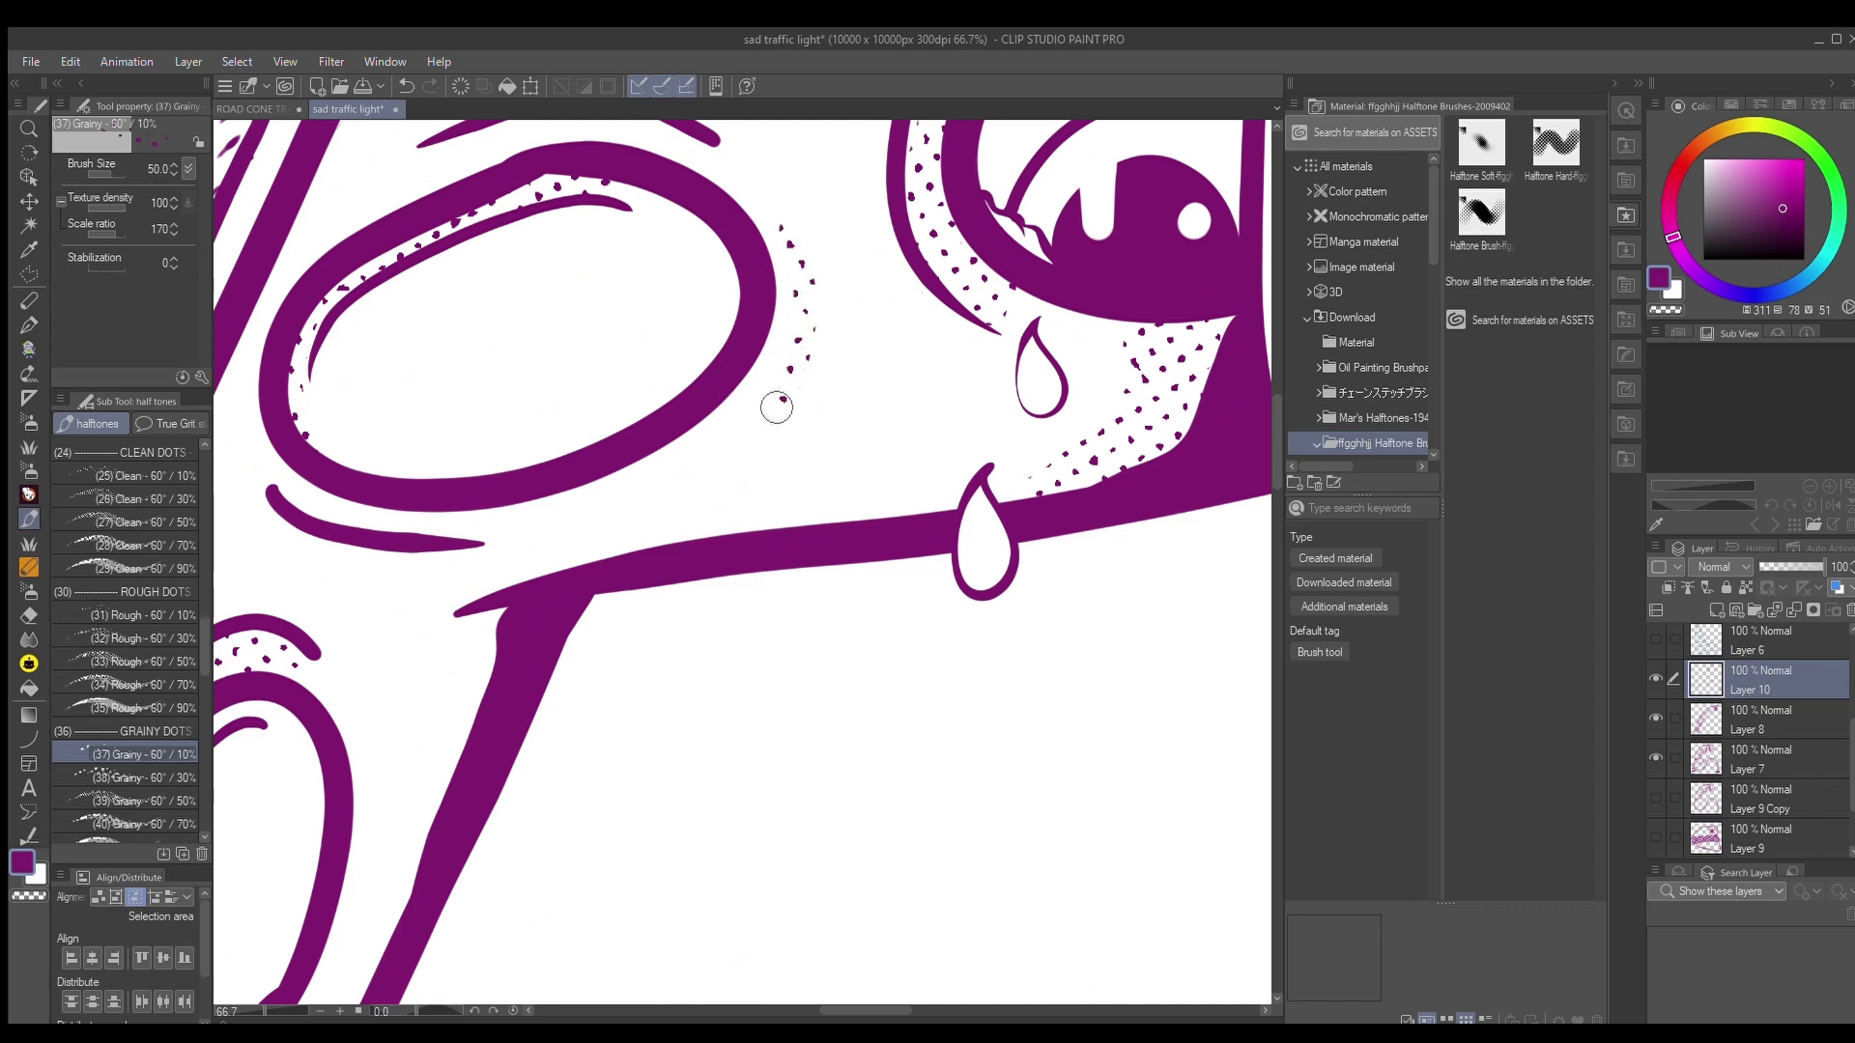
pyautogui.moveTo(811, 396)
pyautogui.mouseDown()
pyautogui.moveTo(833, 305)
pyautogui.moveTo(796, 216)
pyautogui.mouseUp()
# Examine the dot and line halftones on the hat's badge and ear flap up close, and check the whole drawing
pyautogui.scroll(-10, 794, 410)
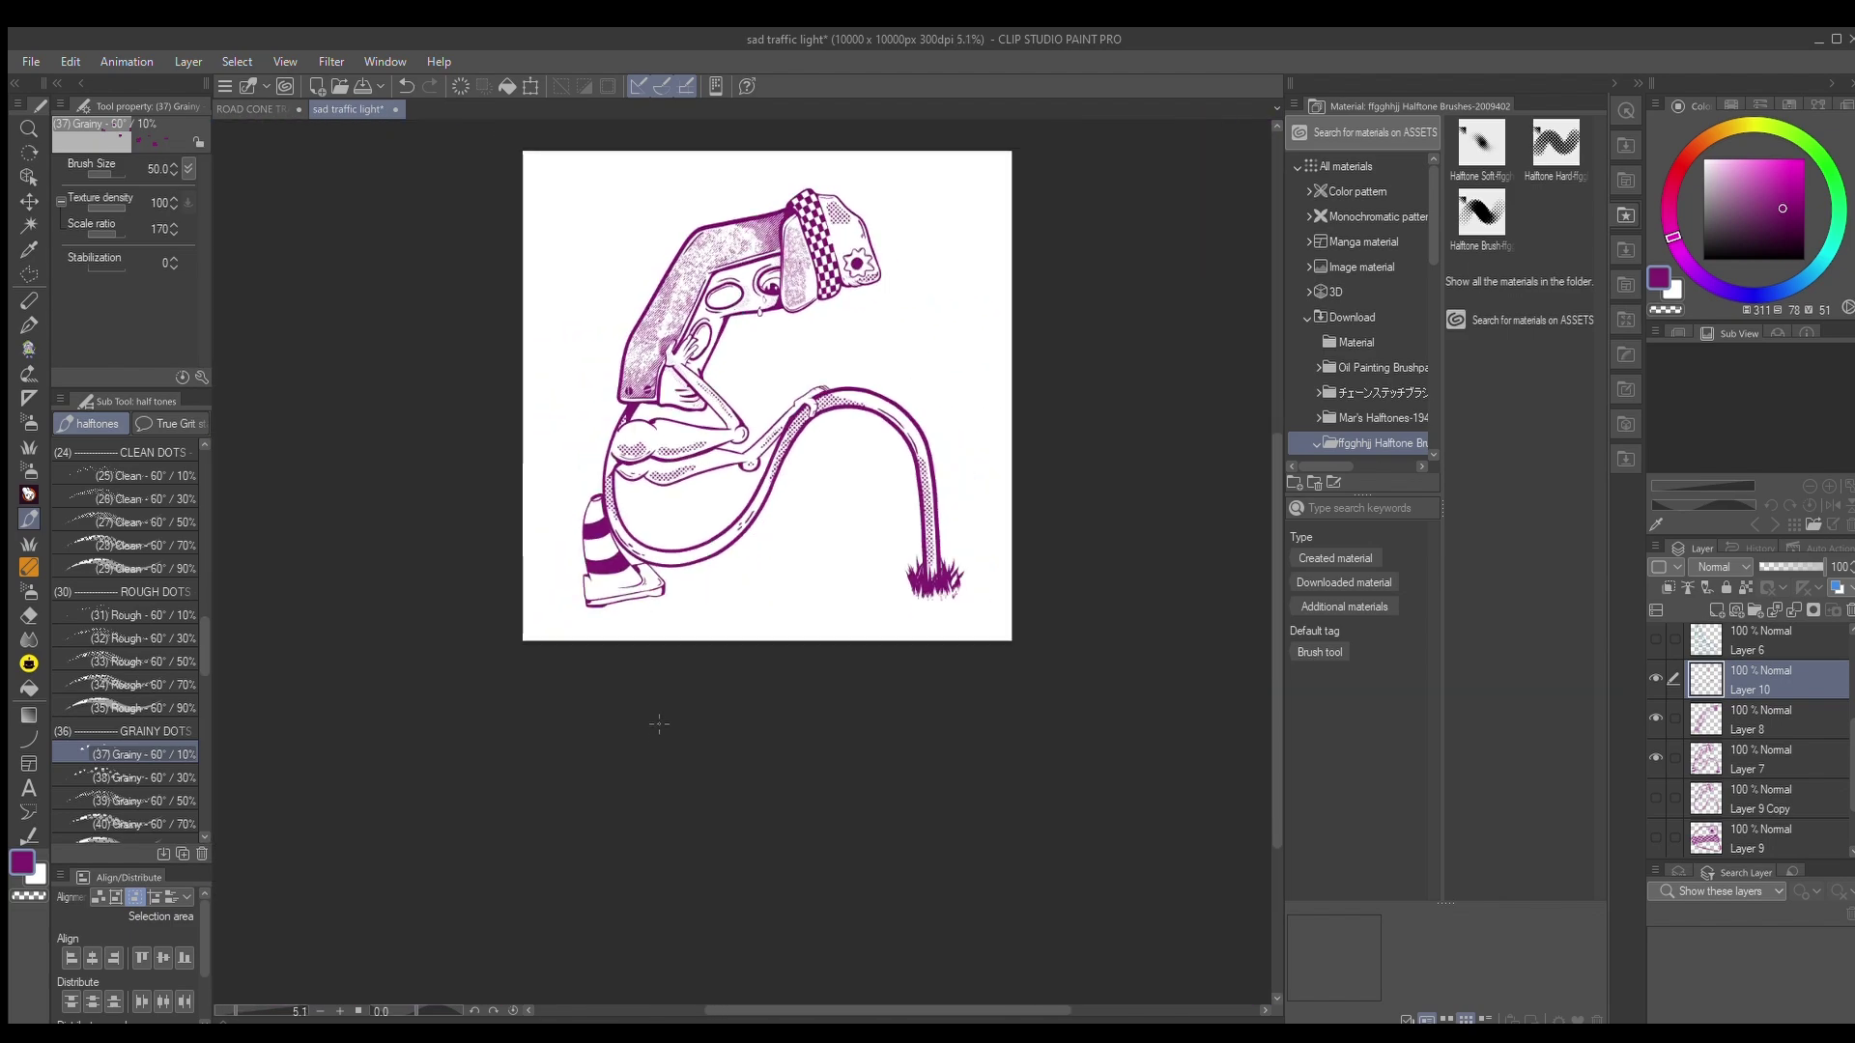
pyautogui.scroll(8, 853, 255)
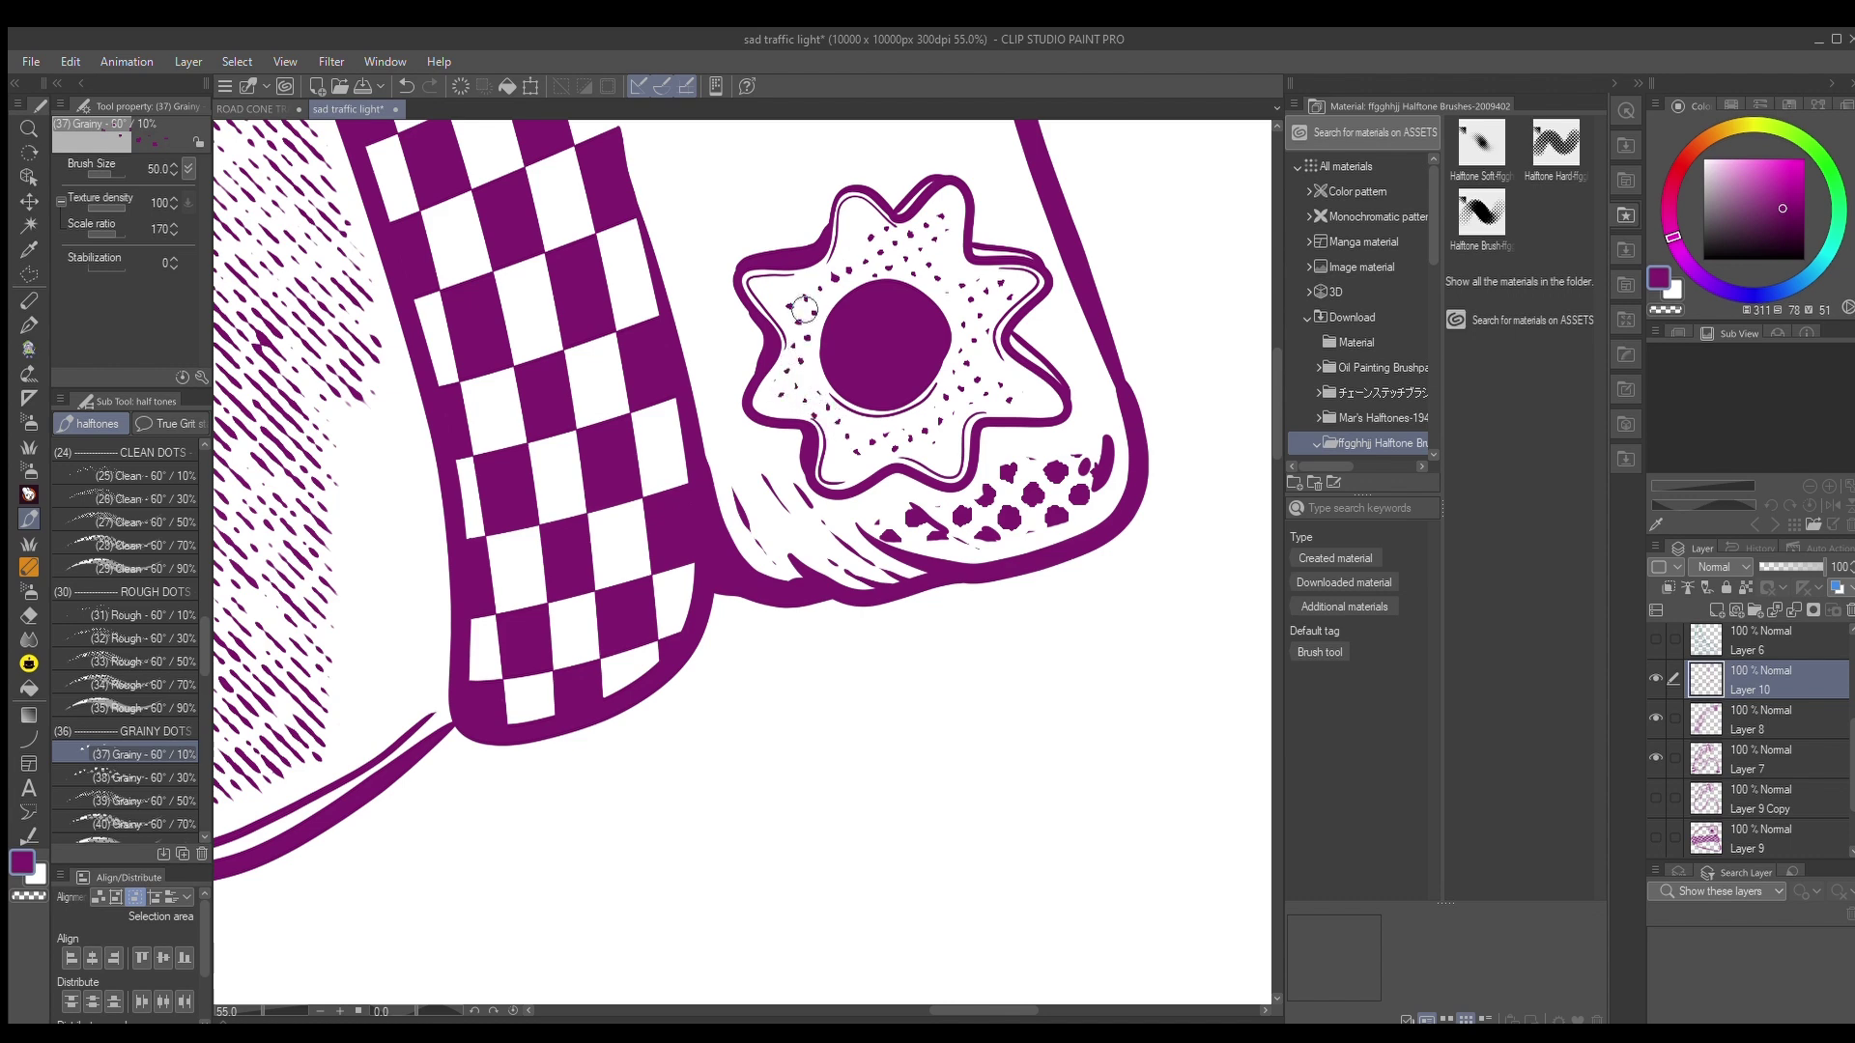
pyautogui.scroll(5, 805, 309)
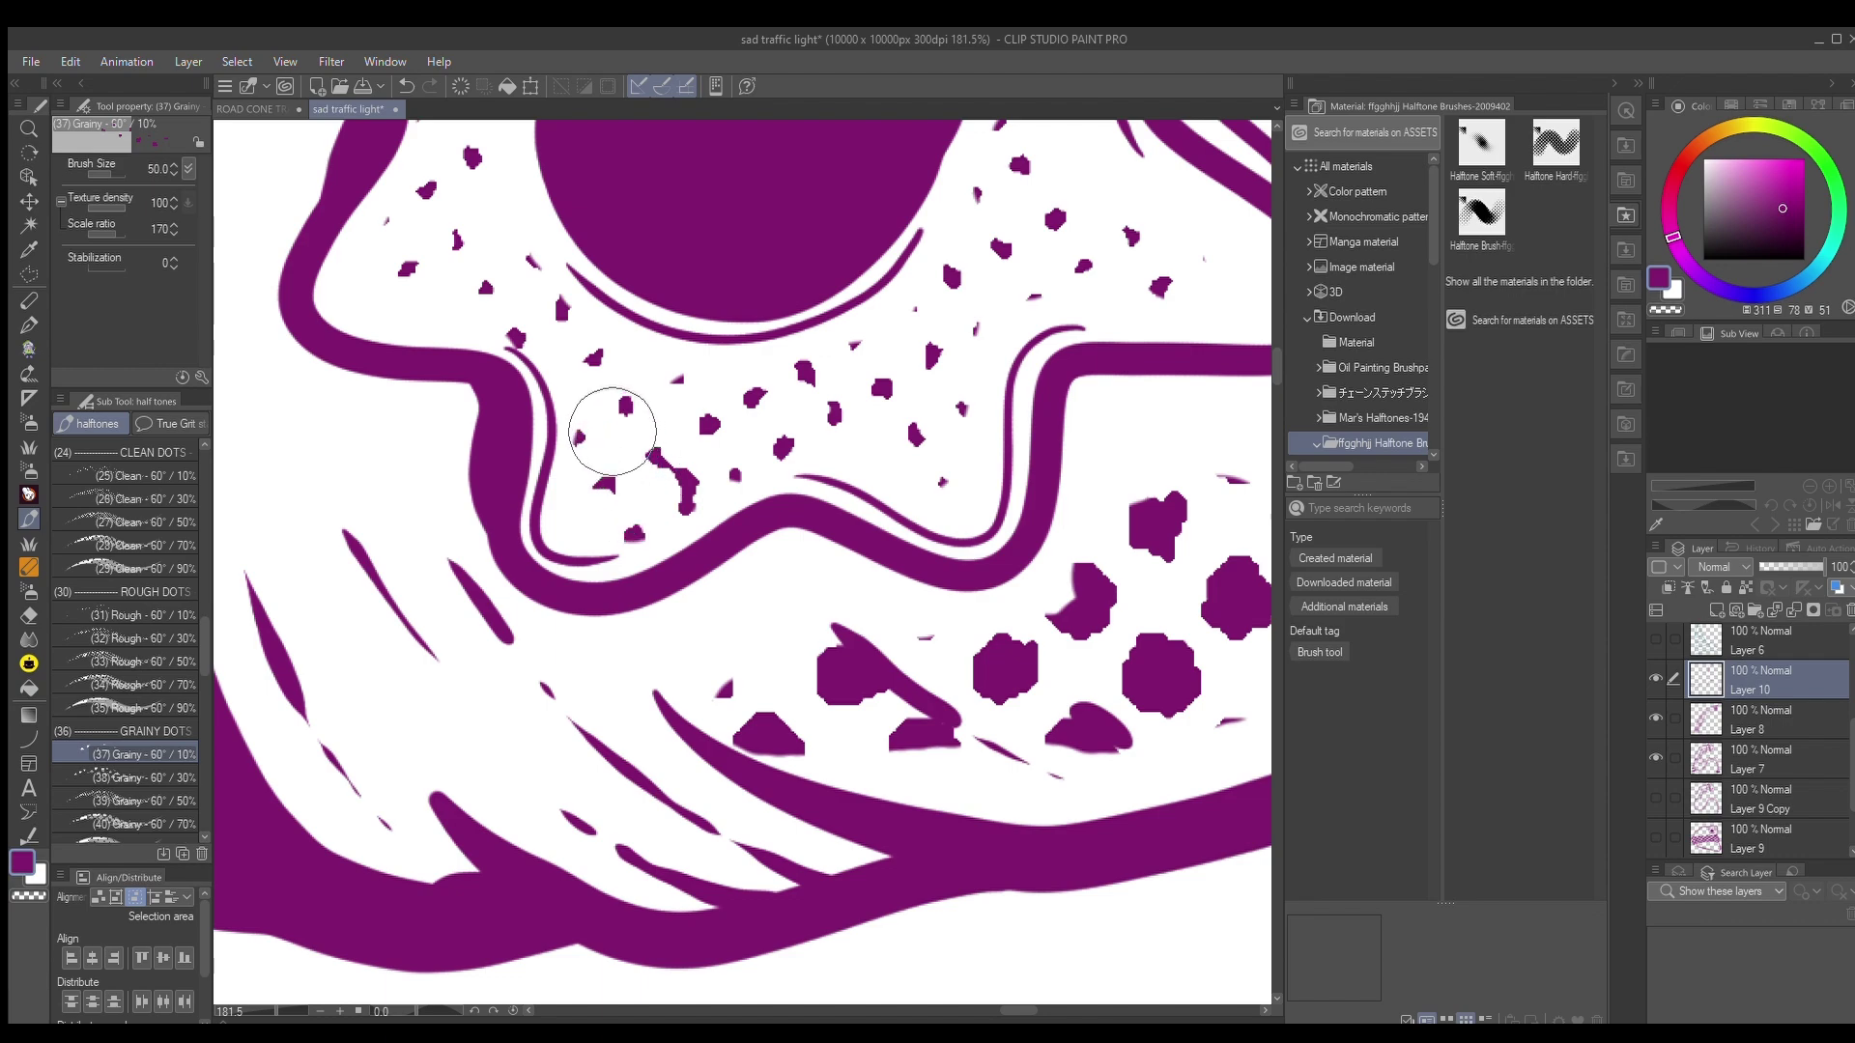
pyautogui.scroll(-5, 549, 650)
pyautogui.hscroll(-5, 405, 433)
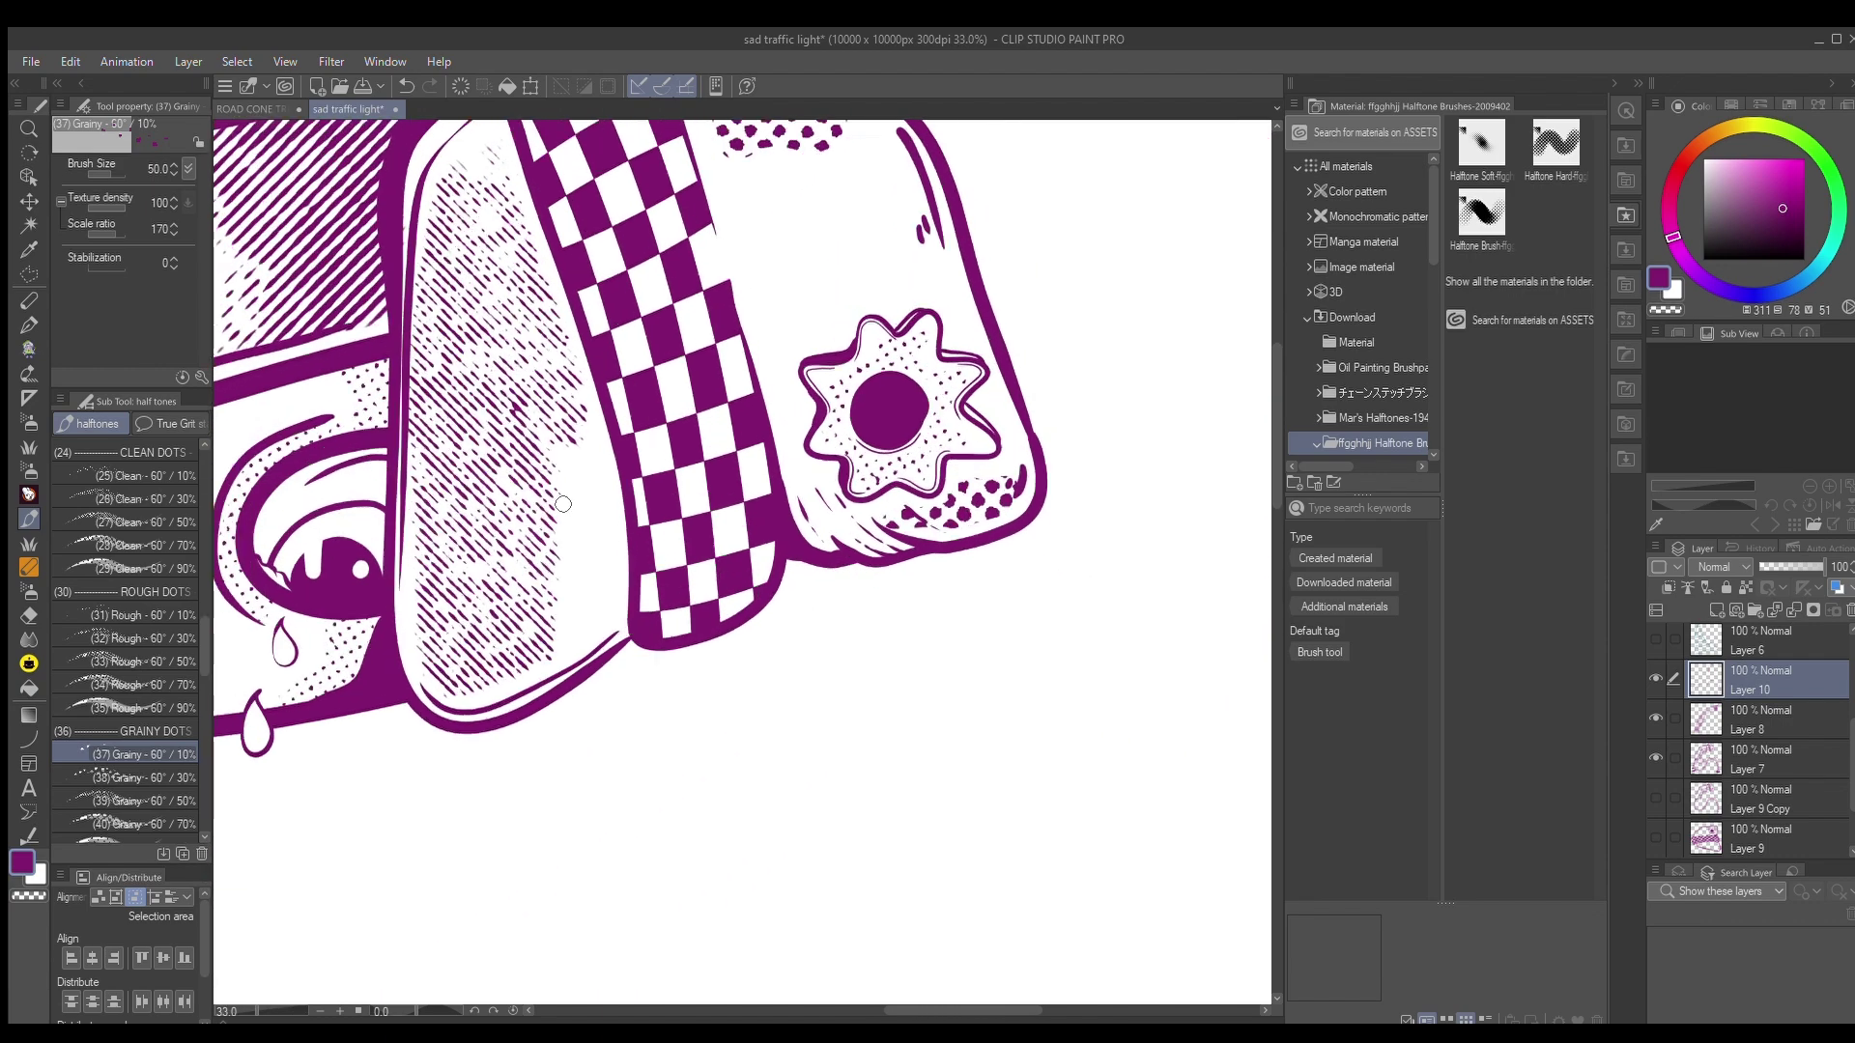
pyautogui.scroll(7, 551, 483)
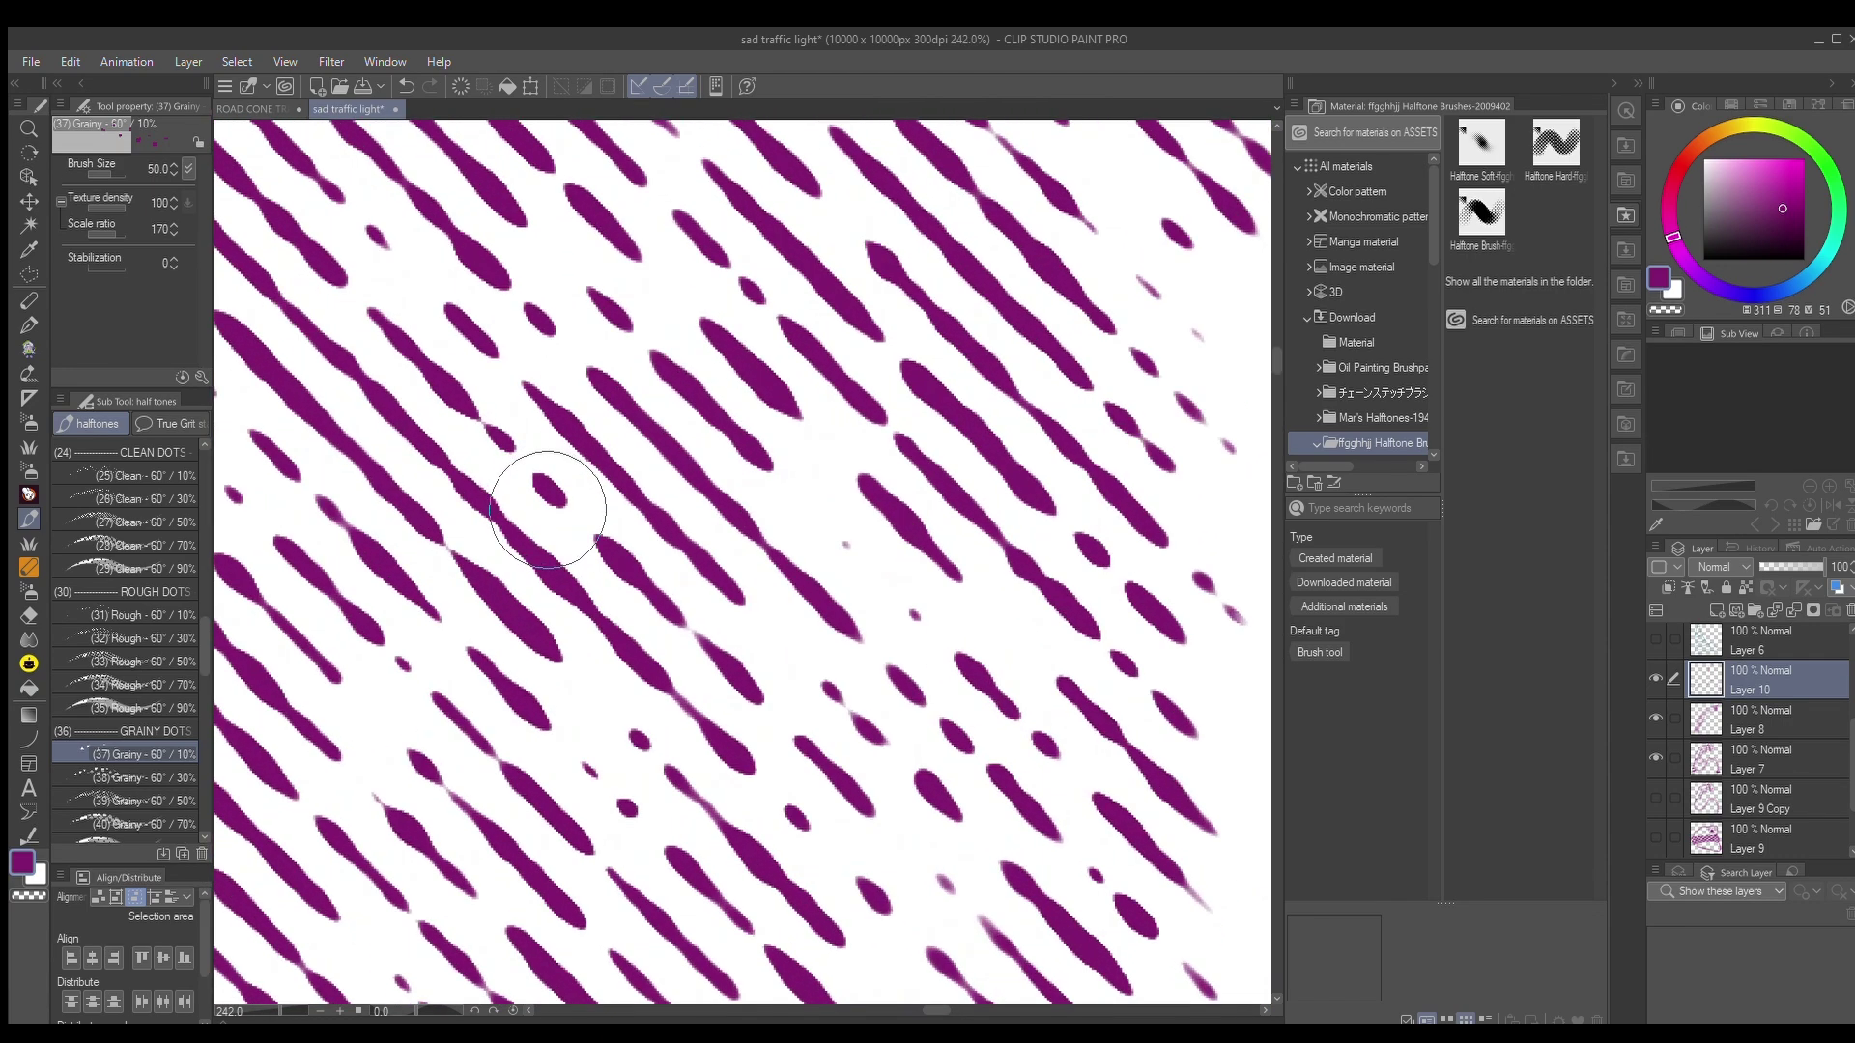
pyautogui.scroll(6, 595, 452)
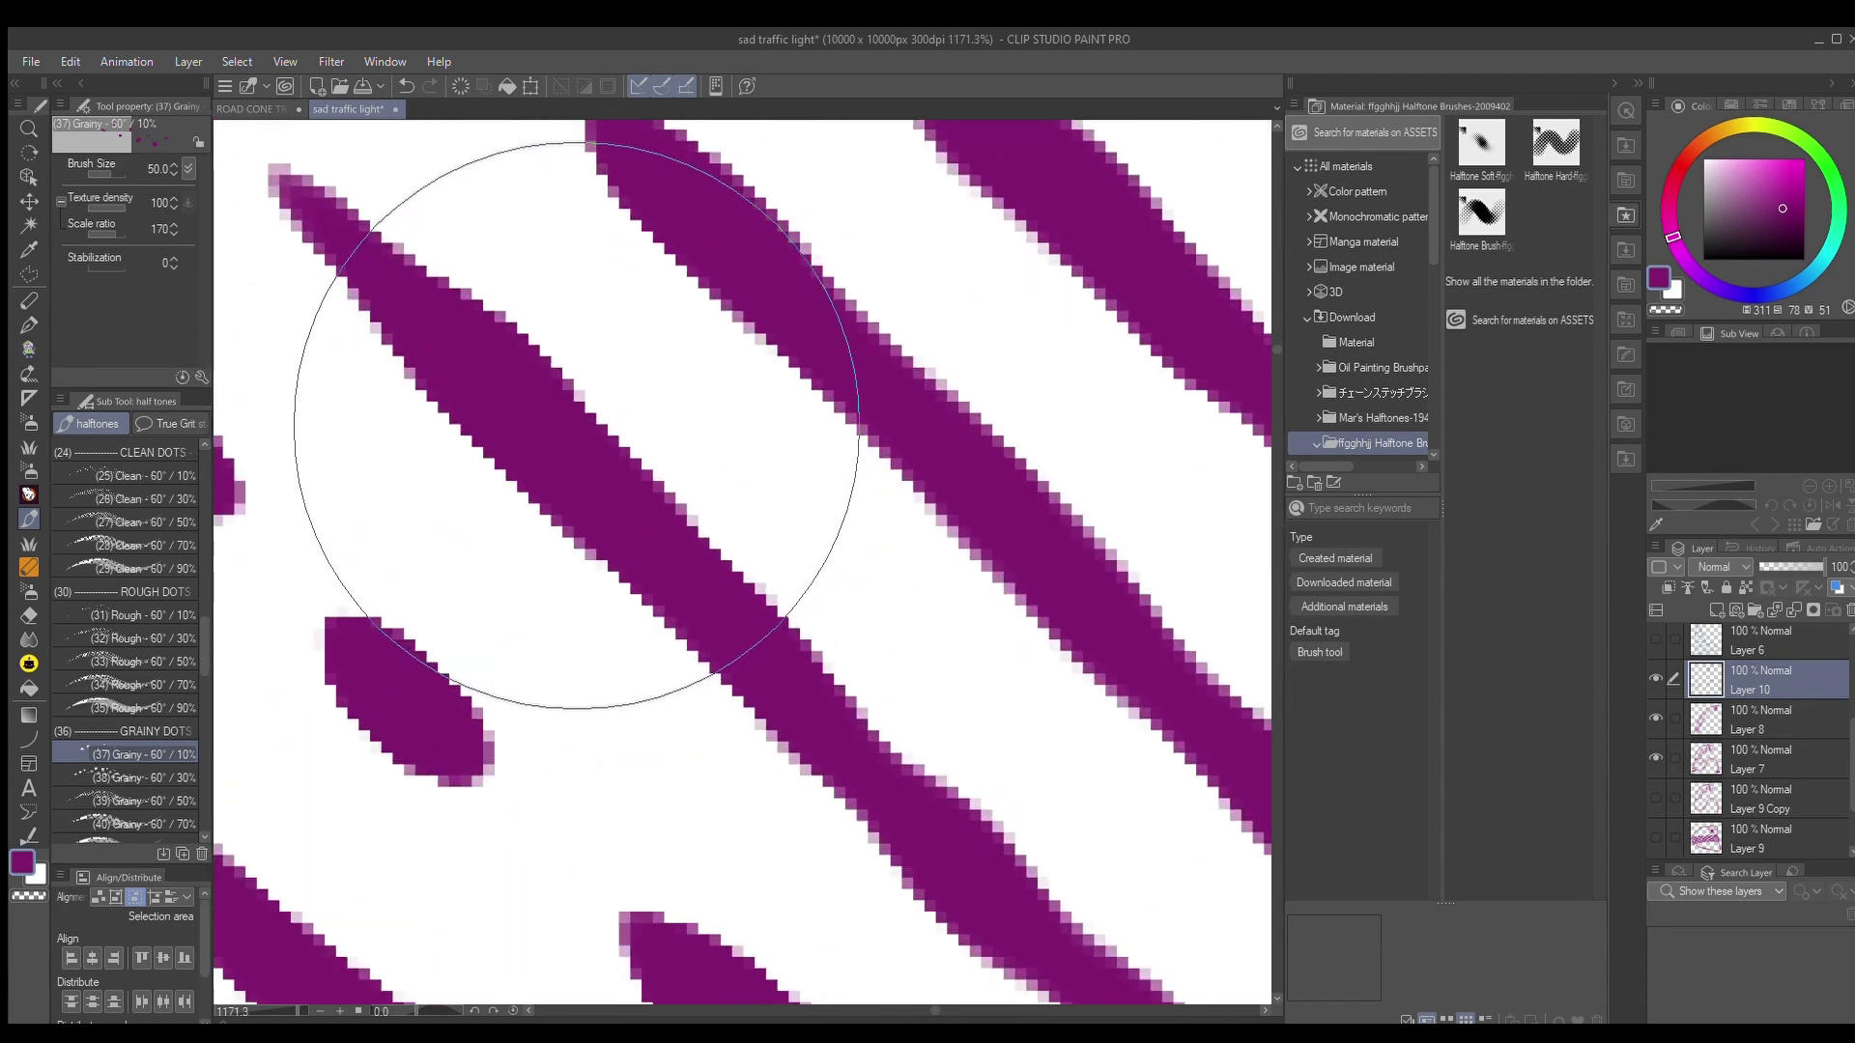
pyautogui.scroll(-12, 568, 421)
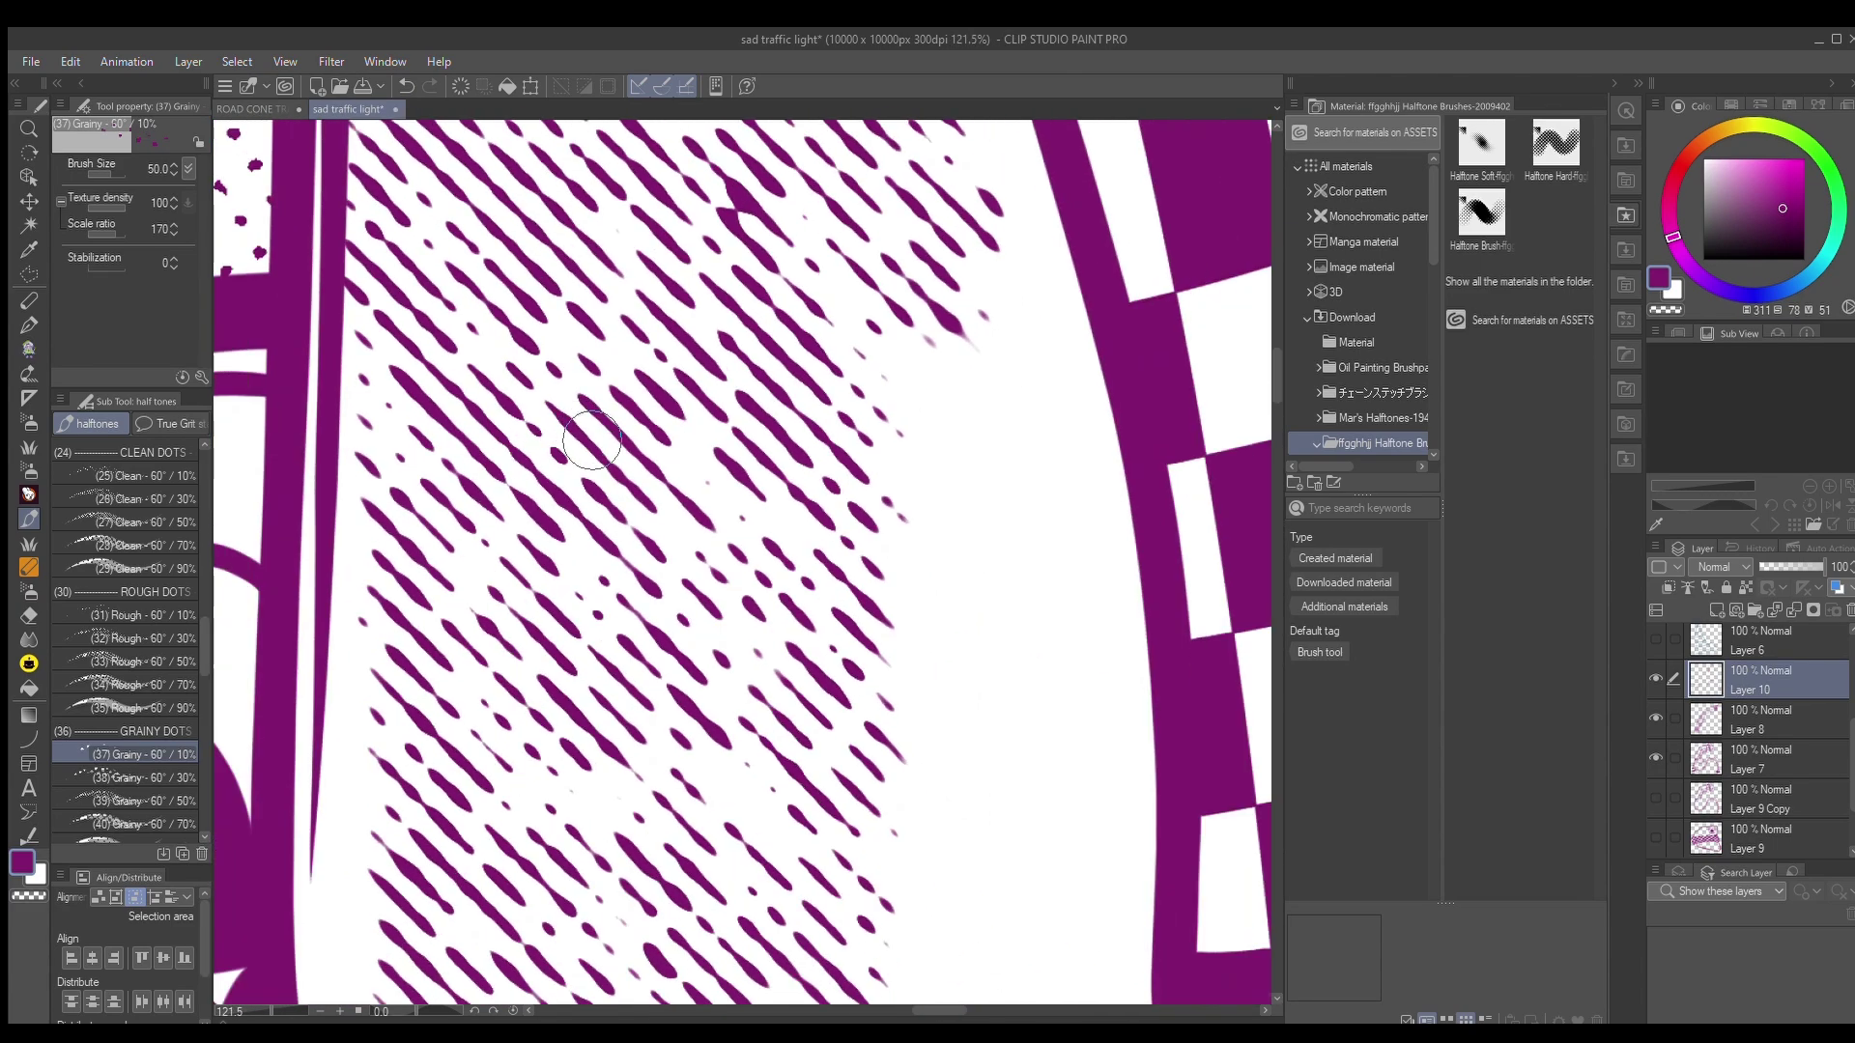
pyautogui.scroll(-10, 641, 499)
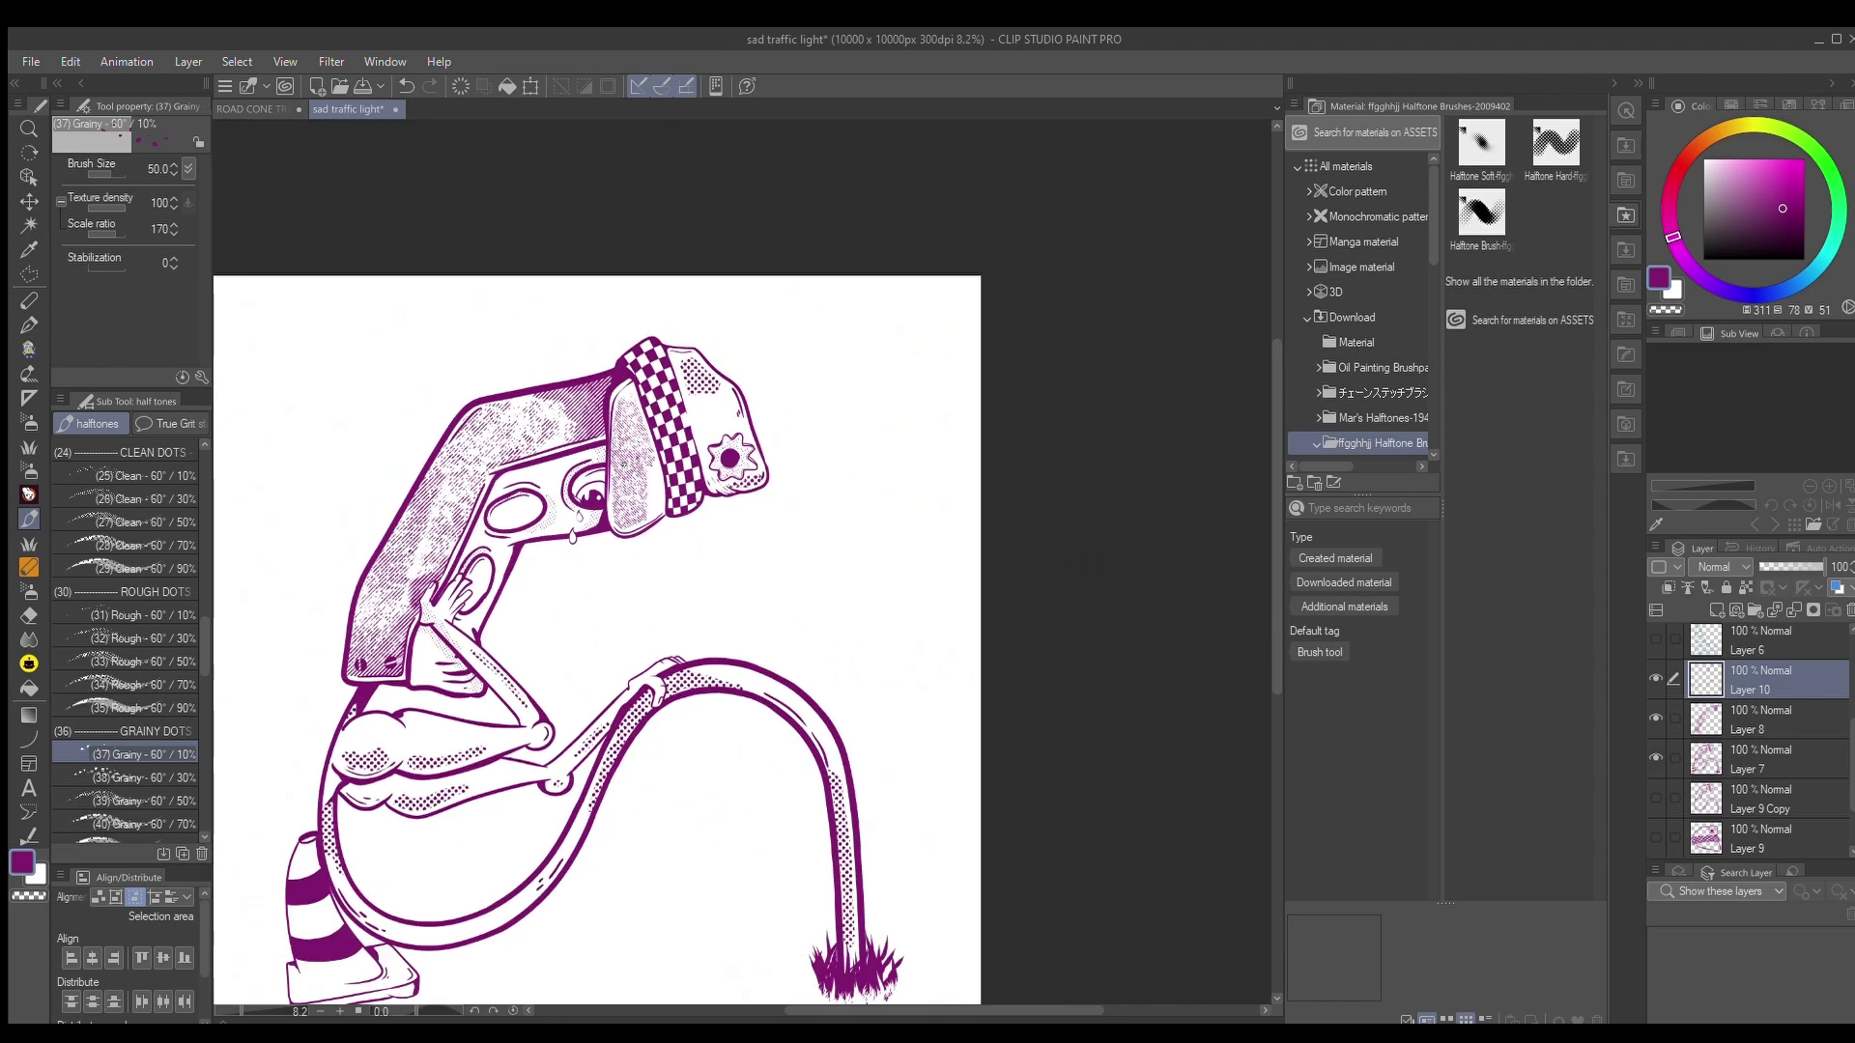
pyautogui.scroll(10, 441, 712)
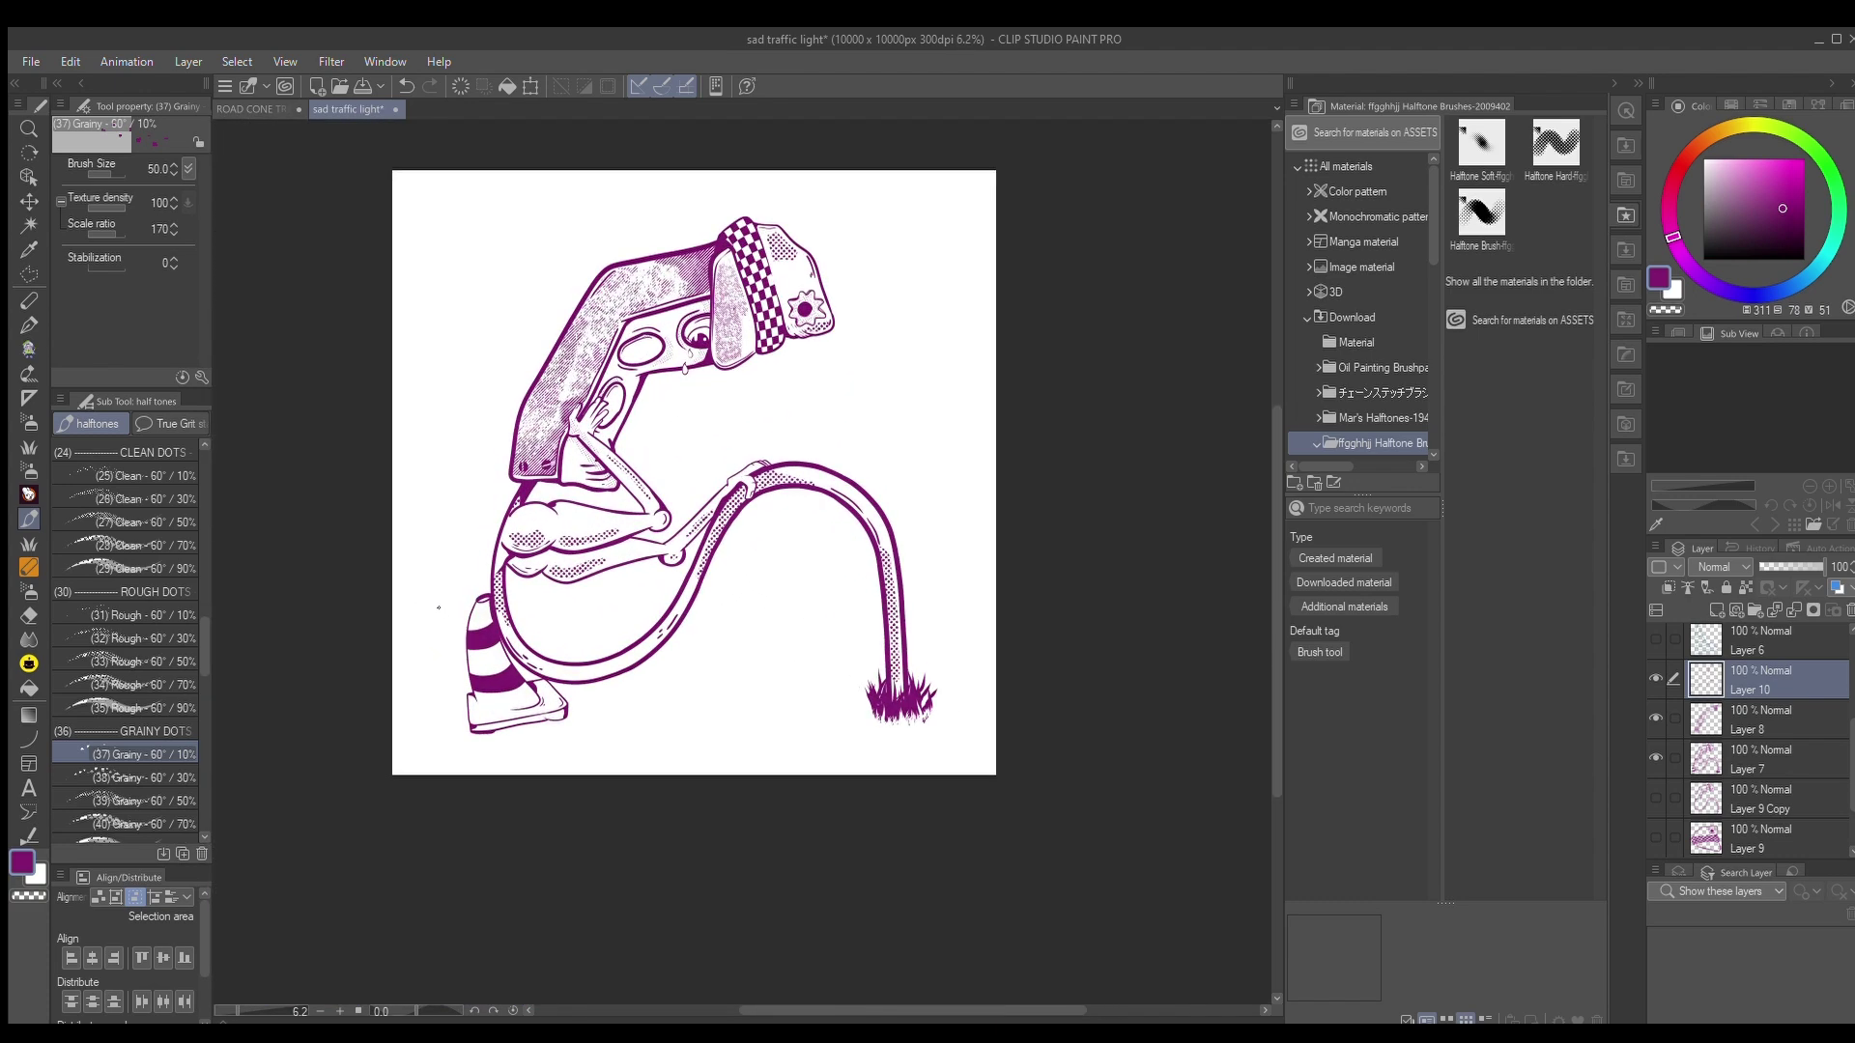
# Shade the right side of the traffic cone's upper and middle white bands with Grainy 60° / 10% dots
pyautogui.scroll(2, 591, 675)
pyautogui.moveTo(584, 613); pyautogui.dragTo(696, 858)
pyautogui.moveTo(563, 633)
pyautogui.mouseDown()
pyautogui.moveTo(524, 610)
pyautogui.moveTo(590, 816)
pyautogui.moveTo(496, 583)
pyautogui.moveTo(589, 960)
pyautogui.moveTo(492, 560)
pyautogui.moveTo(560, 939)
pyautogui.moveTo(490, 677)
pyautogui.moveTo(530, 861)
pyautogui.moveTo(546, 830)
pyautogui.moveTo(480, 215)
pyautogui.moveTo(518, 410)
pyautogui.moveTo(476, 202)
pyautogui.mouseUp()
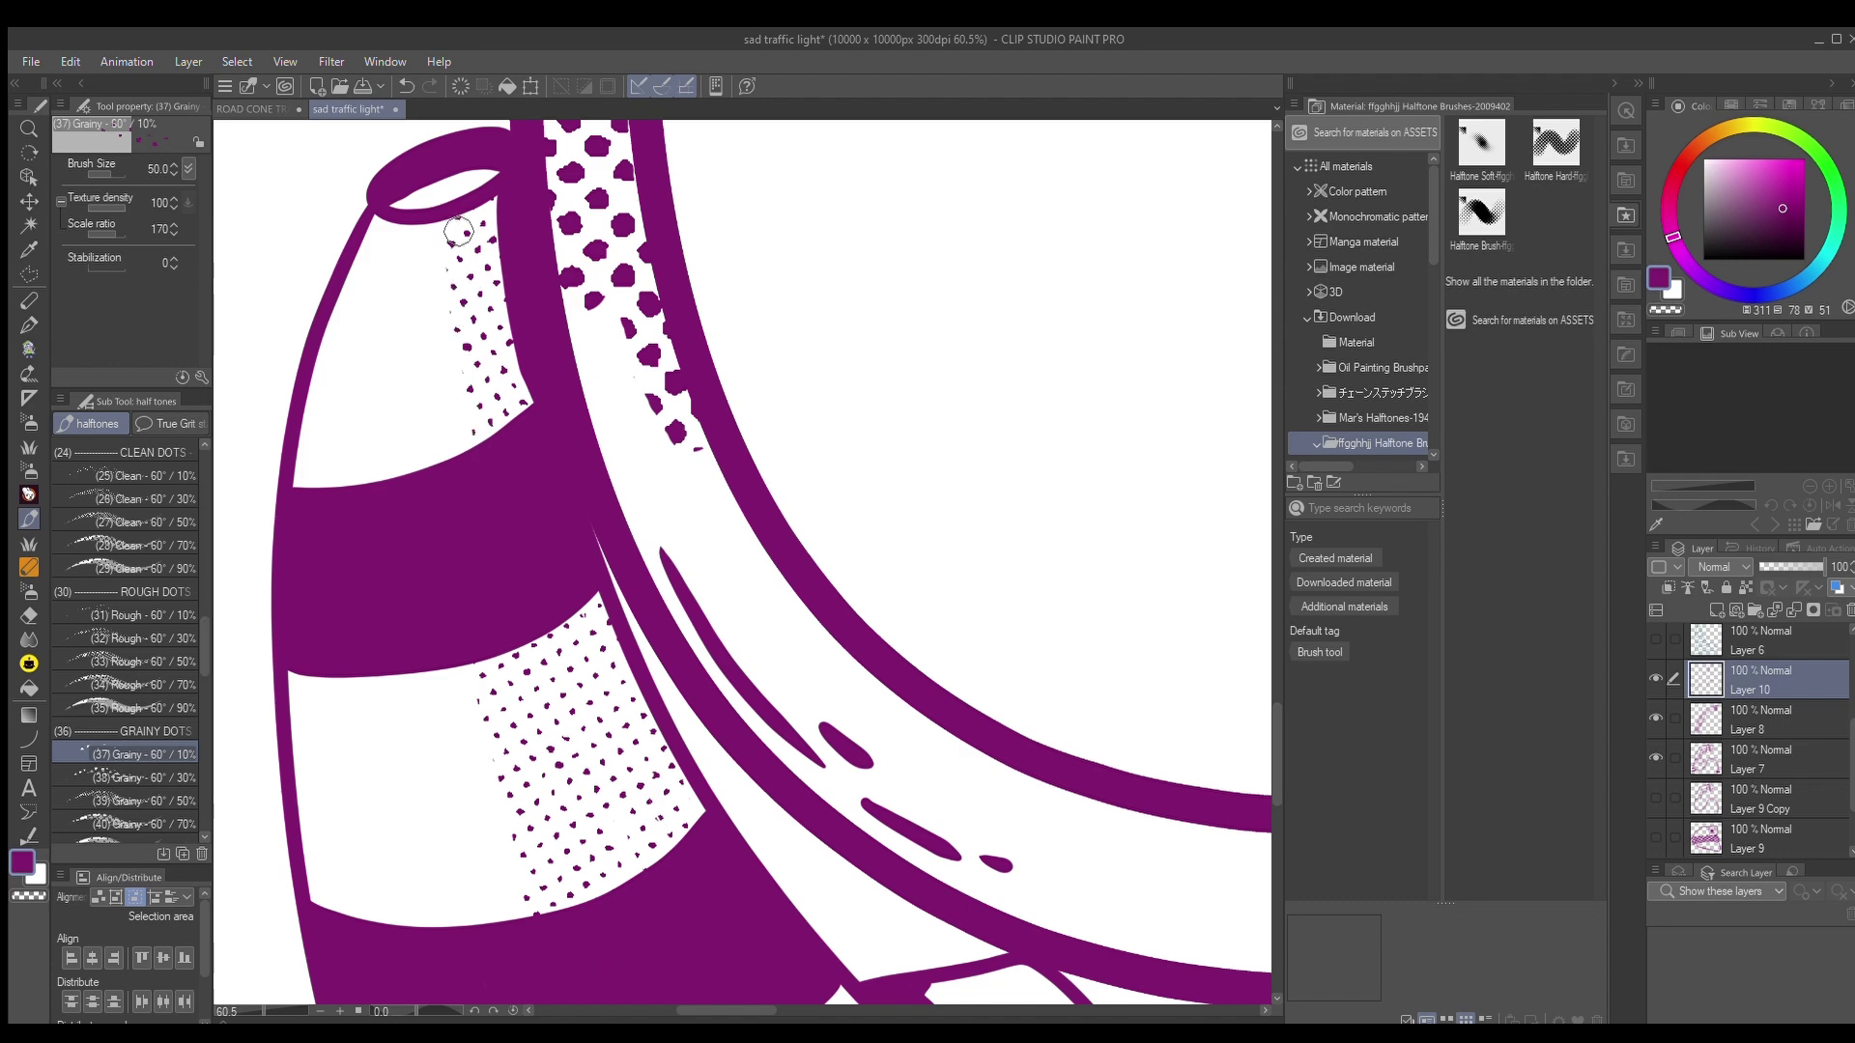
# Shade the right side of the cone's lowest white band and the base surface beside it with 10% grainy dots
pyautogui.scroll(-1, 454, 237)
pyautogui.scroll(-2, 688, 761)
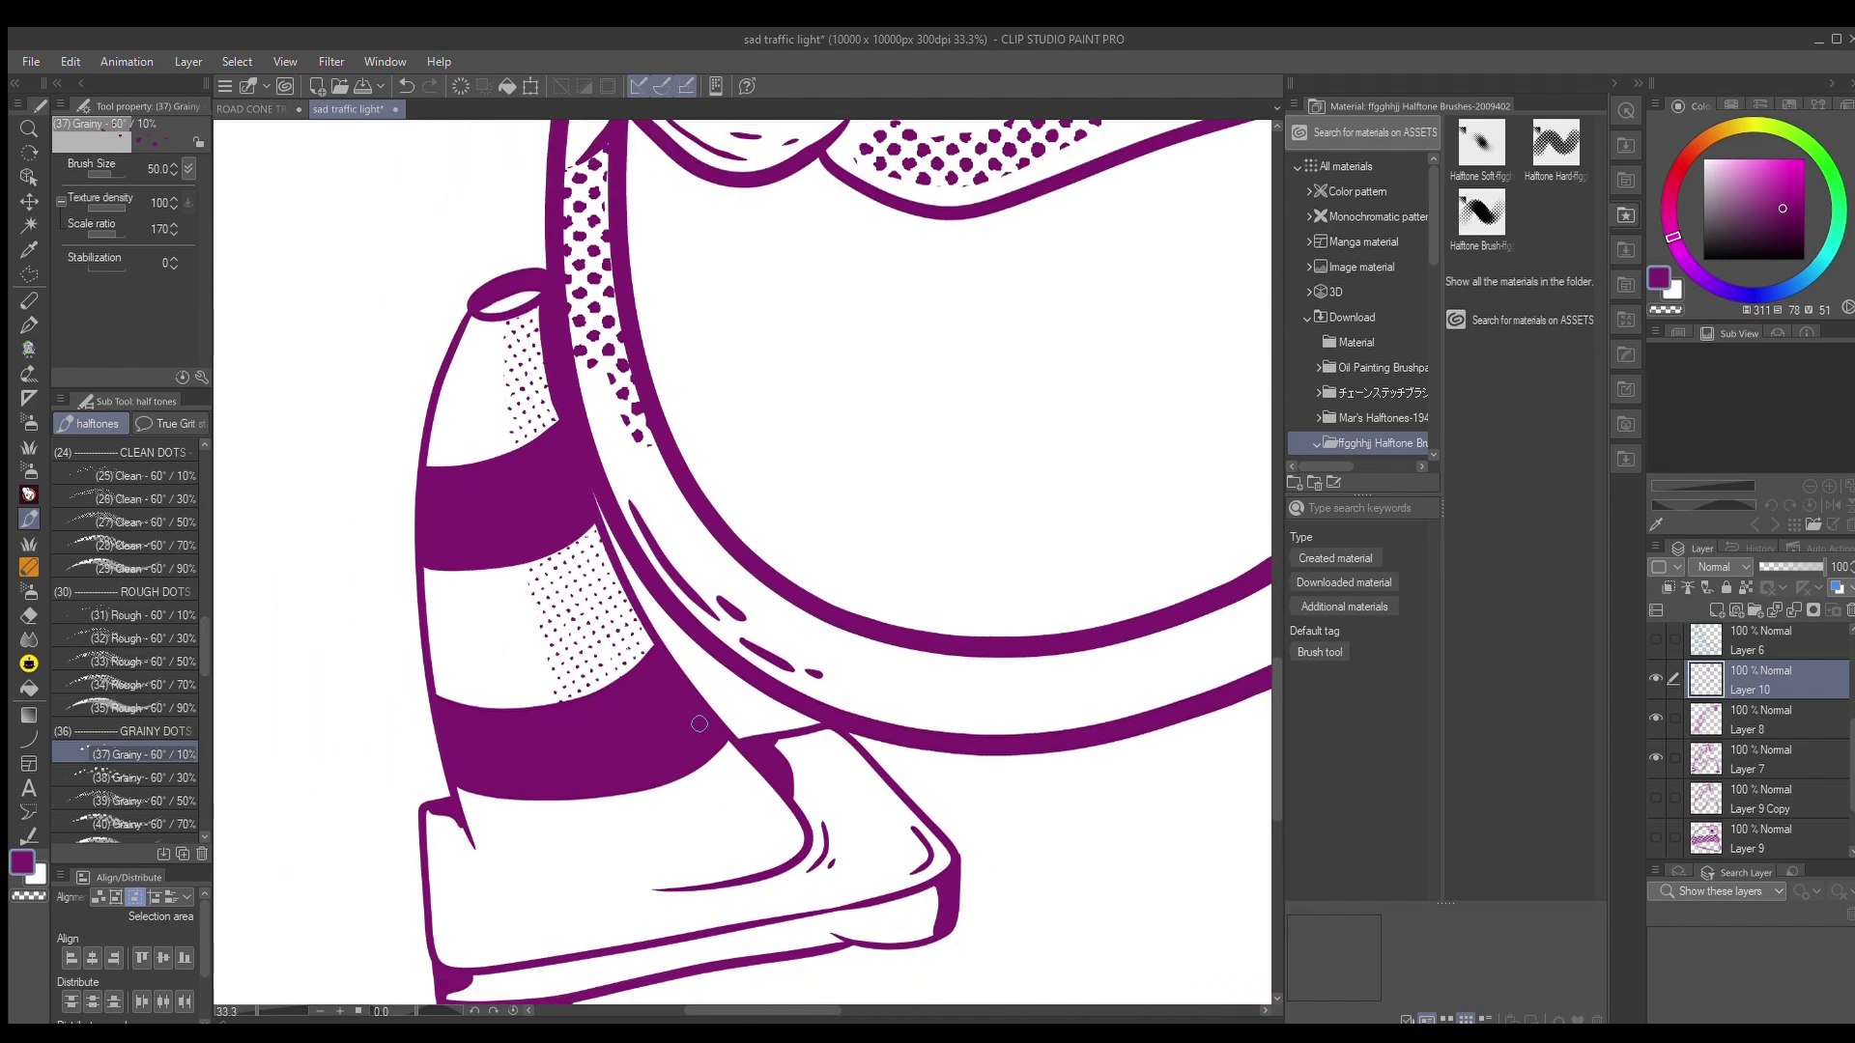
pyautogui.scroll(3, 696, 804)
pyautogui.moveTo(715, 734)
pyautogui.mouseDown()
pyautogui.moveTo(855, 902)
pyautogui.moveTo(758, 806)
pyautogui.moveTo(800, 891)
pyautogui.moveTo(764, 902)
pyautogui.moveTo(700, 857)
pyautogui.moveTo(773, 969)
pyautogui.moveTo(860, 943)
pyautogui.moveTo(822, 870)
pyautogui.moveTo(795, 939)
pyautogui.mouseUp()
pyautogui.scroll(-3, 763, 701)
pyautogui.scroll(3, 778, 710)
pyautogui.moveTo(756, 633)
pyautogui.mouseDown()
pyautogui.moveTo(797, 616)
pyautogui.moveTo(860, 632)
pyautogui.moveTo(930, 725)
pyautogui.moveTo(844, 638)
pyautogui.moveTo(823, 661)
pyautogui.moveTo(801, 756)
pyautogui.moveTo(881, 840)
pyautogui.moveTo(860, 743)
pyautogui.moveTo(948, 755)
pyautogui.moveTo(1006, 816)
pyautogui.moveTo(941, 847)
pyautogui.moveTo(934, 827)
pyautogui.moveTo(849, 801)
pyautogui.mouseUp()
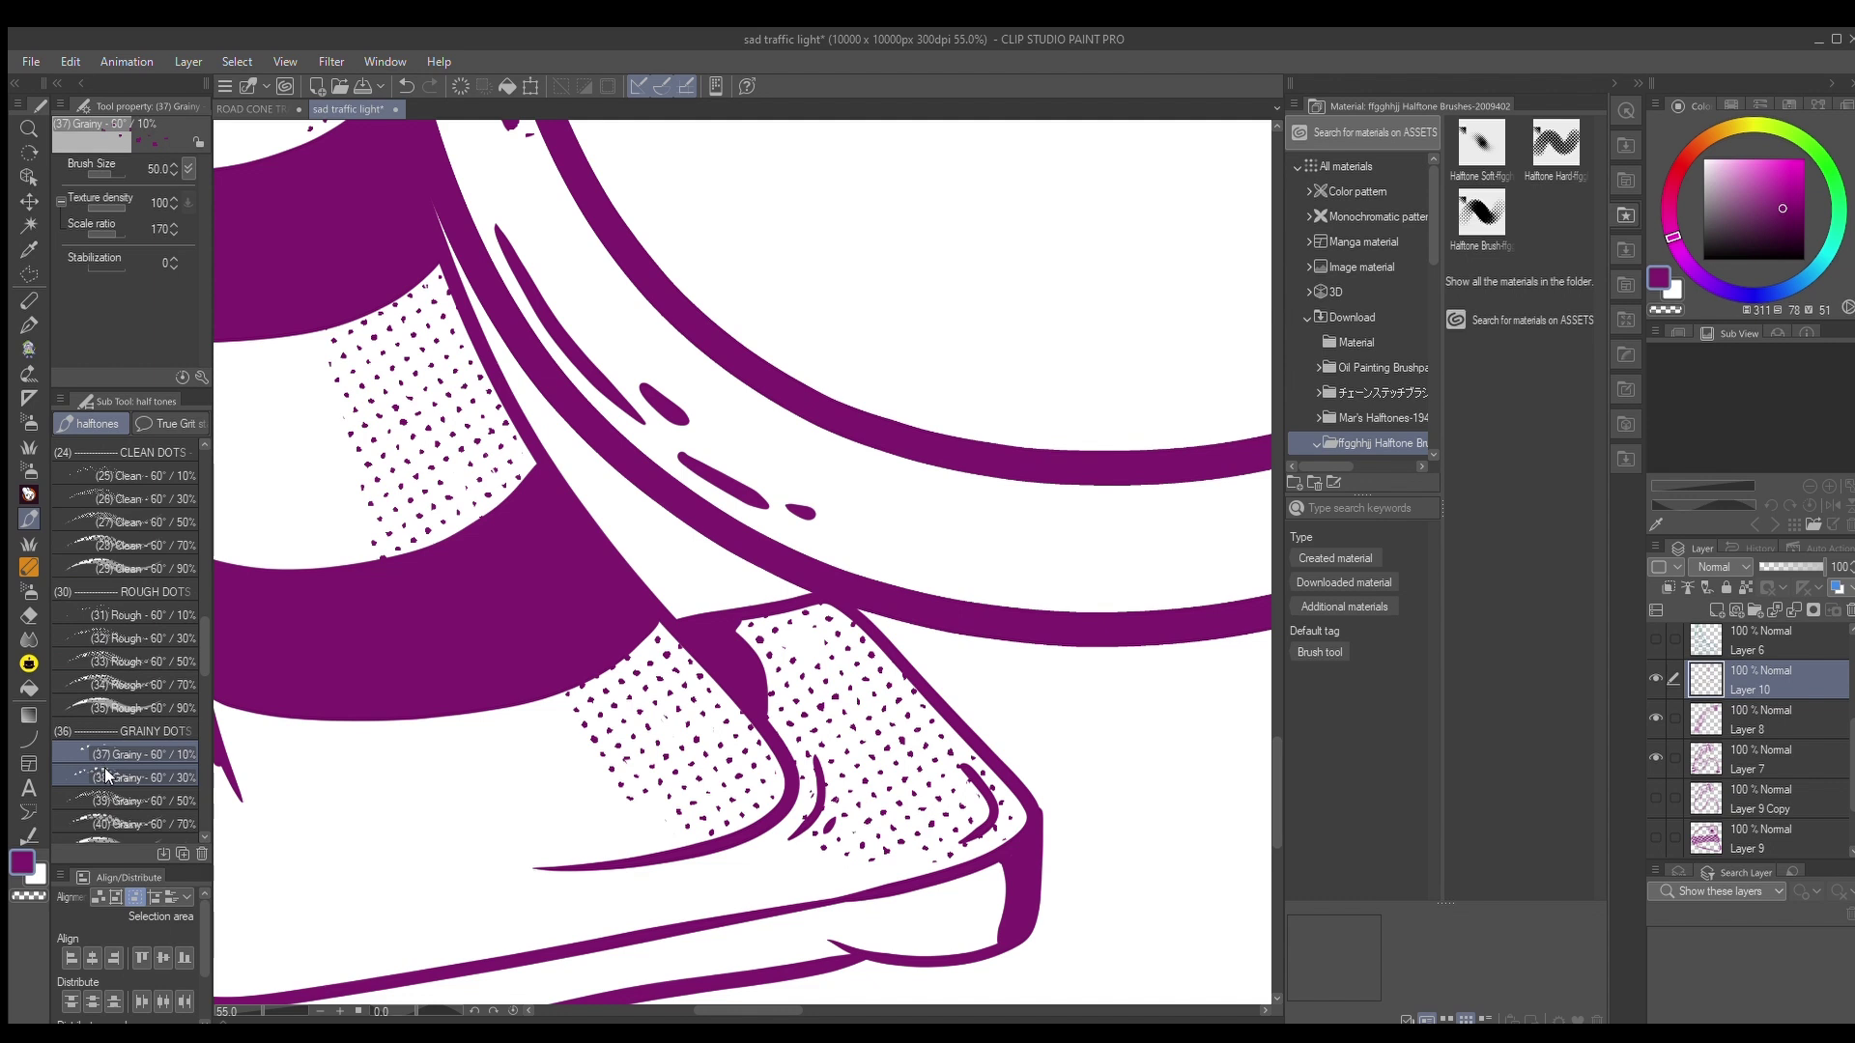
# Pick the Grainy 60° / 30% brush, adjust its scale ratio and darken the base surface to the right of the cone
pyautogui.click(107, 776)
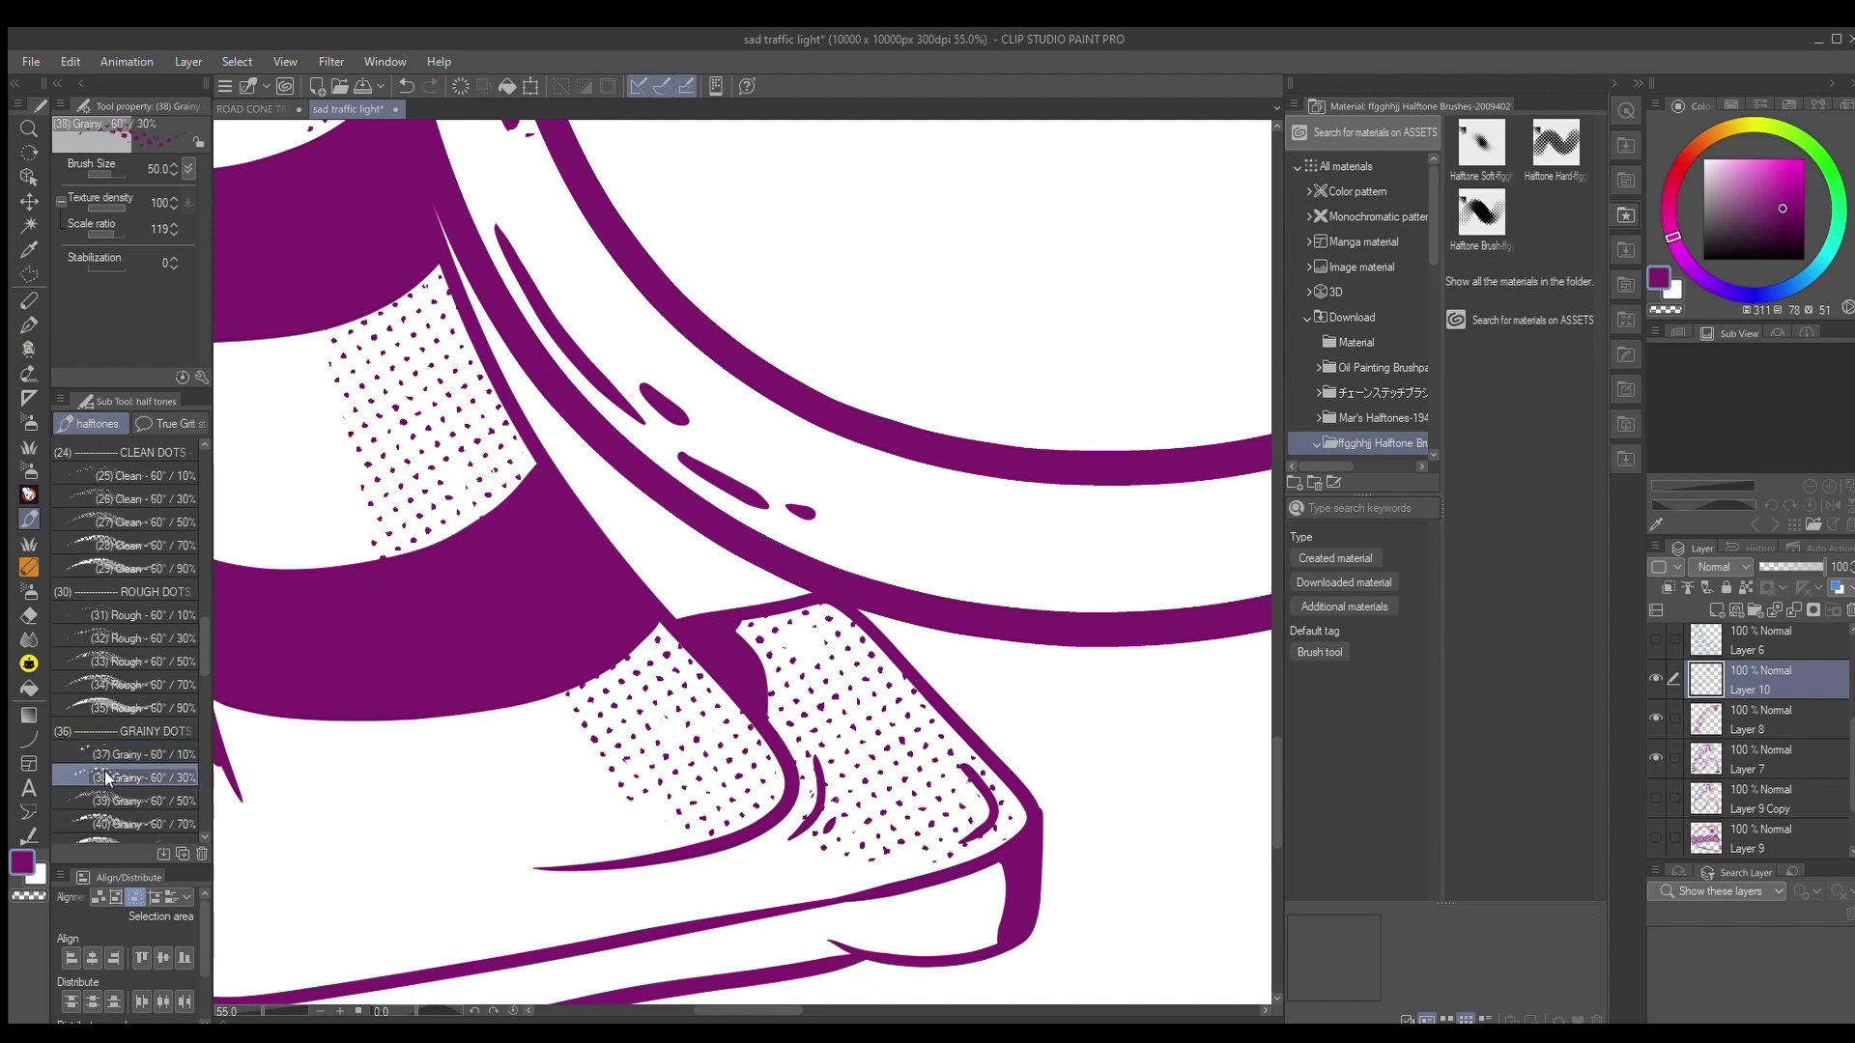
pyautogui.click(108, 229)
pyautogui.moveTo(106, 229); pyautogui.dragTo(112, 229)
pyautogui.click(108, 228)
pyautogui.click(108, 228)
pyautogui.moveTo(809, 698)
pyautogui.mouseDown()
pyautogui.moveTo(840, 656)
pyautogui.moveTo(798, 644)
pyautogui.moveTo(834, 641)
pyautogui.moveTo(787, 719)
pyautogui.moveTo(904, 715)
pyautogui.moveTo(932, 748)
pyautogui.moveTo(918, 758)
pyautogui.mouseUp()
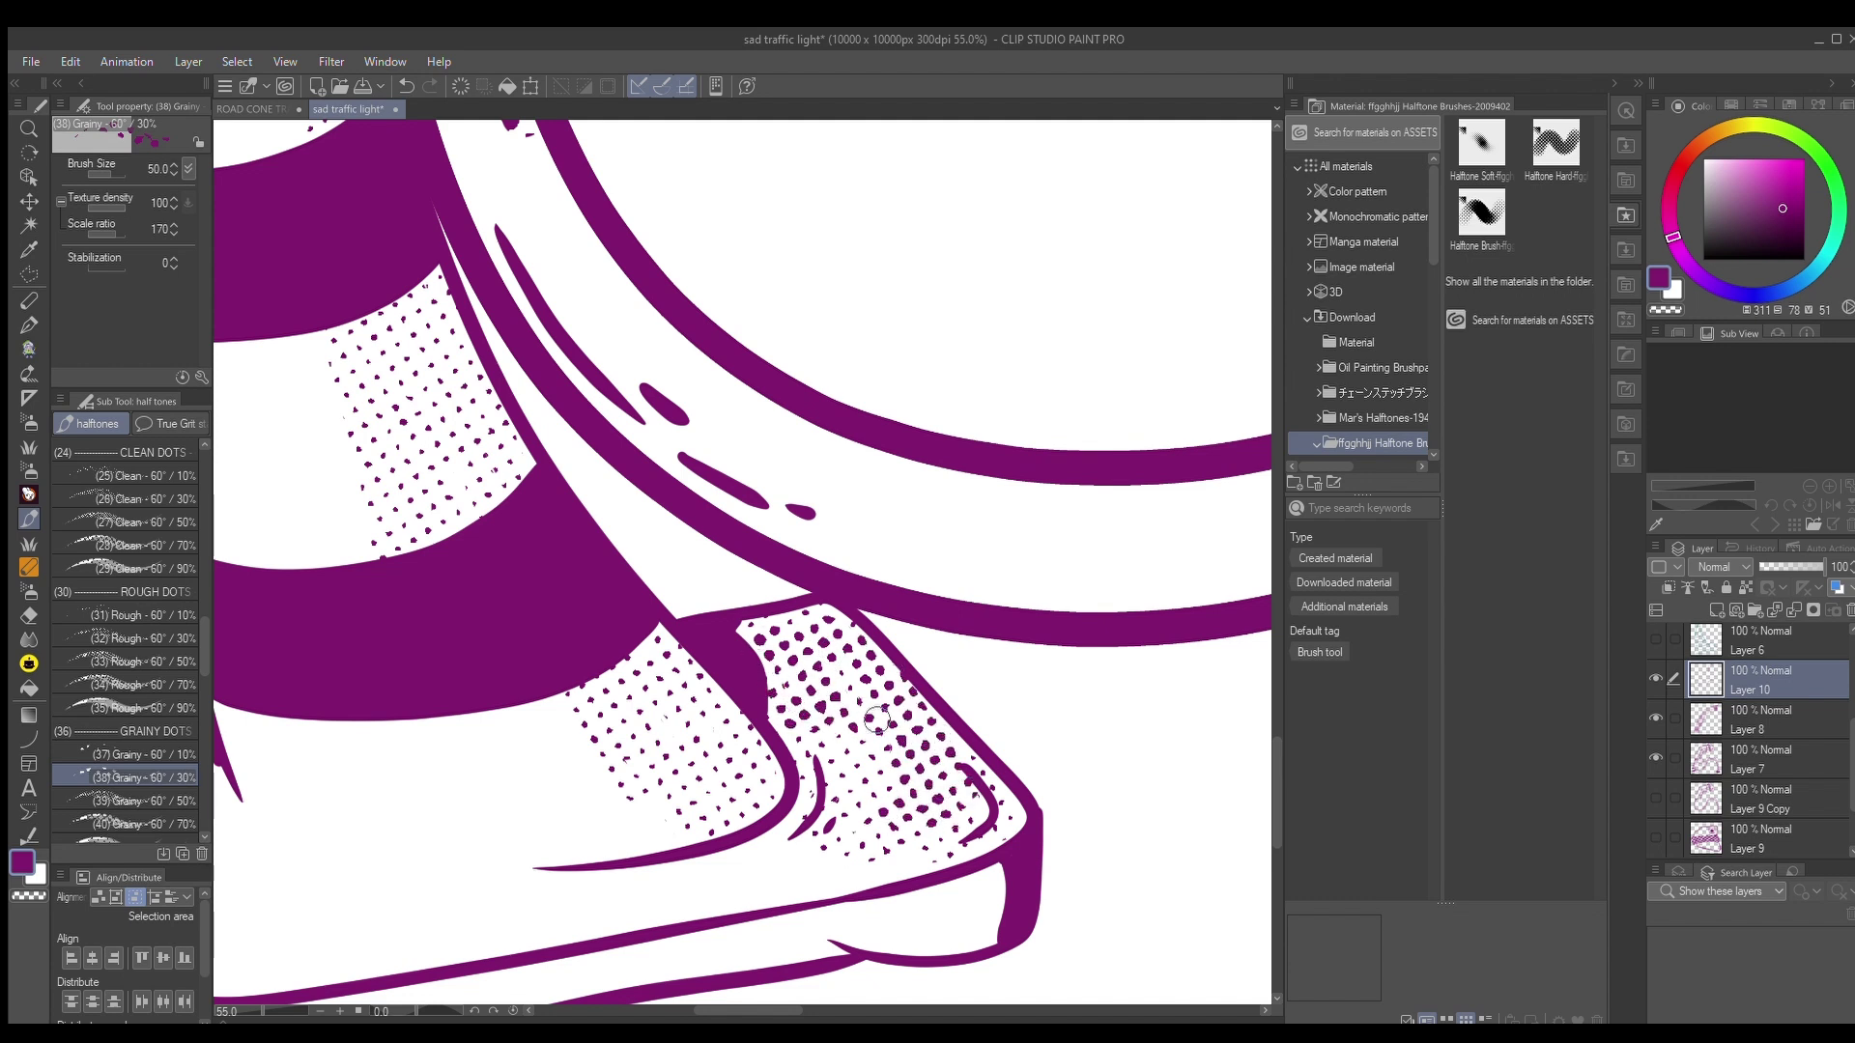
# Darken the right edges of the cone's middle and lowest white bands with 30% grainy dots
pyautogui.moveTo(429, 290)
pyautogui.mouseDown()
pyautogui.moveTo(451, 333)
pyautogui.moveTo(494, 463)
pyautogui.moveTo(482, 403)
pyautogui.moveTo(452, 332)
pyautogui.moveTo(495, 472)
pyautogui.moveTo(432, 383)
pyautogui.moveTo(495, 487)
pyautogui.mouseUp()
pyautogui.moveTo(628, 628); pyautogui.dragTo(746, 749)
pyautogui.moveTo(681, 687); pyautogui.dragTo(707, 760)
# Darken the right edge of the cone's upper white band and shade the opening at its tip with 30% grainy dots
pyautogui.scroll(-7, 611, 690)
pyautogui.scroll(6, 492, 415)
pyautogui.scroll(1, 492, 416)
pyautogui.moveTo(498, 370); pyautogui.dragTo(522, 537)
pyautogui.scroll(4, 464, 336)
pyautogui.moveTo(474, 333); pyautogui.dragTo(428, 369)
pyautogui.scroll(-8, 423, 296)
# Add 30% grainy dots along the left edges of the cone's white bands
pyautogui.scroll(2, 461, 438)
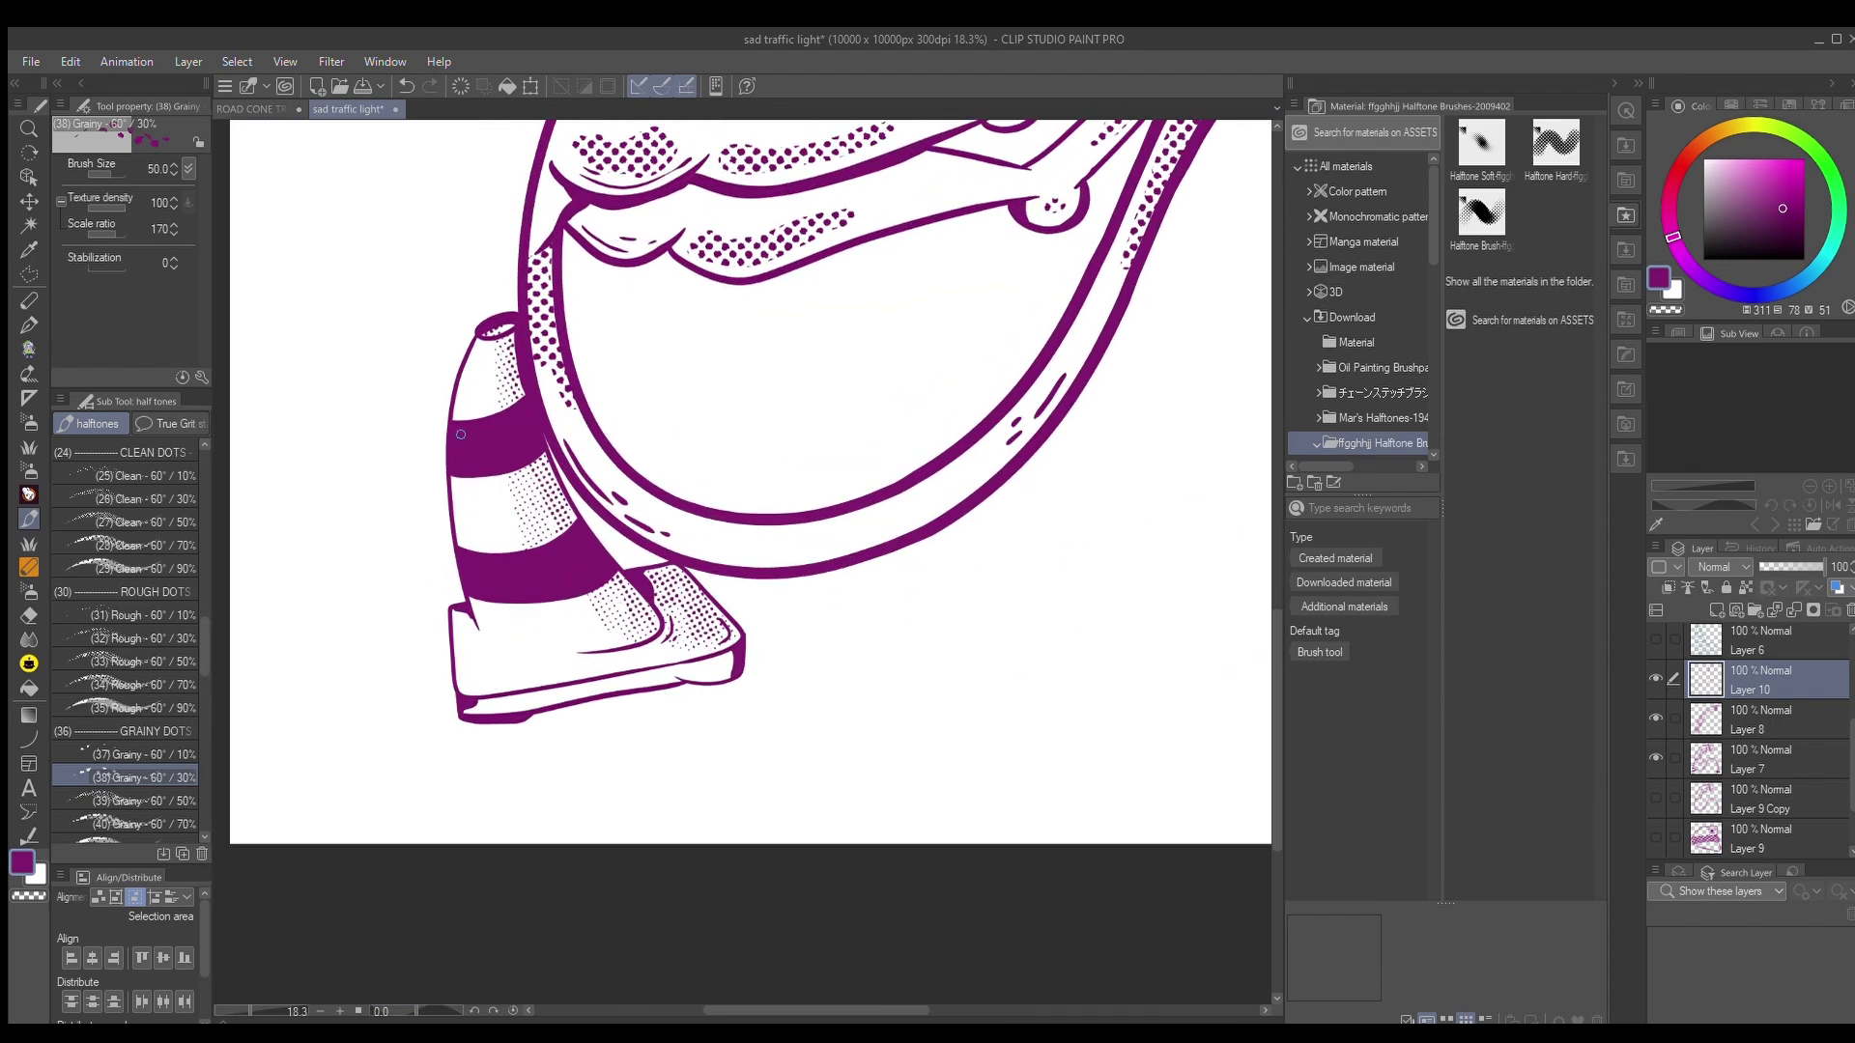
pyautogui.scroll(3, 461, 439)
pyautogui.moveTo(451, 544); pyautogui.dragTo(470, 651)
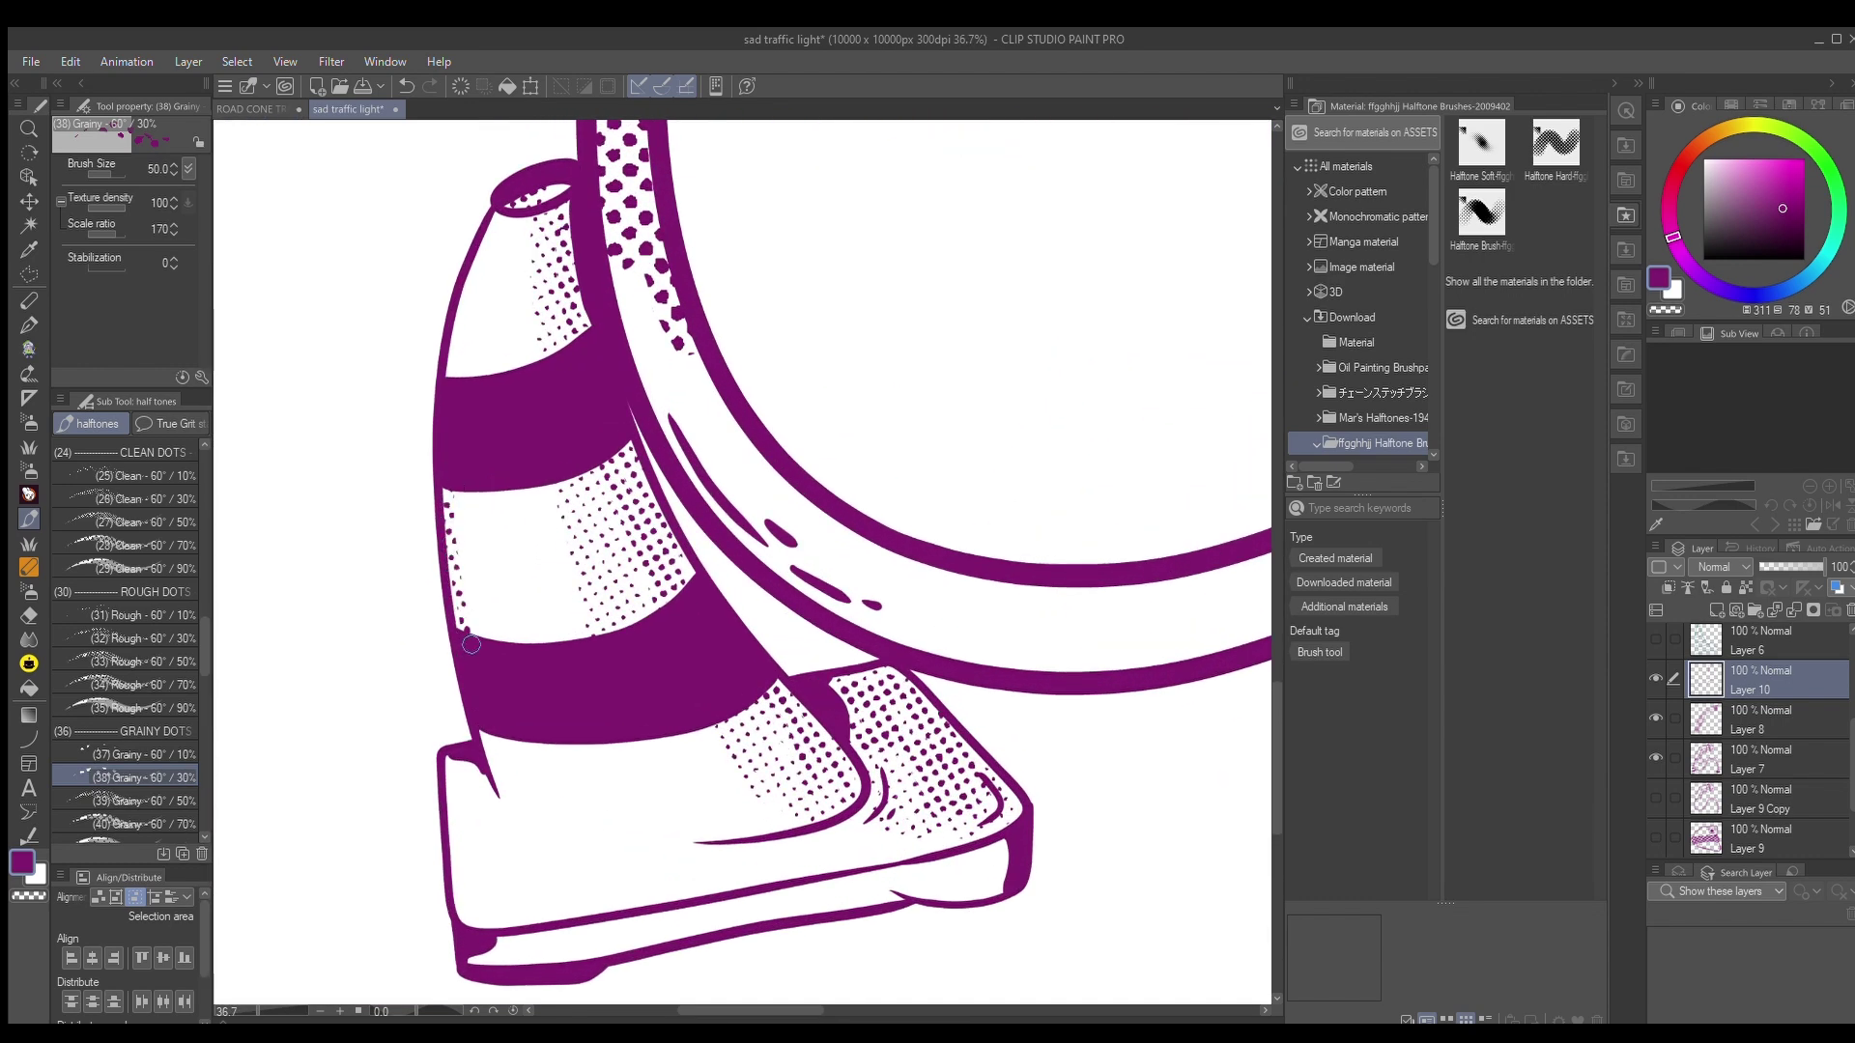
pyautogui.moveTo(484, 250); pyautogui.dragTo(453, 367)
pyautogui.scroll(-3, 471, 279)
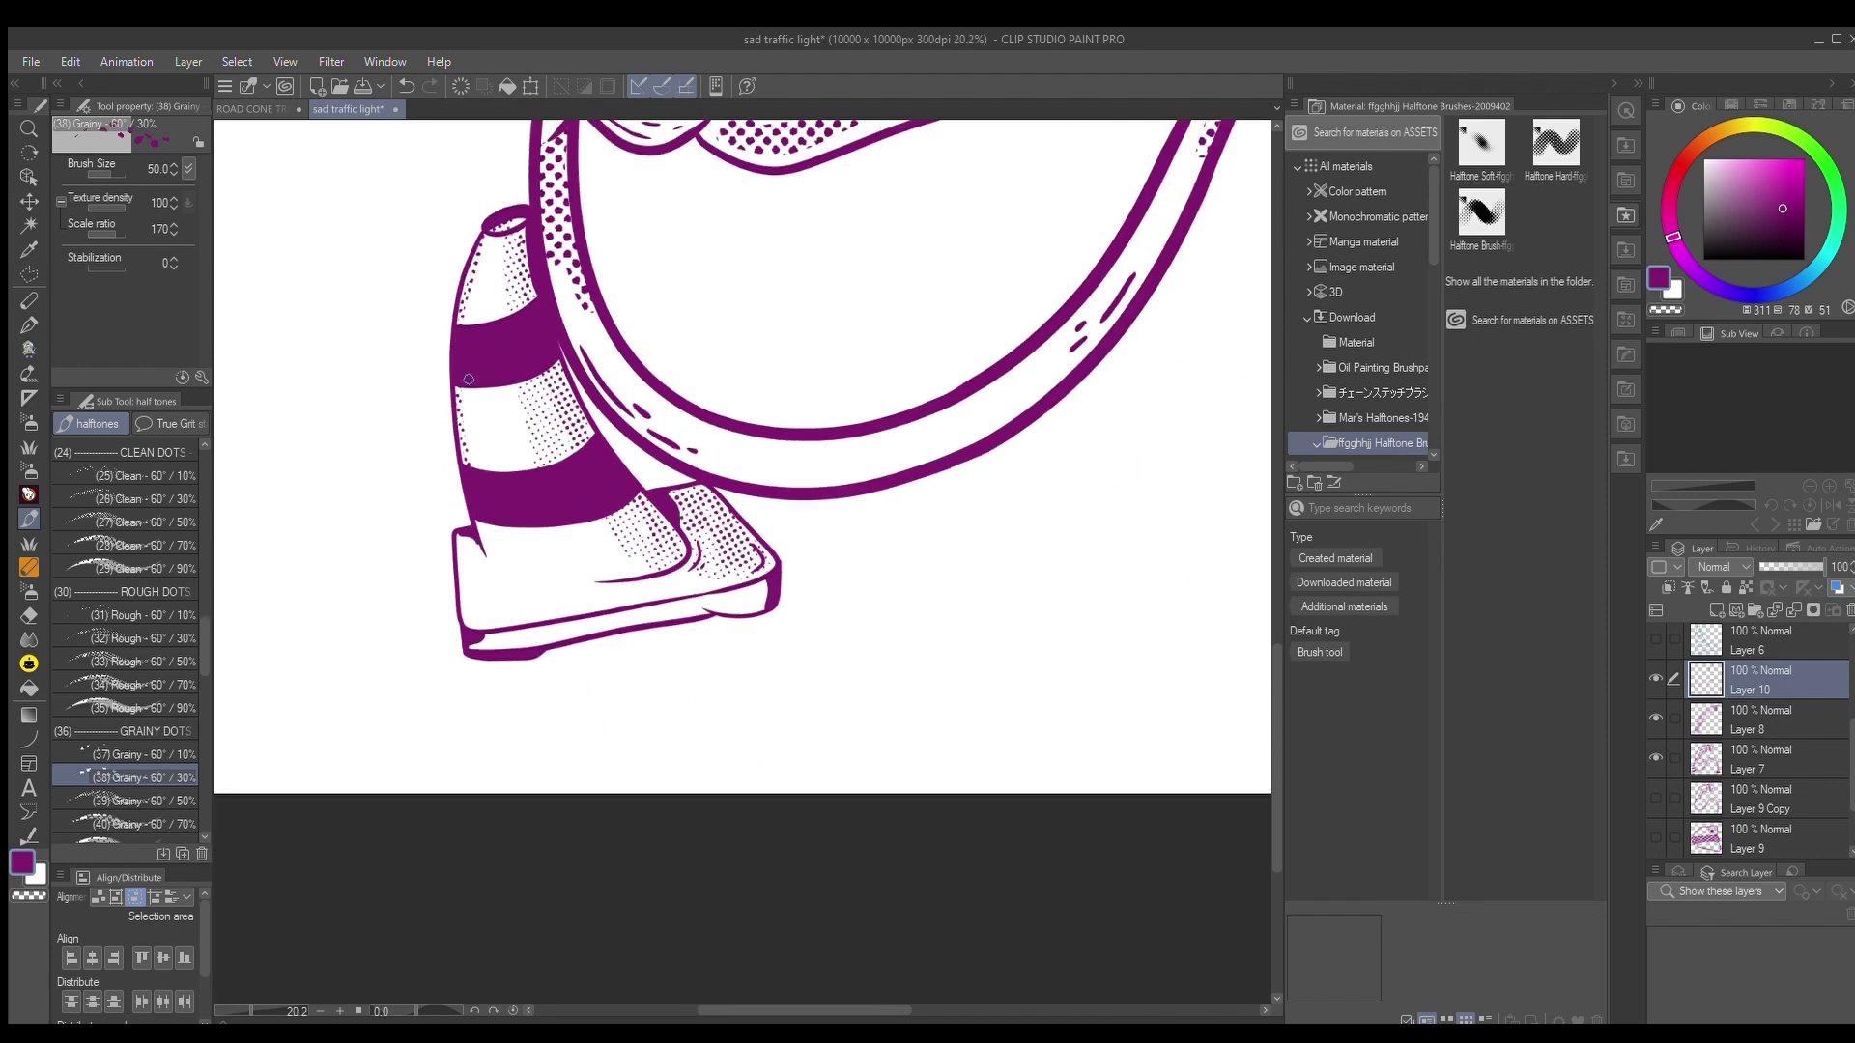
pyautogui.scroll(2, 491, 578)
pyautogui.scroll(-2, 482, 531)
# Shade the left part of the cone base's front side with 30% grainy dots
pyautogui.scroll(3, 579, 626)
pyautogui.moveTo(387, 618)
pyautogui.mouseDown()
pyautogui.moveTo(340, 634)
pyautogui.moveTo(476, 622)
pyautogui.moveTo(339, 615)
pyautogui.mouseUp()
pyautogui.moveTo(485, 610); pyautogui.dragTo(437, 606)
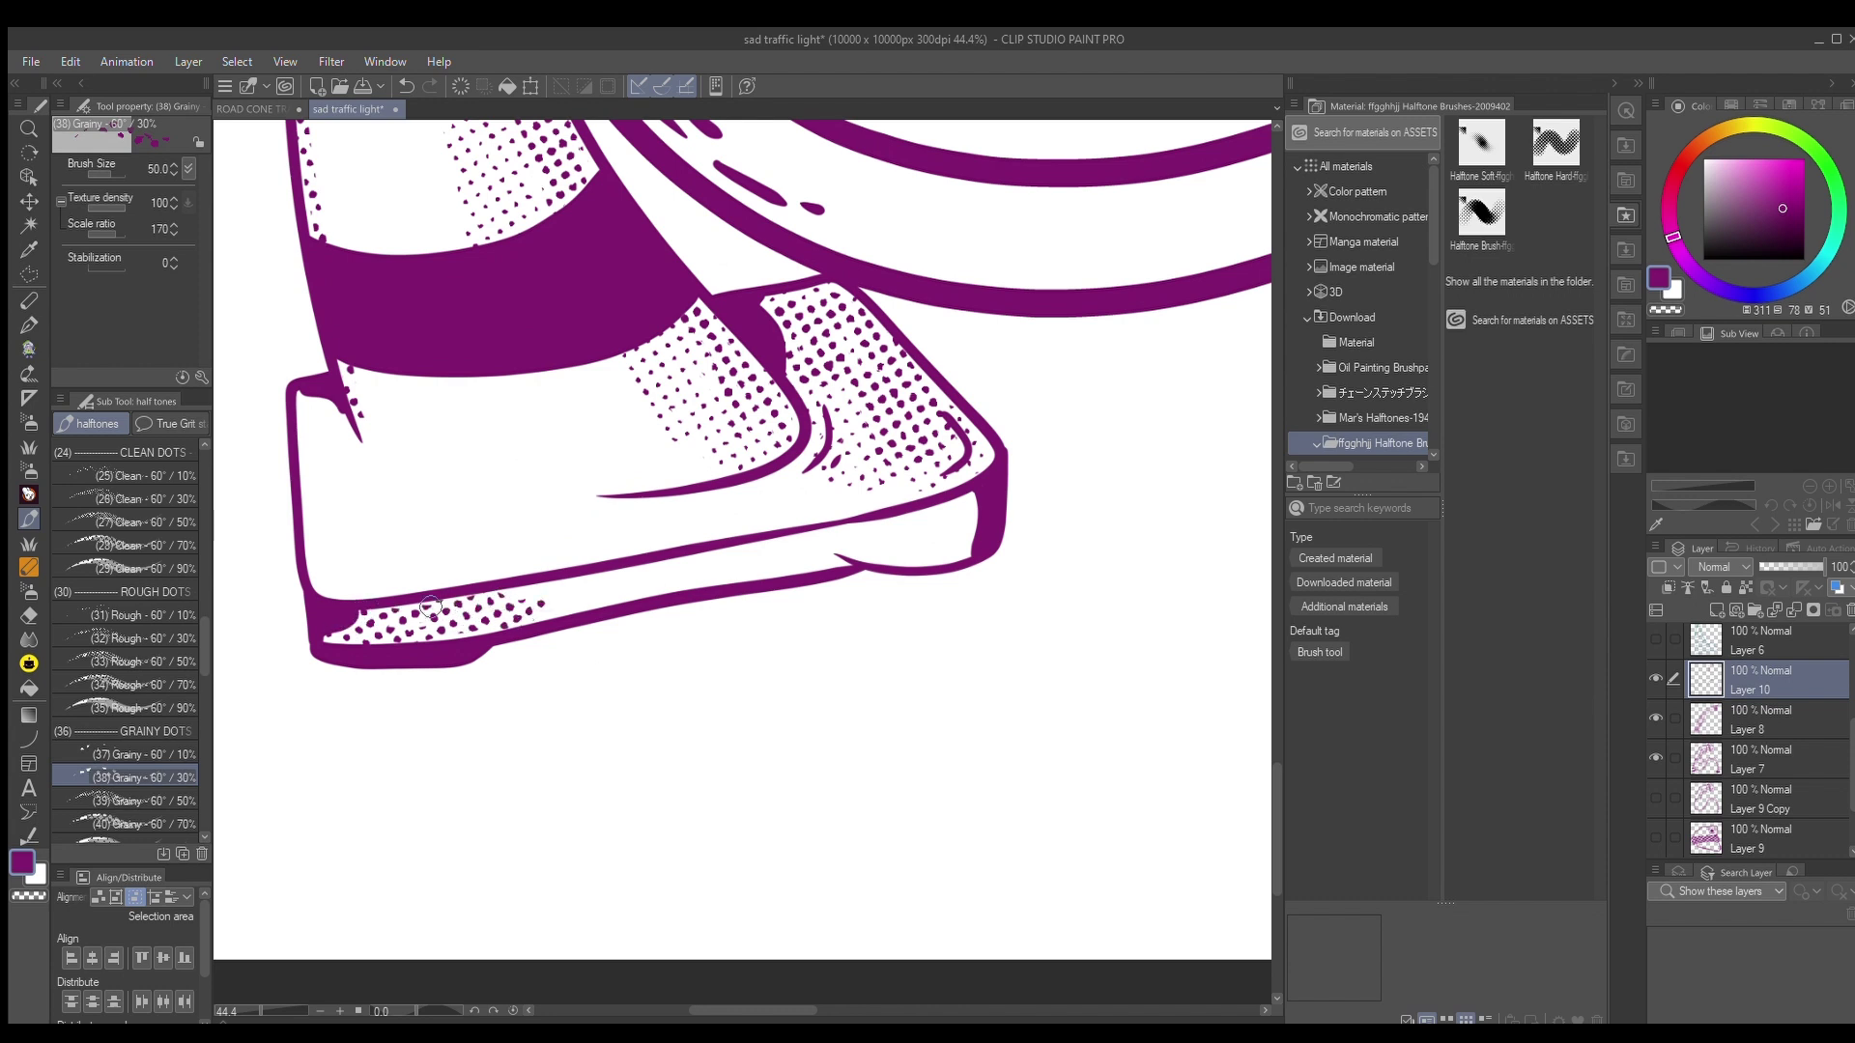
pyautogui.moveTo(568, 600); pyautogui.dragTo(537, 595)
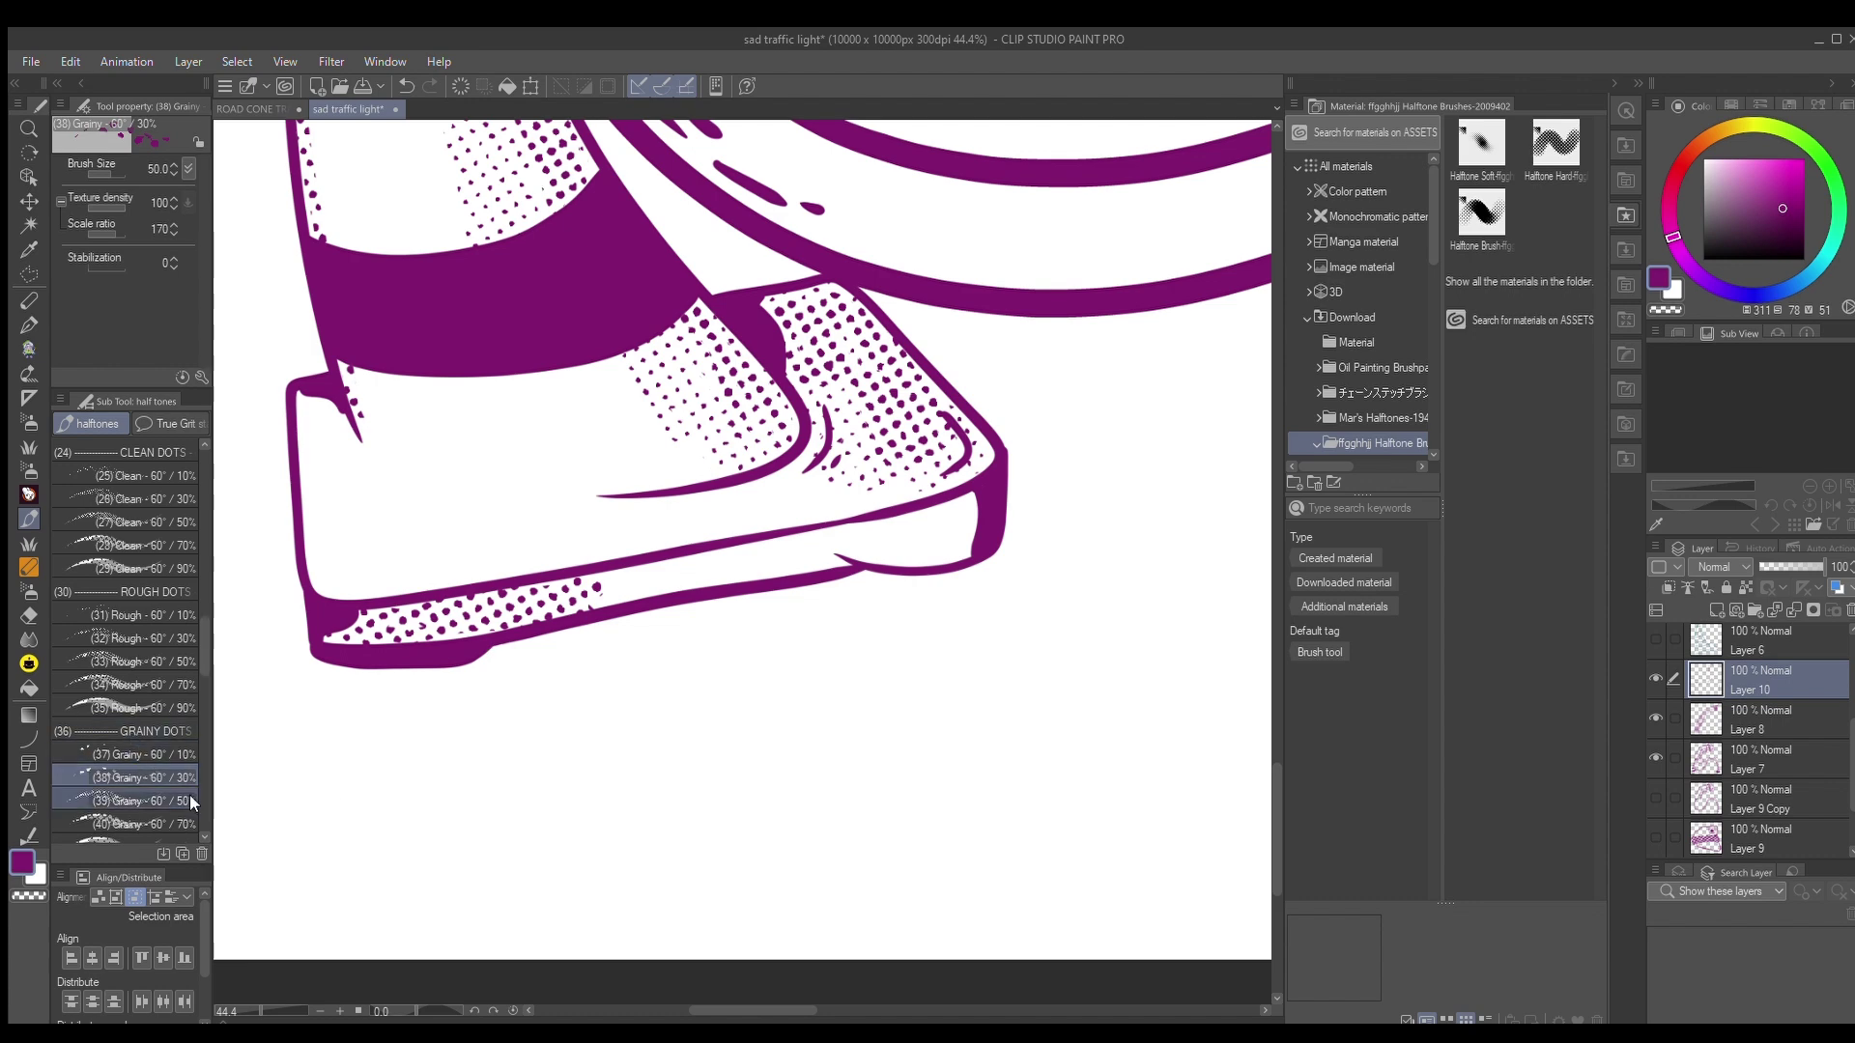
# Pick the Grainy 60° / 50% brush and add a new layer above Layer 10
pyautogui.click(120, 797)
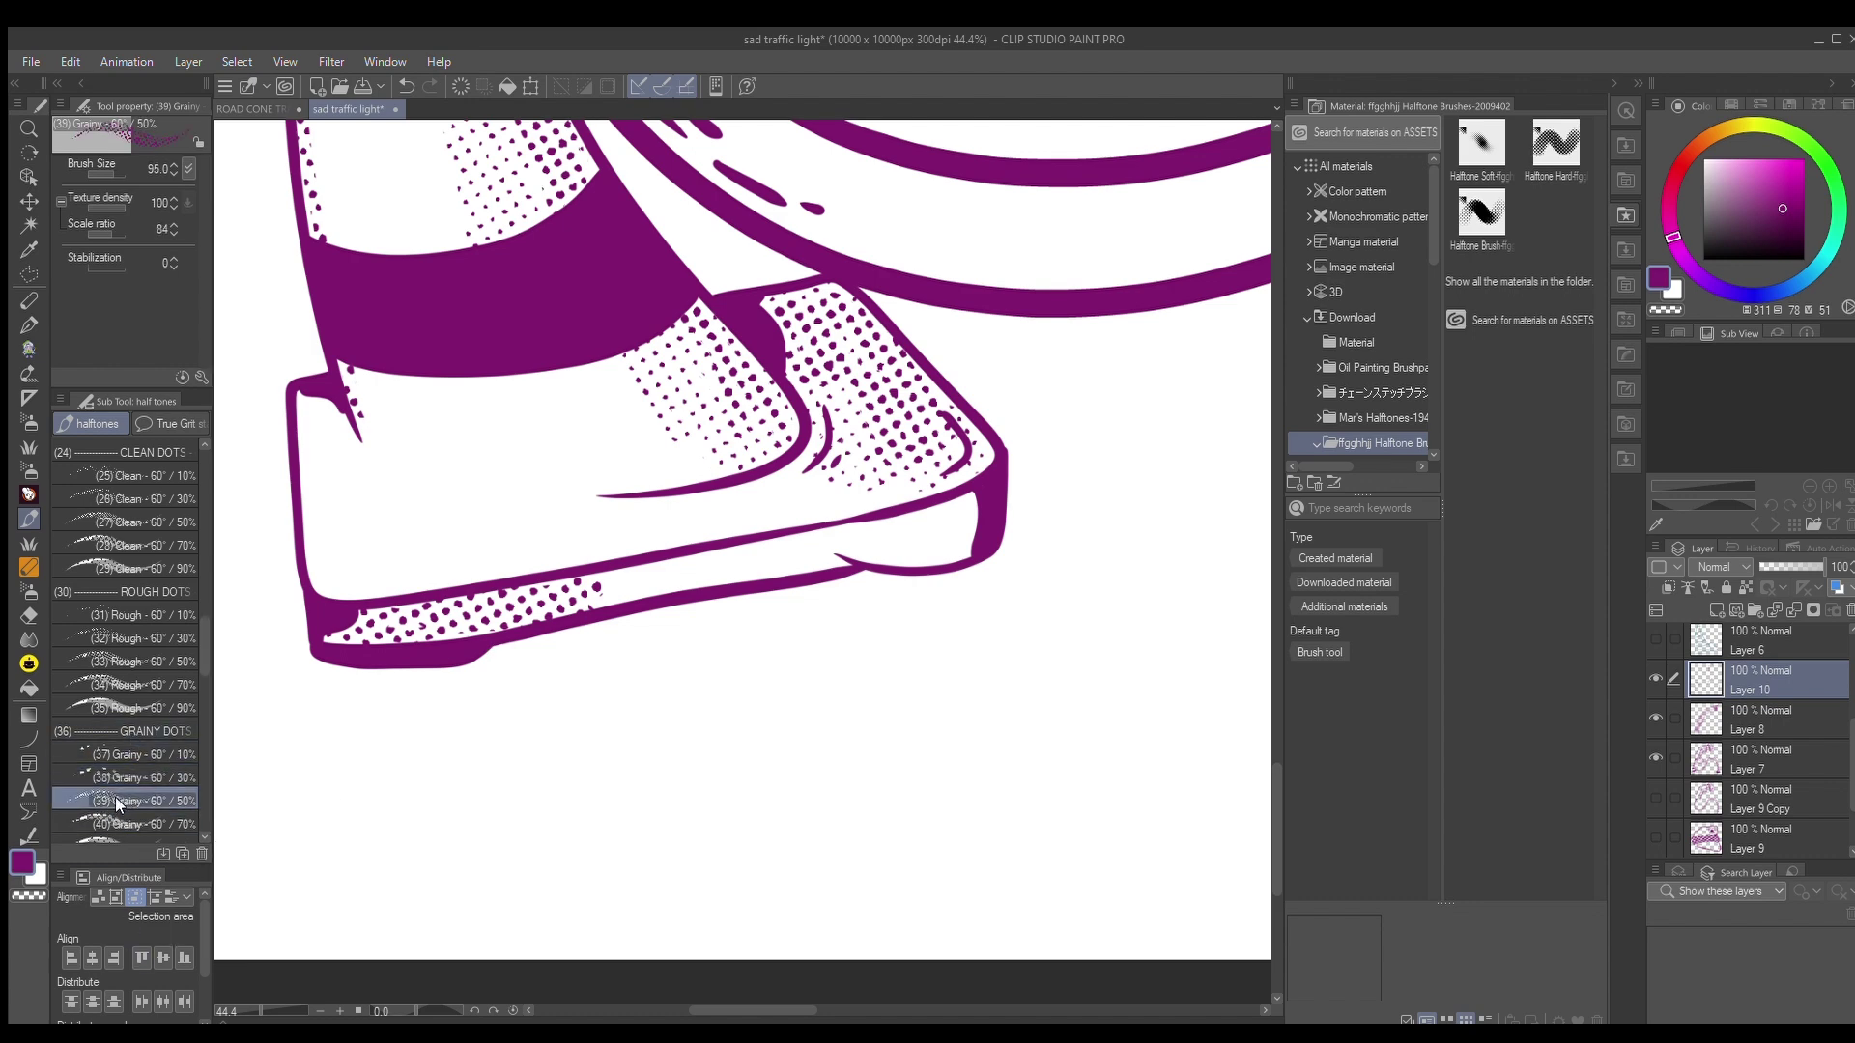
pyautogui.scroll(1, 869, 311)
pyautogui.scroll(5, 869, 311)
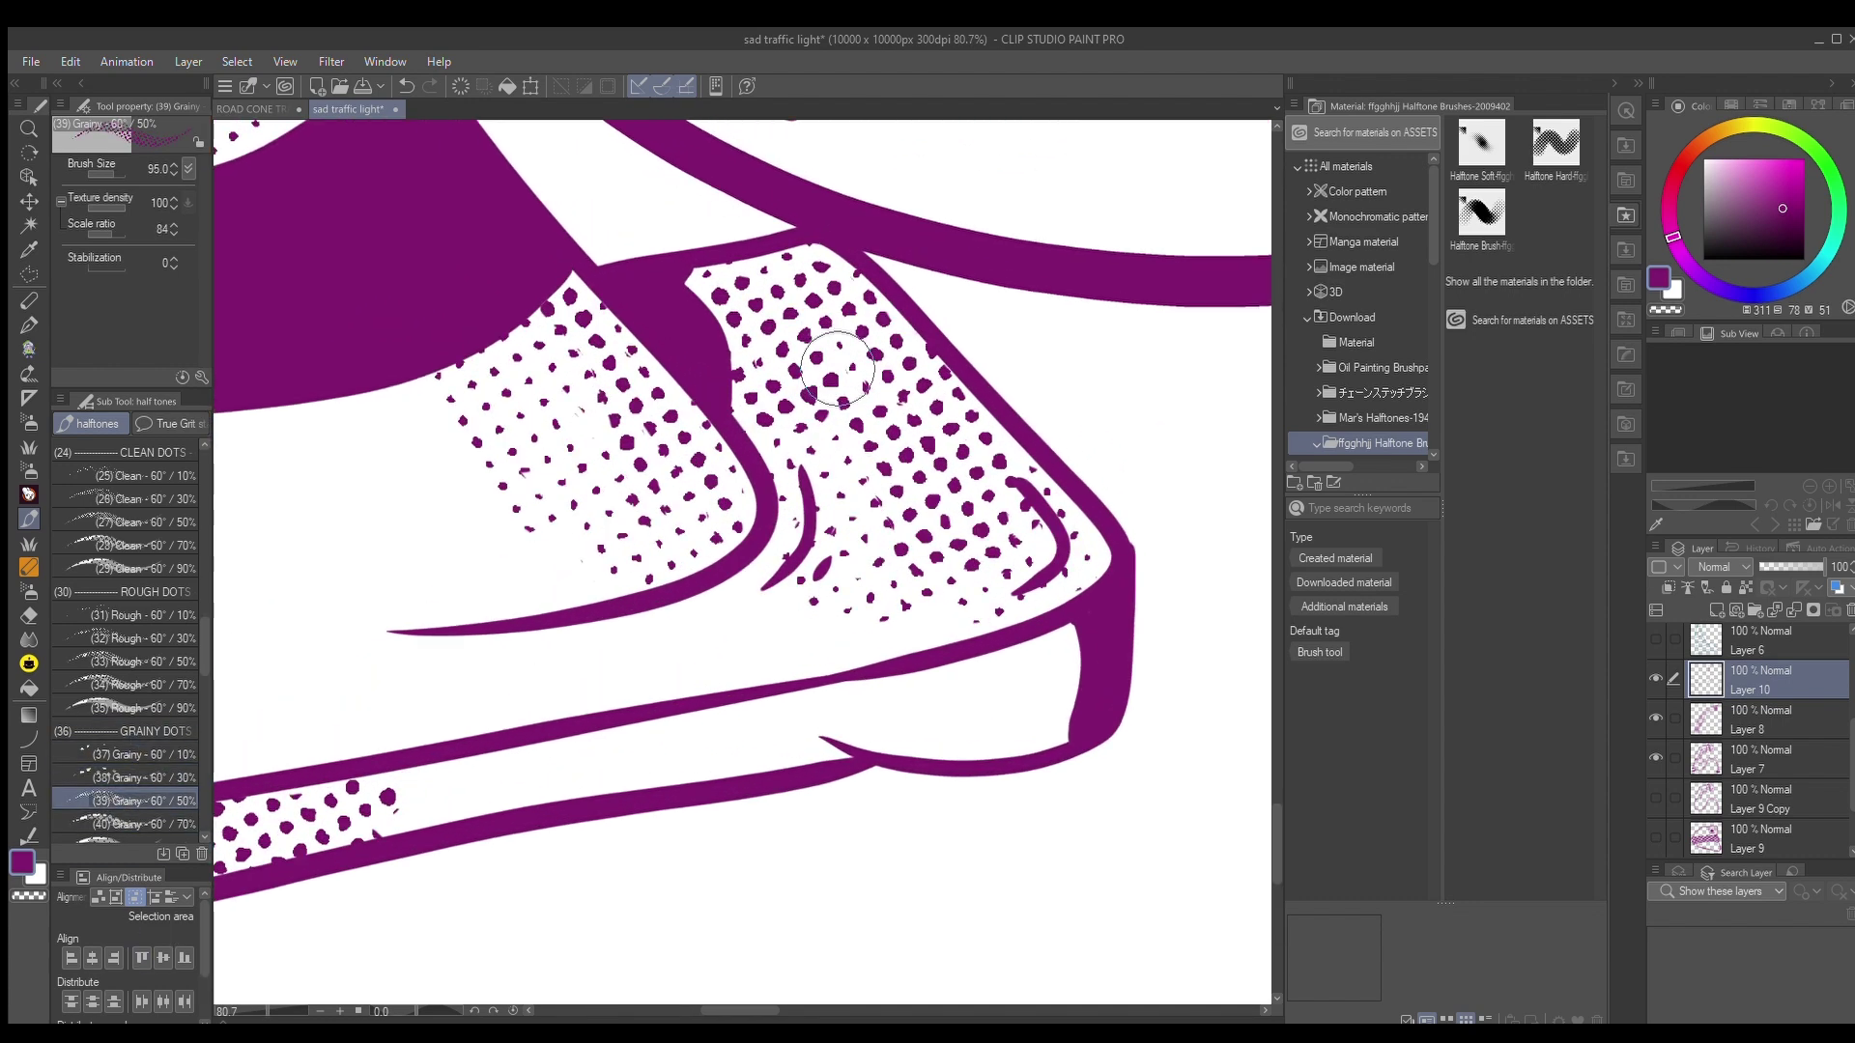
pyautogui.click(1715, 609)
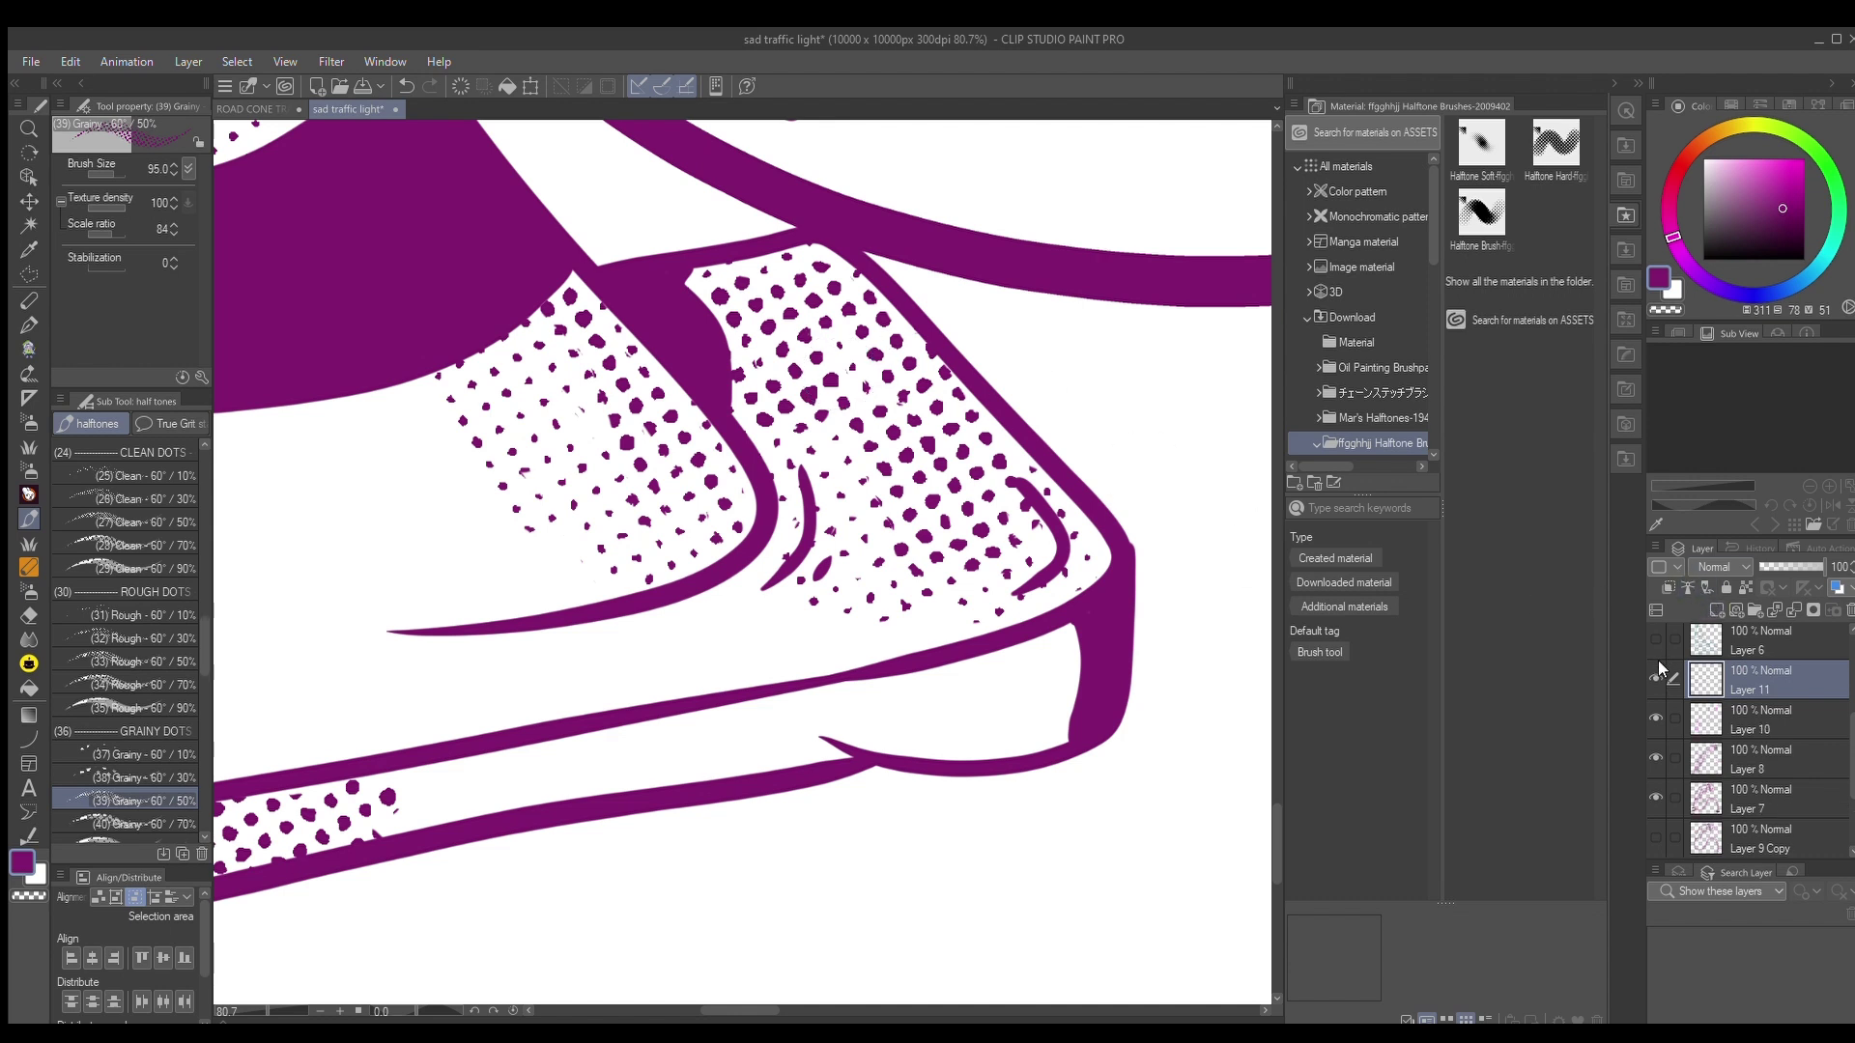
# Undo the trial stroke, adjust the brush's scale ratio and darken the upper edge of the cone base with 50% grainy dots
pyautogui.moveTo(889, 328)
pyautogui.mouseDown()
pyautogui.moveTo(840, 328)
pyautogui.moveTo(807, 357)
pyautogui.moveTo(815, 412)
pyautogui.moveTo(841, 318)
pyautogui.moveTo(881, 429)
pyautogui.moveTo(819, 431)
pyautogui.moveTo(792, 363)
pyautogui.moveTo(819, 416)
pyautogui.mouseUp()
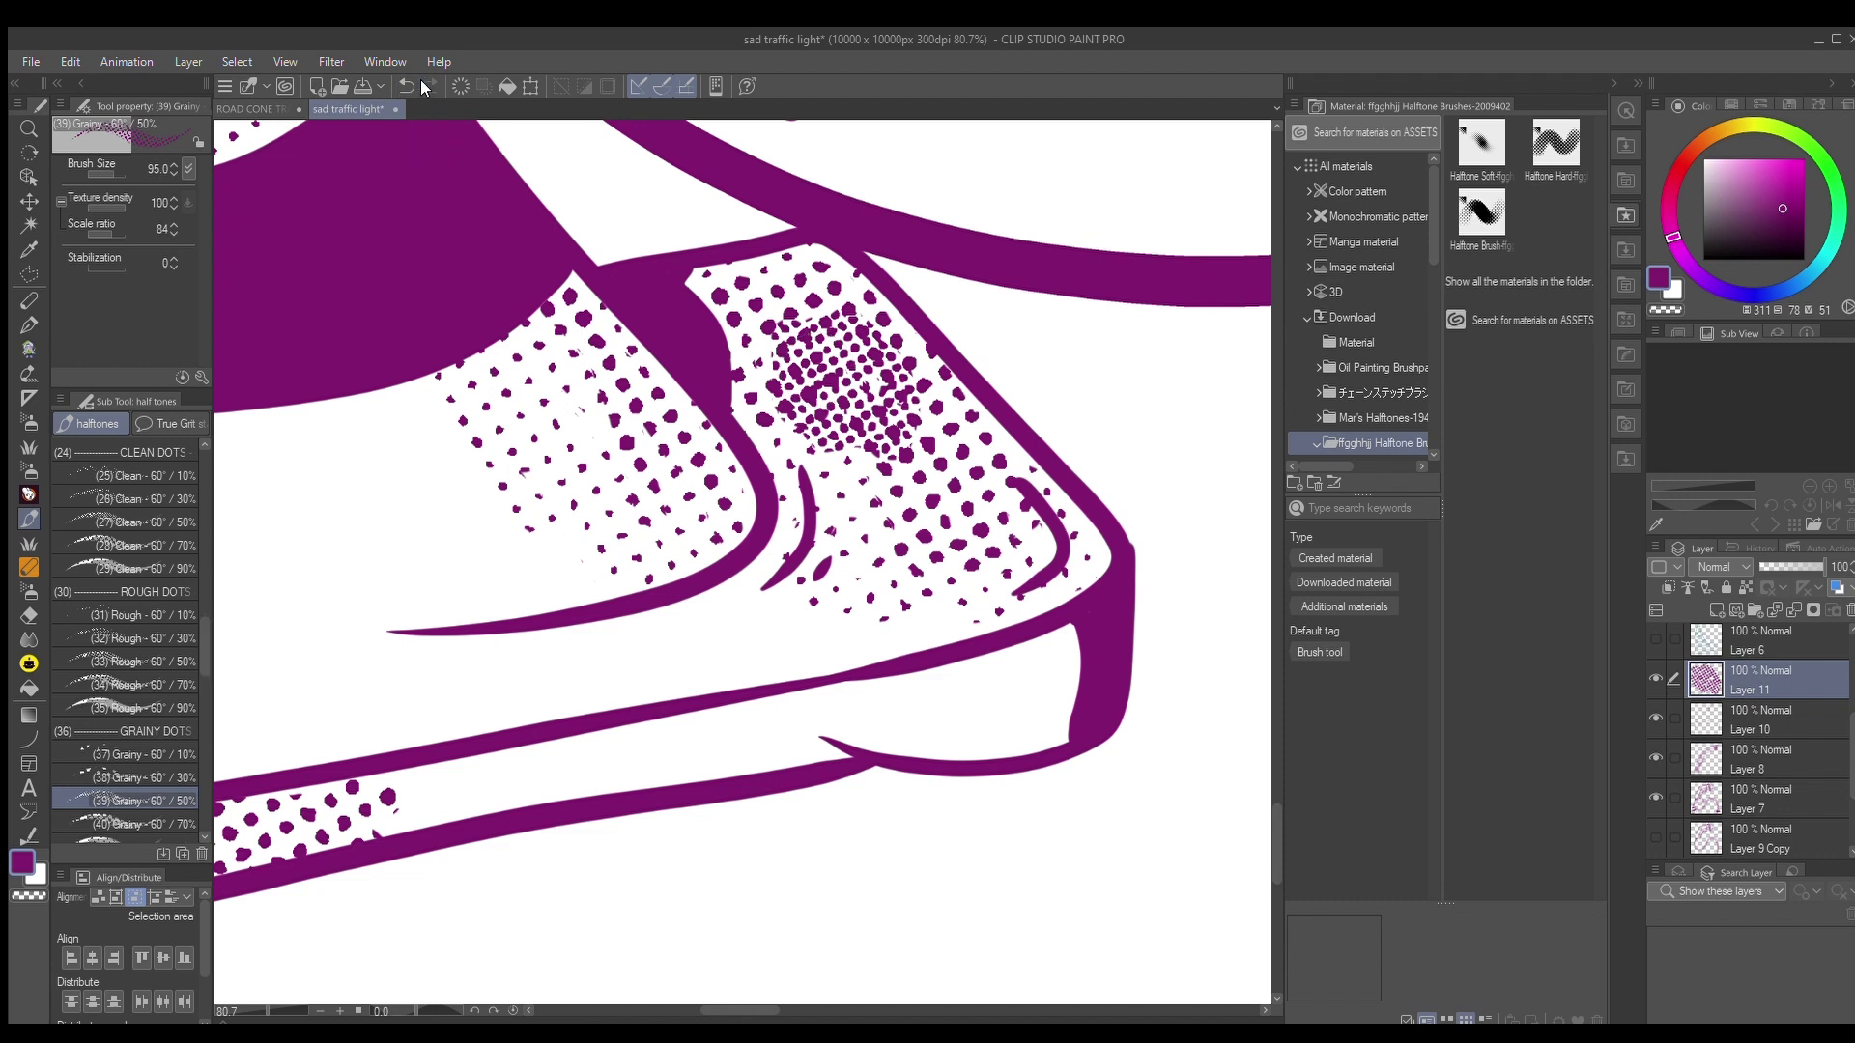
pyautogui.click(451, 81)
pyautogui.moveTo(105, 227); pyautogui.dragTo(108, 226)
pyautogui.moveTo(847, 280)
pyautogui.mouseDown()
pyautogui.moveTo(835, 309)
pyautogui.moveTo(763, 270)
pyautogui.moveTo(879, 333)
pyautogui.moveTo(874, 318)
pyautogui.moveTo(935, 381)
pyautogui.moveTo(907, 329)
pyautogui.moveTo(821, 285)
pyautogui.moveTo(721, 282)
pyautogui.moveTo(753, 290)
pyautogui.mouseUp()
pyautogui.scroll(-6, 628, 317)
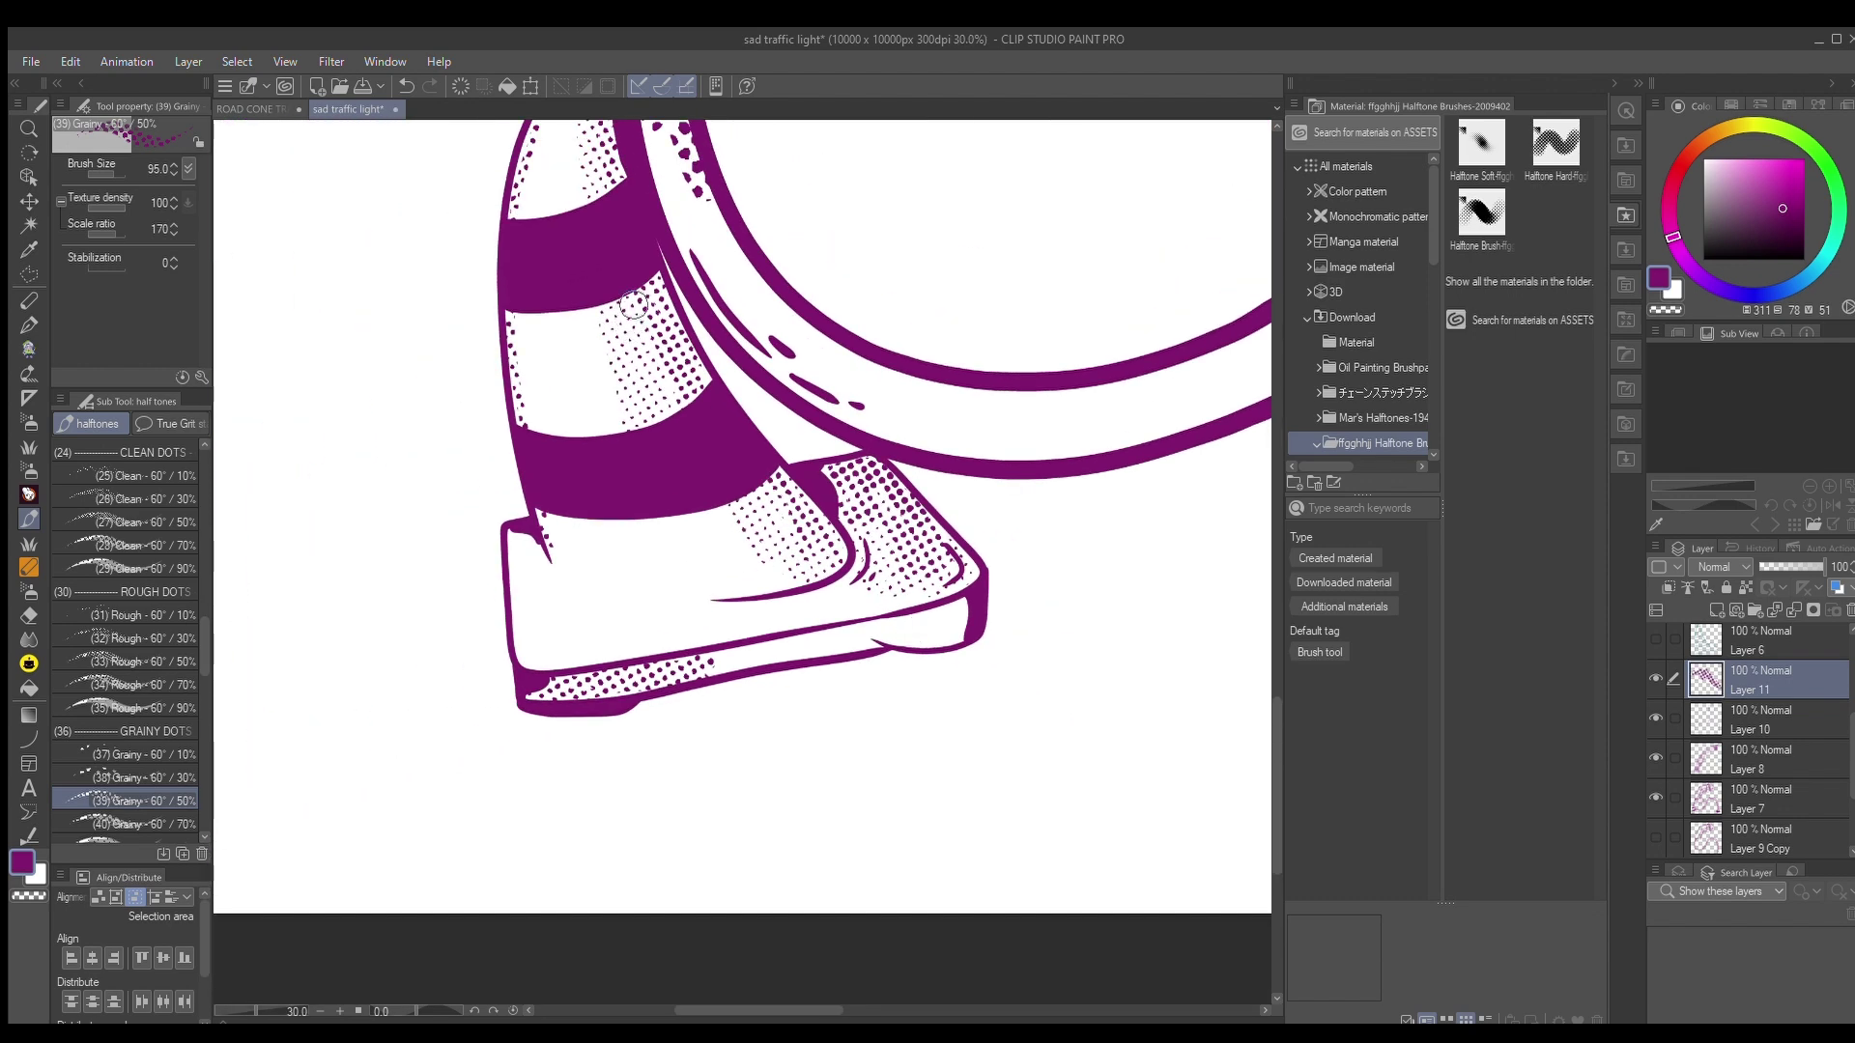
# Darken the edges of the cone's middle and upper white bands beside the pole with 50% grainy dots
pyautogui.scroll(4, 628, 317)
pyautogui.moveTo(652, 237); pyautogui.dragTo(786, 530)
pyautogui.scroll(-3, 786, 530)
pyautogui.scroll(2, 731, 505)
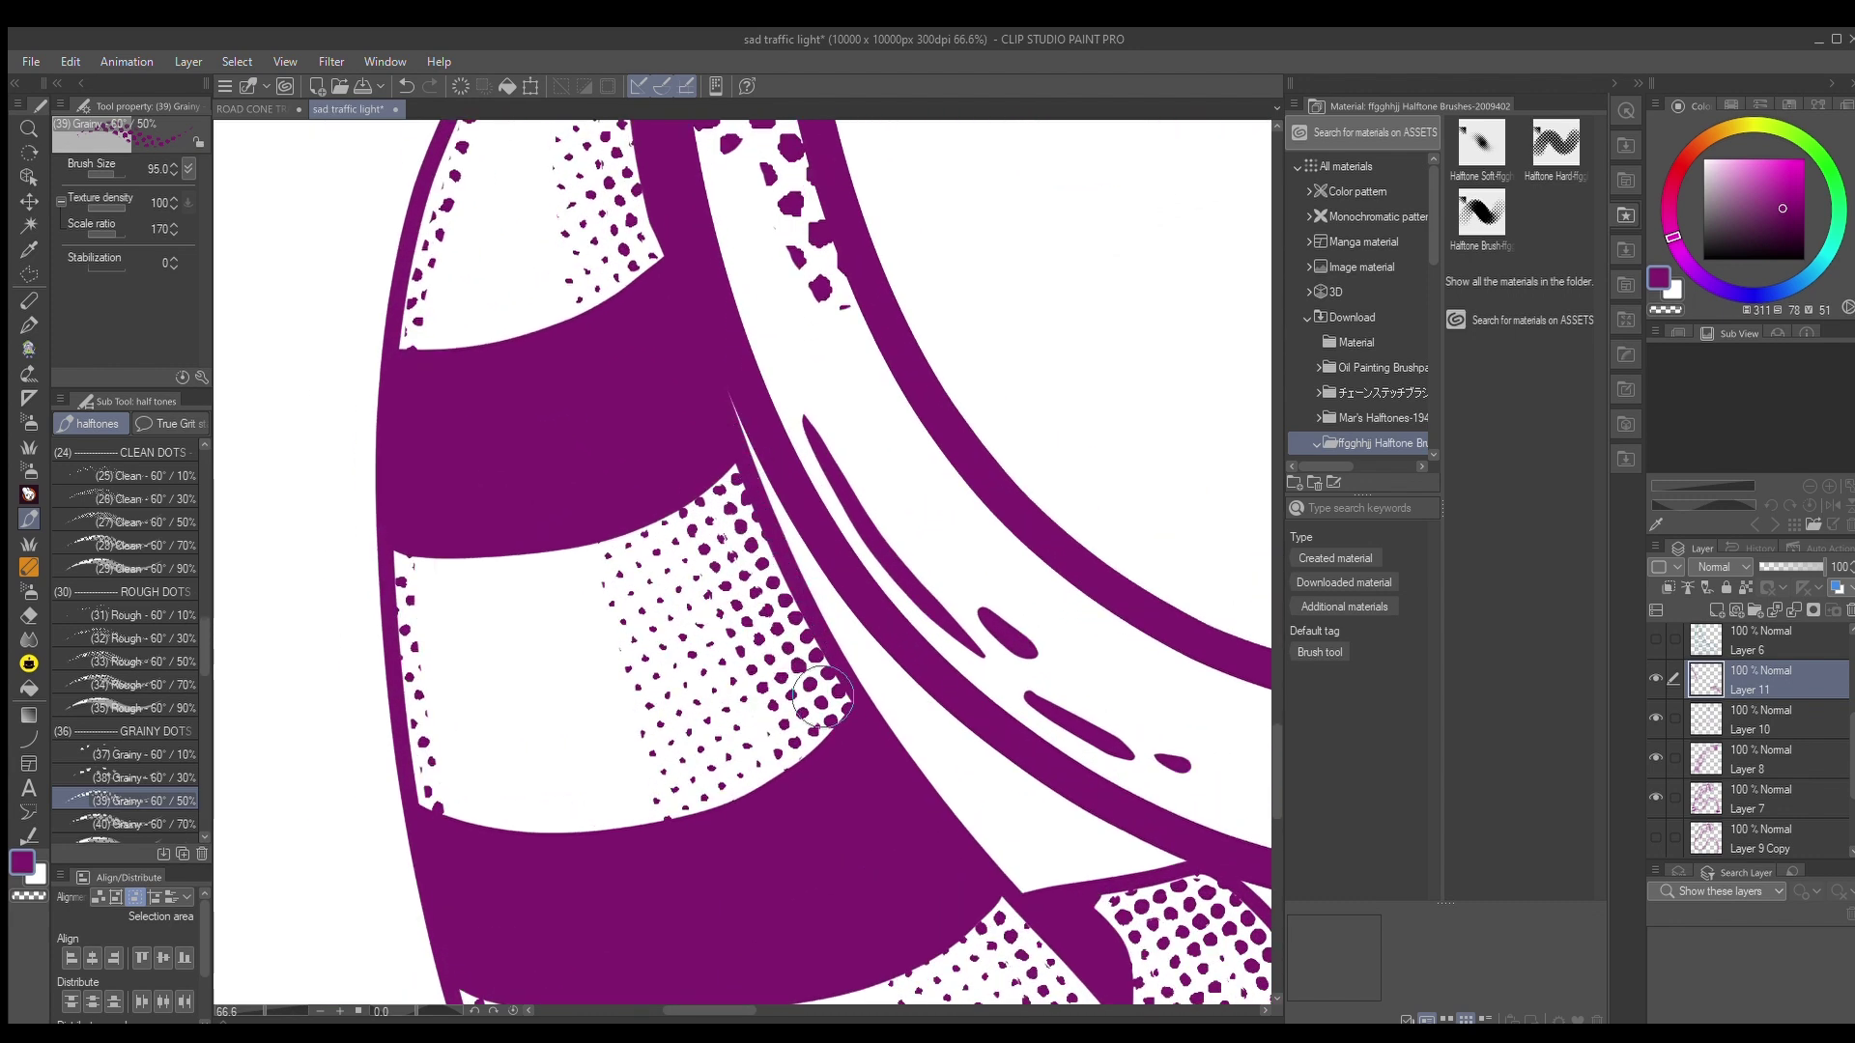
pyautogui.scroll(-2, 842, 745)
pyautogui.scroll(2, 703, 367)
pyautogui.moveTo(678, 273); pyautogui.dragTo(720, 521)
pyautogui.scroll(-4, 676, 442)
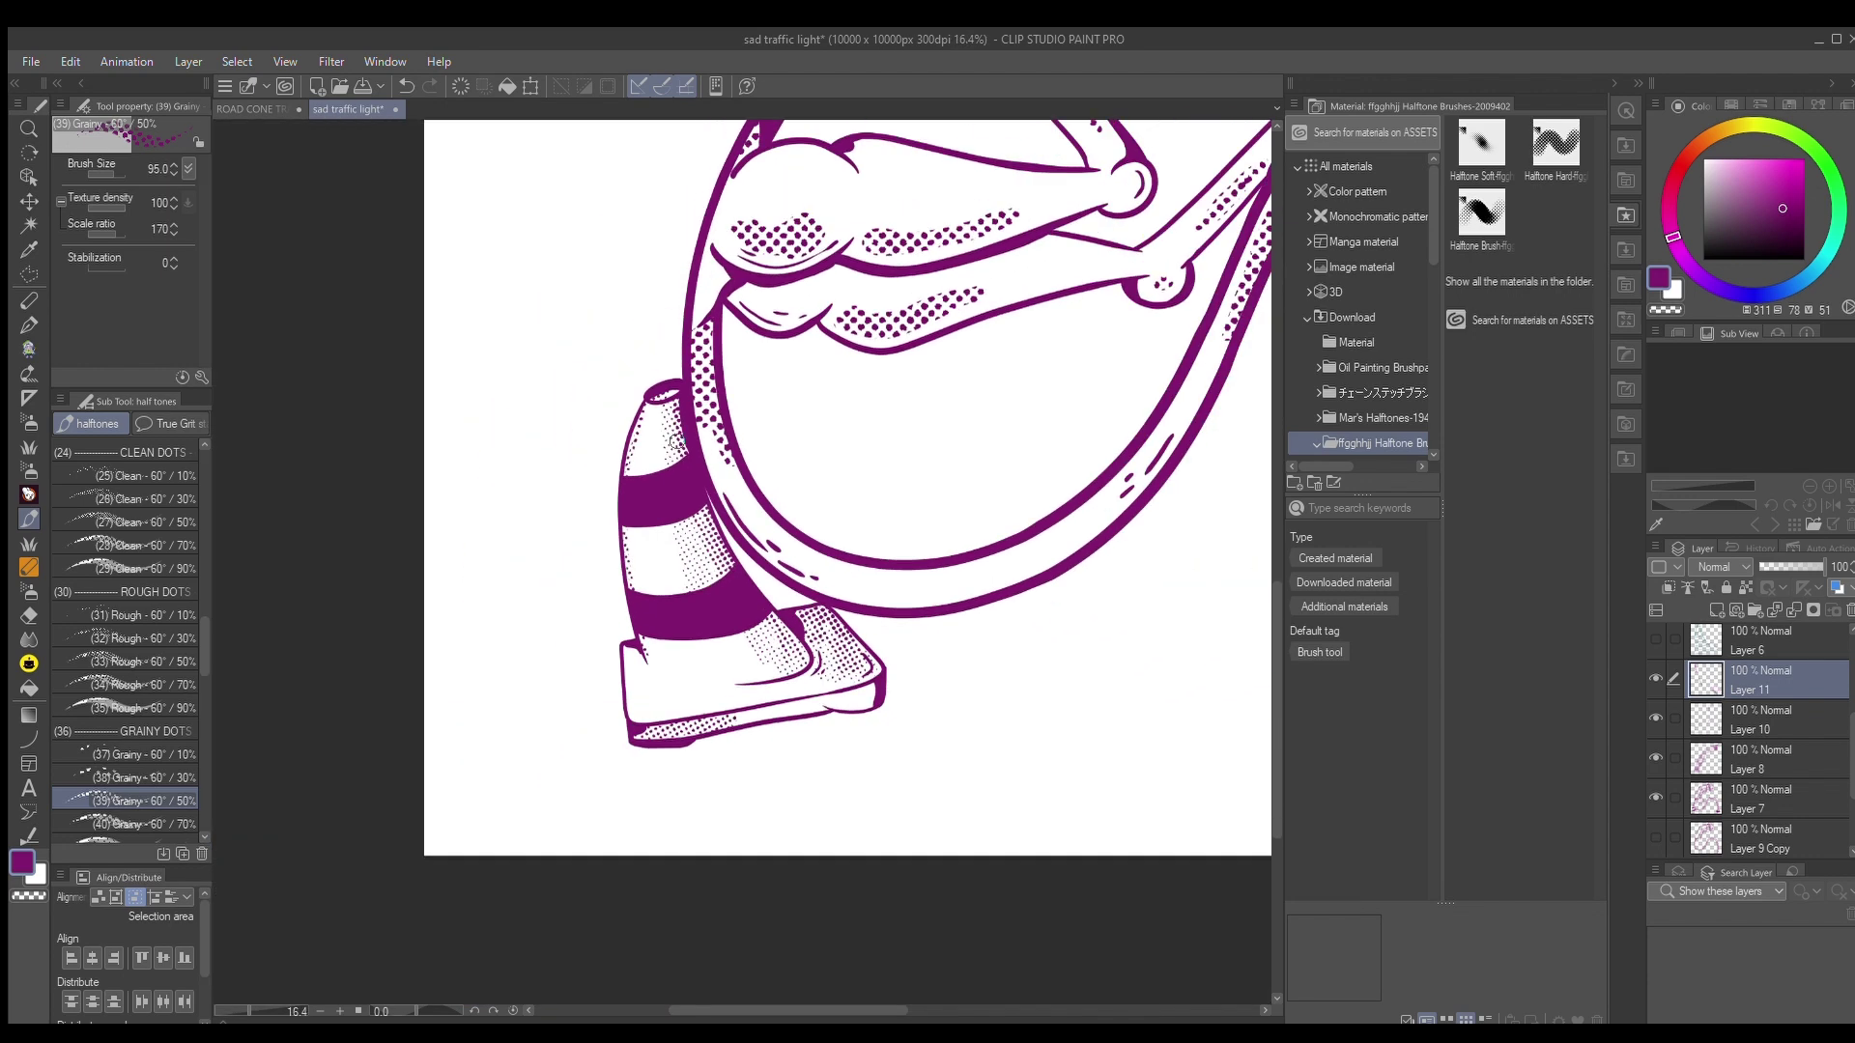
# Pick the Crosshatch 10% brush and set its scale ratio to 242
pyautogui.scroll(-3, 676, 443)
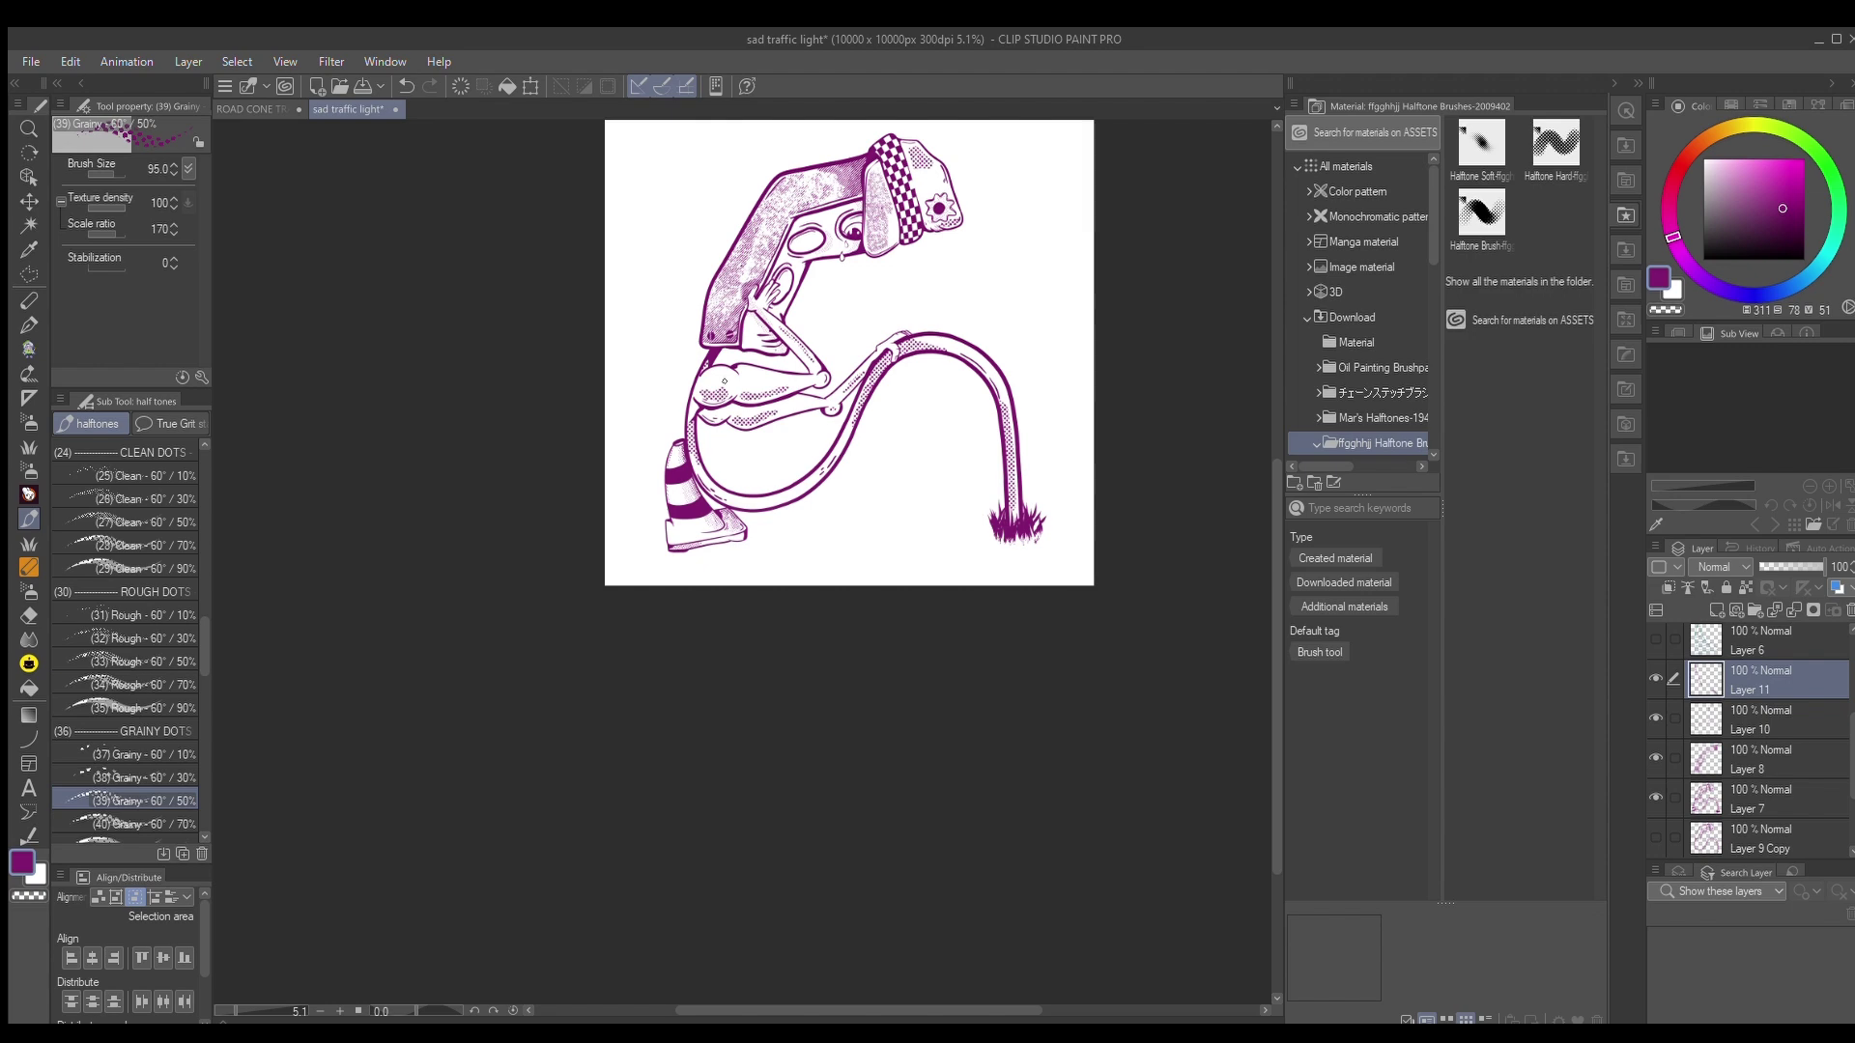
pyautogui.scroll(3, 795, 538)
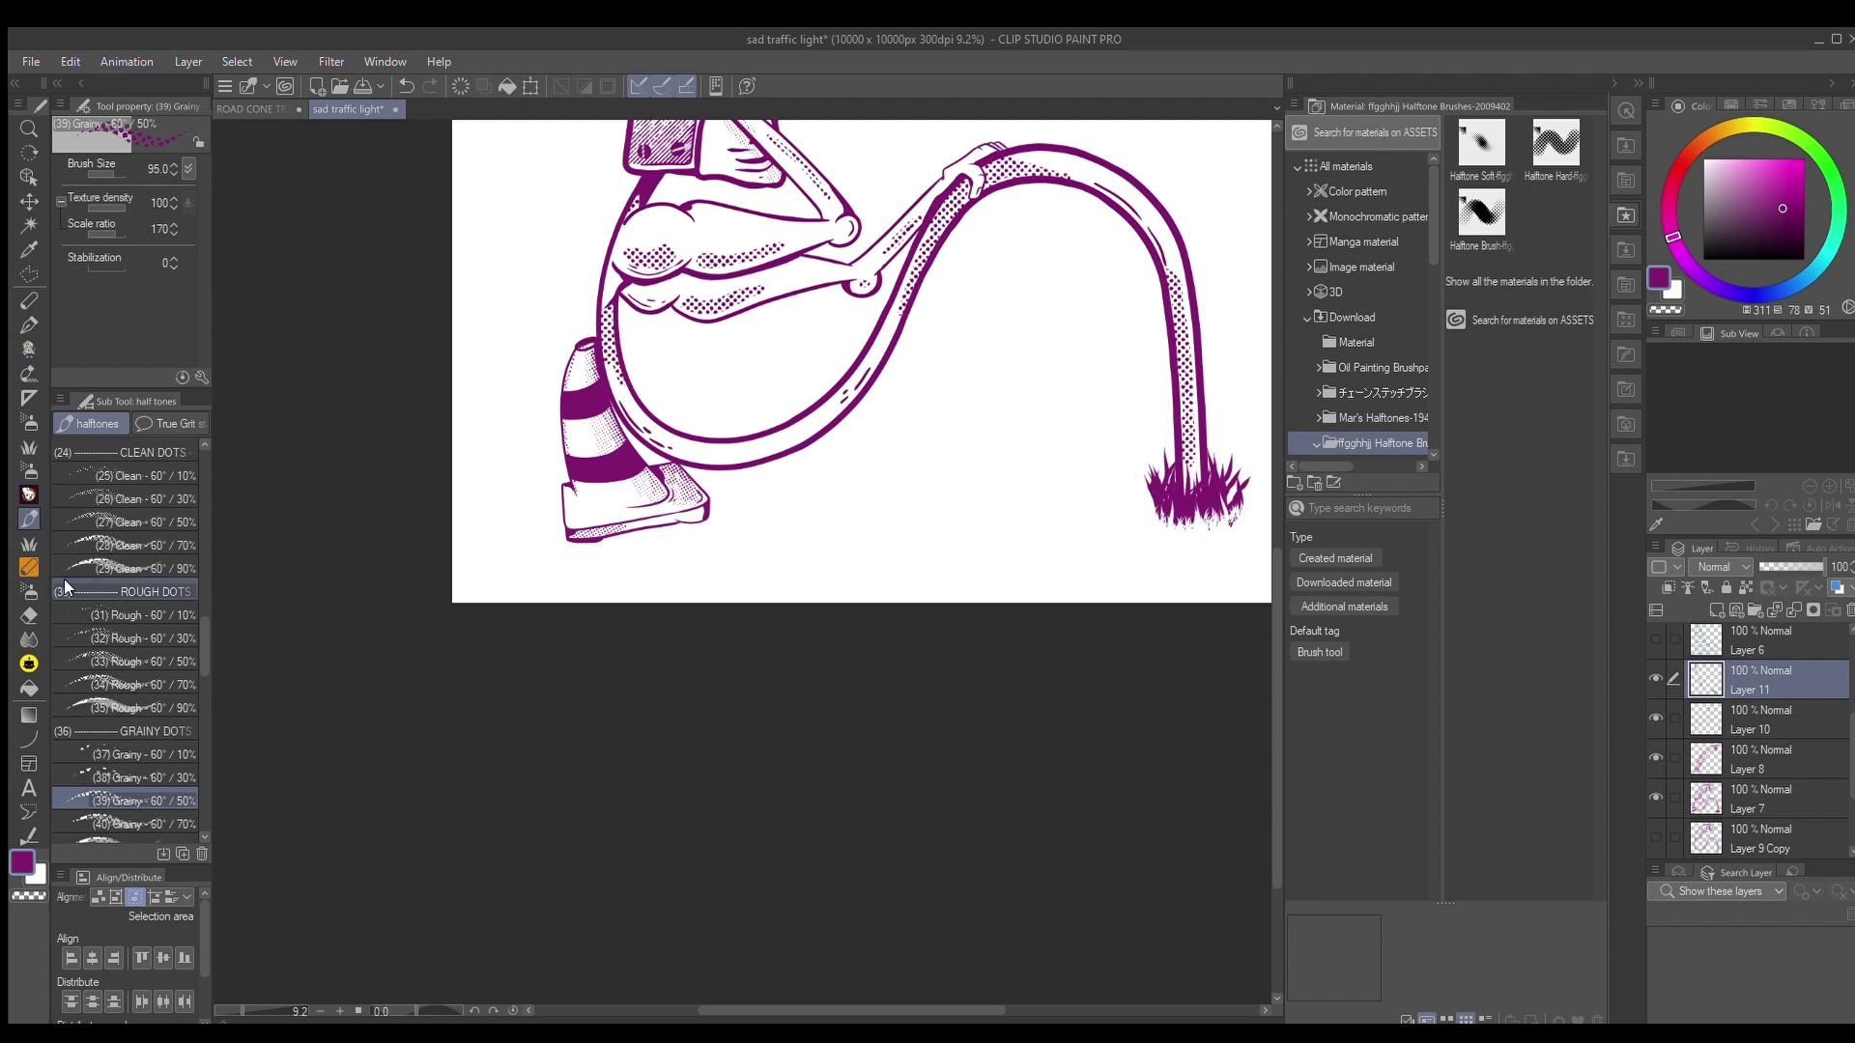
pyautogui.moveTo(198, 643); pyautogui.dragTo(195, 791)
pyautogui.scroll(-2, 195, 792)
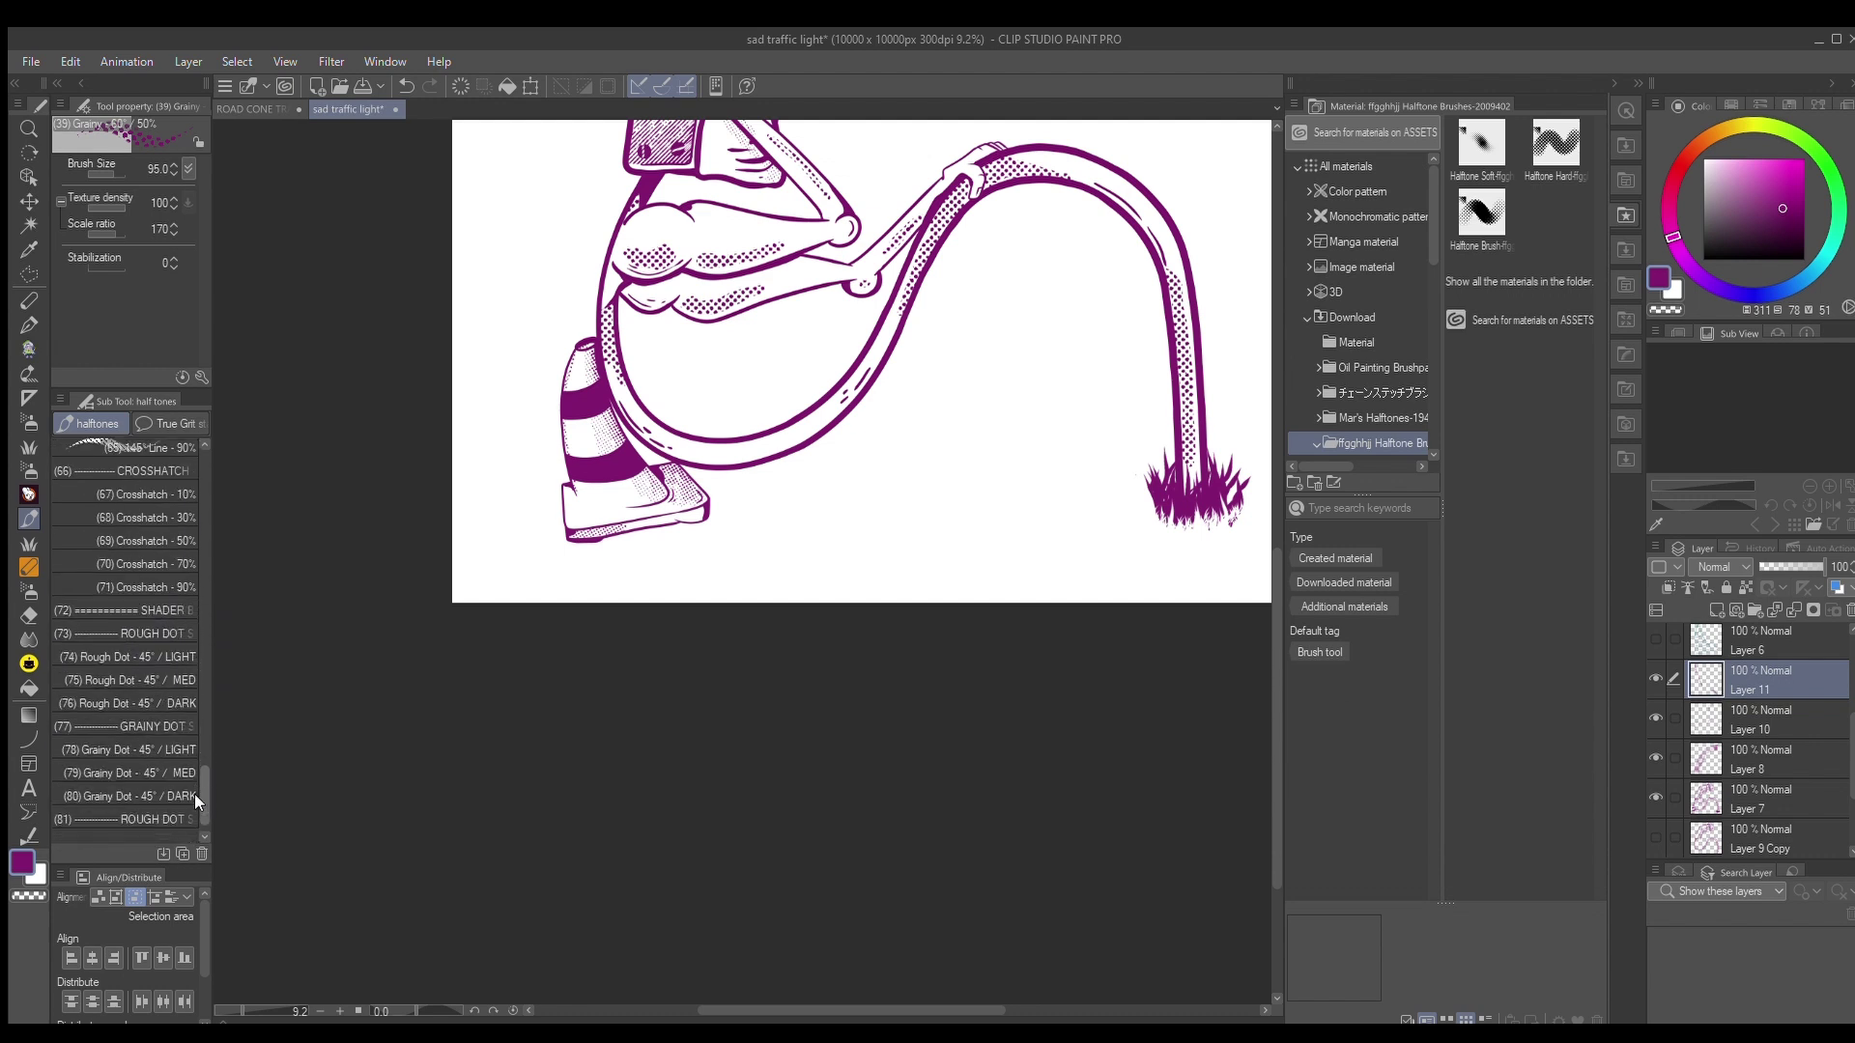
pyautogui.click(122, 494)
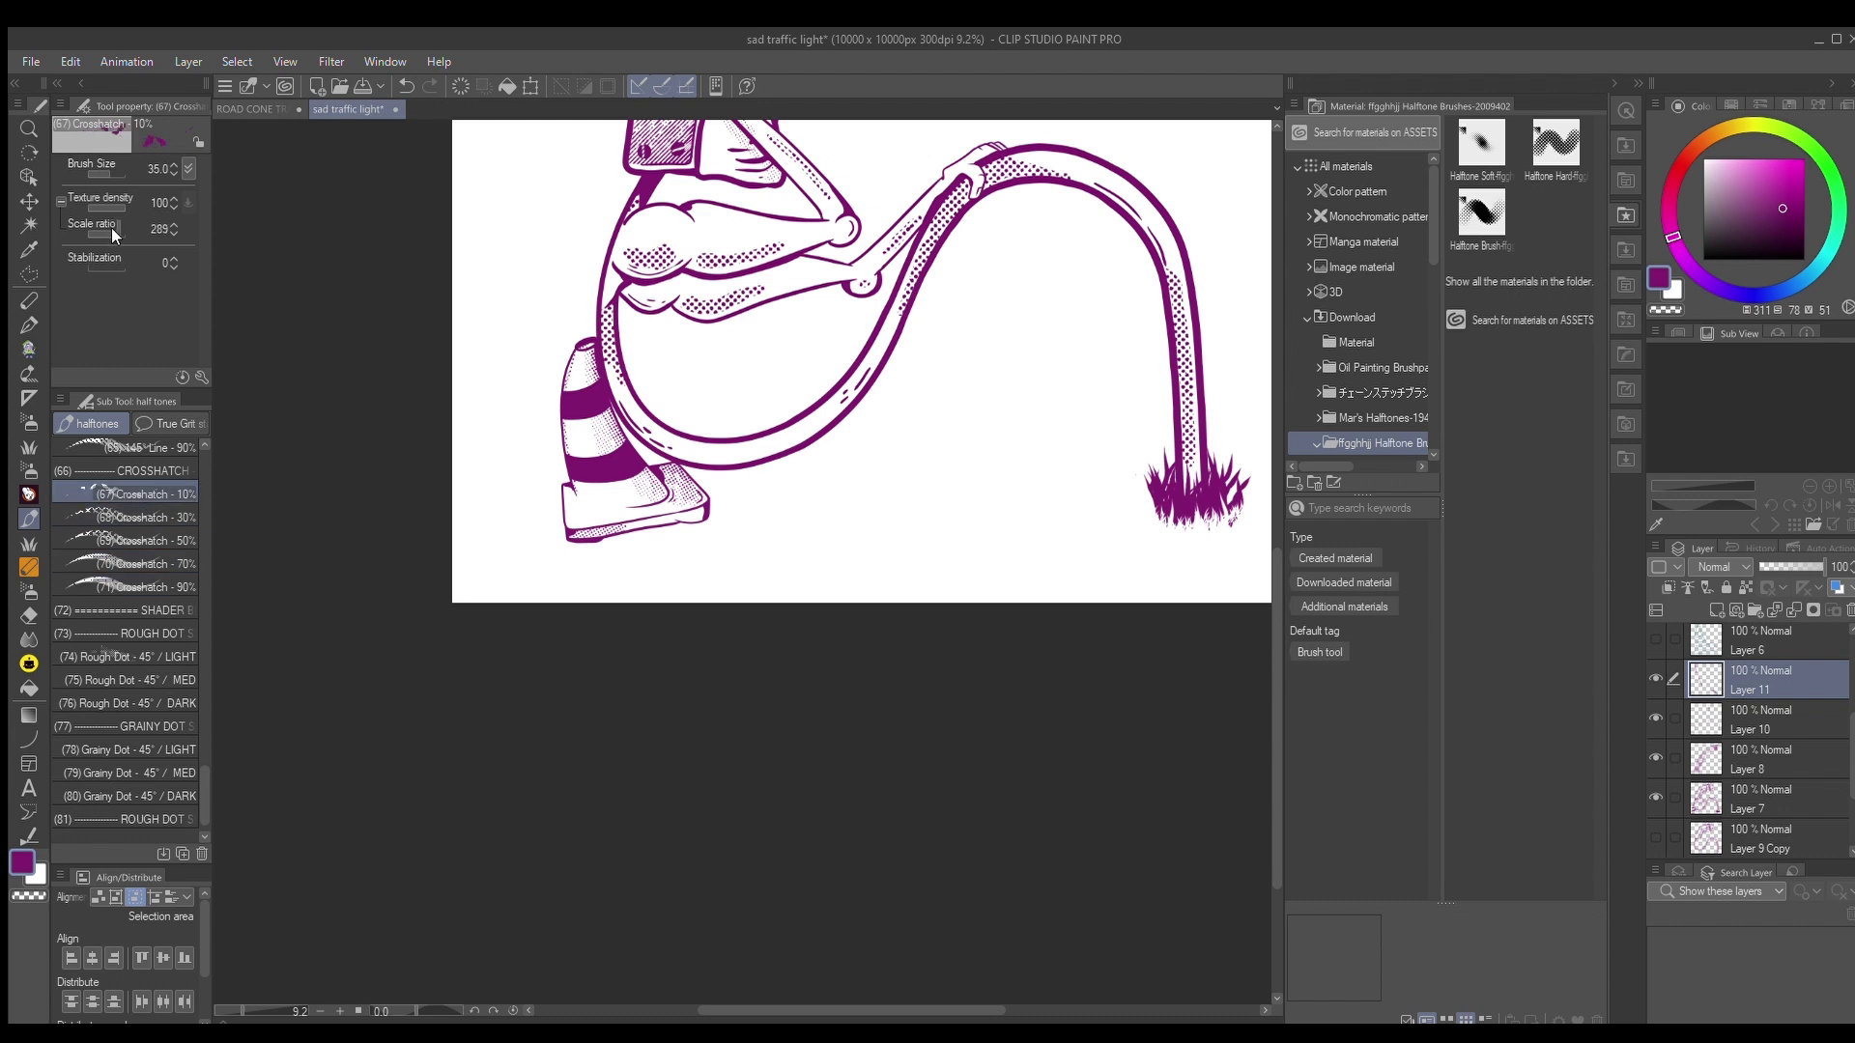
# Add a new layer directly above Layer 9 Copy and set the crosshatch brush size to 262.3
pyautogui.scroll(-3, 1852, 730)
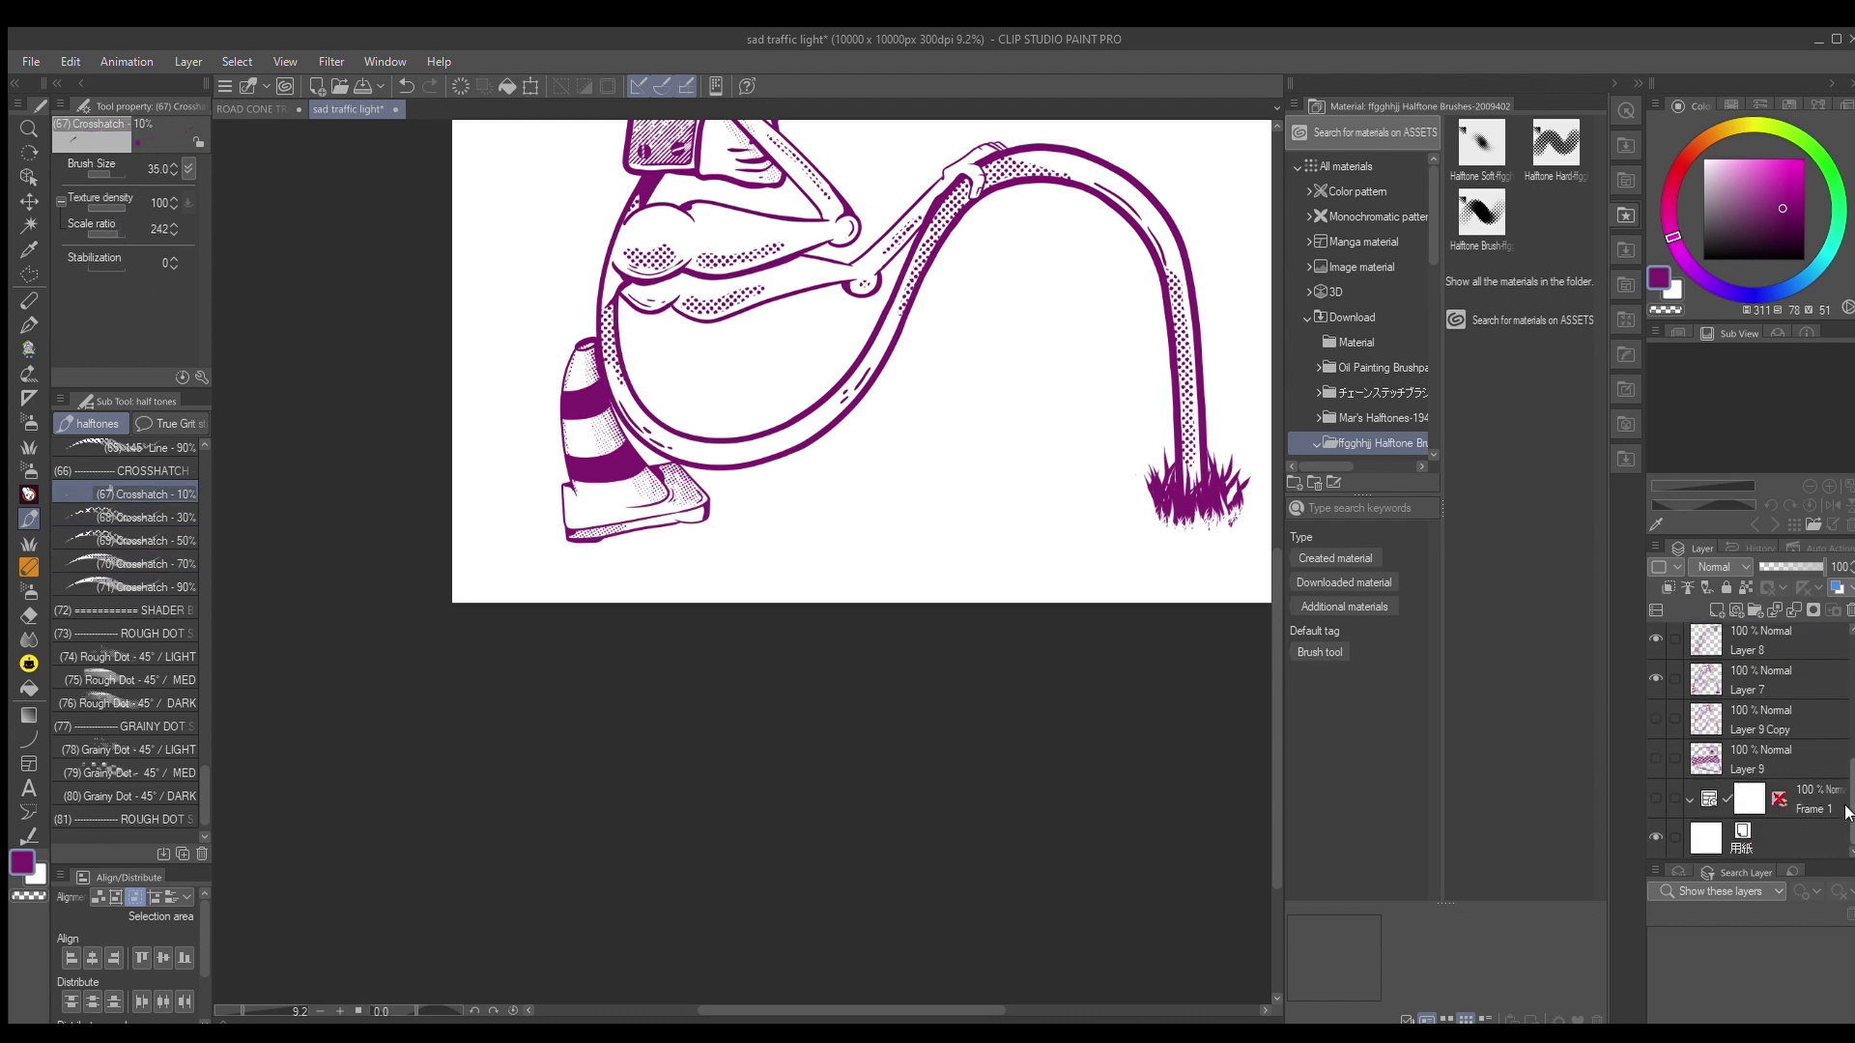
pyautogui.click(1758, 715)
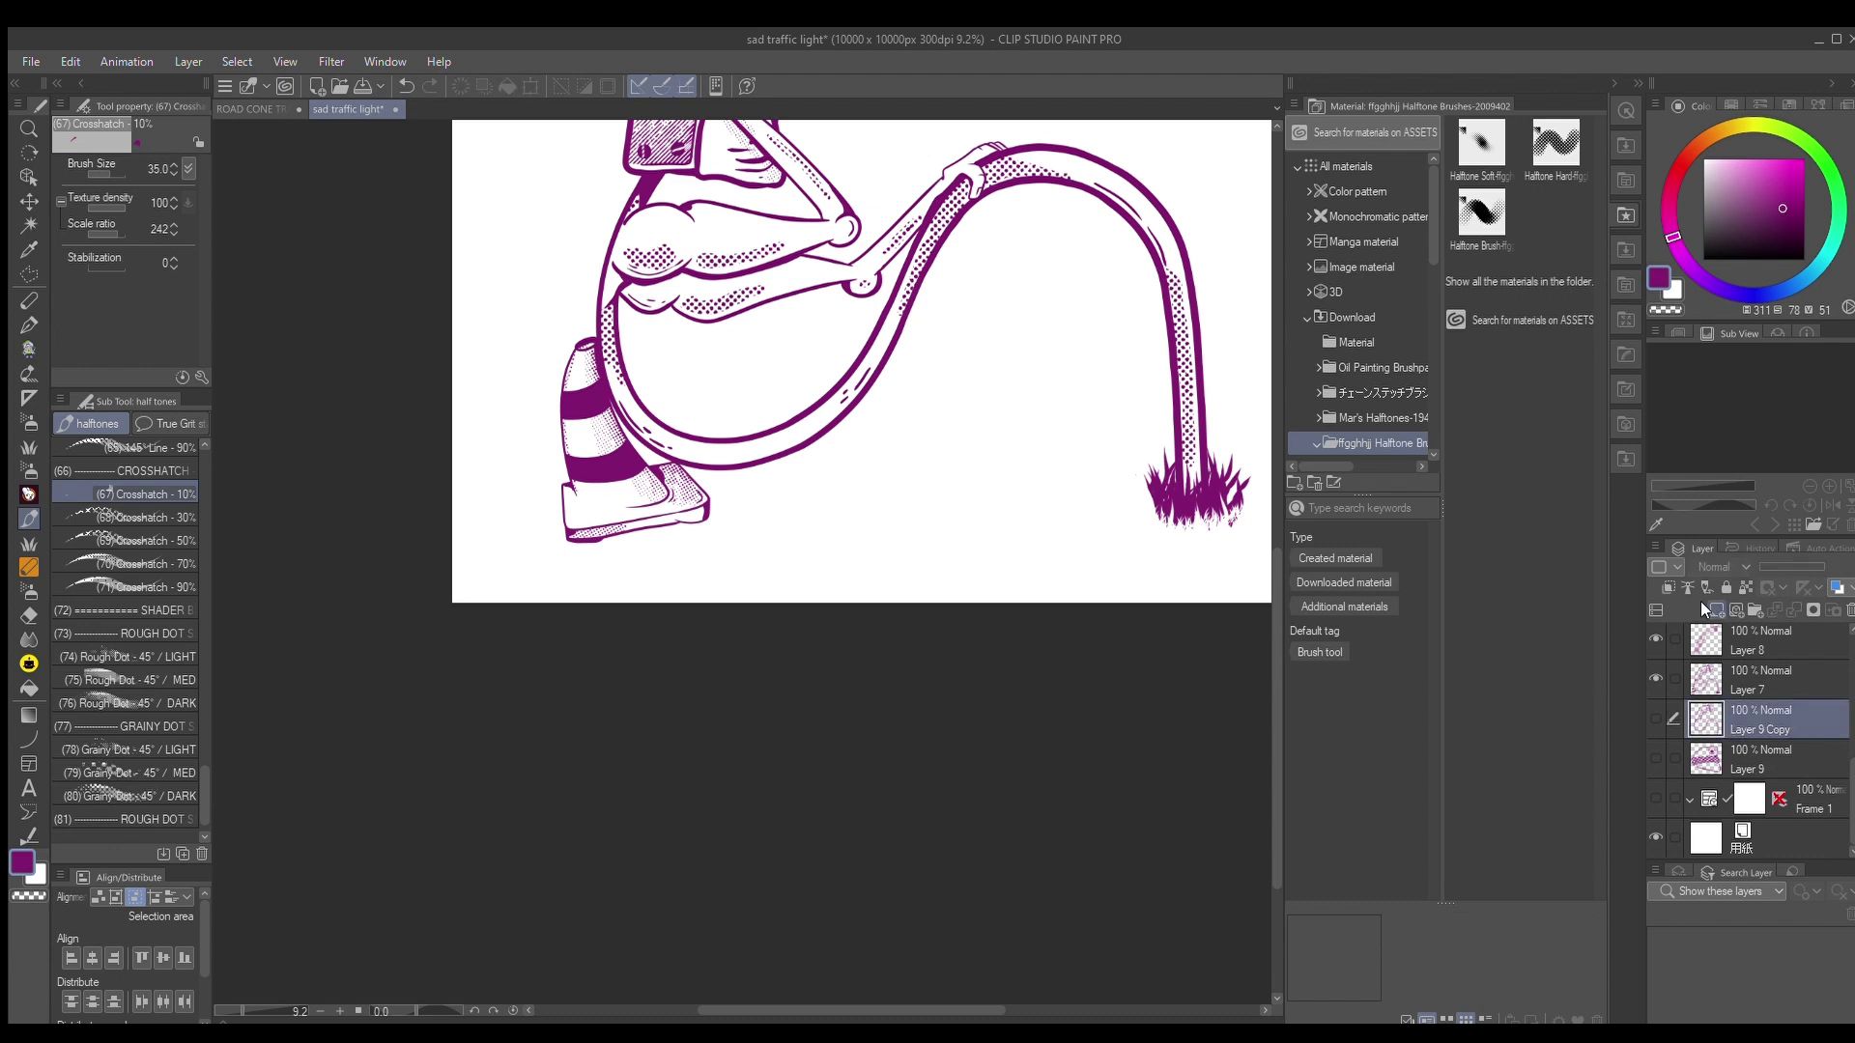
pyautogui.hotkey('ctrl', 'shift', 'n')
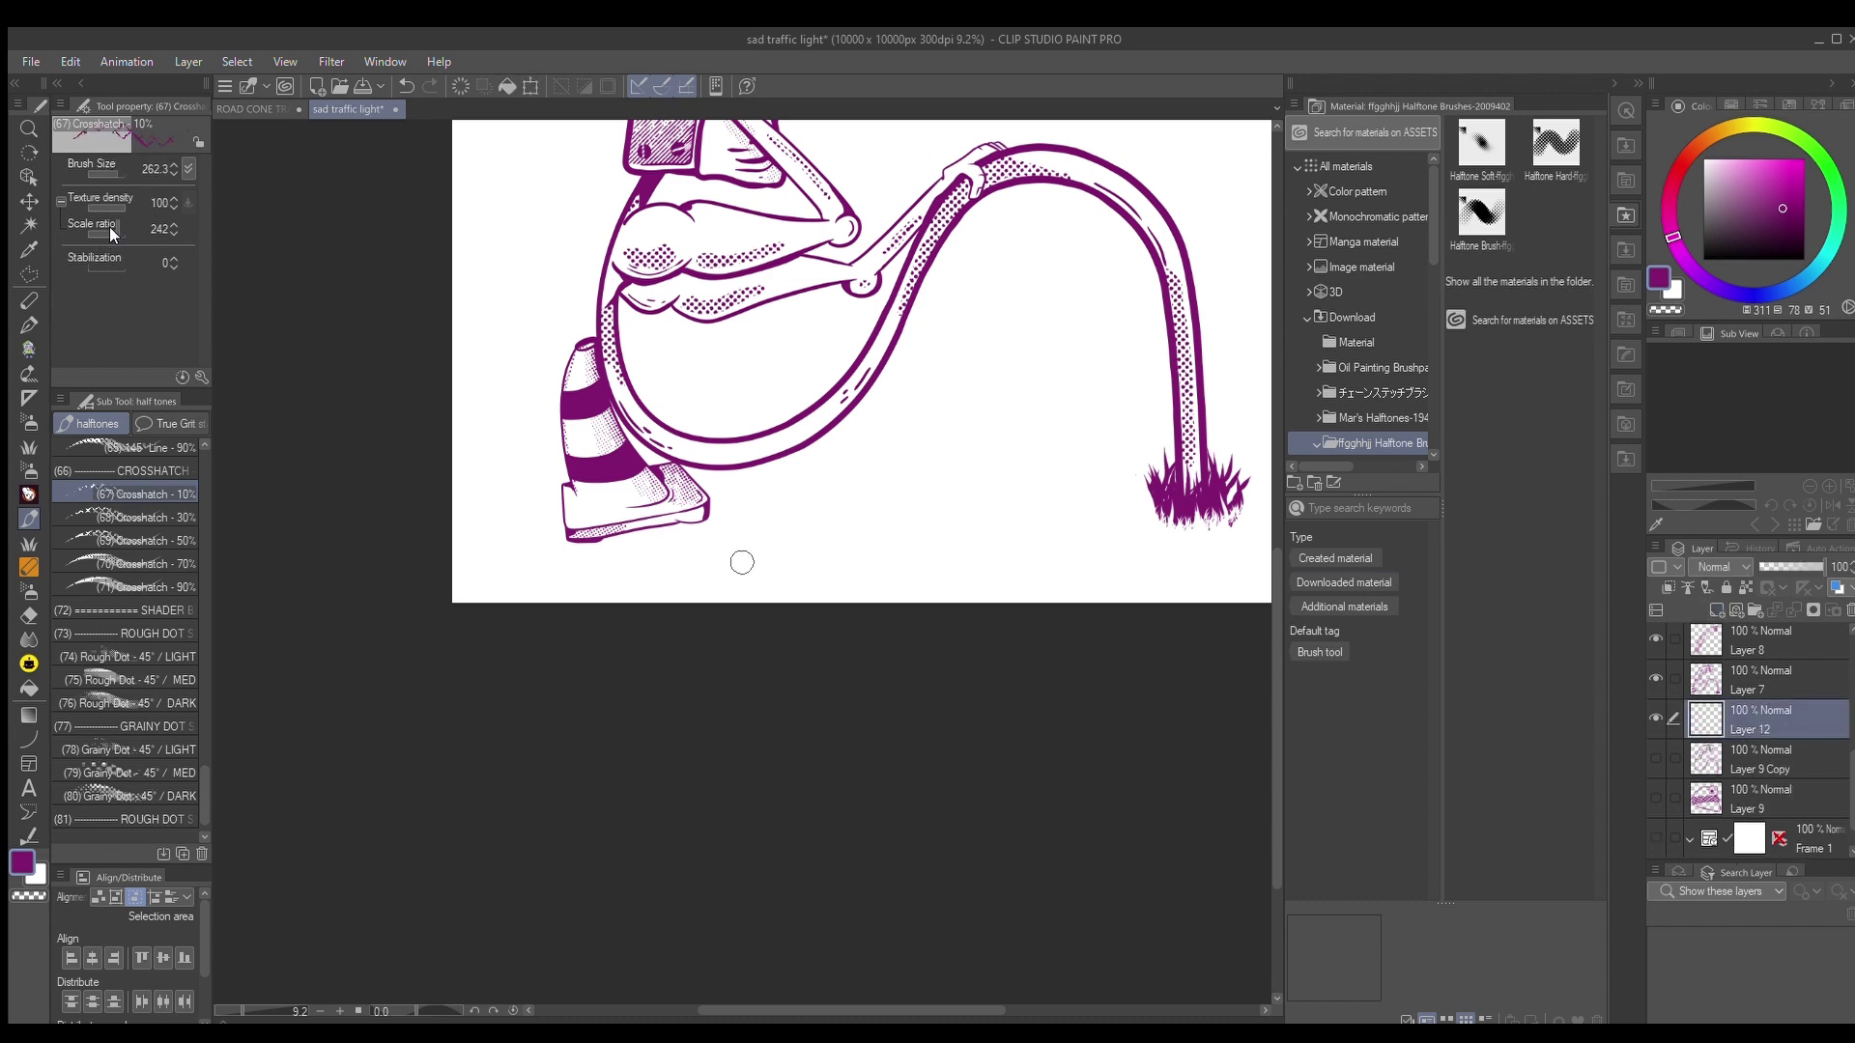
# Undo the trial stroke and brush a horizontal crosshatched ground strip between the cone base and the grass tuft
pyautogui.moveTo(786, 499)
pyautogui.mouseDown()
pyautogui.moveTo(876, 509)
pyautogui.moveTo(781, 518)
pyautogui.moveTo(900, 526)
pyautogui.moveTo(845, 522)
pyautogui.moveTo(783, 512)
pyautogui.moveTo(1090, 517)
pyautogui.moveTo(1051, 499)
pyautogui.moveTo(1154, 521)
pyautogui.moveTo(1086, 526)
pyautogui.moveTo(1087, 500)
pyautogui.moveTo(1132, 497)
pyautogui.moveTo(897, 523)
pyautogui.moveTo(741, 512)
pyautogui.mouseUp()
pyautogui.hotkey('ctrl', 'z')
pyautogui.moveTo(854, 522); pyautogui.dragTo(1027, 520)
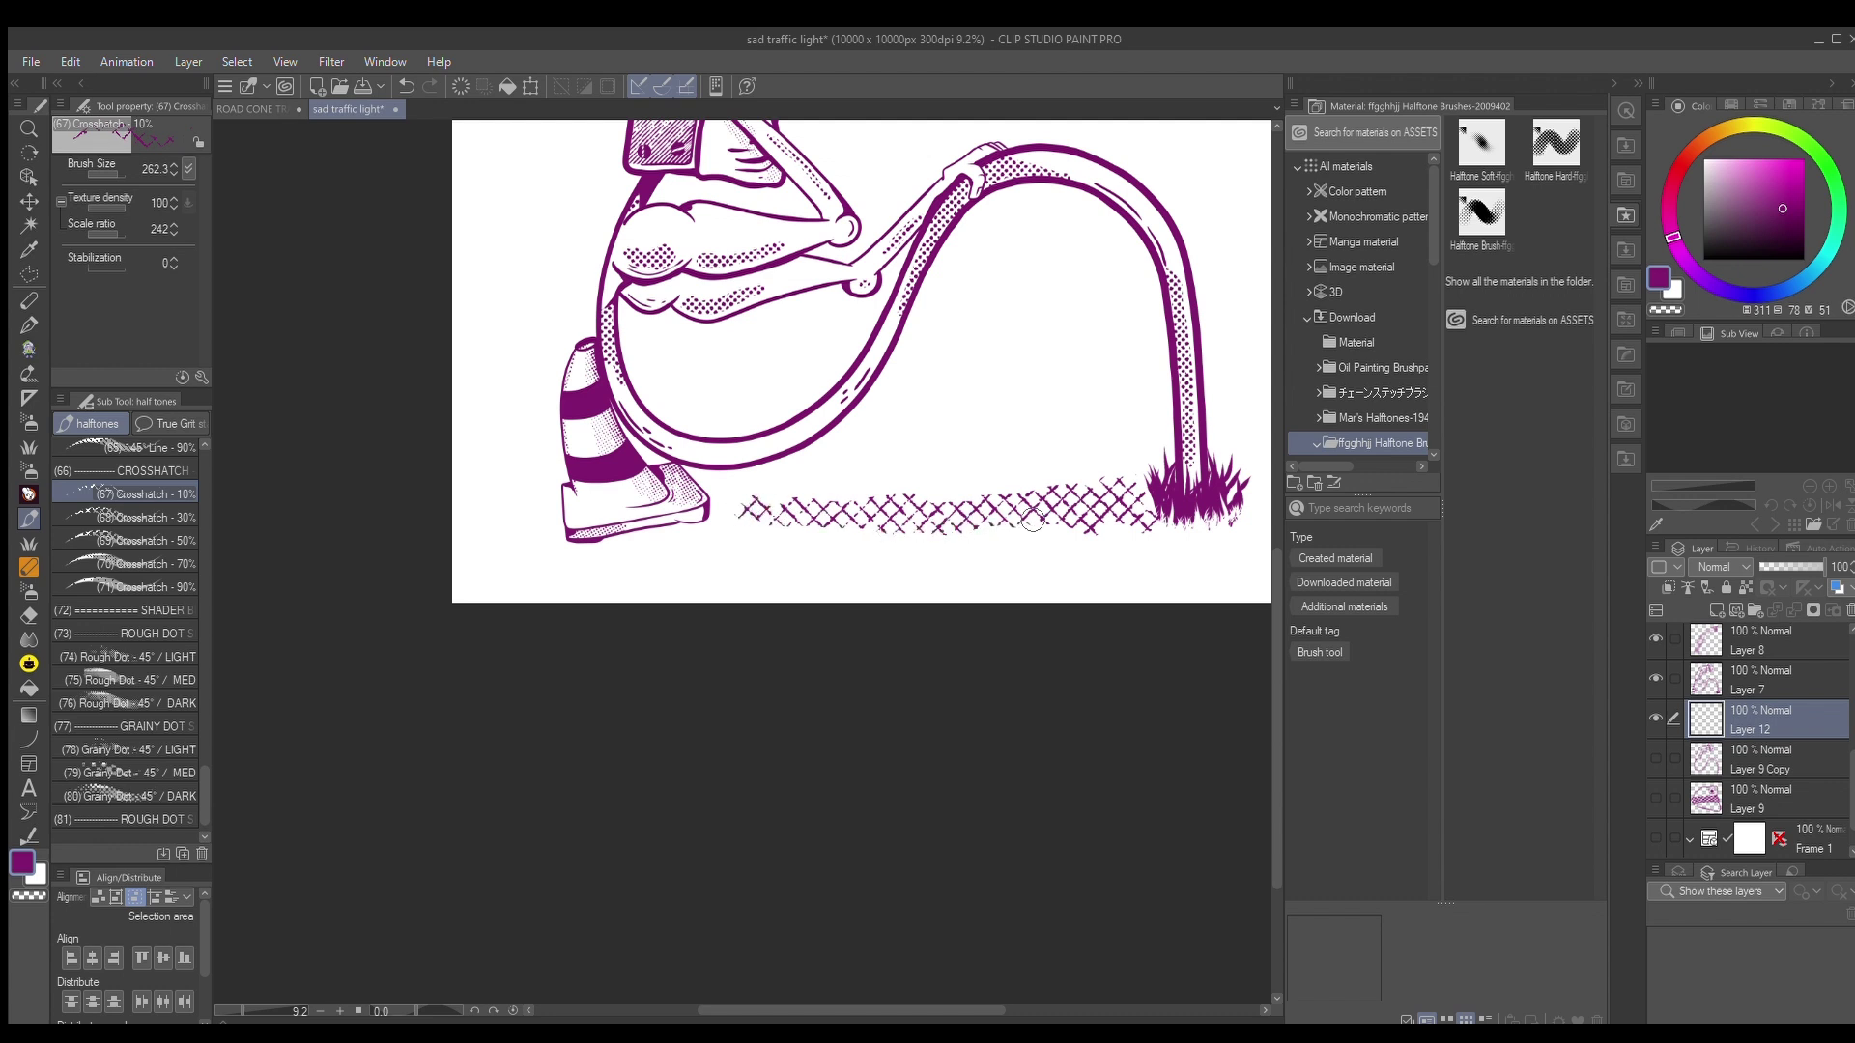
pyautogui.moveTo(843, 517)
pyautogui.mouseDown()
pyautogui.moveTo(720, 516)
pyautogui.moveTo(889, 537)
pyautogui.moveTo(736, 520)
pyautogui.mouseUp()
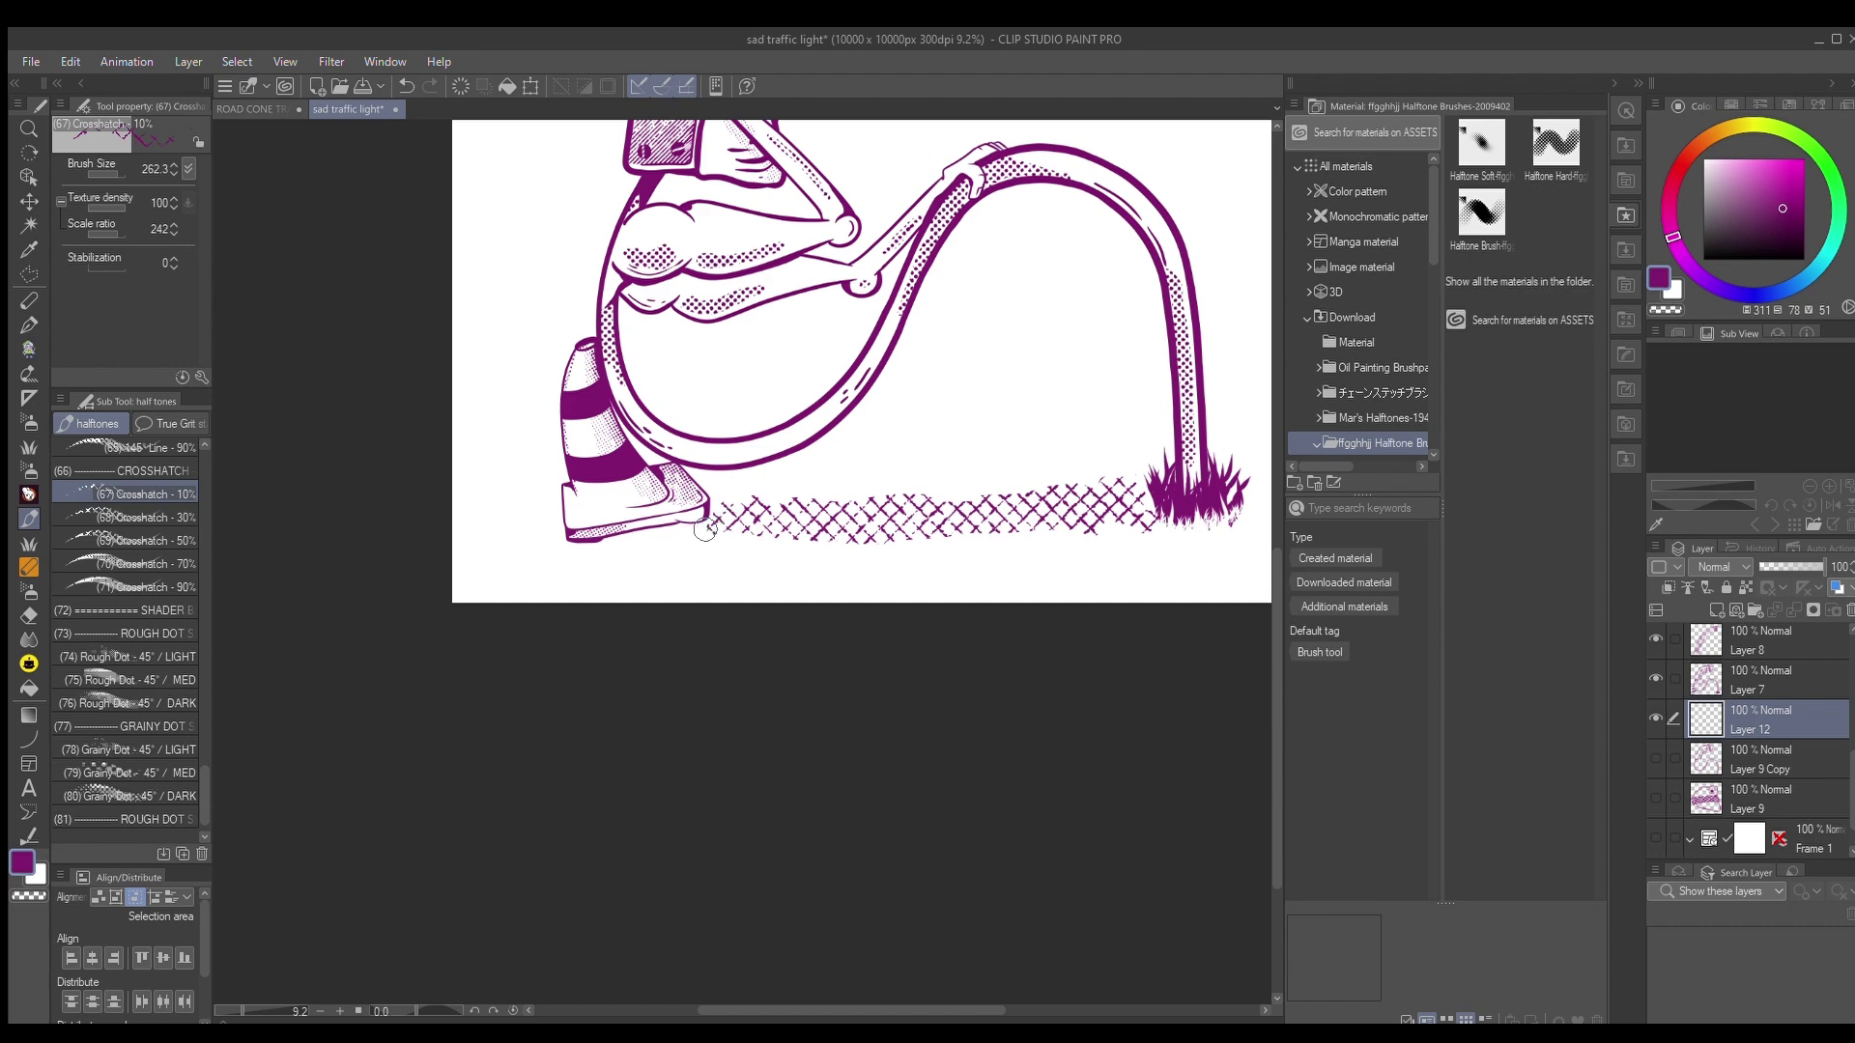
# Extend the crosshatched ground strip beneath the traffic cone's base, out to the base's far lower corner
pyautogui.scroll(-2, 657, 488)
pyautogui.scroll(5, 676, 502)
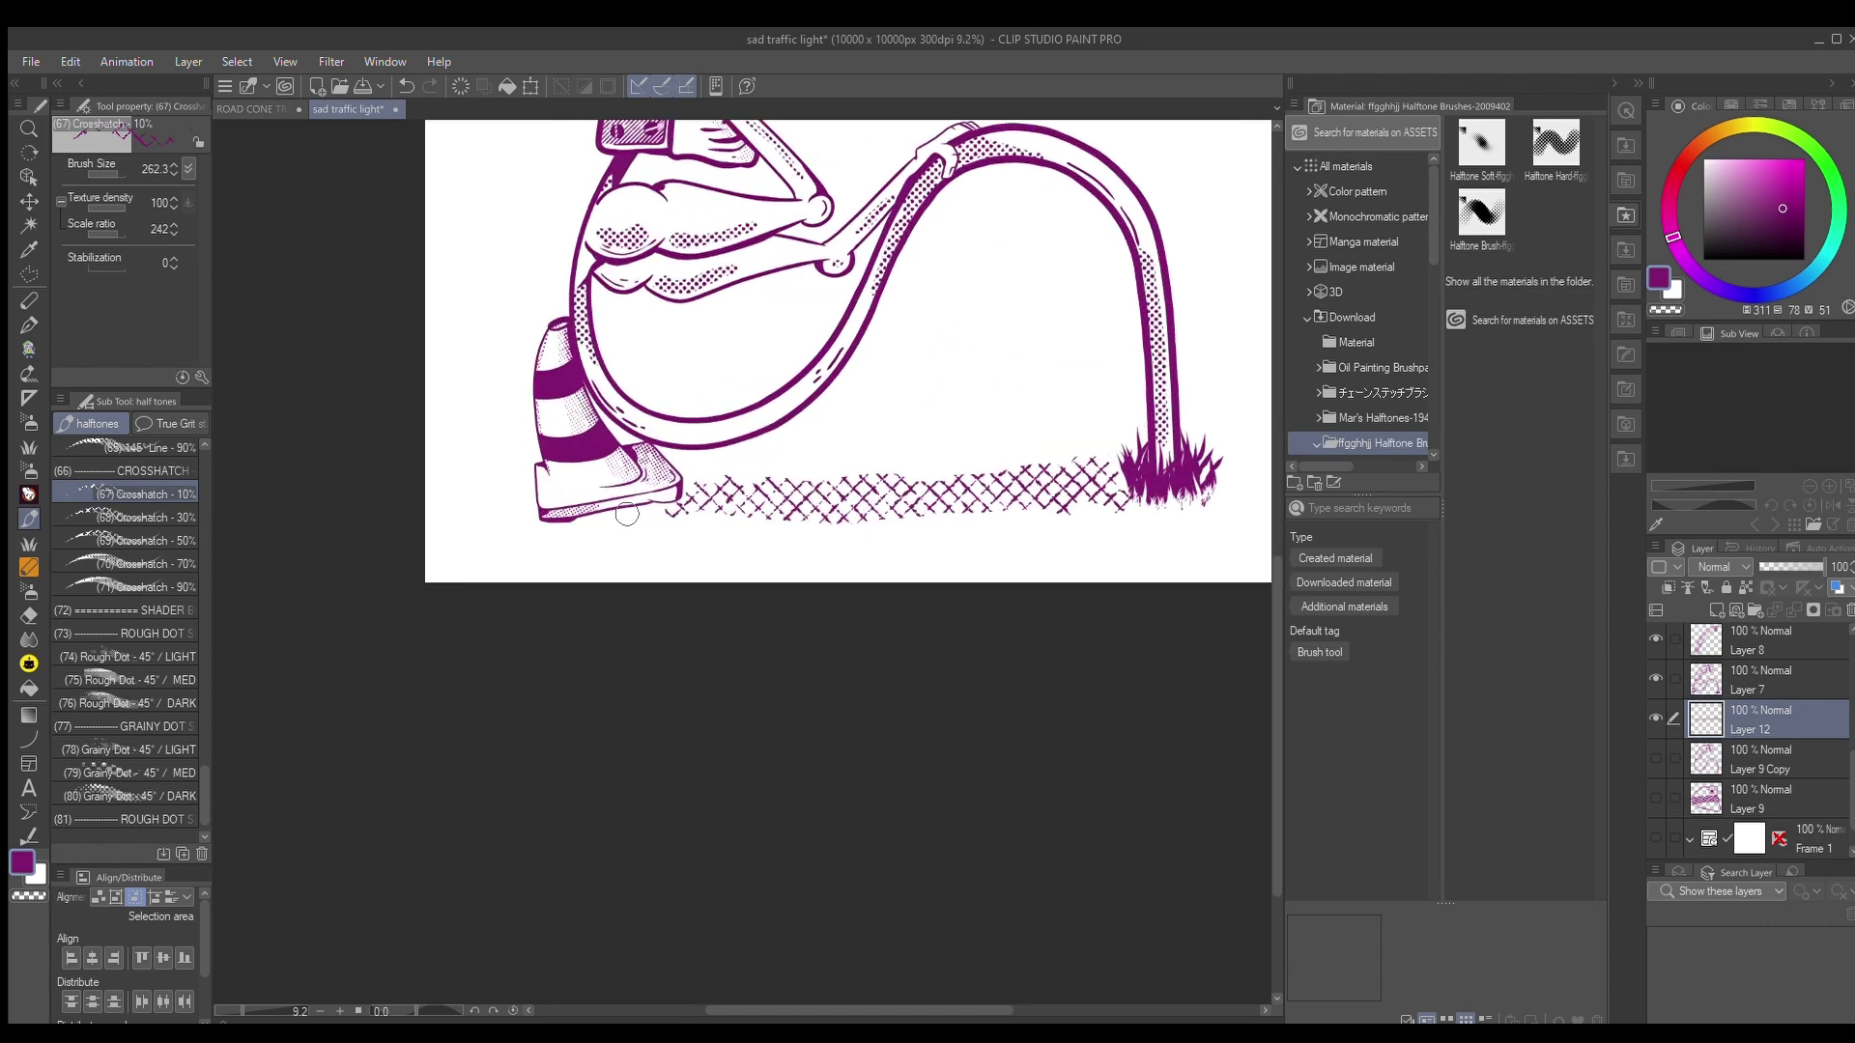
pyautogui.scroll(1, 681, 510)
pyautogui.moveTo(681, 509)
pyautogui.mouseDown()
pyautogui.moveTo(406, 552)
pyautogui.moveTo(587, 514)
pyautogui.moveTo(862, 512)
pyautogui.mouseUp()
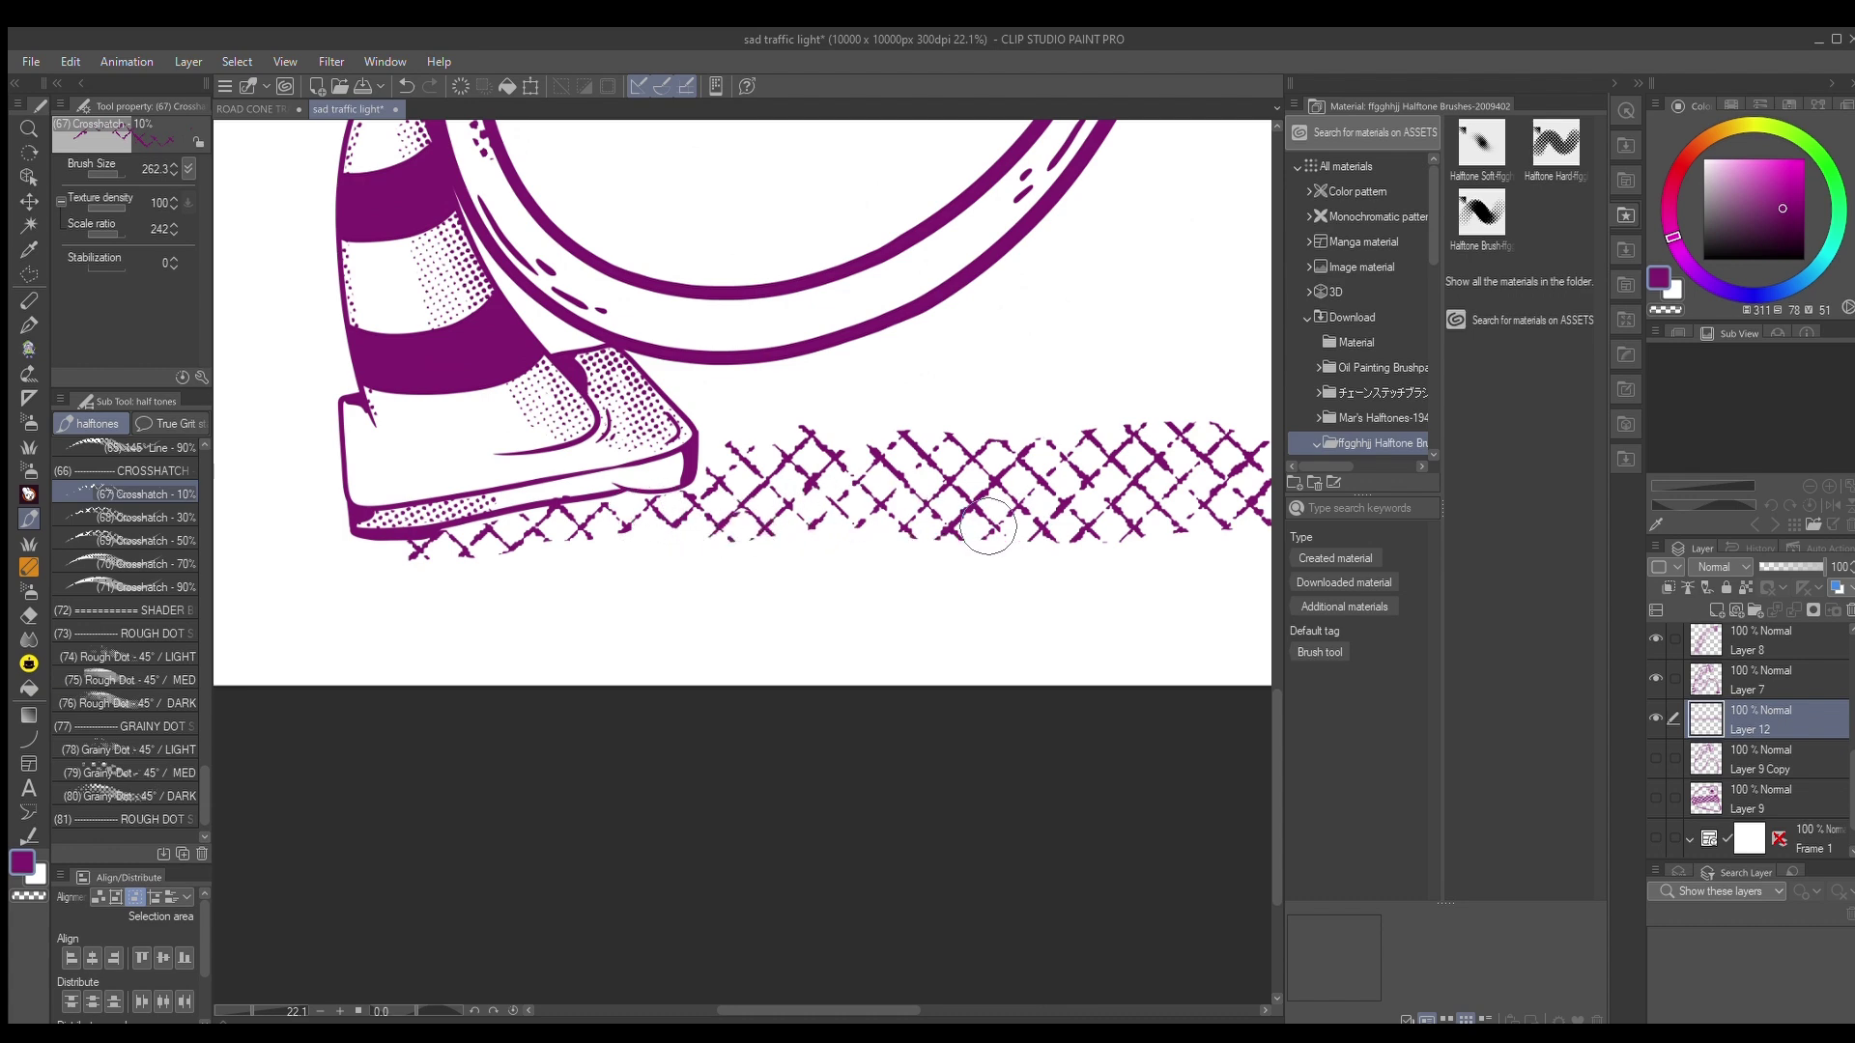
pyautogui.scroll(-3, 659, 539)
pyautogui.scroll(-2, 540, 552)
pyautogui.scroll(4, 522, 556)
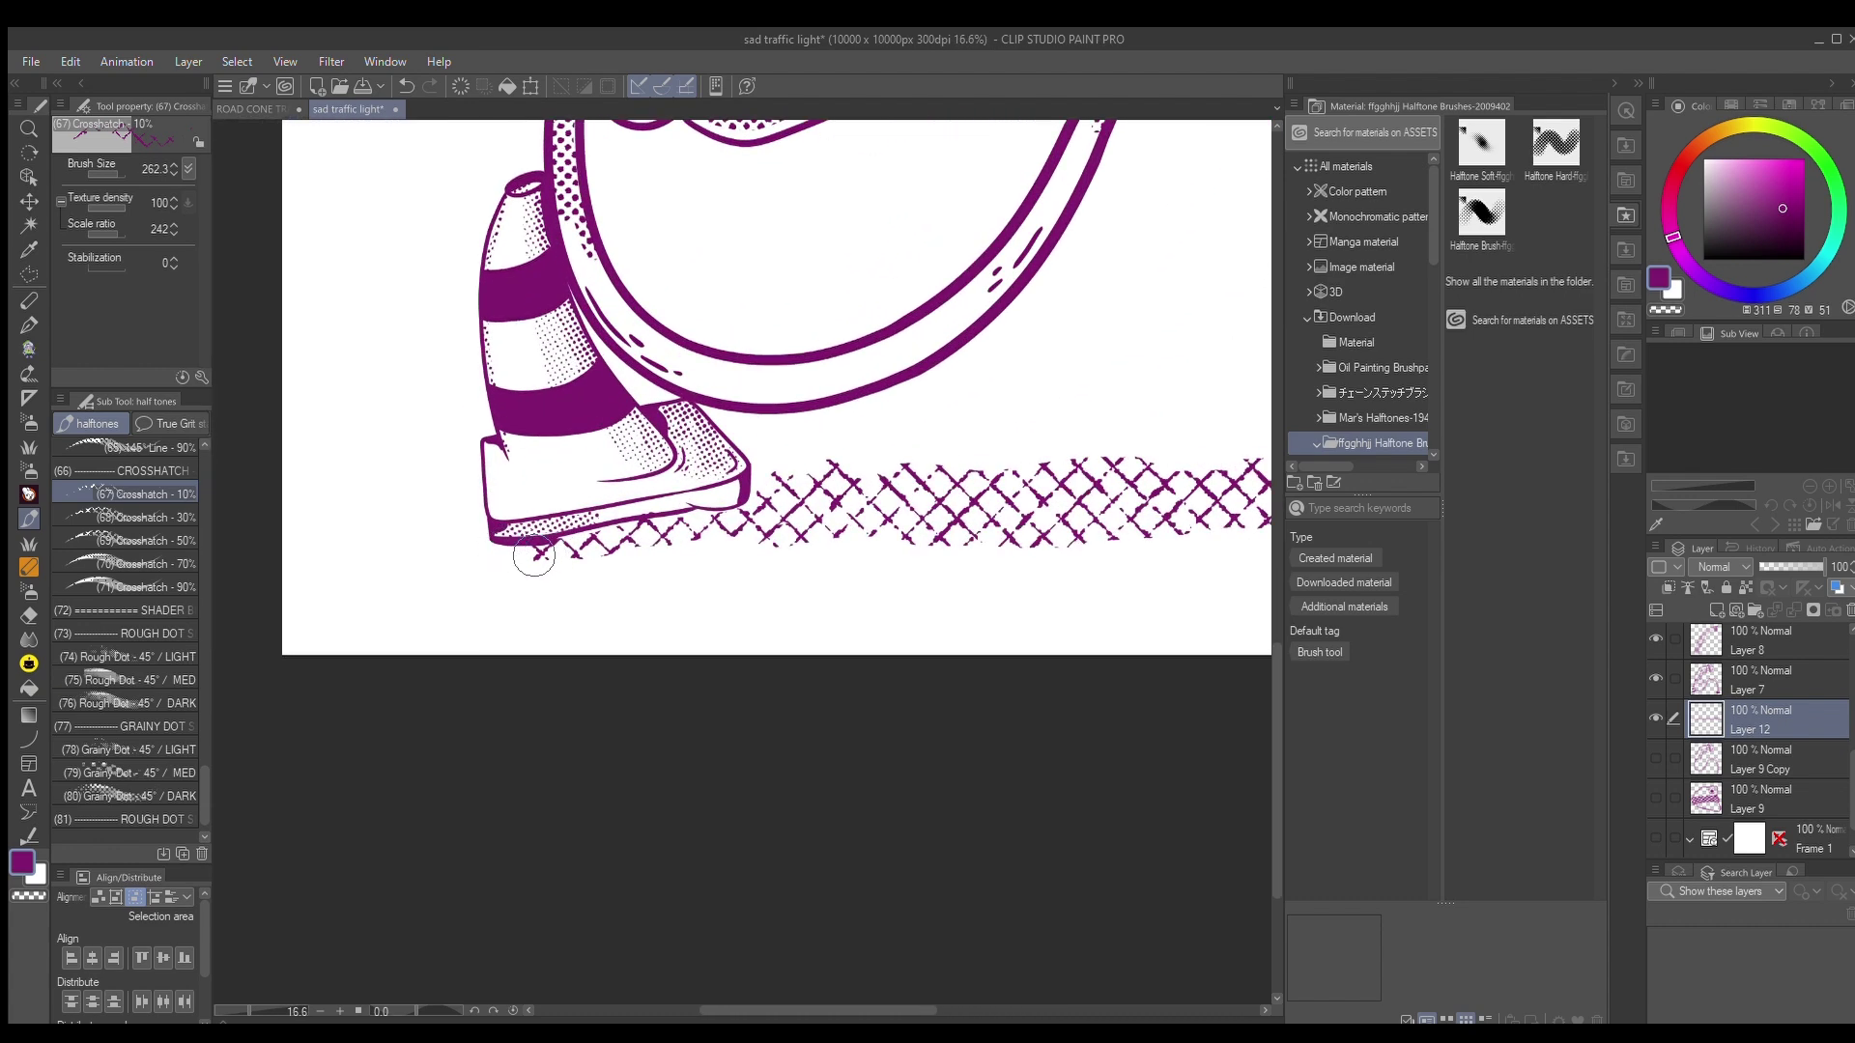
pyautogui.moveTo(510, 560); pyautogui.dragTo(650, 531)
pyautogui.scroll(-4, 802, 524)
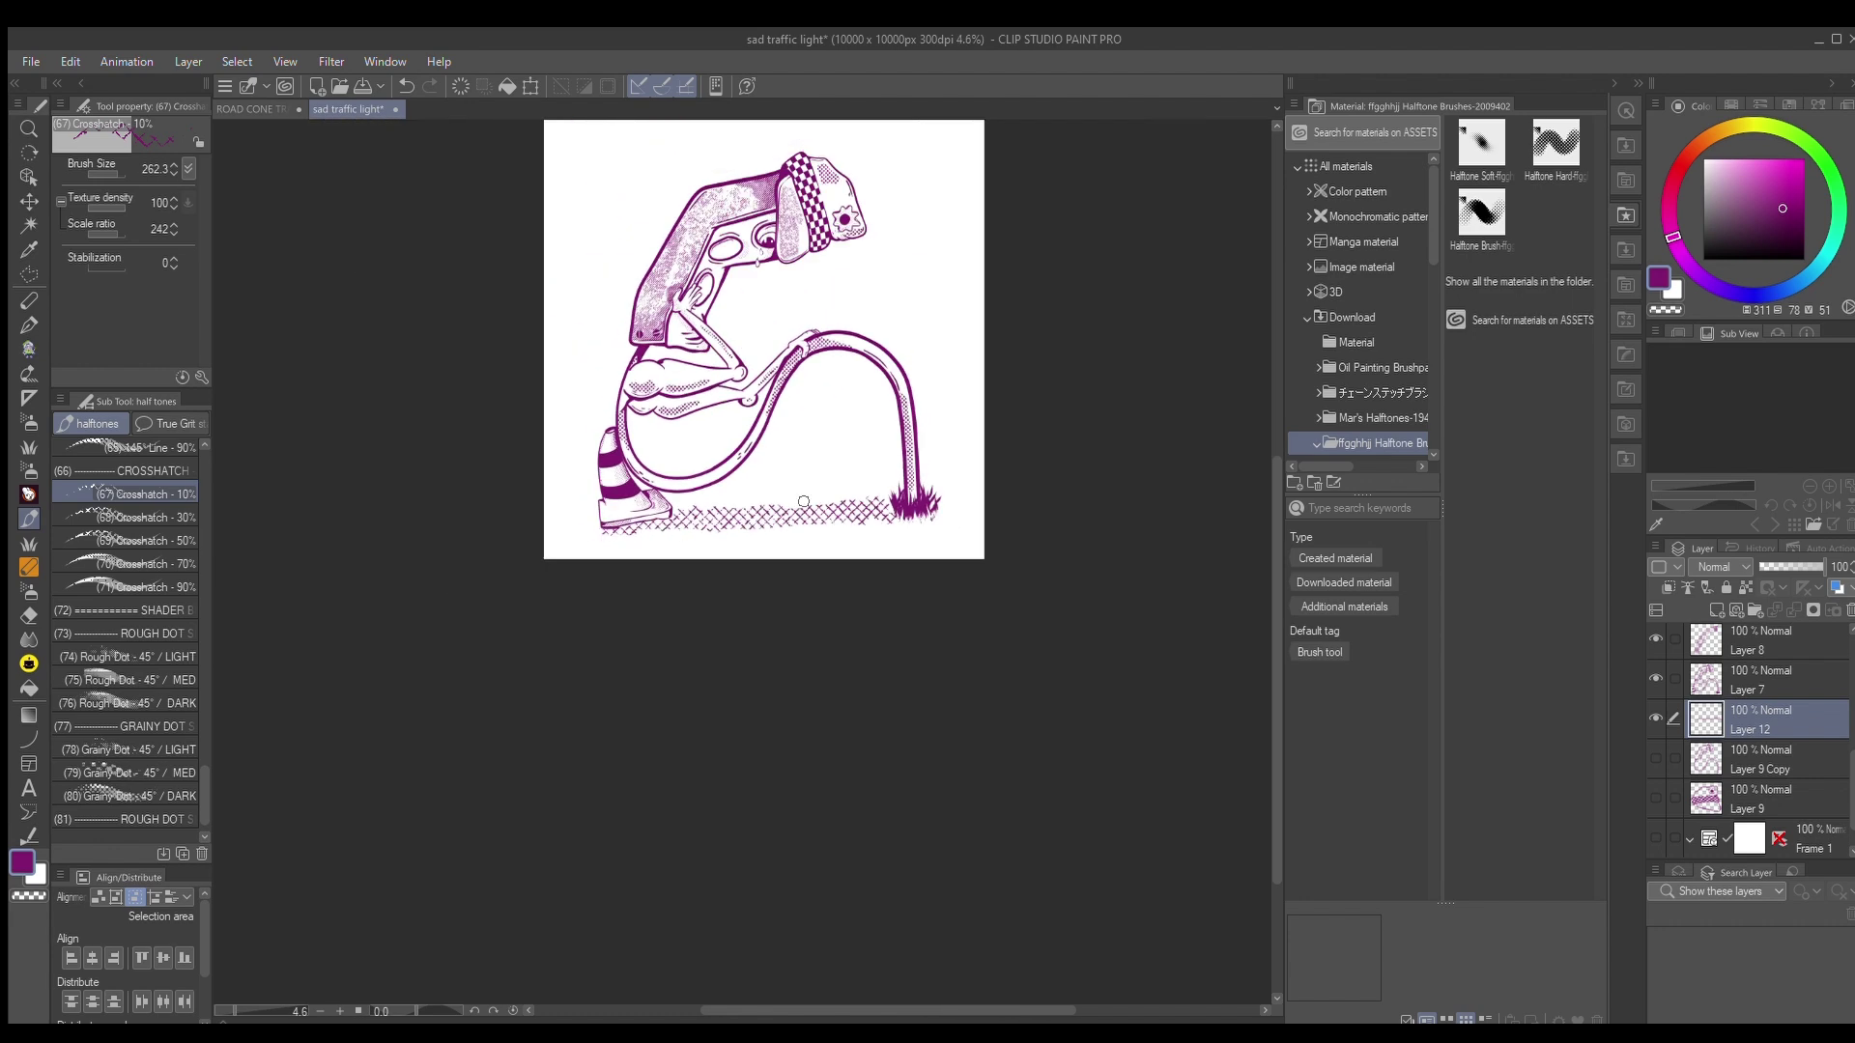
# Brush crosshatching beneath the grass tuft and back along the lower edge of the ground strip
pyautogui.scroll(2, 805, 523)
pyautogui.scroll(4, 893, 549)
pyautogui.moveTo(1008, 452)
pyautogui.mouseDown()
pyautogui.moveTo(1031, 531)
pyautogui.moveTo(1019, 549)
pyautogui.moveTo(946, 546)
pyautogui.moveTo(1166, 538)
pyautogui.moveTo(1094, 560)
pyautogui.moveTo(810, 546)
pyautogui.moveTo(560, 570)
pyautogui.mouseUp()
pyautogui.scroll(-2, 561, 570)
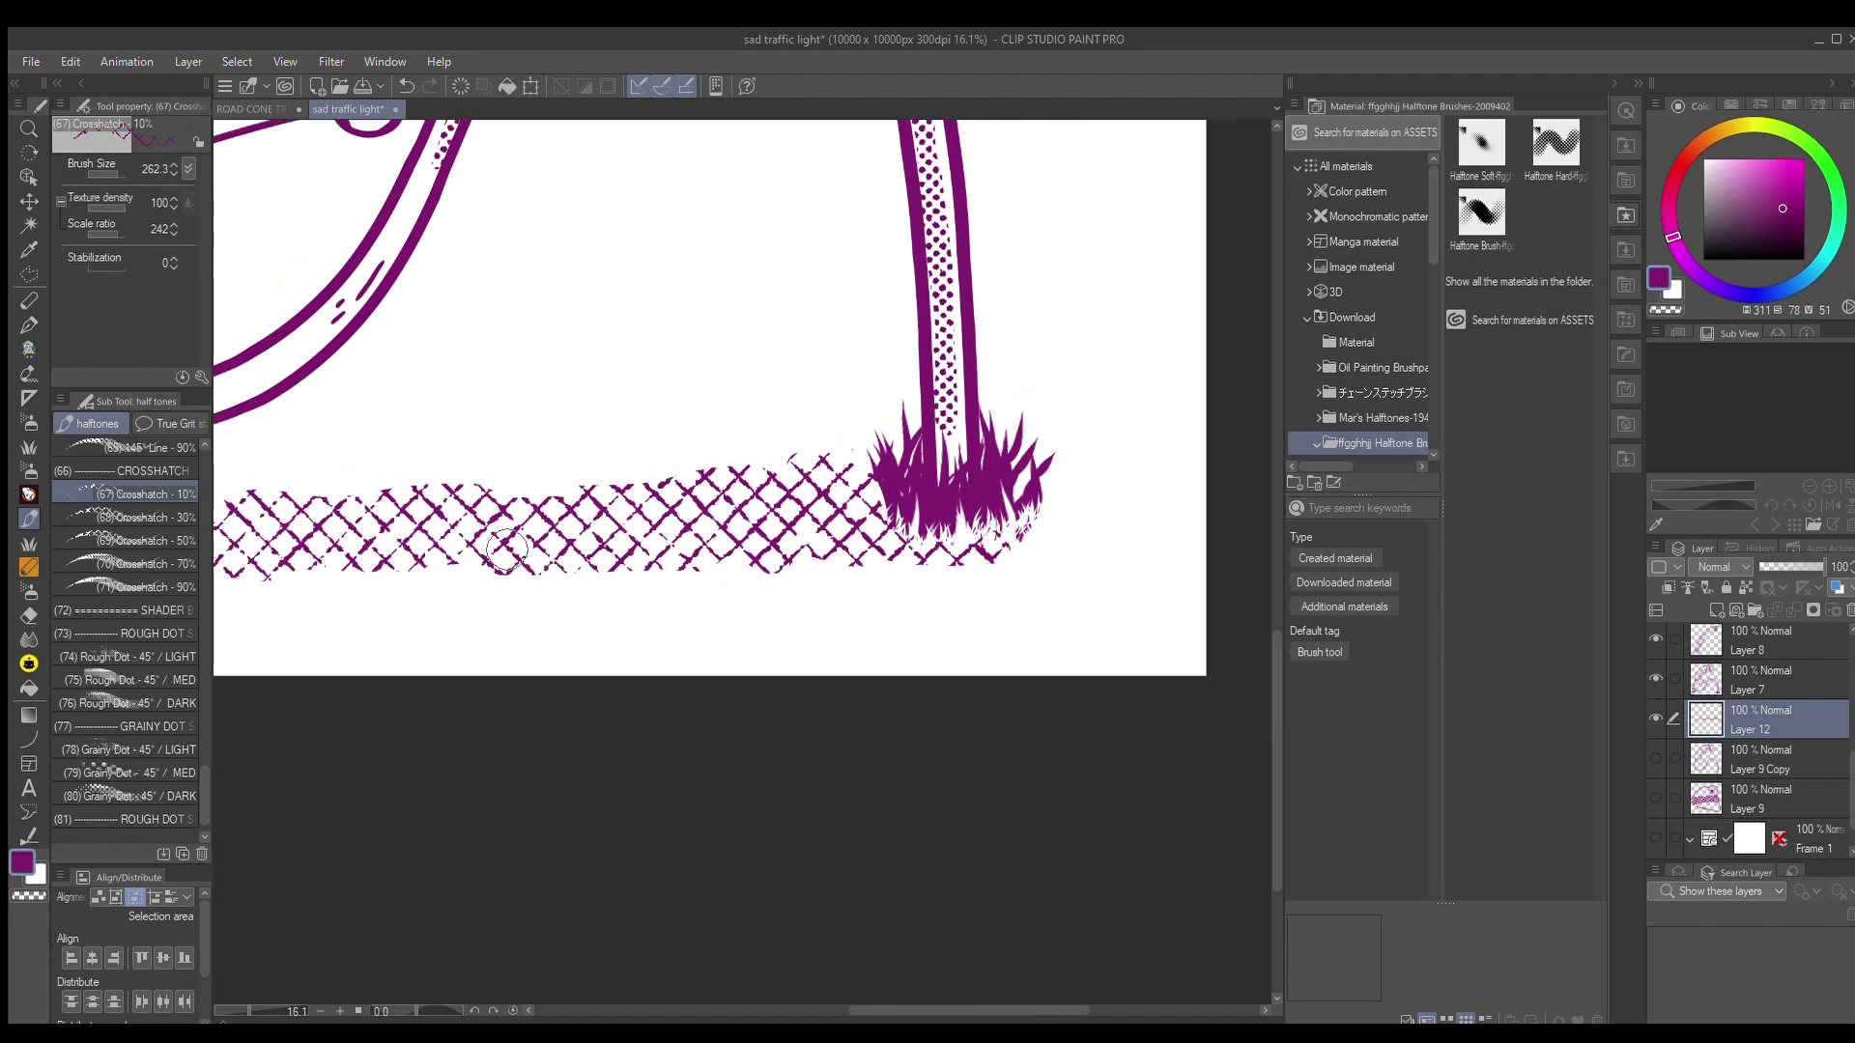
pyautogui.scroll(-7, 592, 455)
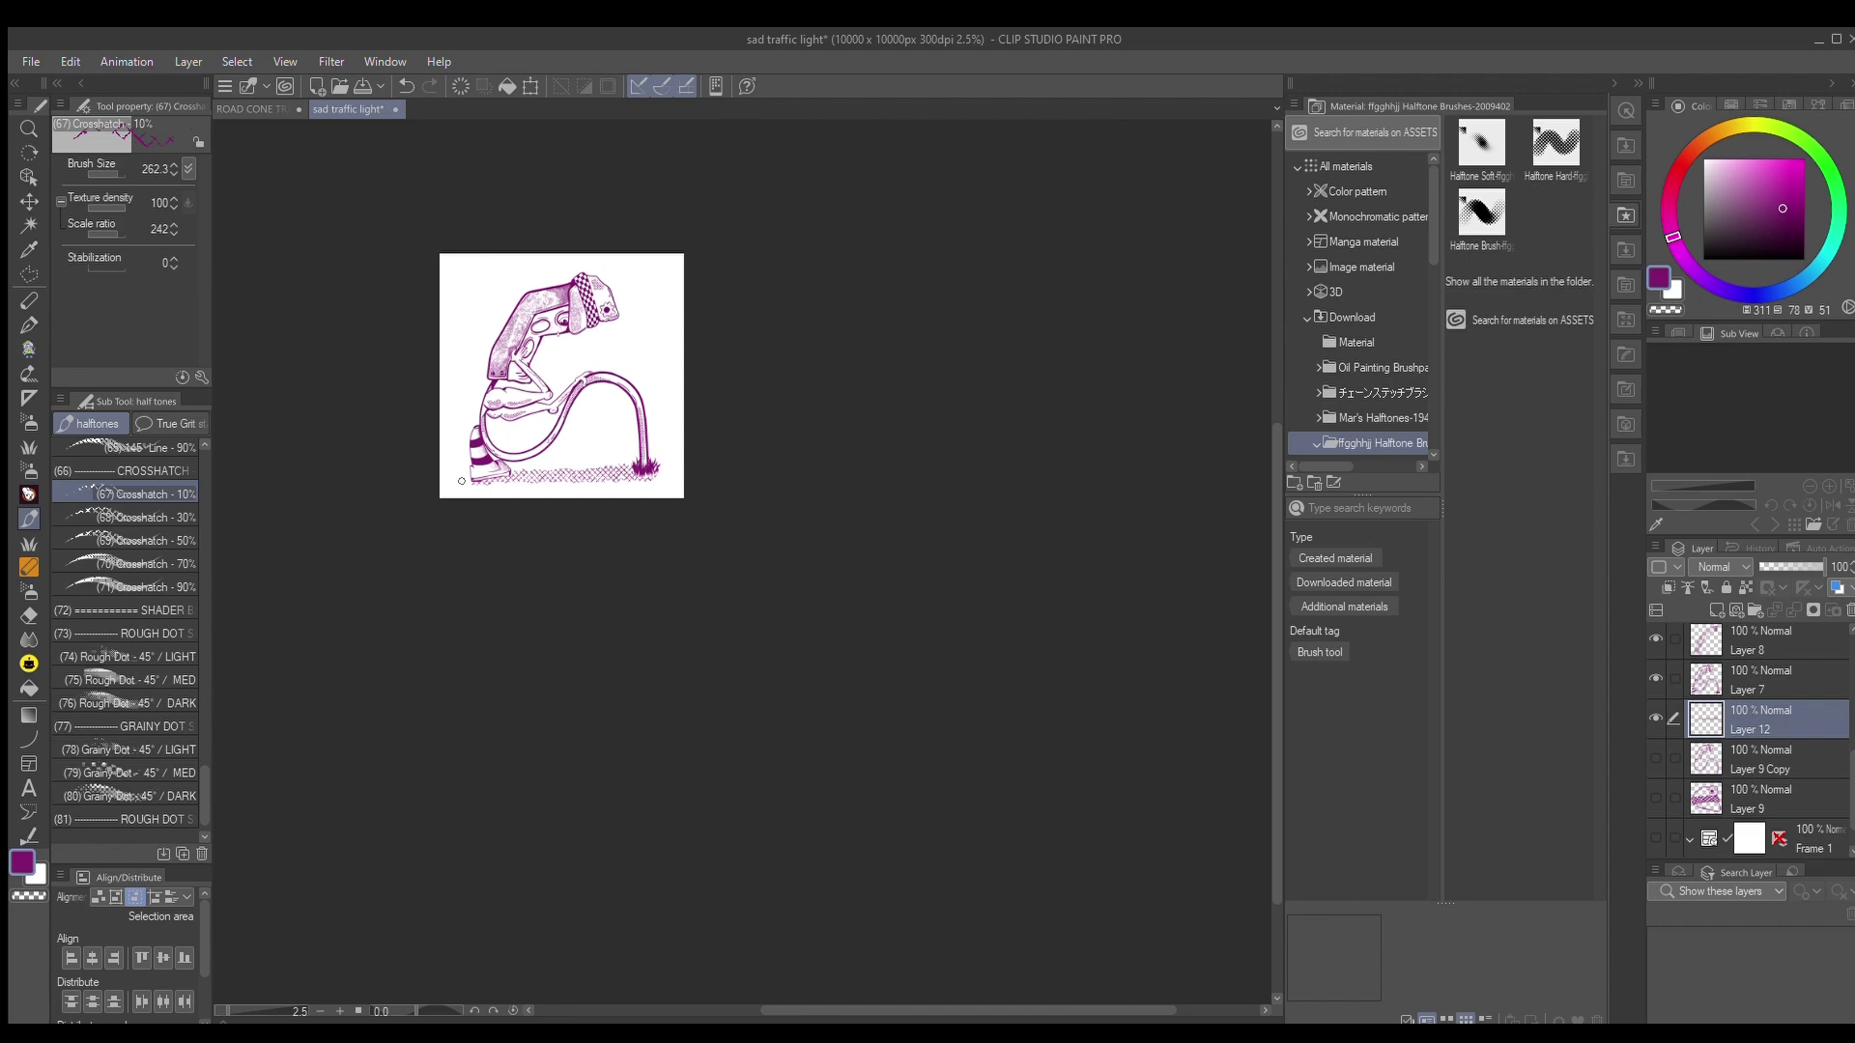
pyautogui.scroll(5, 461, 496)
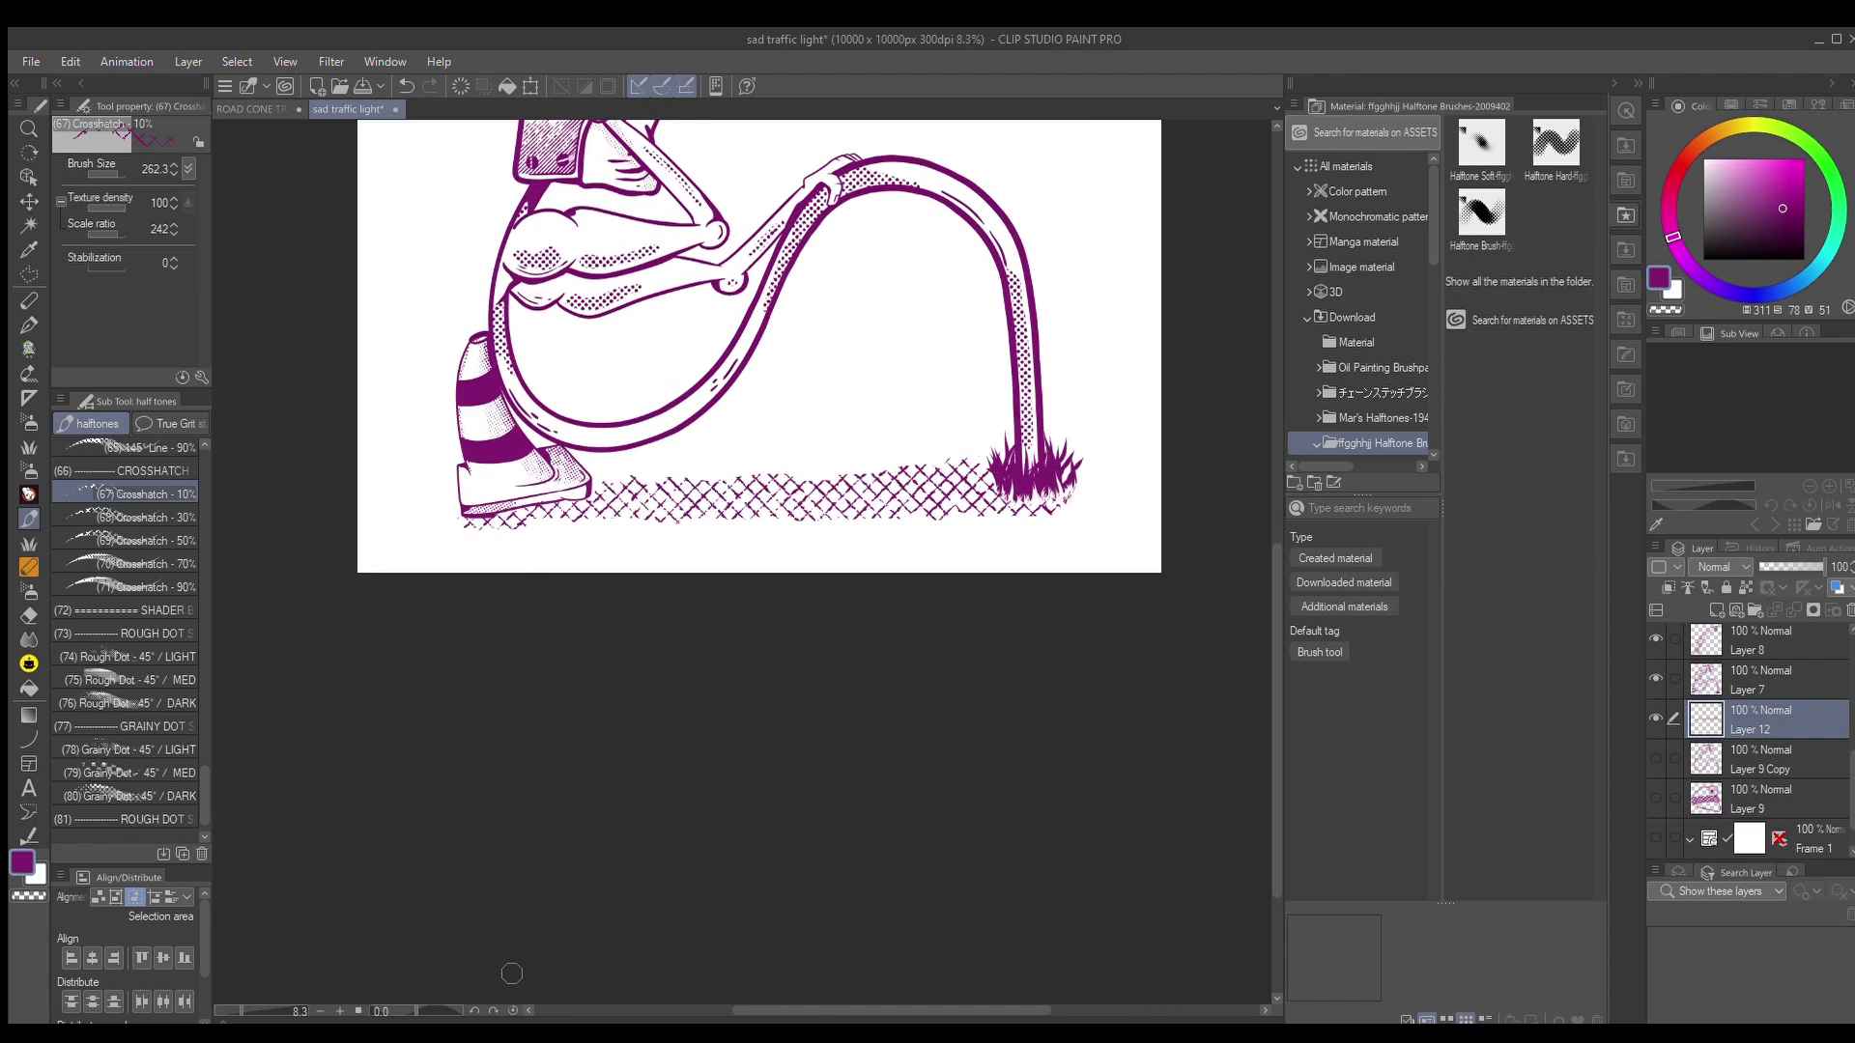
pyautogui.scroll(-3, 619, 572)
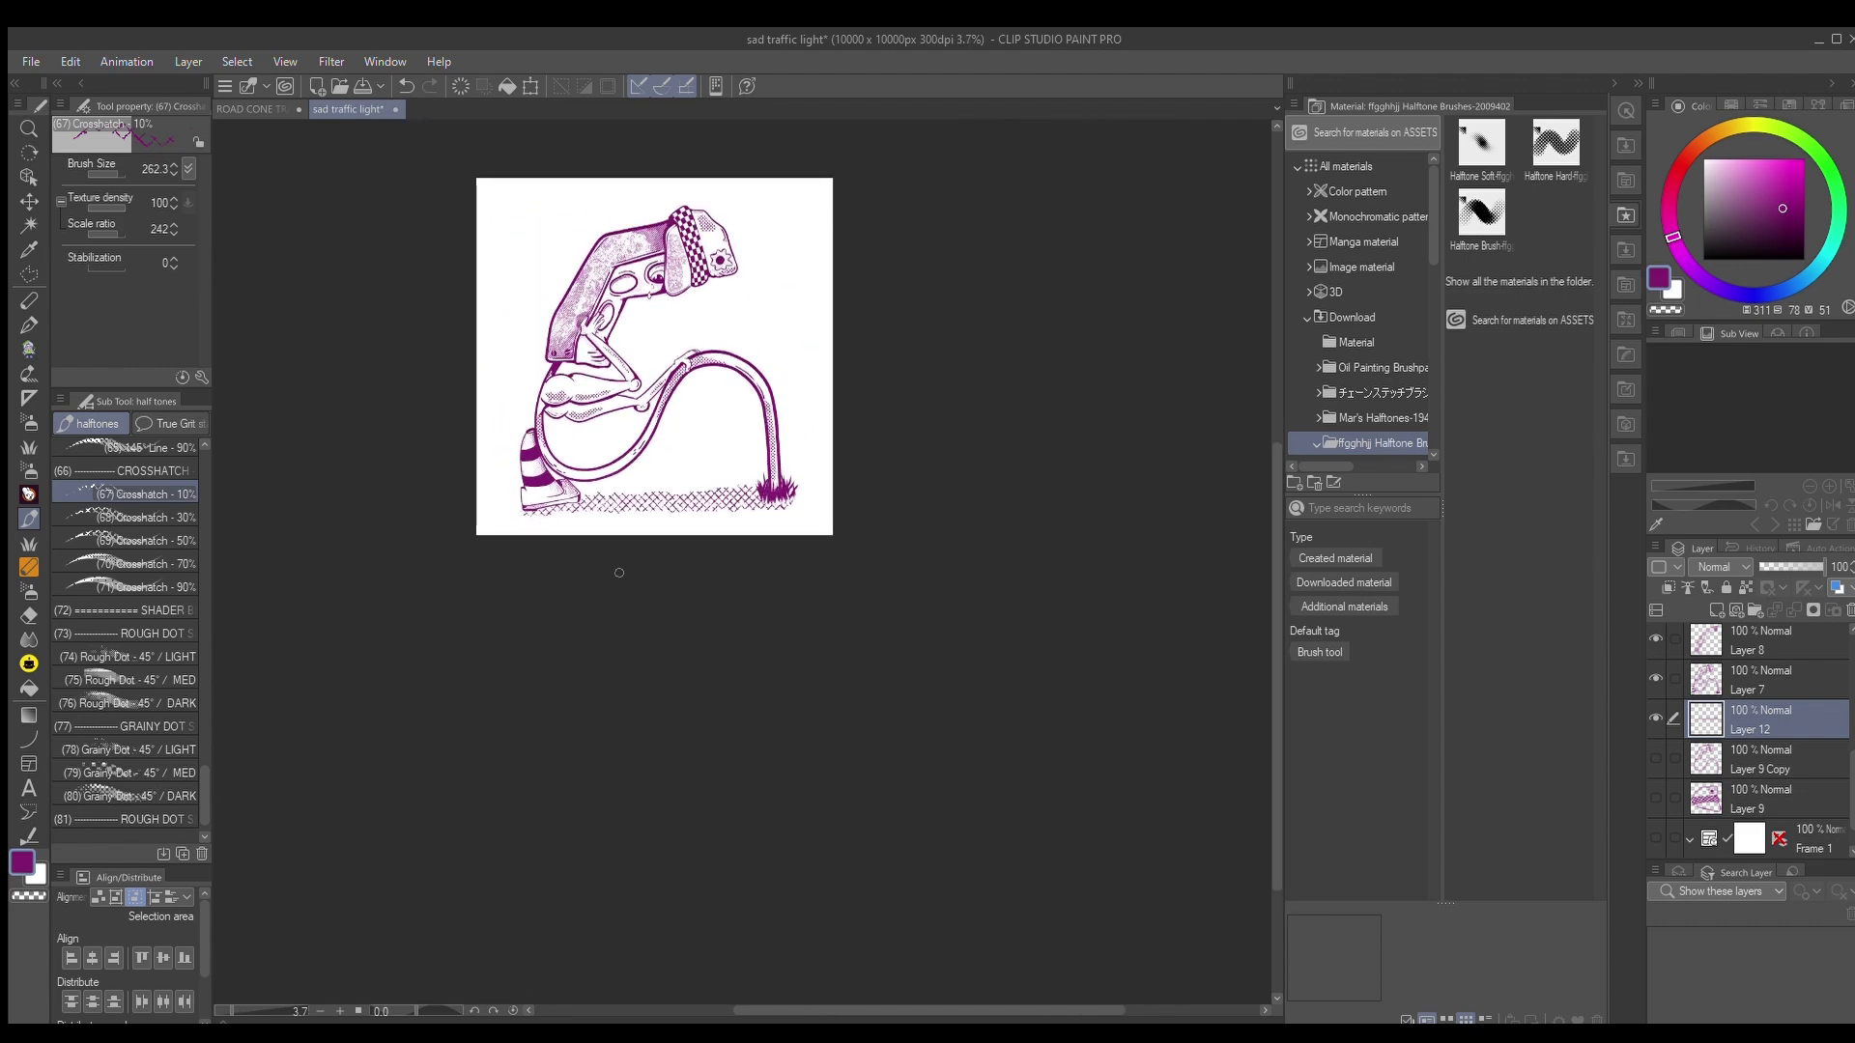
pyautogui.scroll(3, 632, 195)
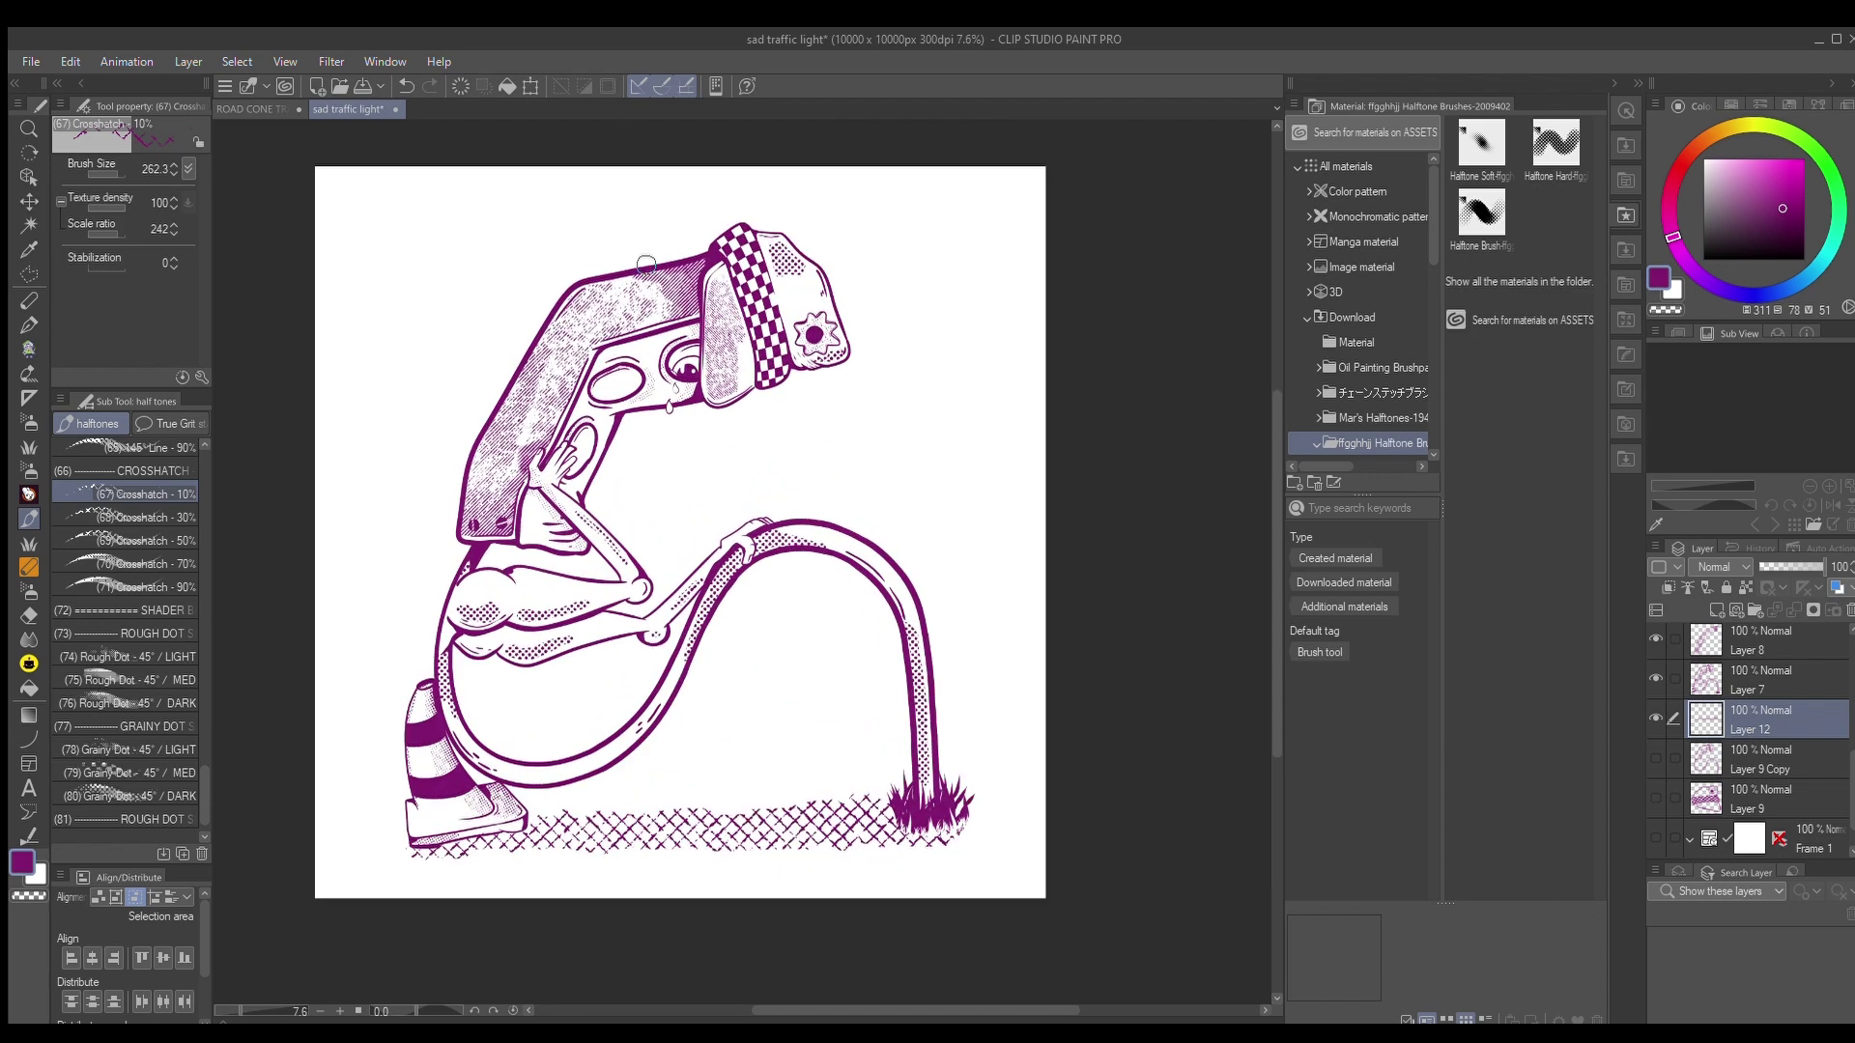